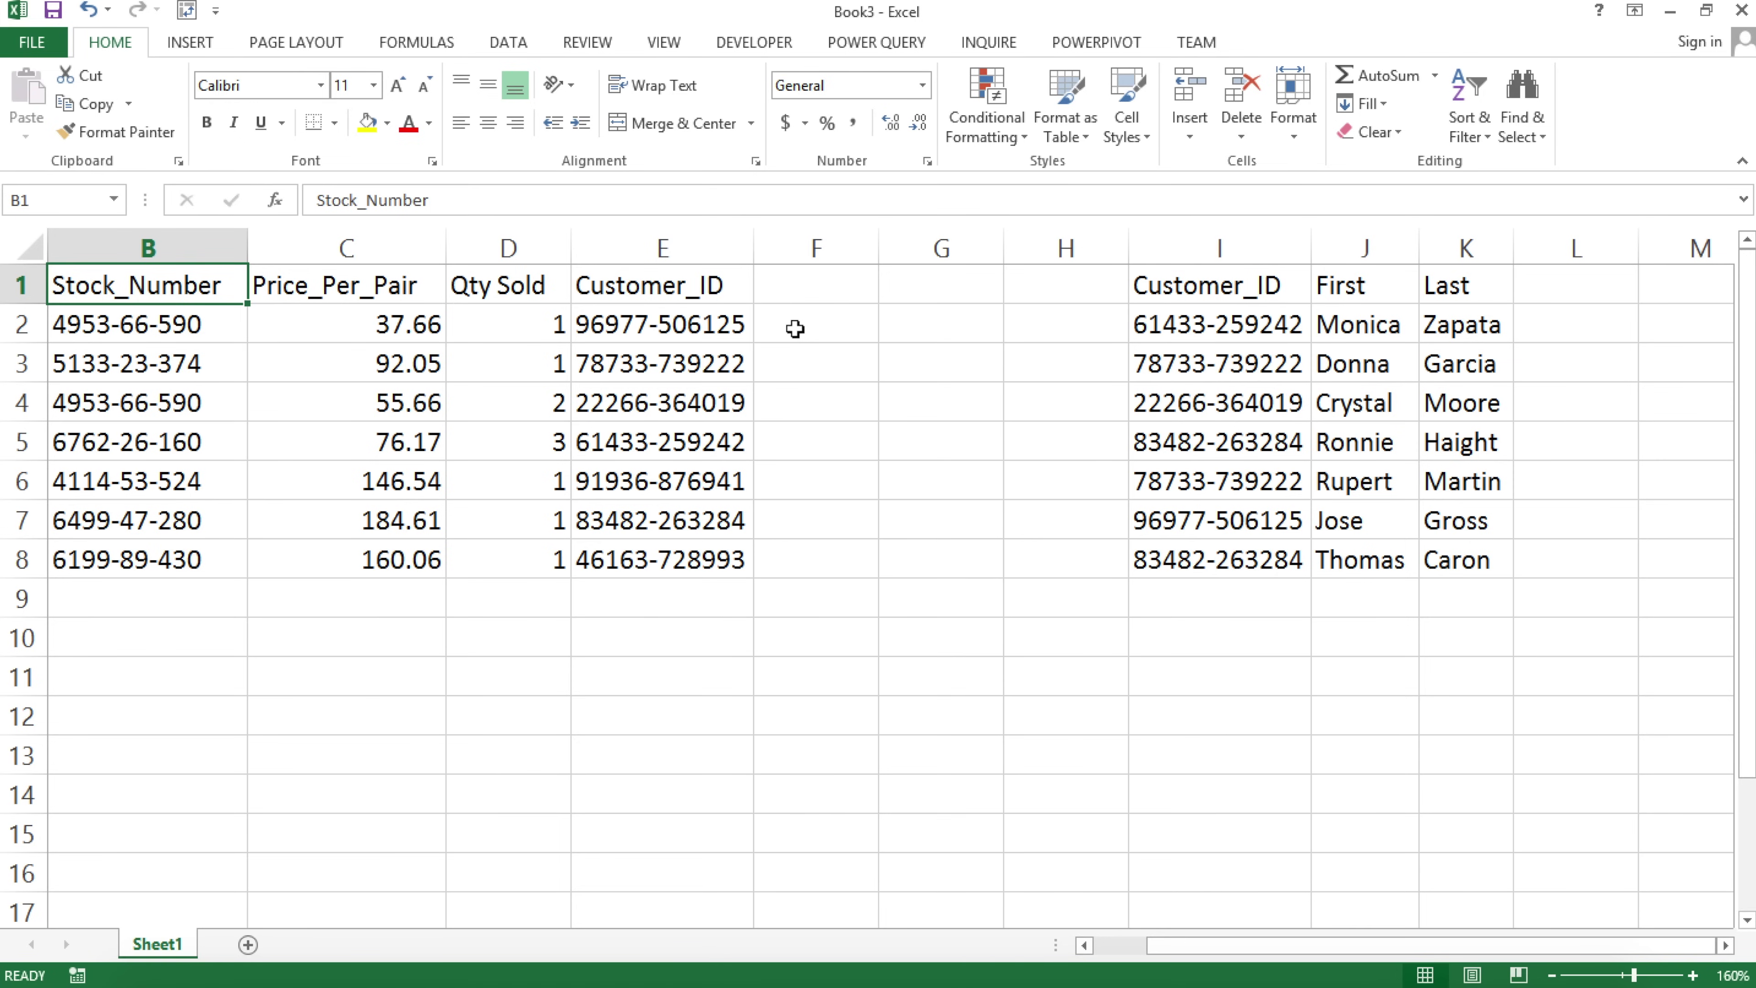
# Review the customer IDs in E2:E8, the customer lookup table in I2:K8 and the empty result range F2:F8.
pyautogui.click(795, 329)
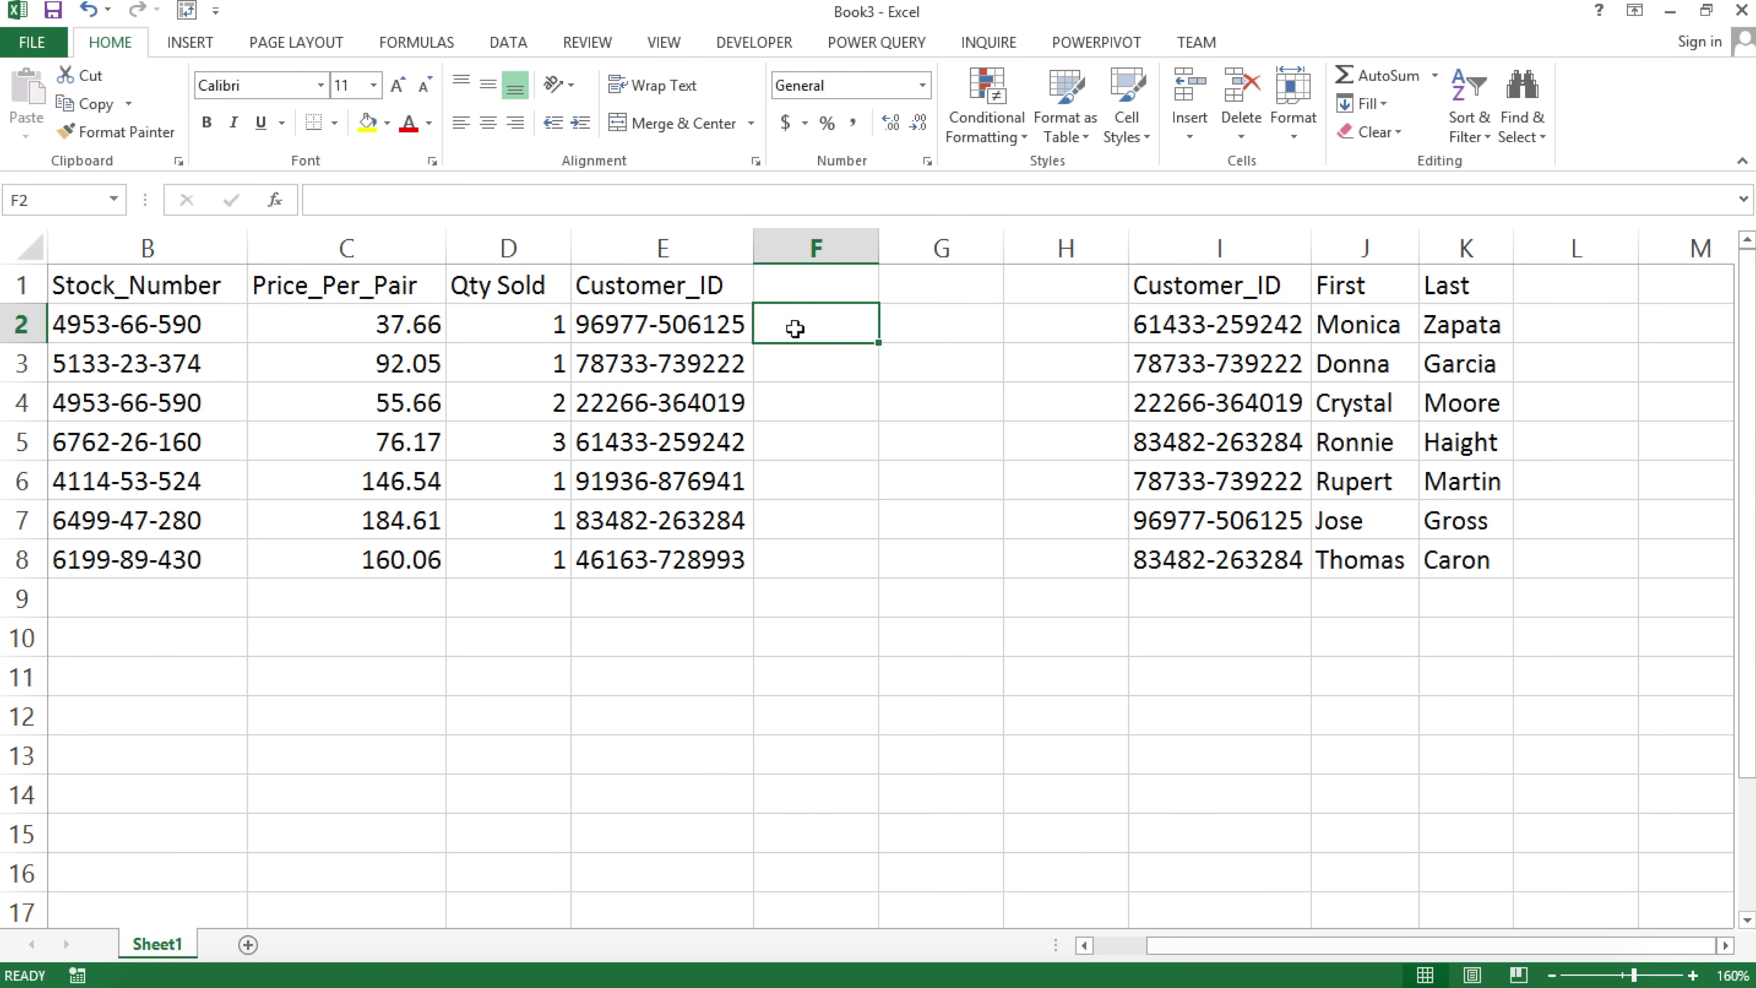
pyautogui.moveTo(669, 326); pyautogui.dragTo(674, 574)
pyautogui.moveTo(1237, 331); pyautogui.dragTo(1445, 563)
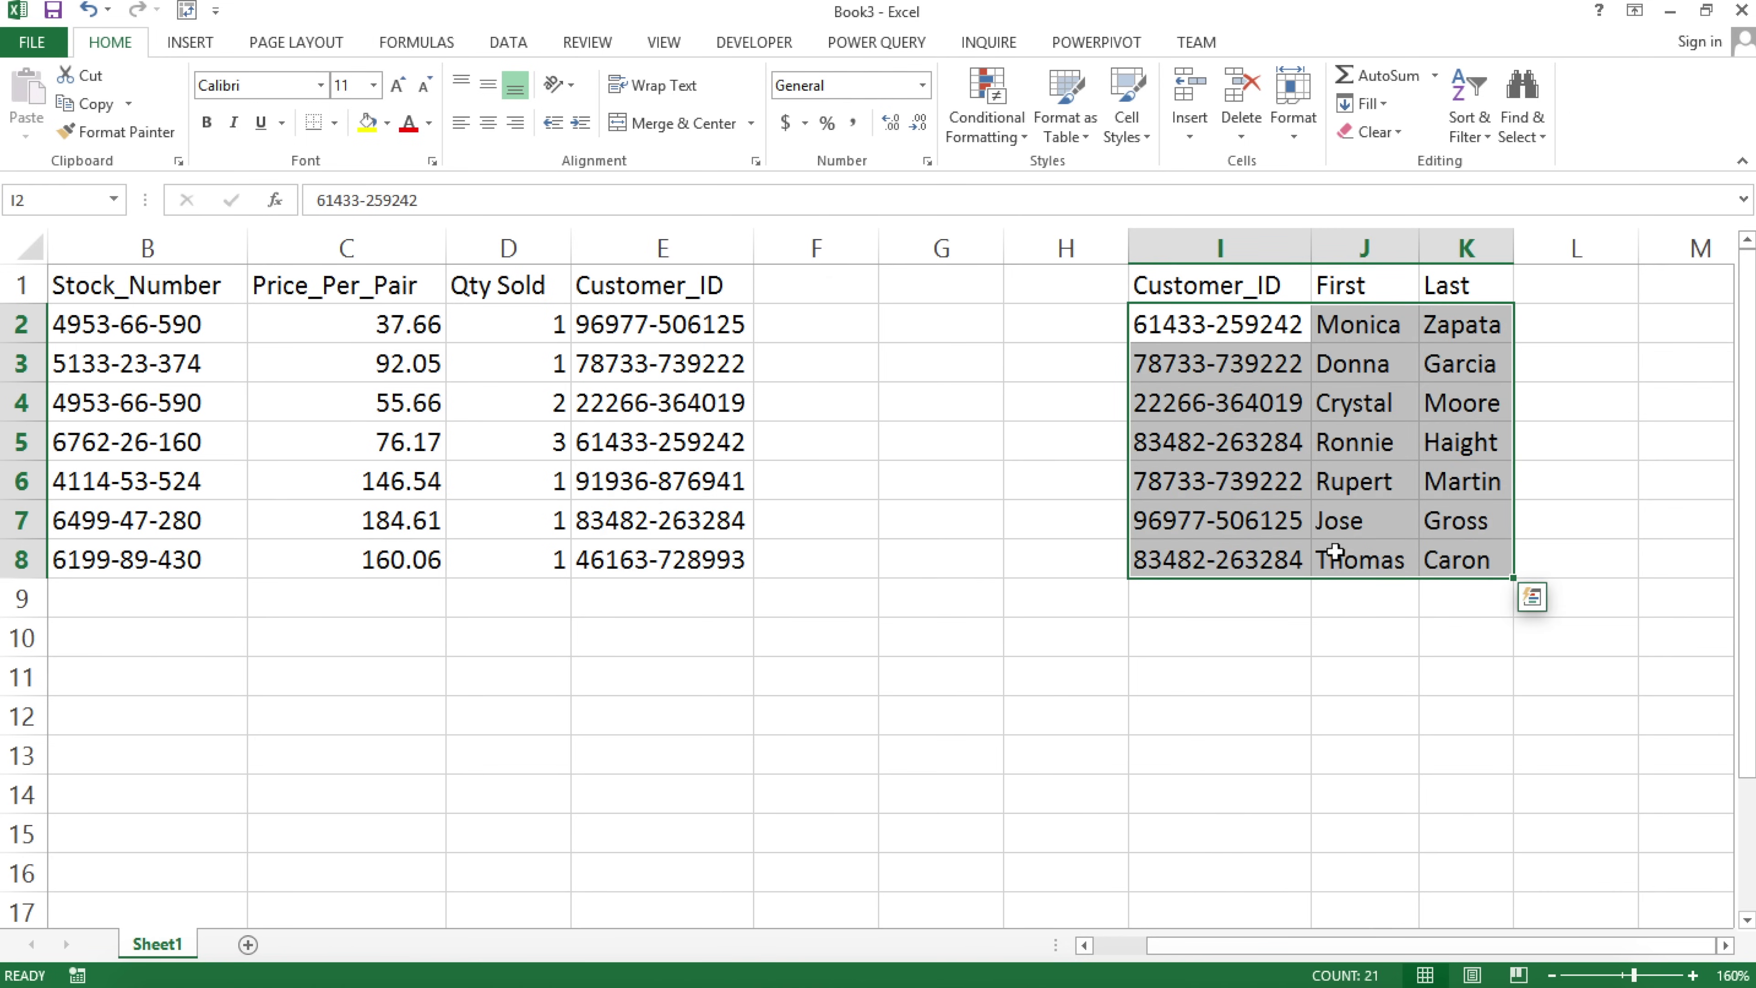
pyautogui.moveTo(1357, 321); pyautogui.dragTo(1485, 553)
pyautogui.moveTo(795, 323); pyautogui.dragTo(823, 545)
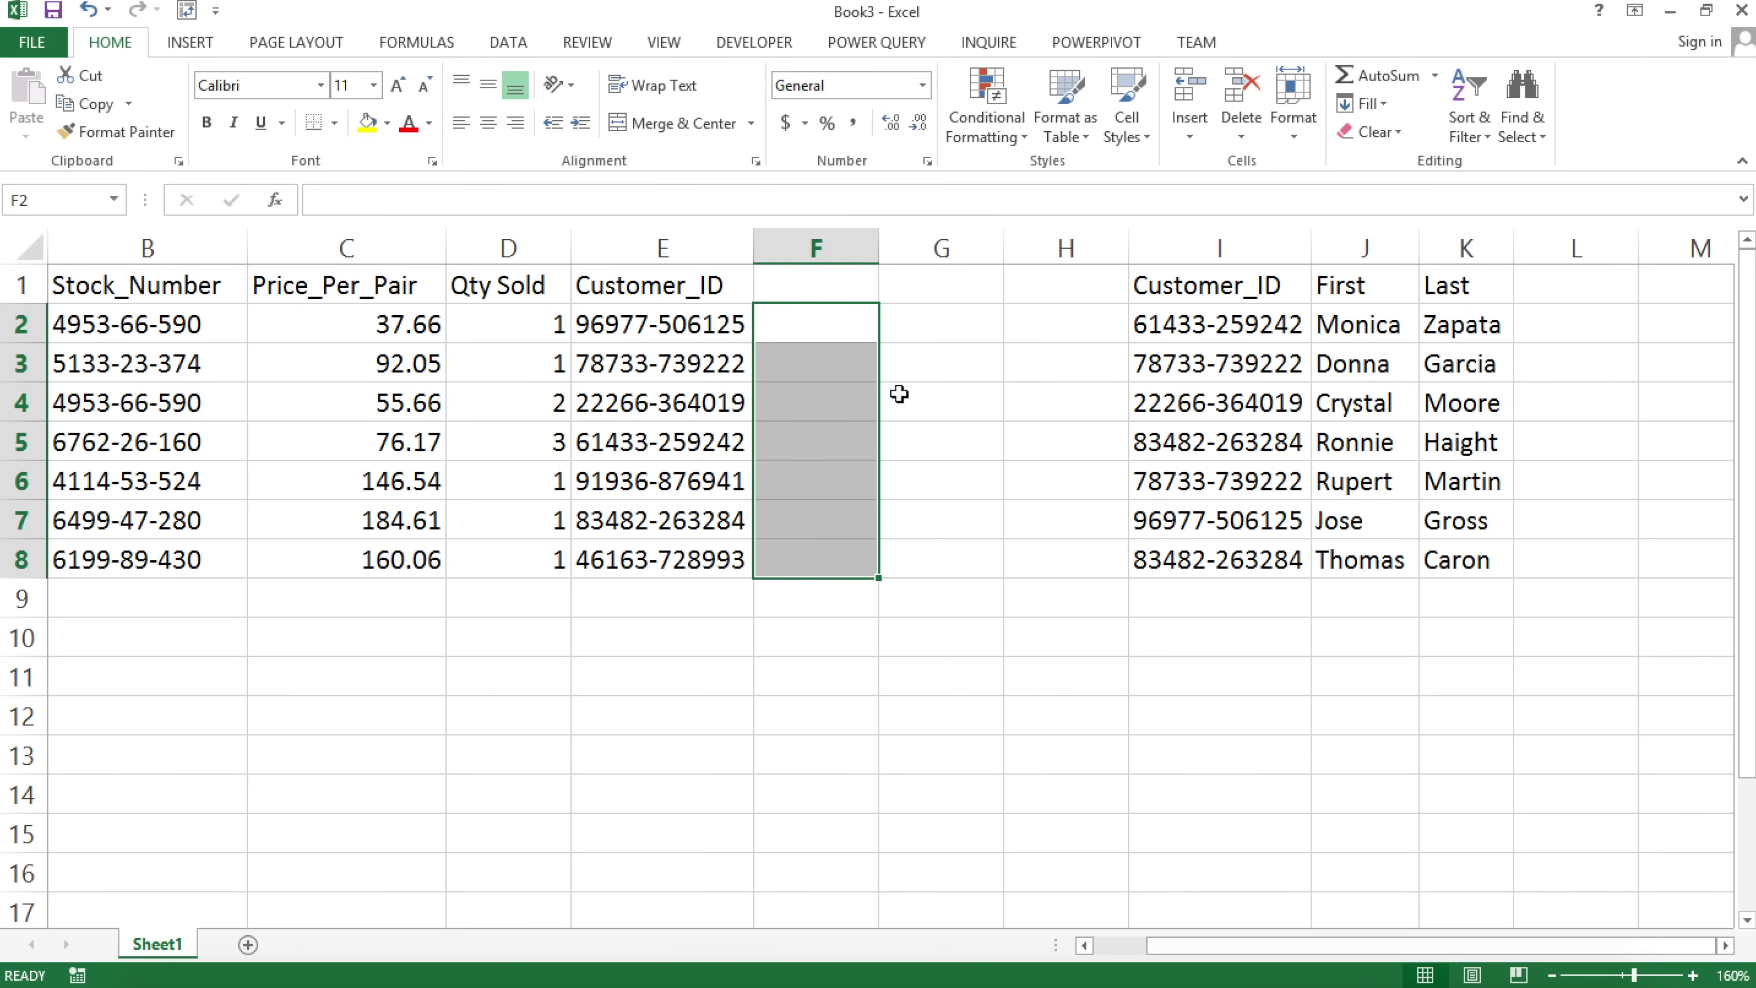
# Enter the formula =VLOOKUP(E2,$I$2:$K$8,2,0) in F2 to look up the customer's first name by ID.
pyautogui.click(812, 330)
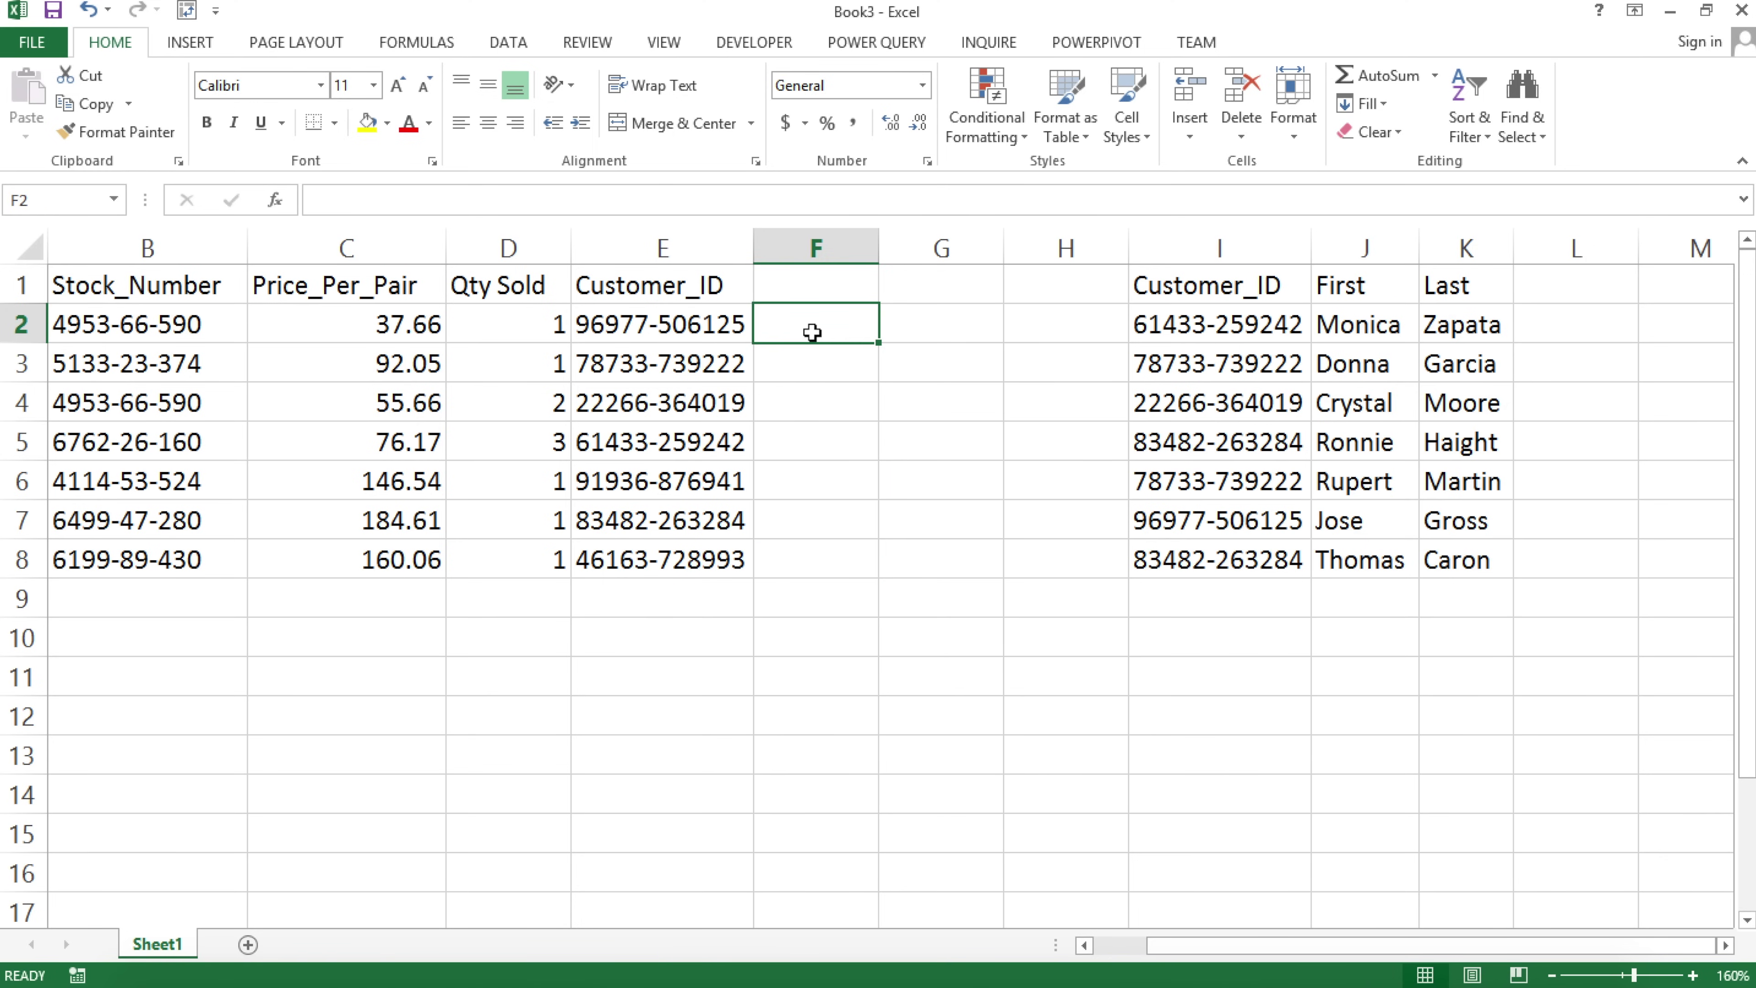
pyautogui.write('=vl')
pyautogui.press('Tab')
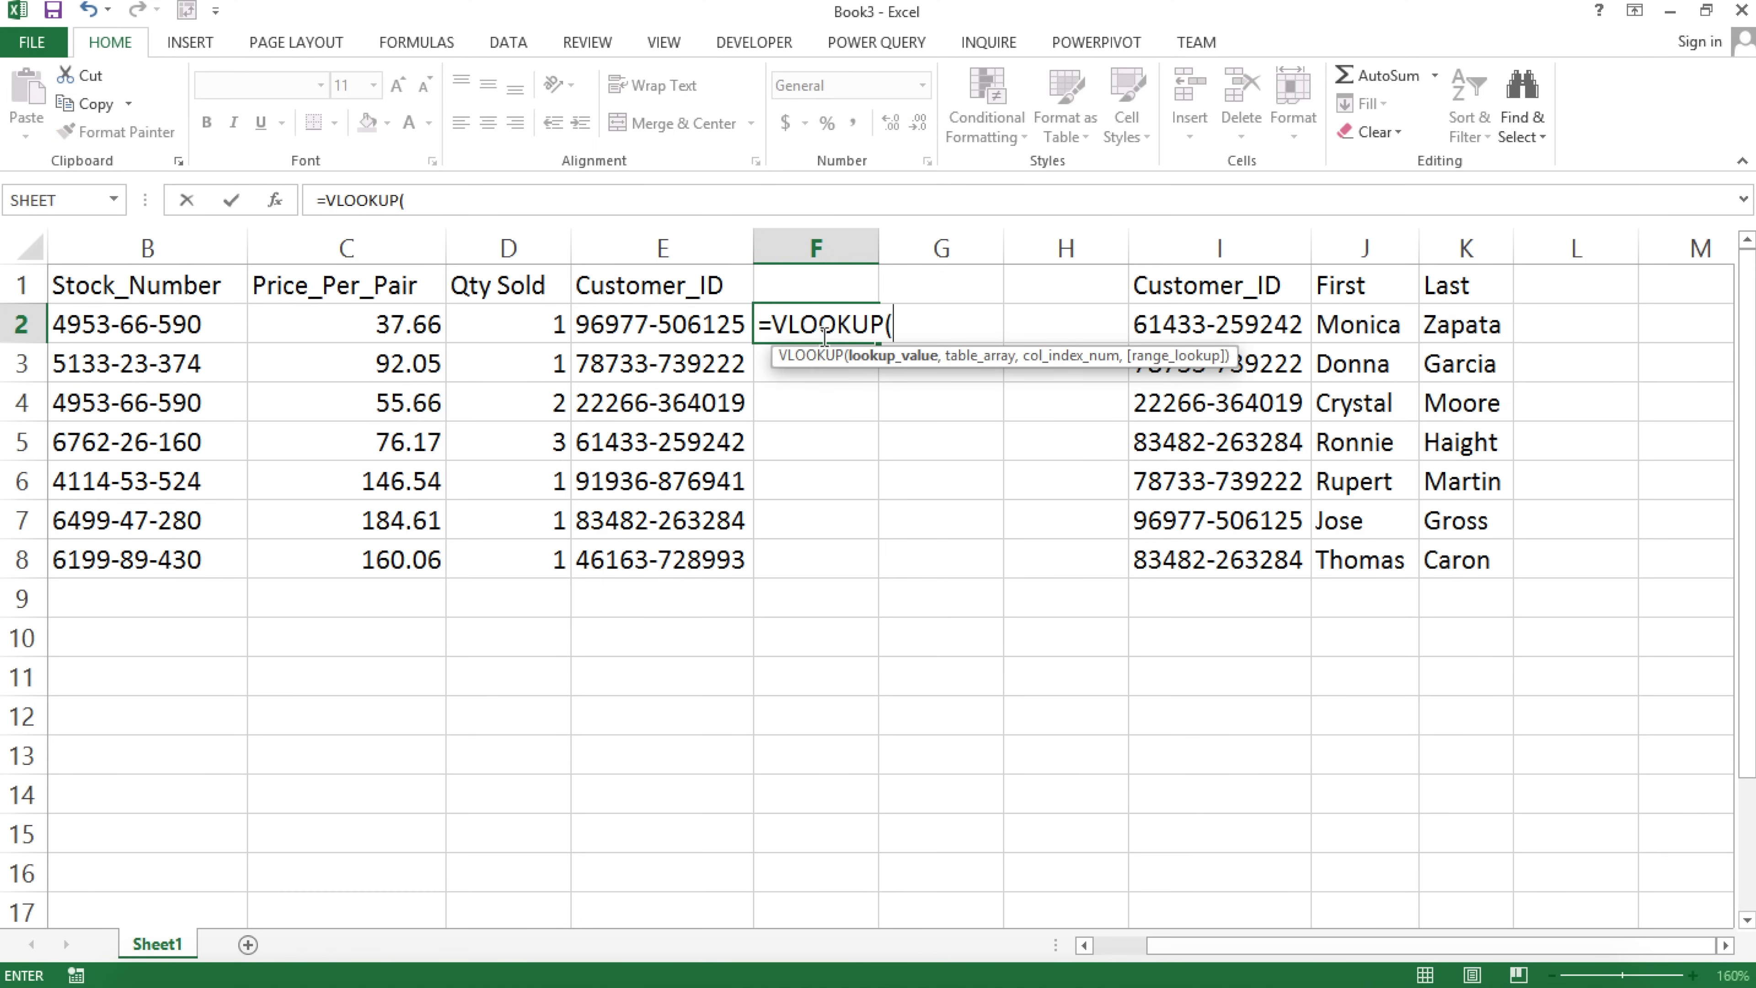
pyautogui.click(647, 325)
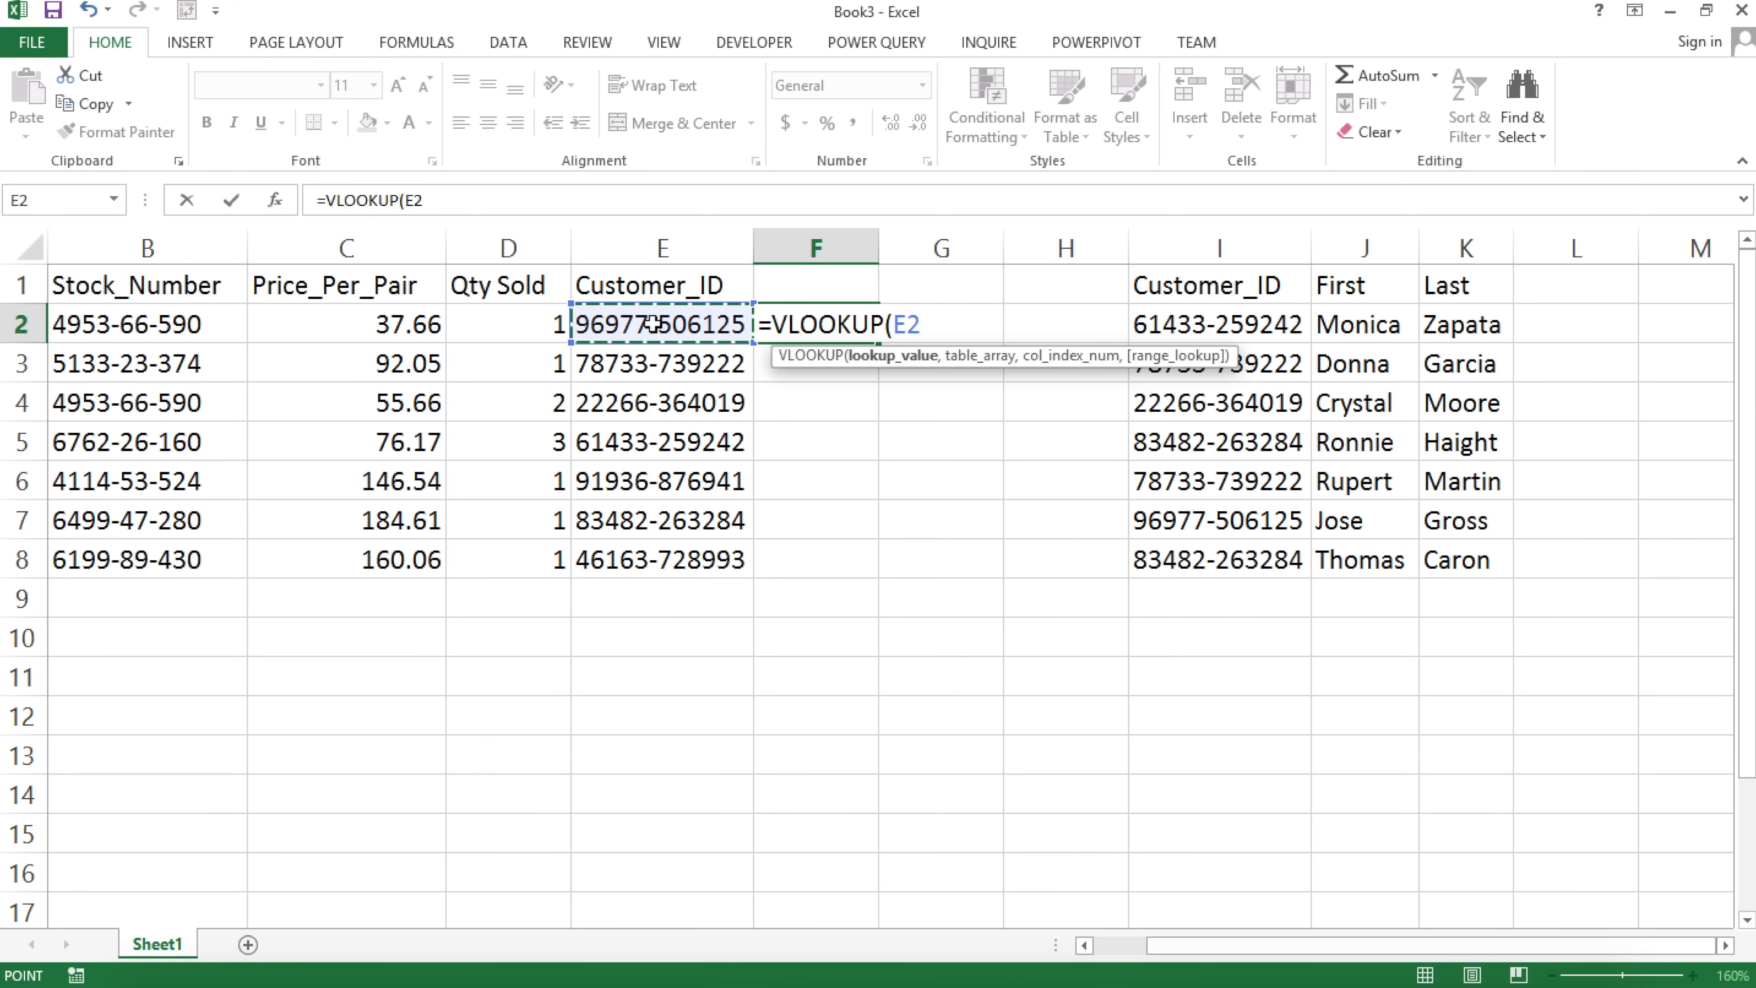
pyautogui.write(',')
pyautogui.moveTo(1168, 320); pyautogui.dragTo(1469, 580)
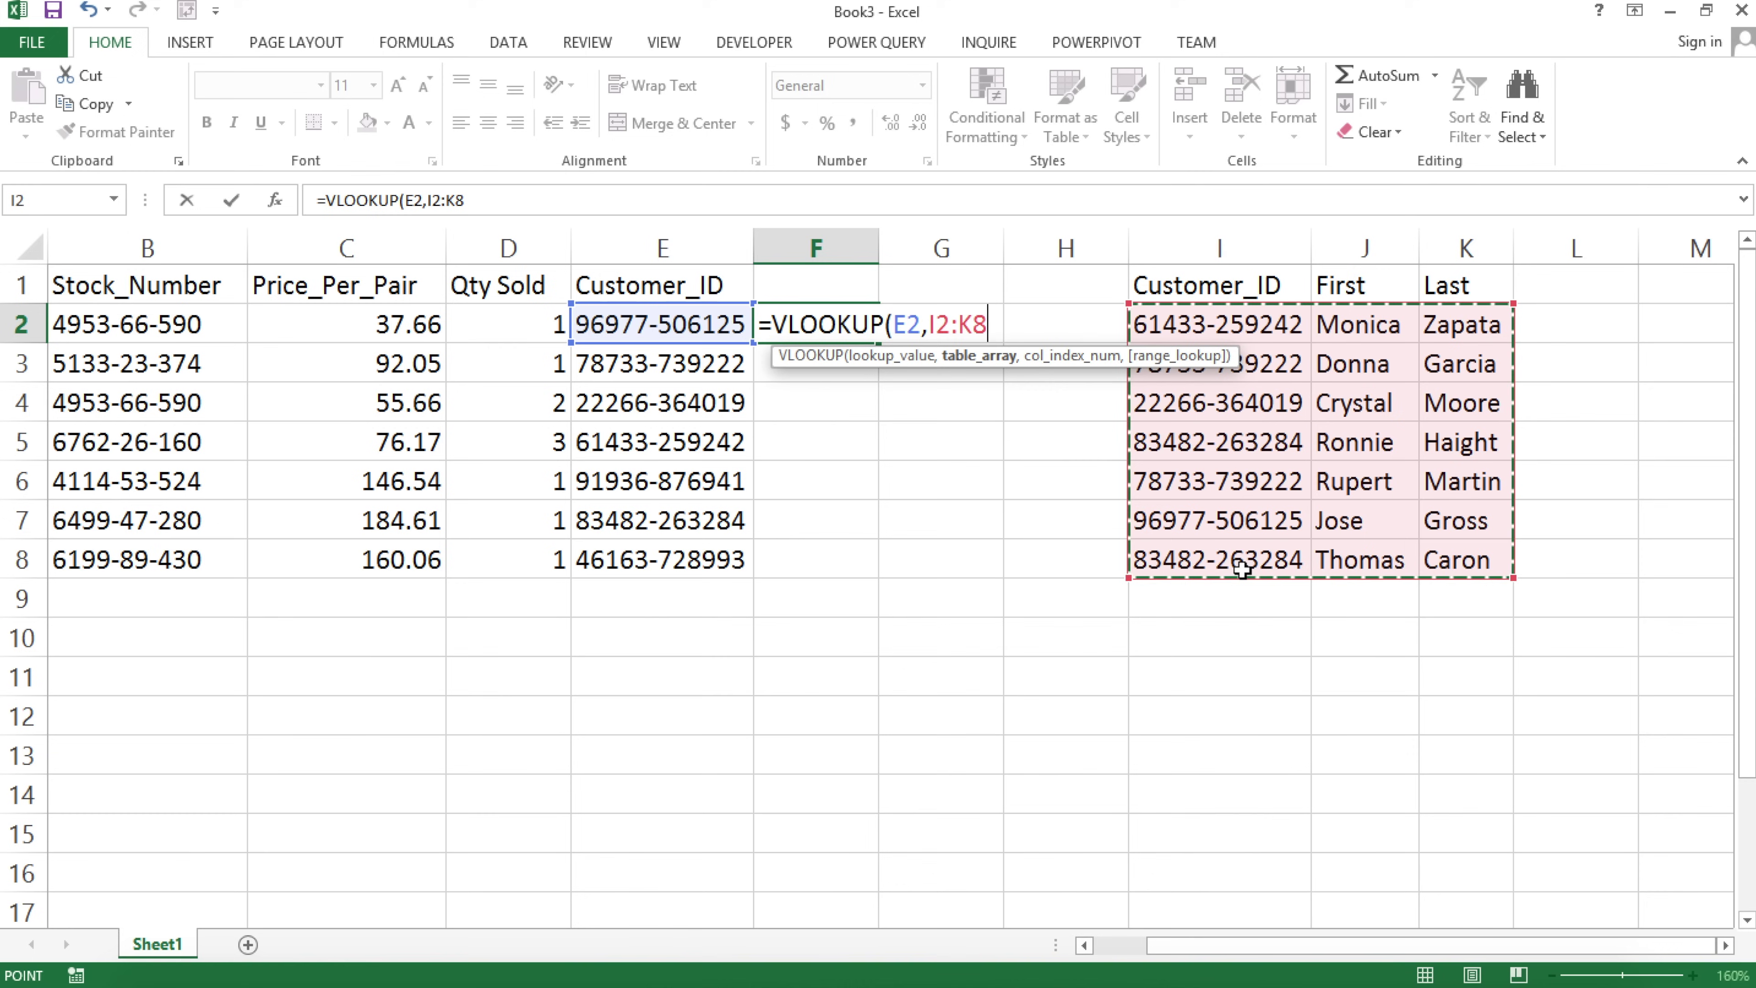
pyautogui.press('F4')
pyautogui.write(',')
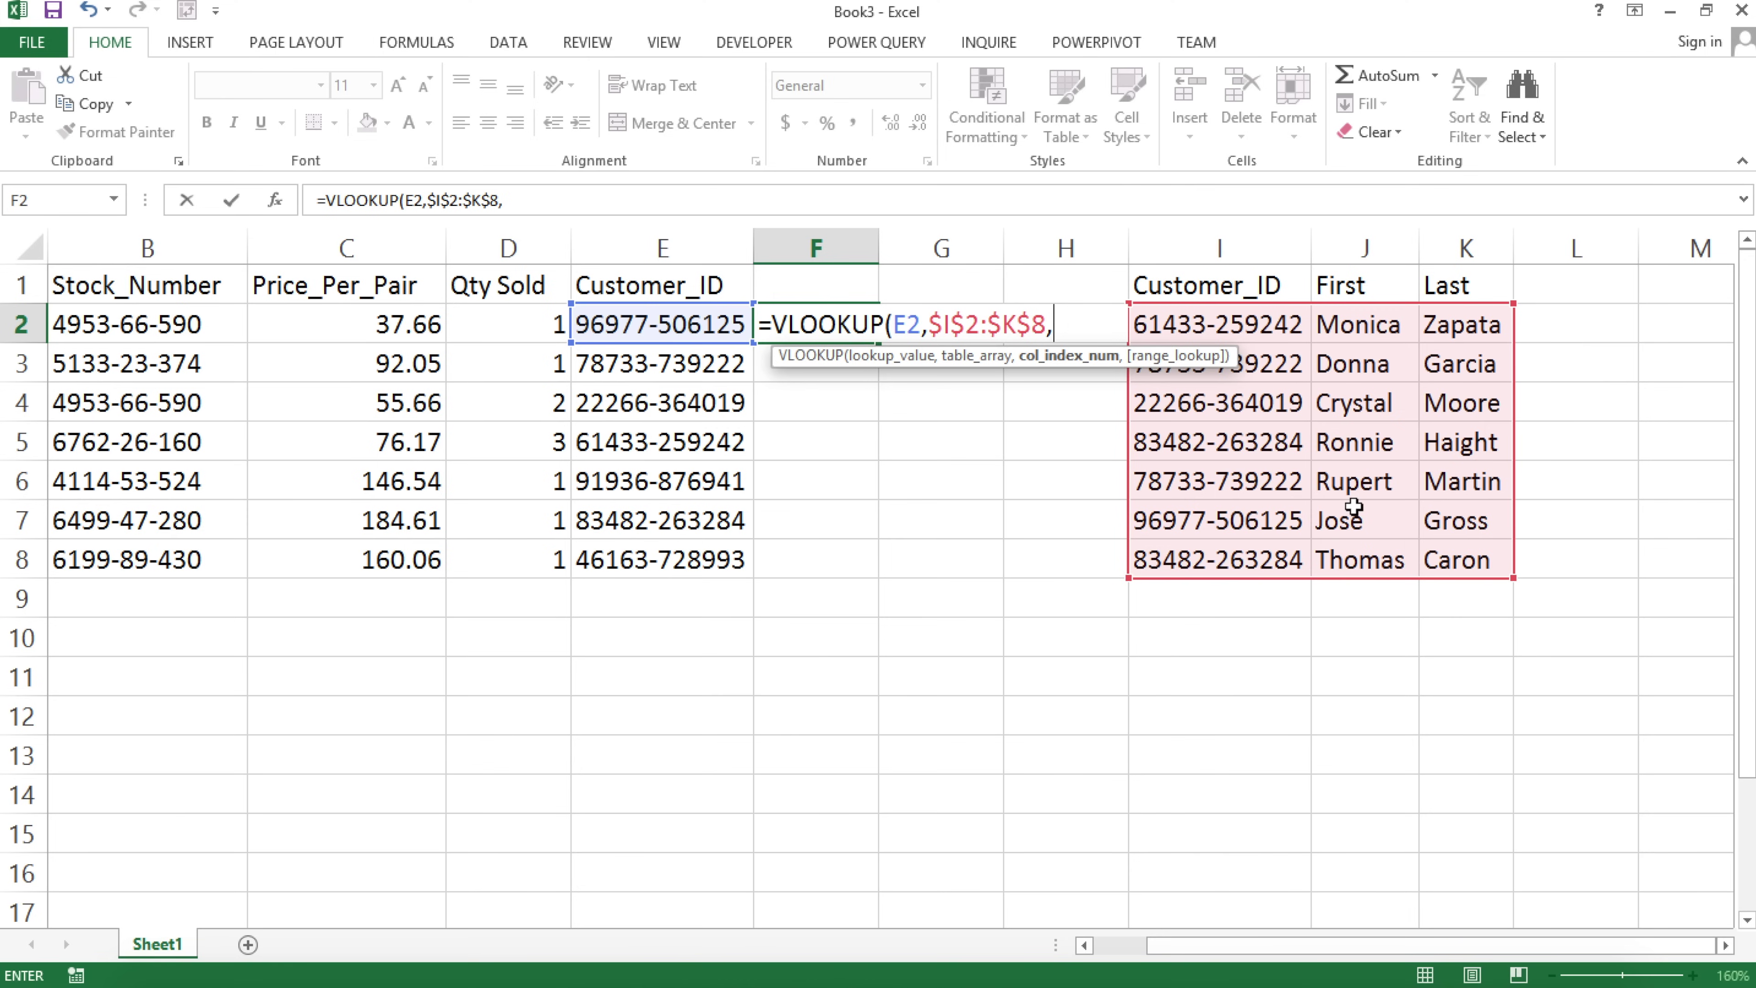
pyautogui.write('2,')
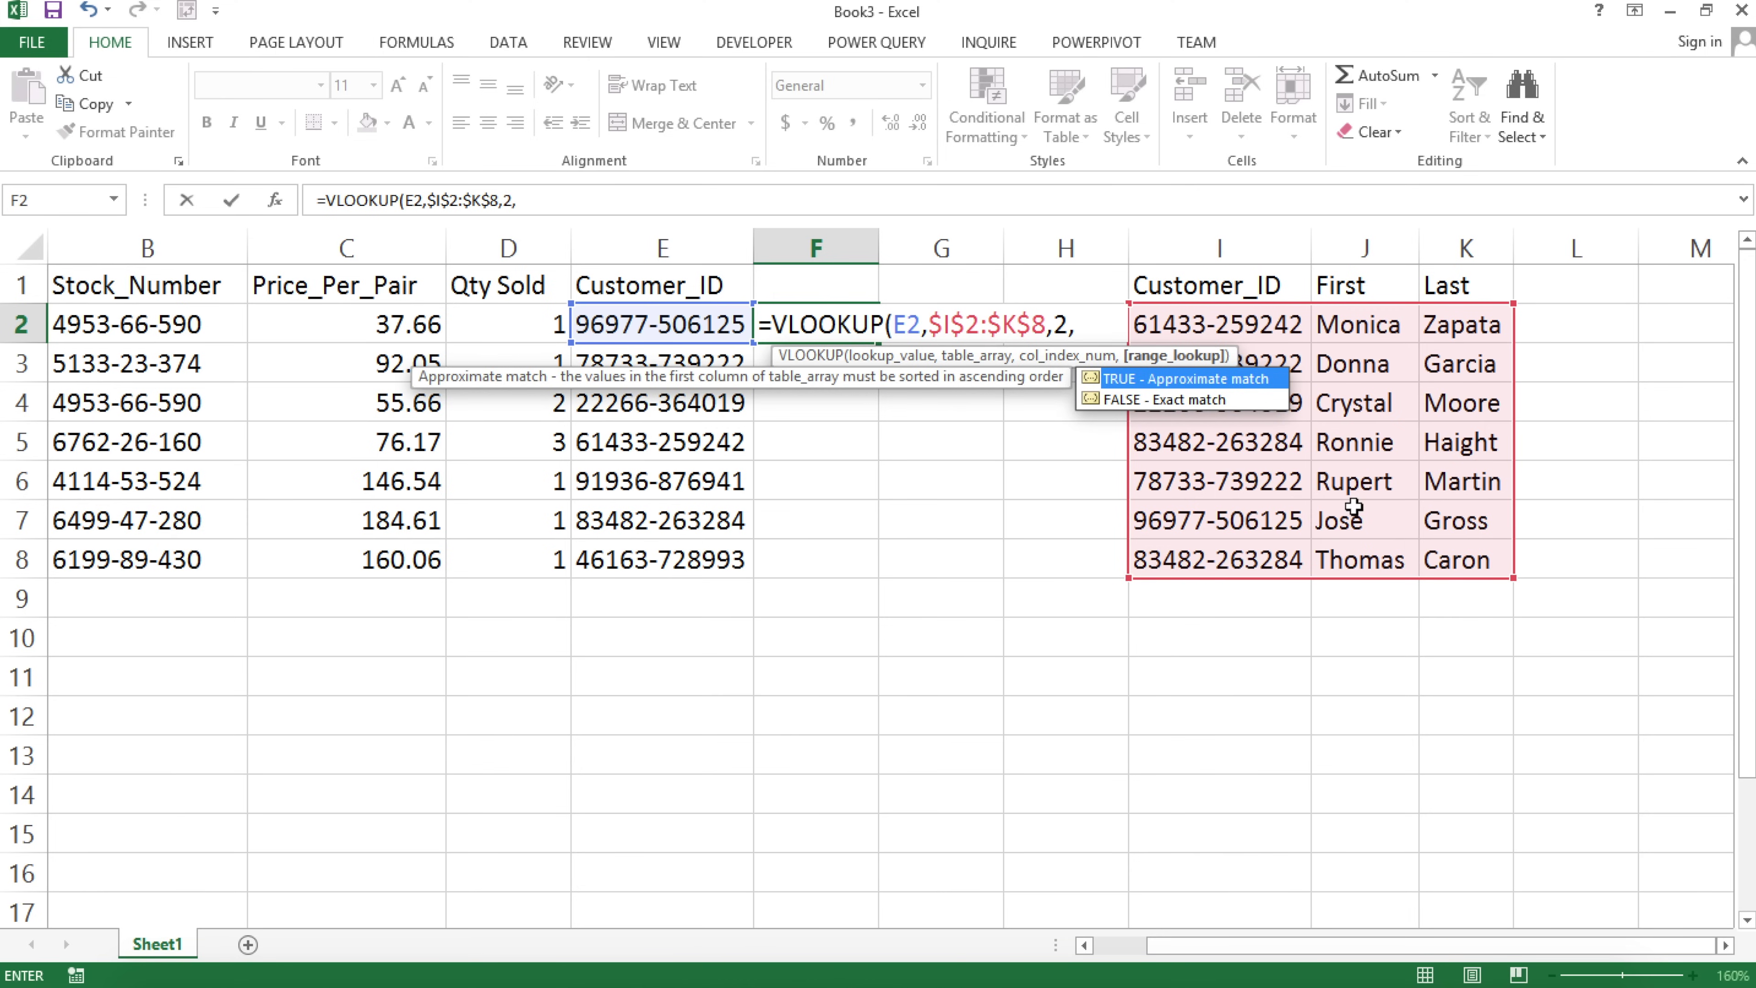
pyautogui.write('0)')
pyautogui.press('Return')
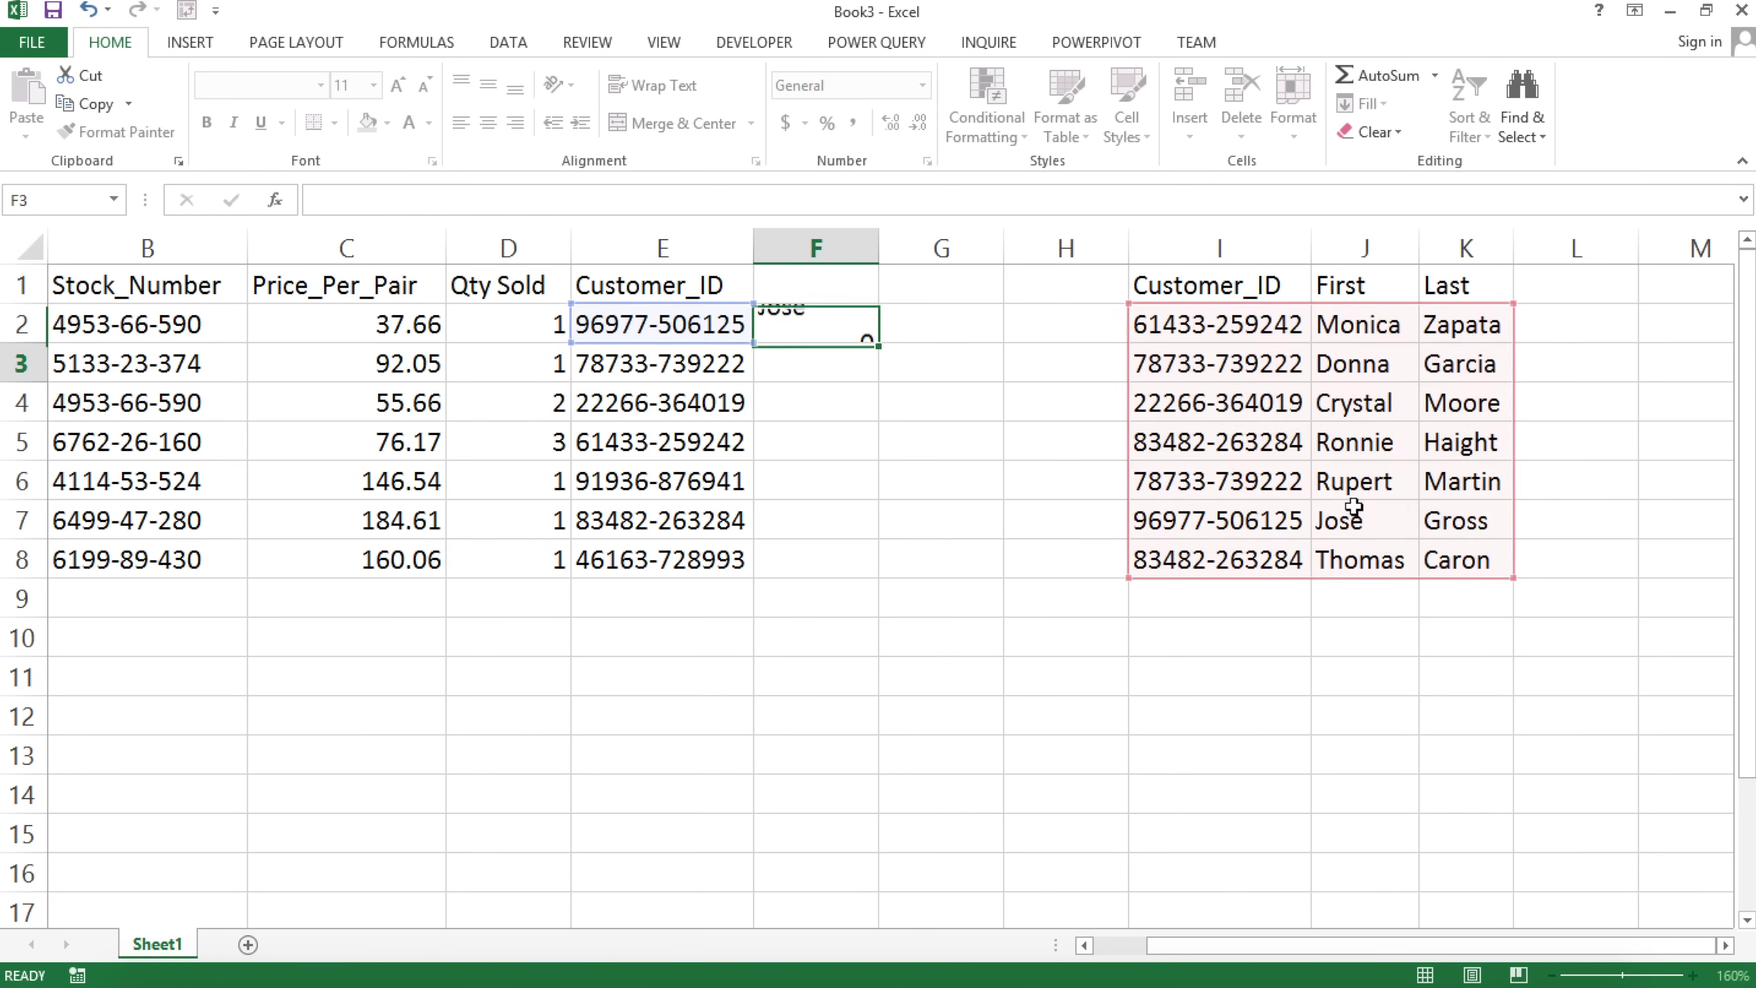
# Fill the VLOOKUP formula from F2 down through F8.
pyautogui.click(871, 339)
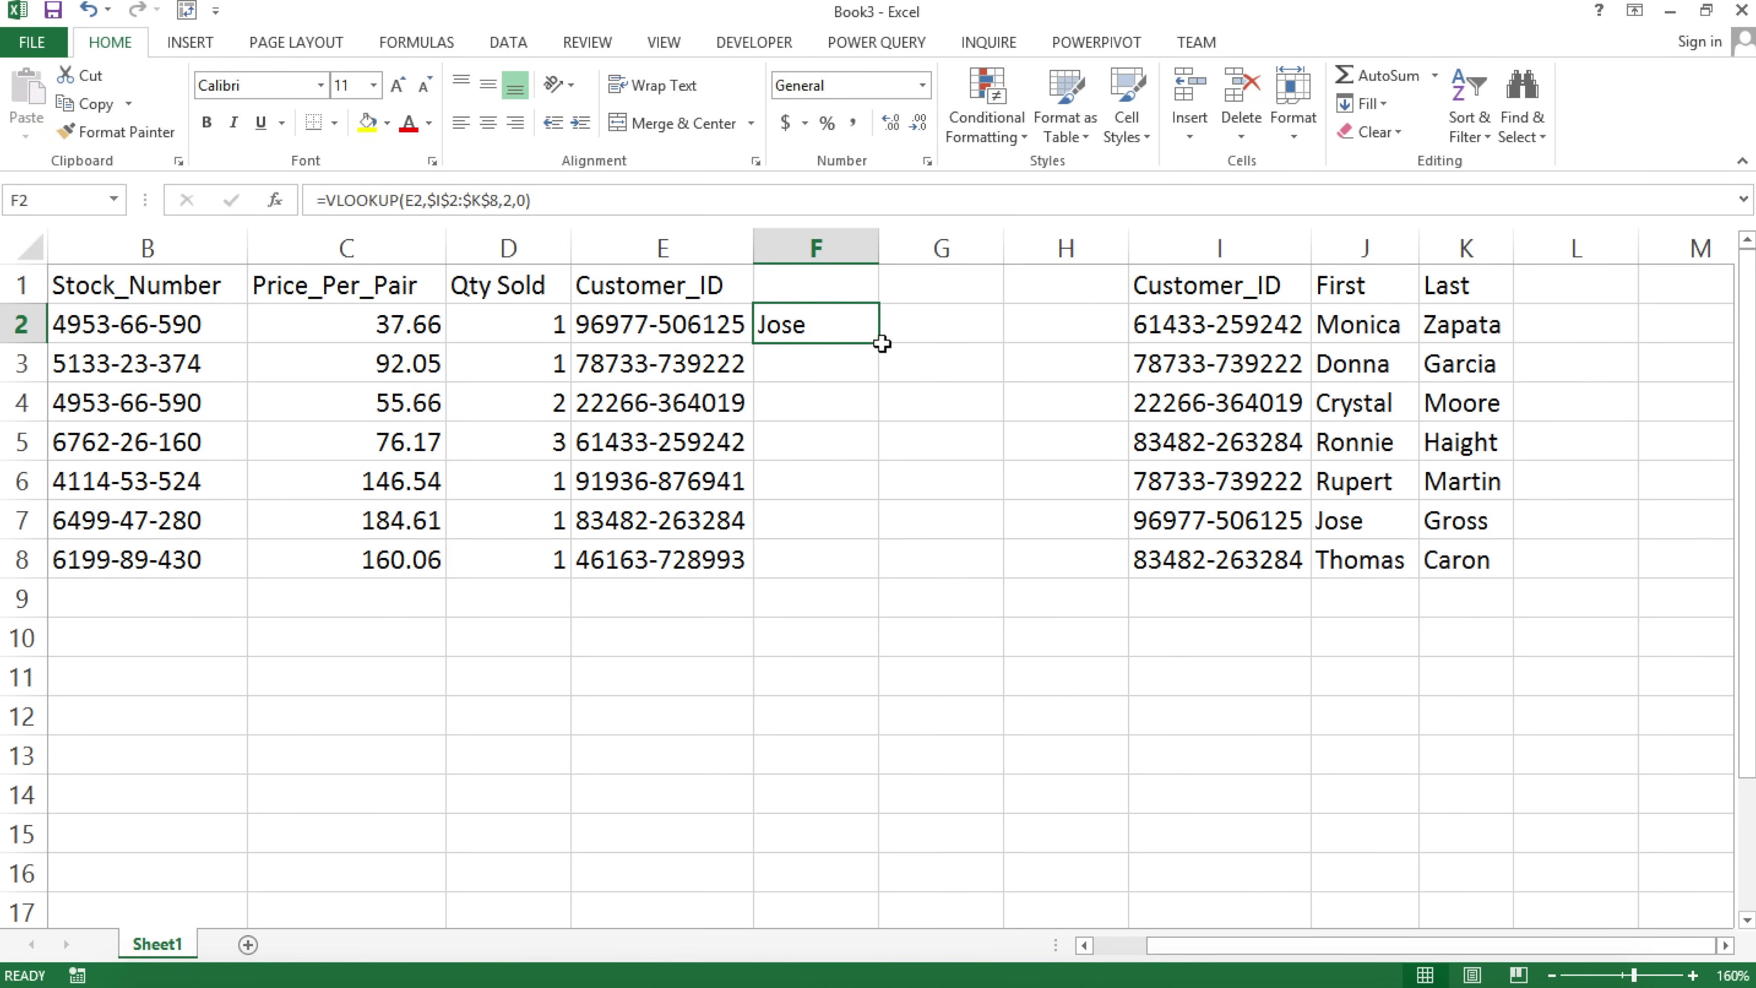
pyautogui.doubleClick(878, 342)
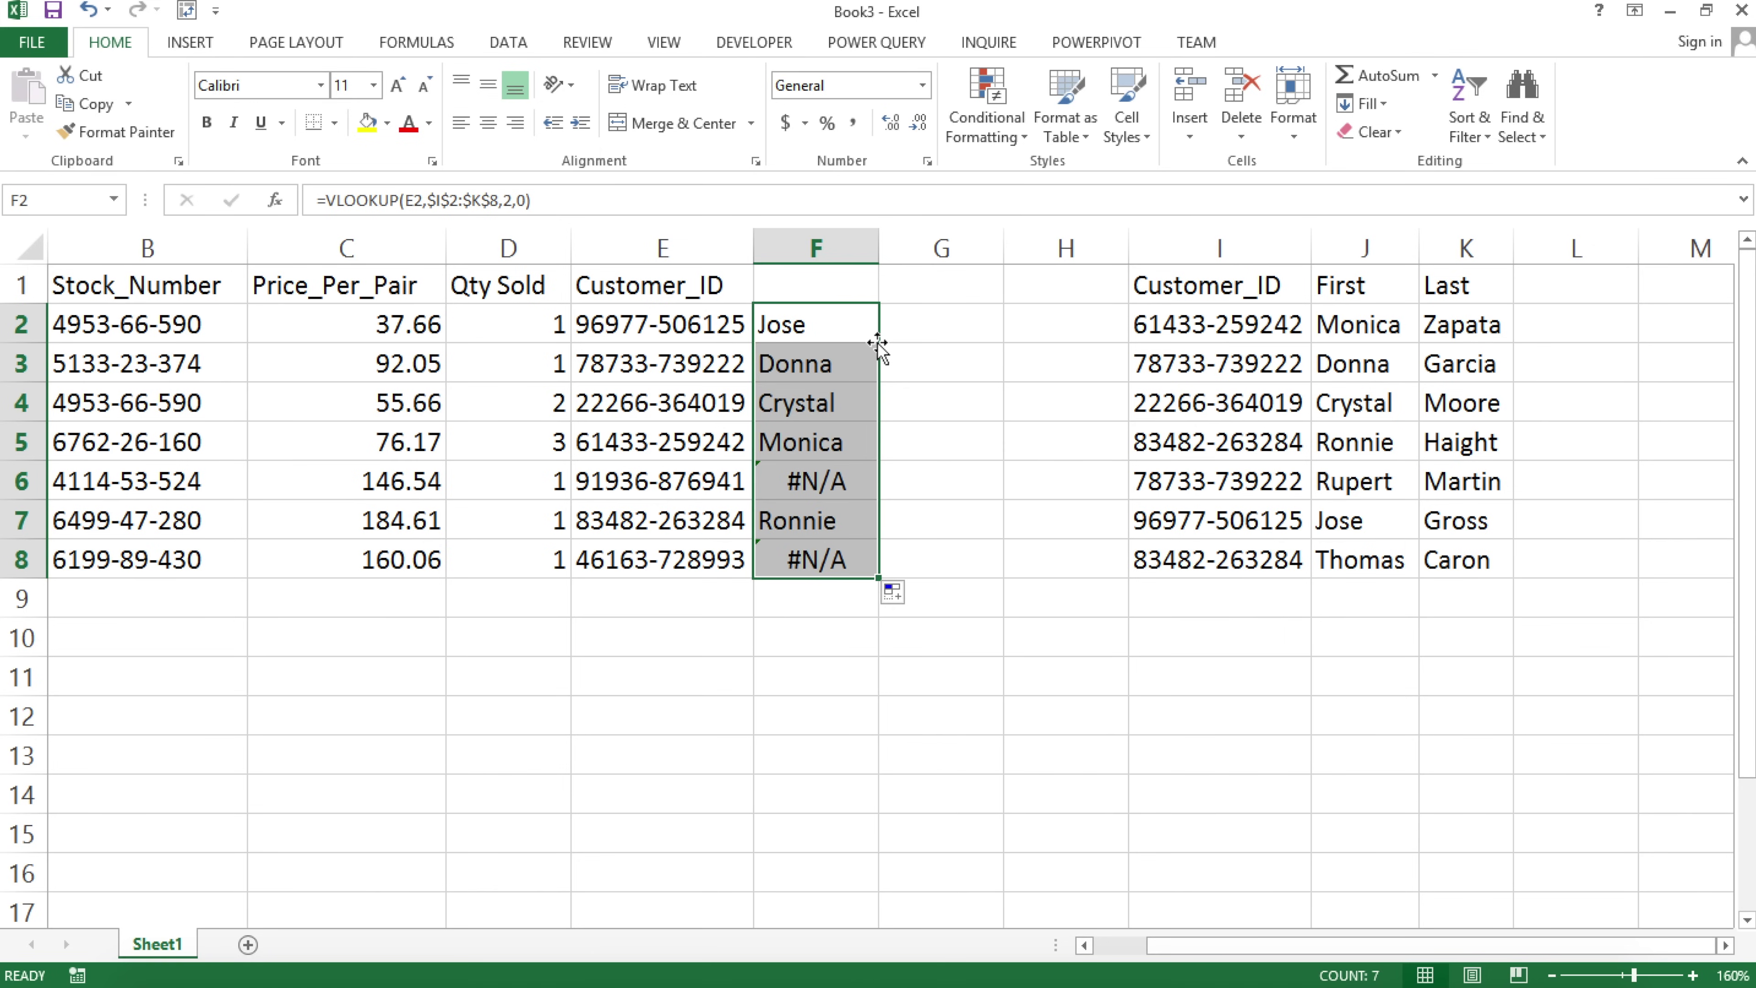
pyautogui.click(837, 415)
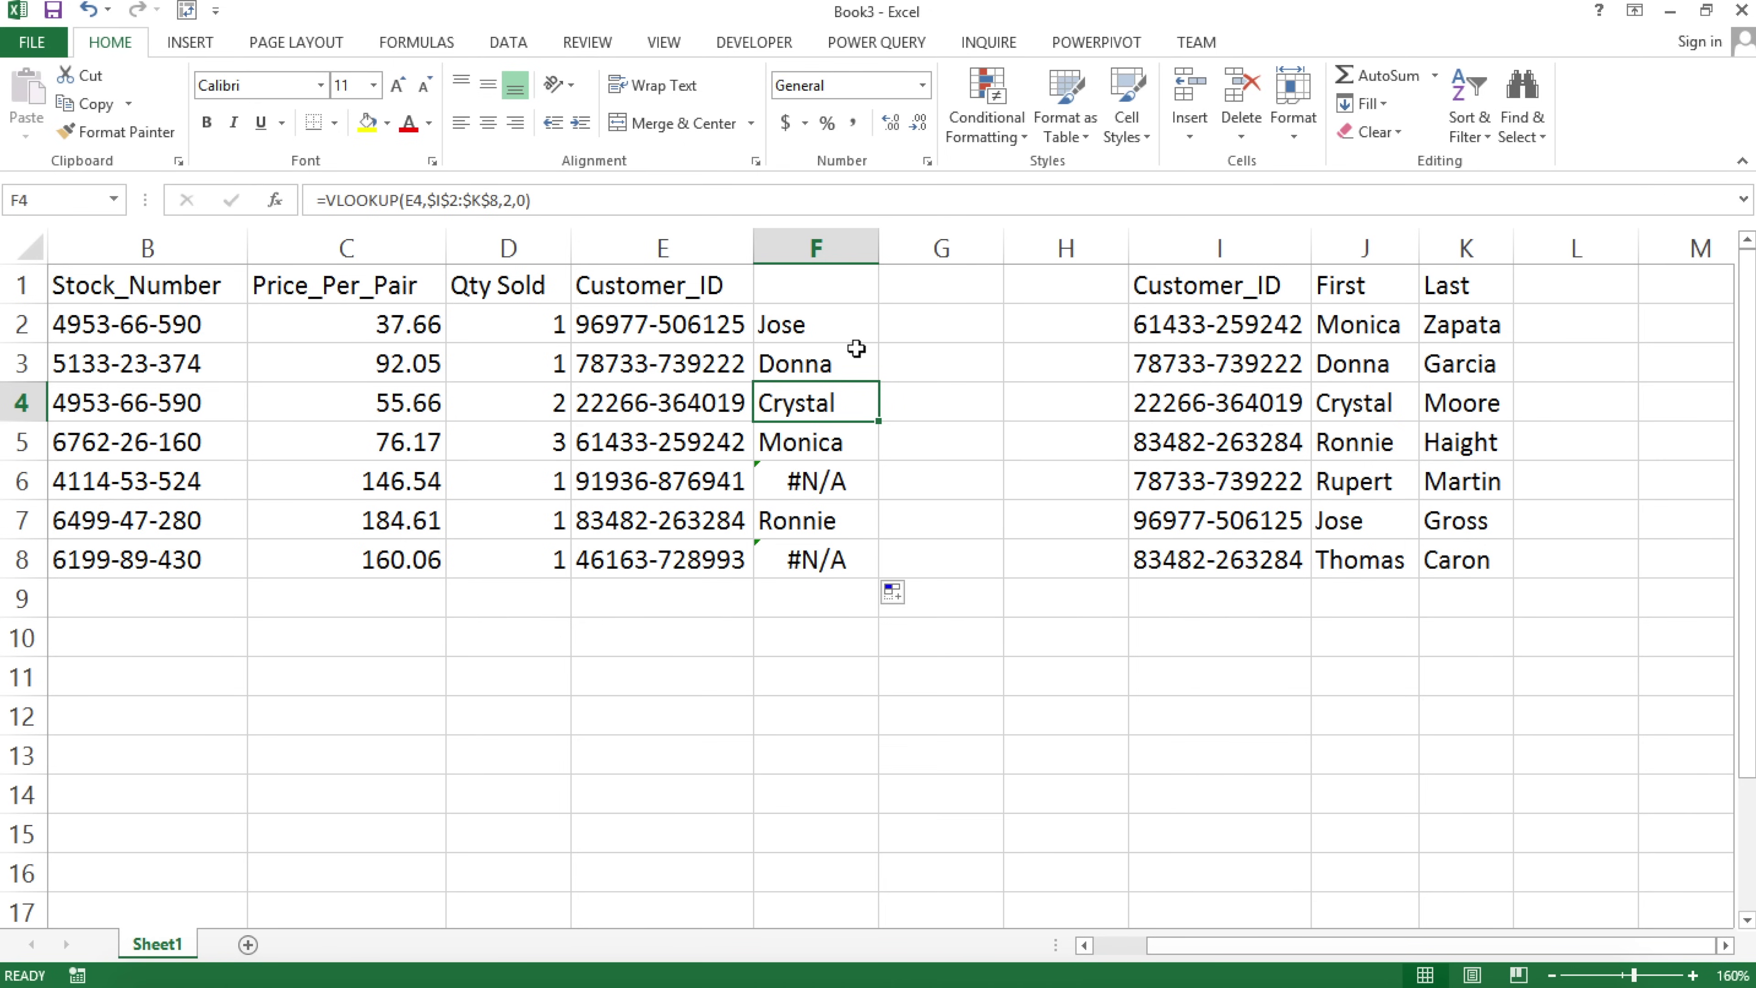
# Bold the duplicate customer IDs in cells I3 and I6 of the lookup table.
pyautogui.click(1241, 373)
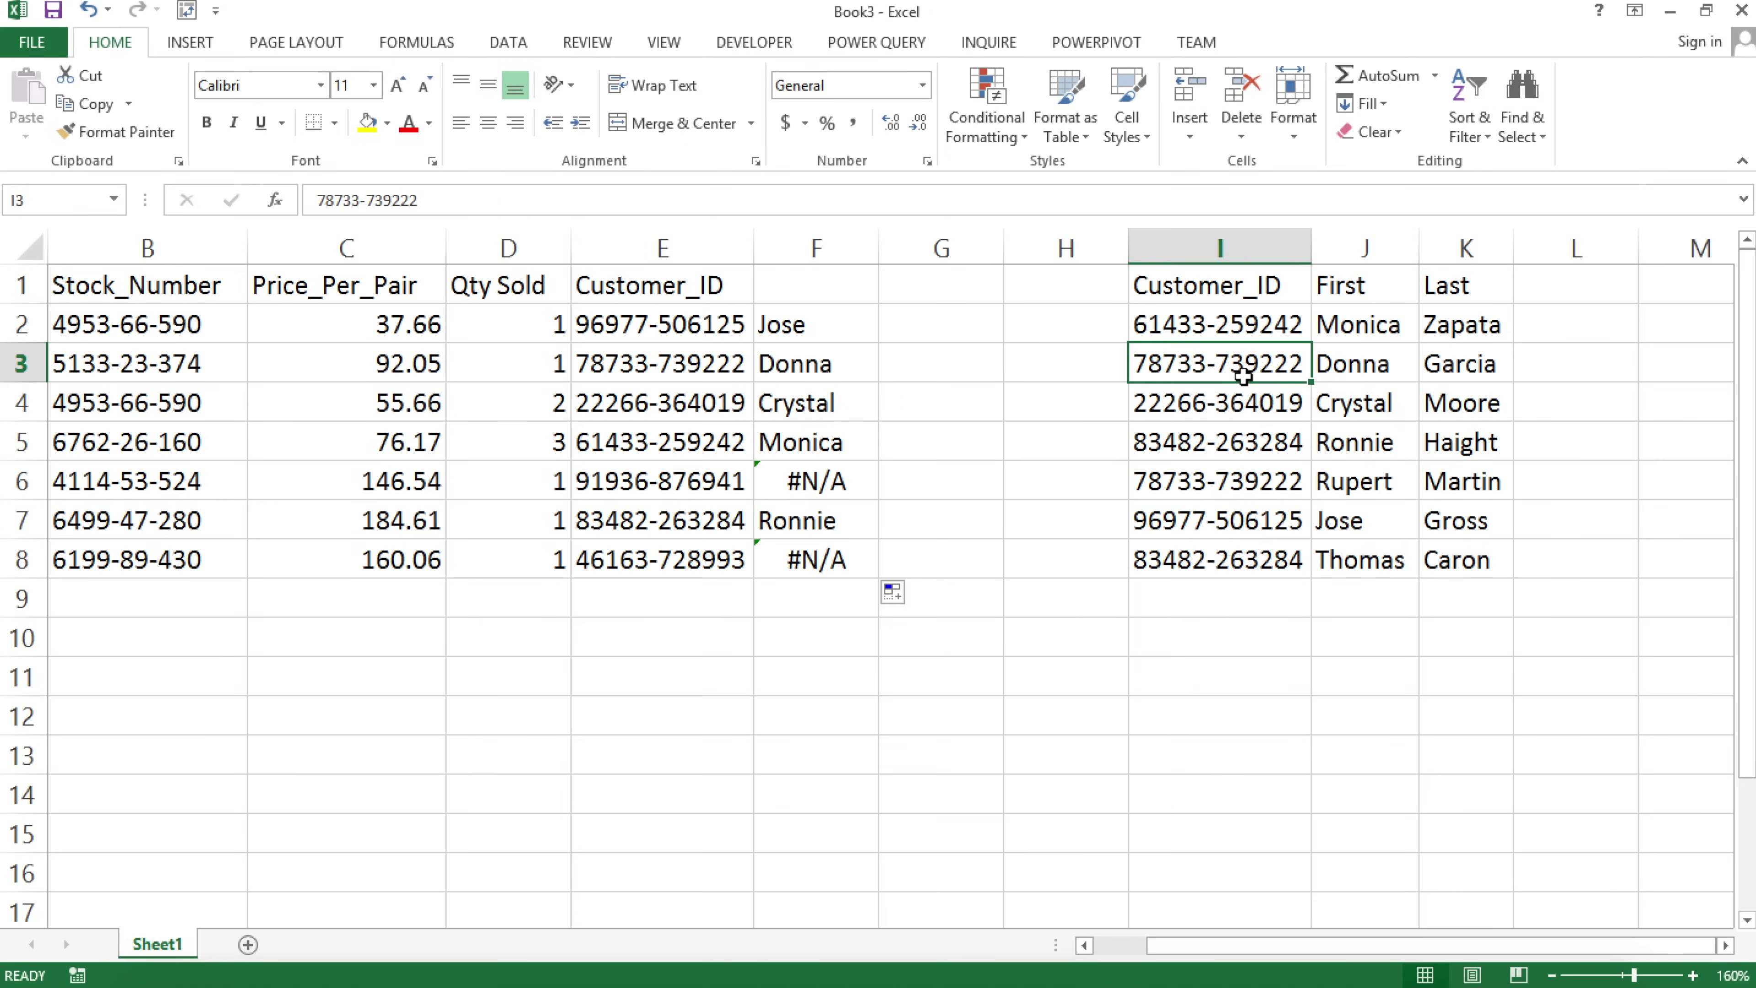
pyautogui.hotkey('ctrl', 'b')
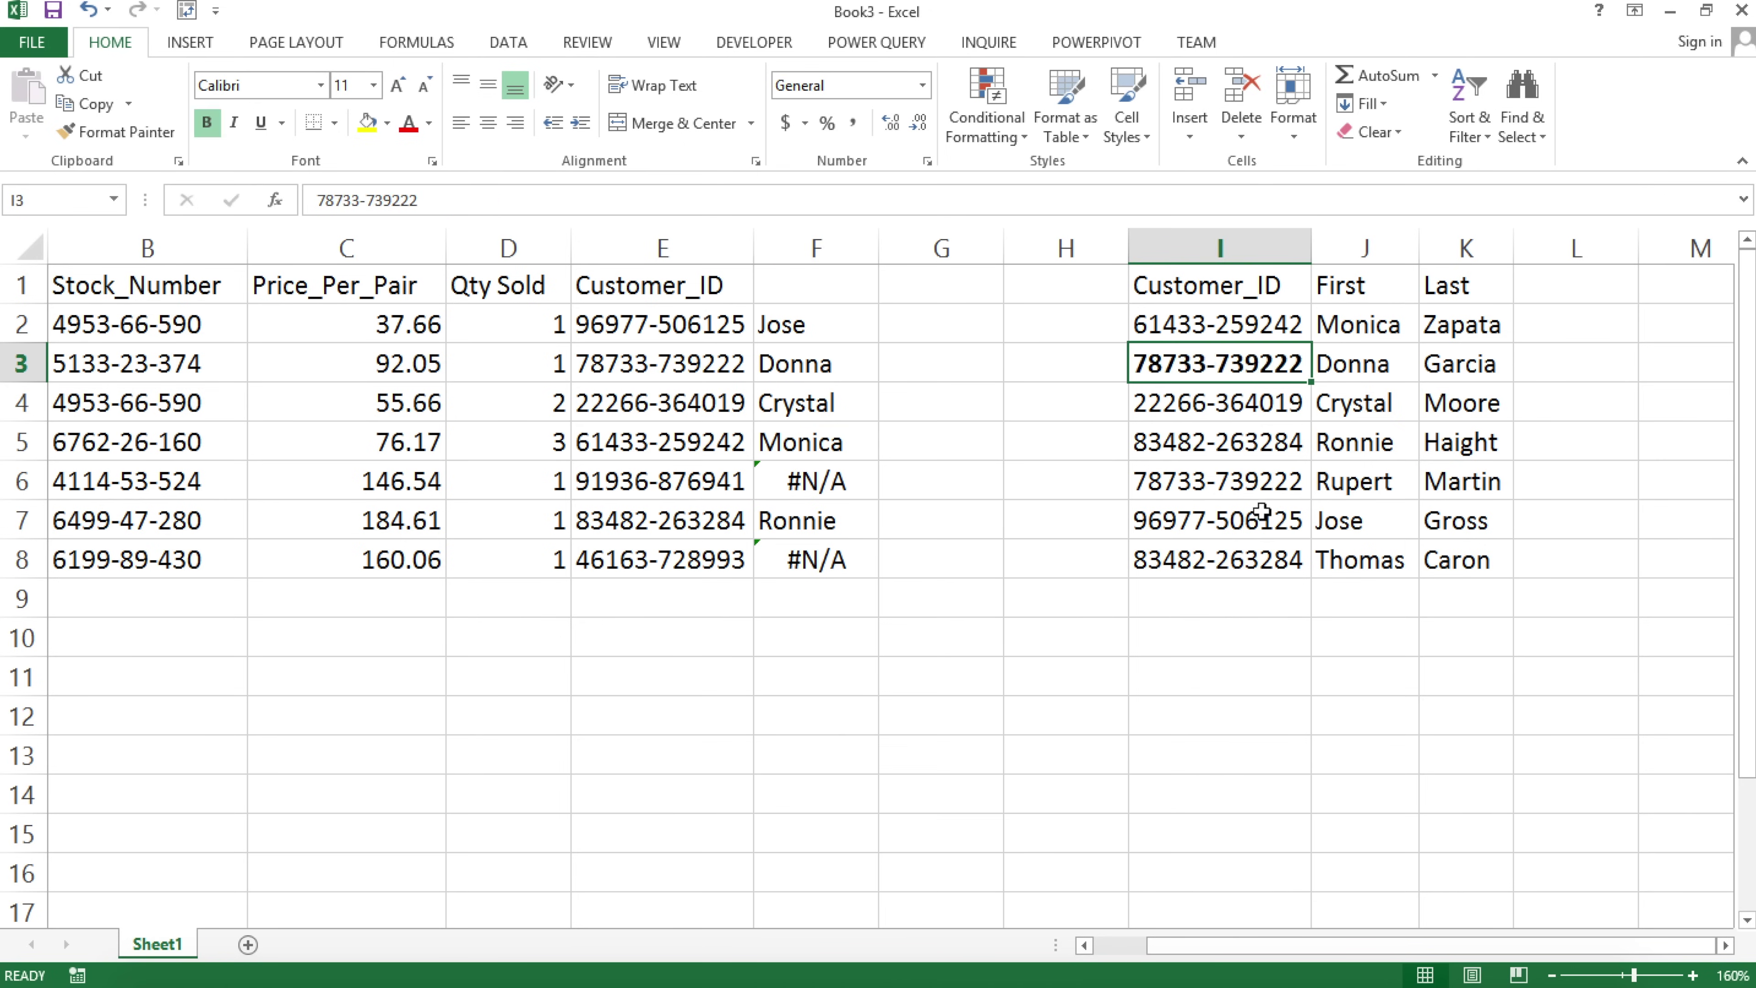
pyautogui.click(1268, 489)
pyautogui.hotkey('ctrl', 'b')
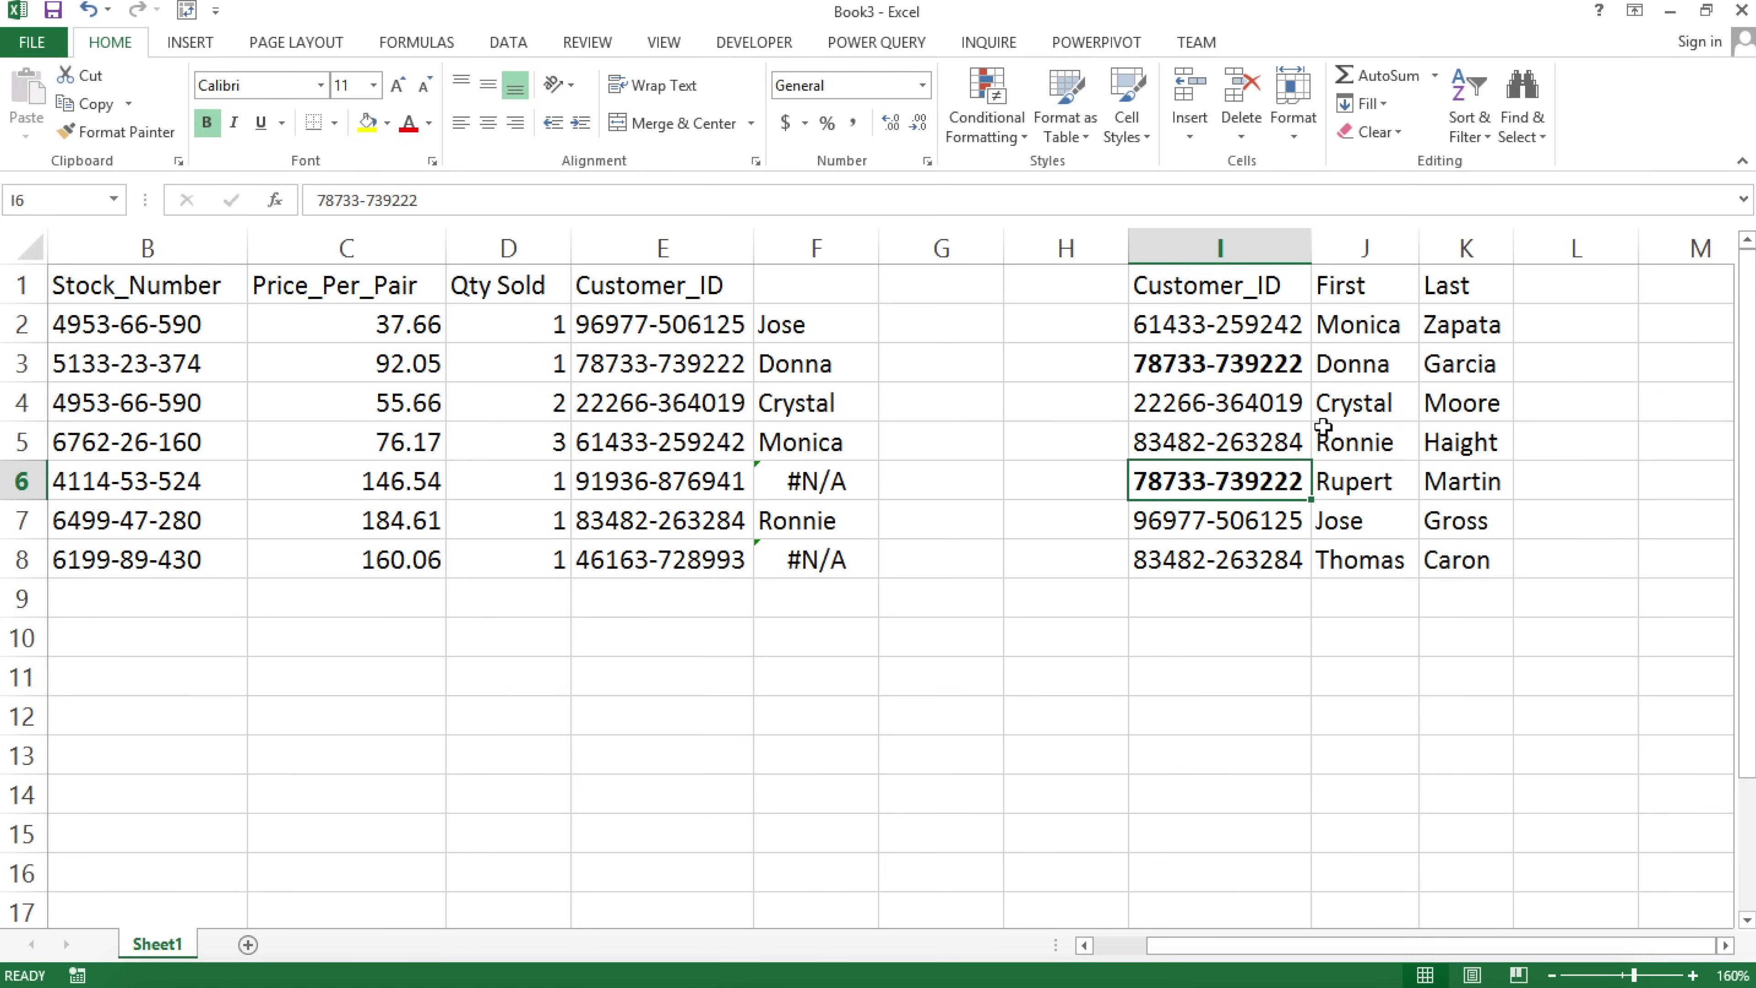
# Compare the customer ID in E3 and its result in F3 with the matching lookup table entries in rows 3 and 6.
pyautogui.click(707, 367)
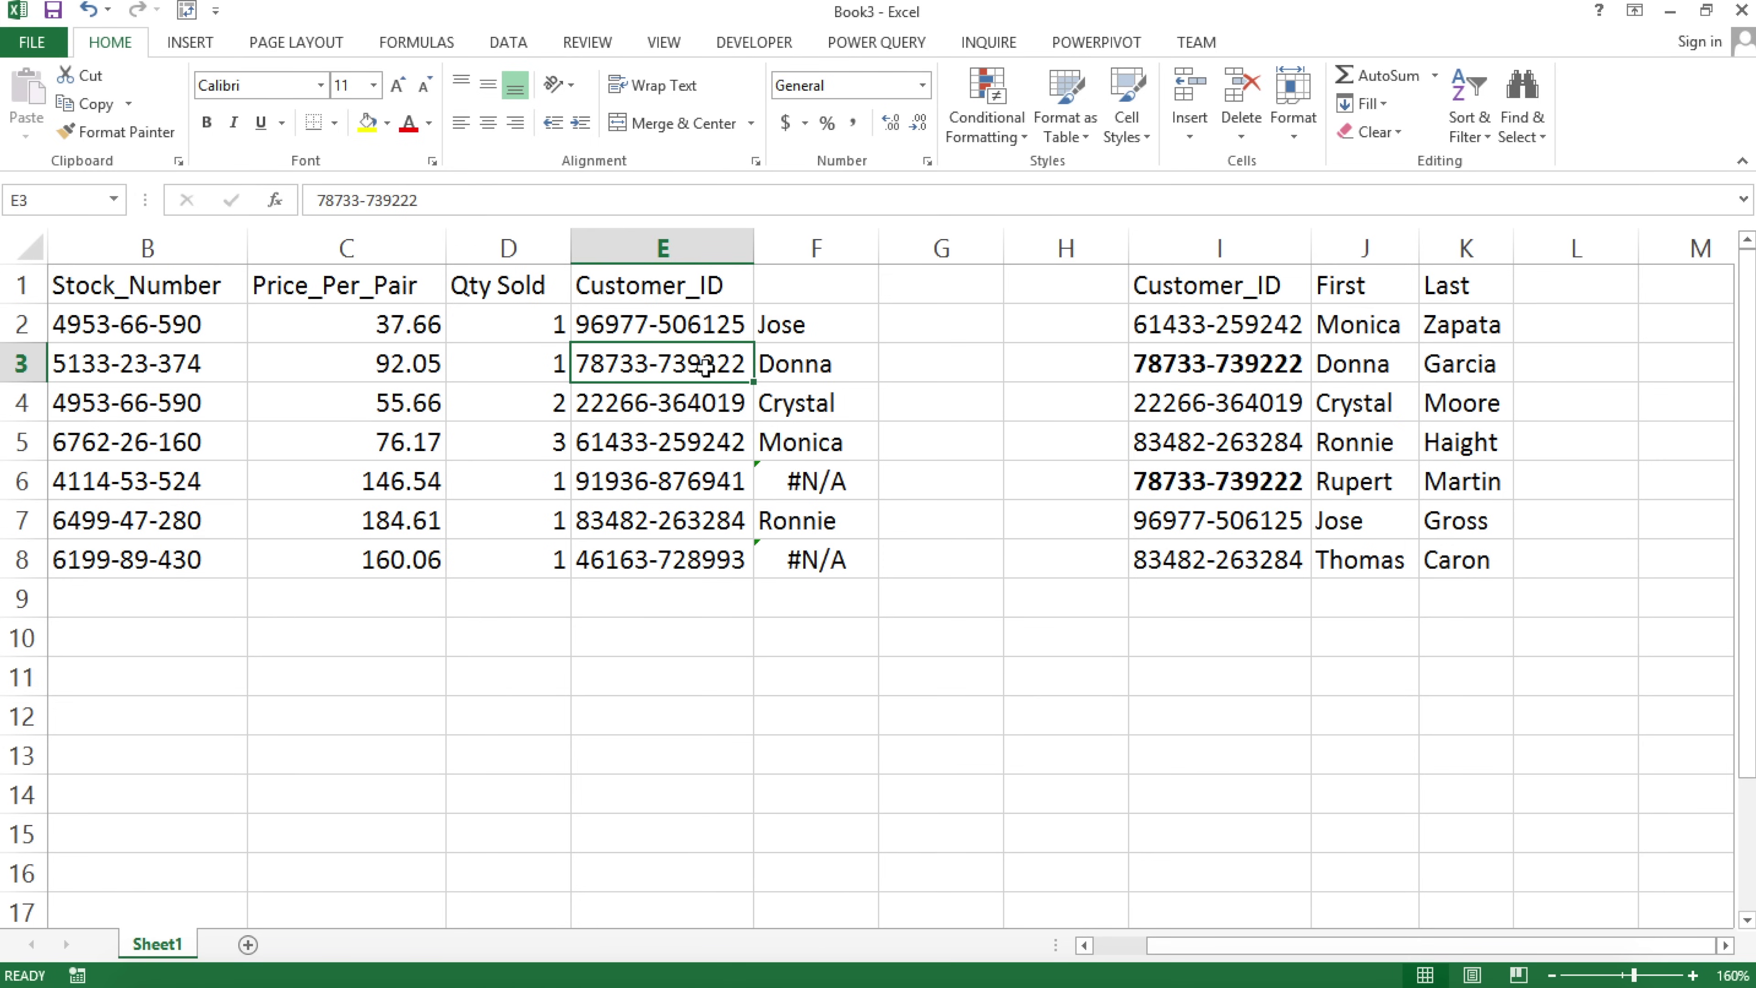
pyautogui.click(1238, 363)
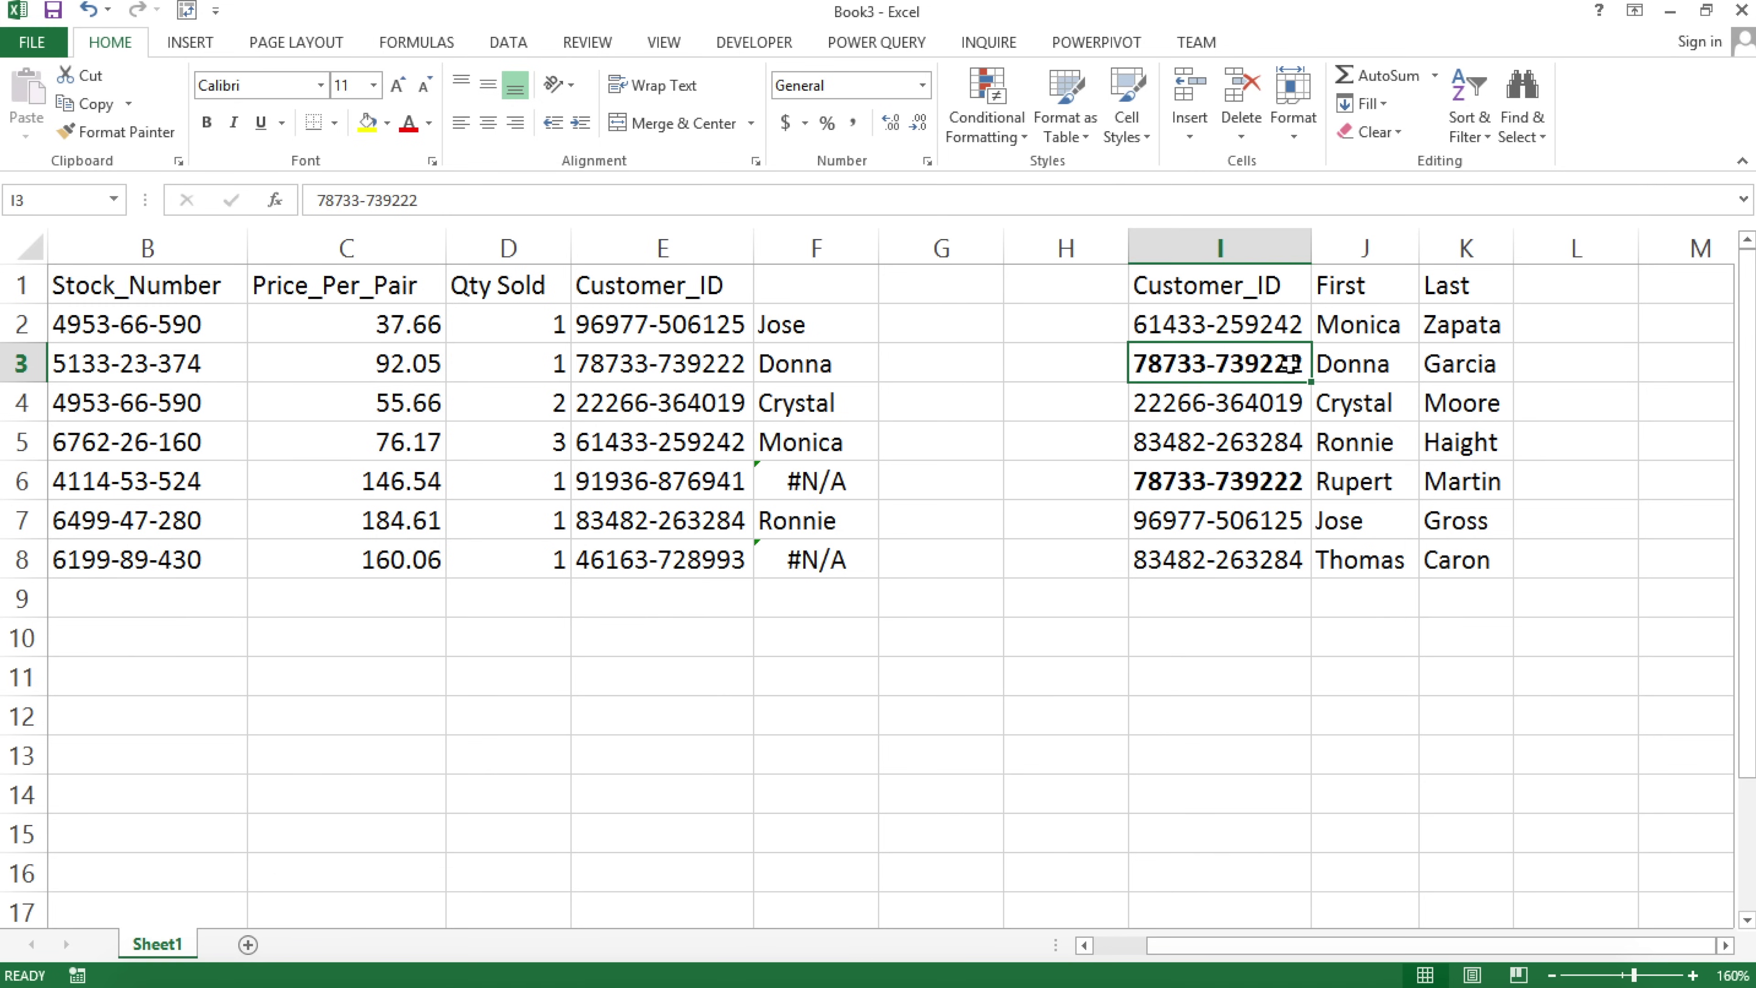
pyautogui.click(1352, 365)
pyautogui.click(808, 364)
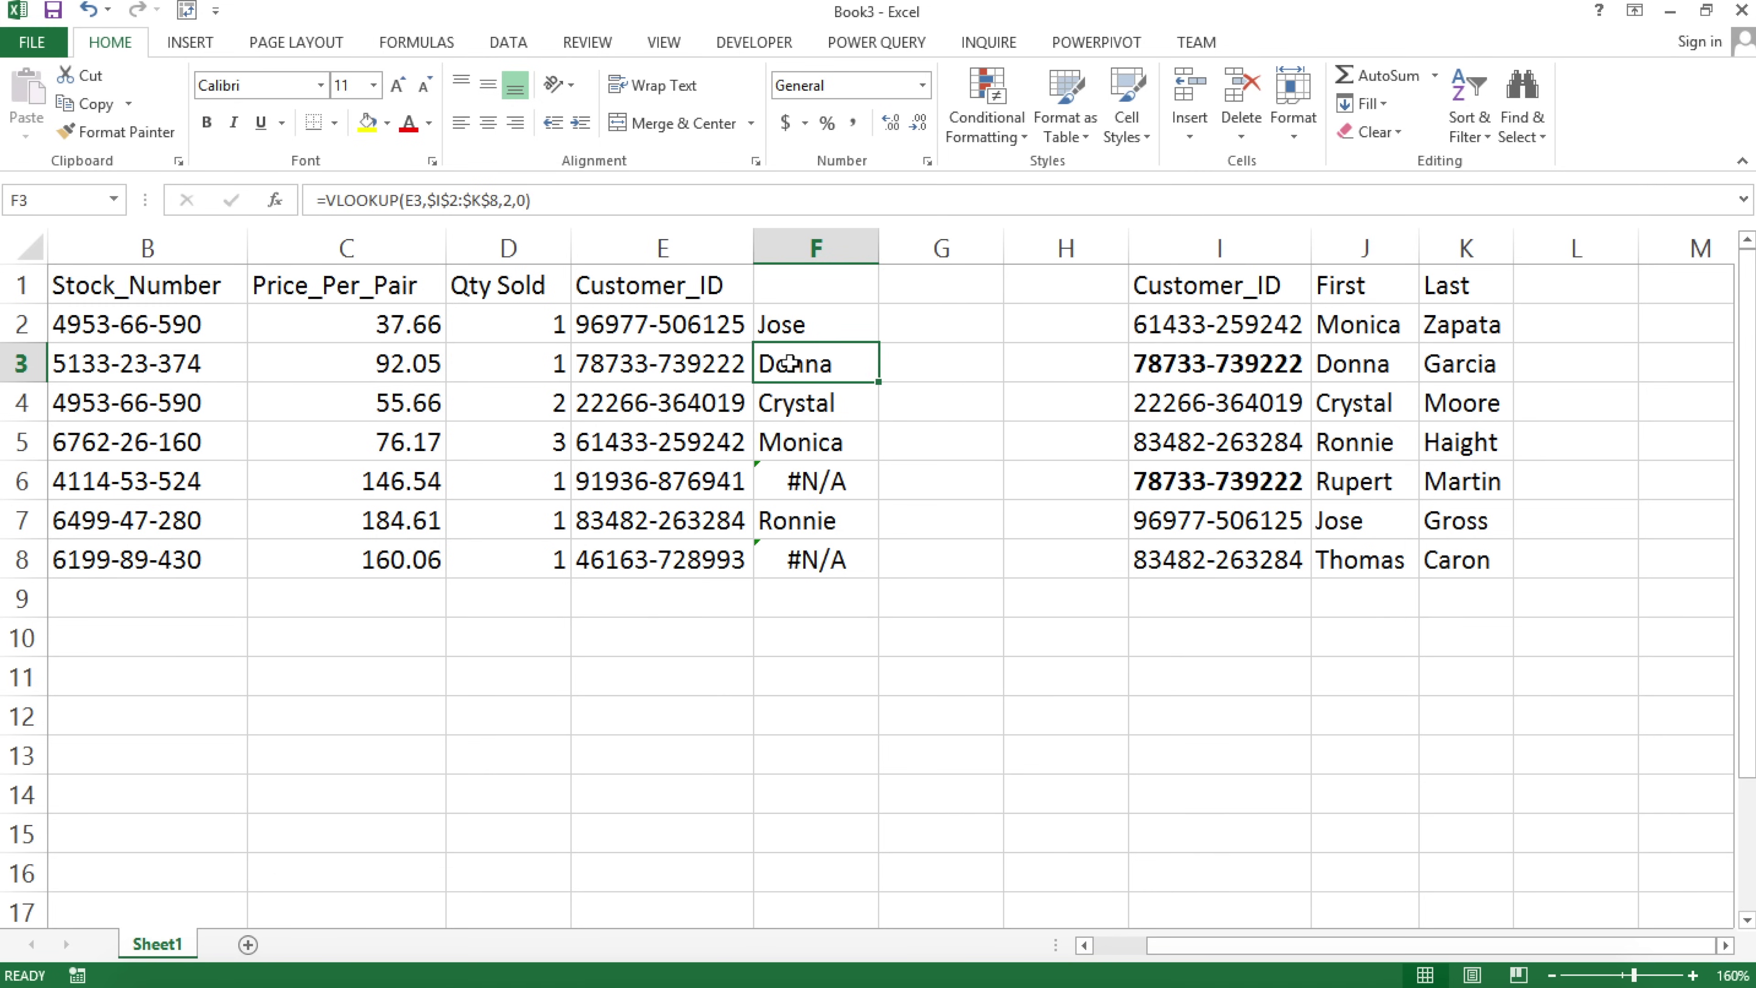
pyautogui.click(1352, 486)
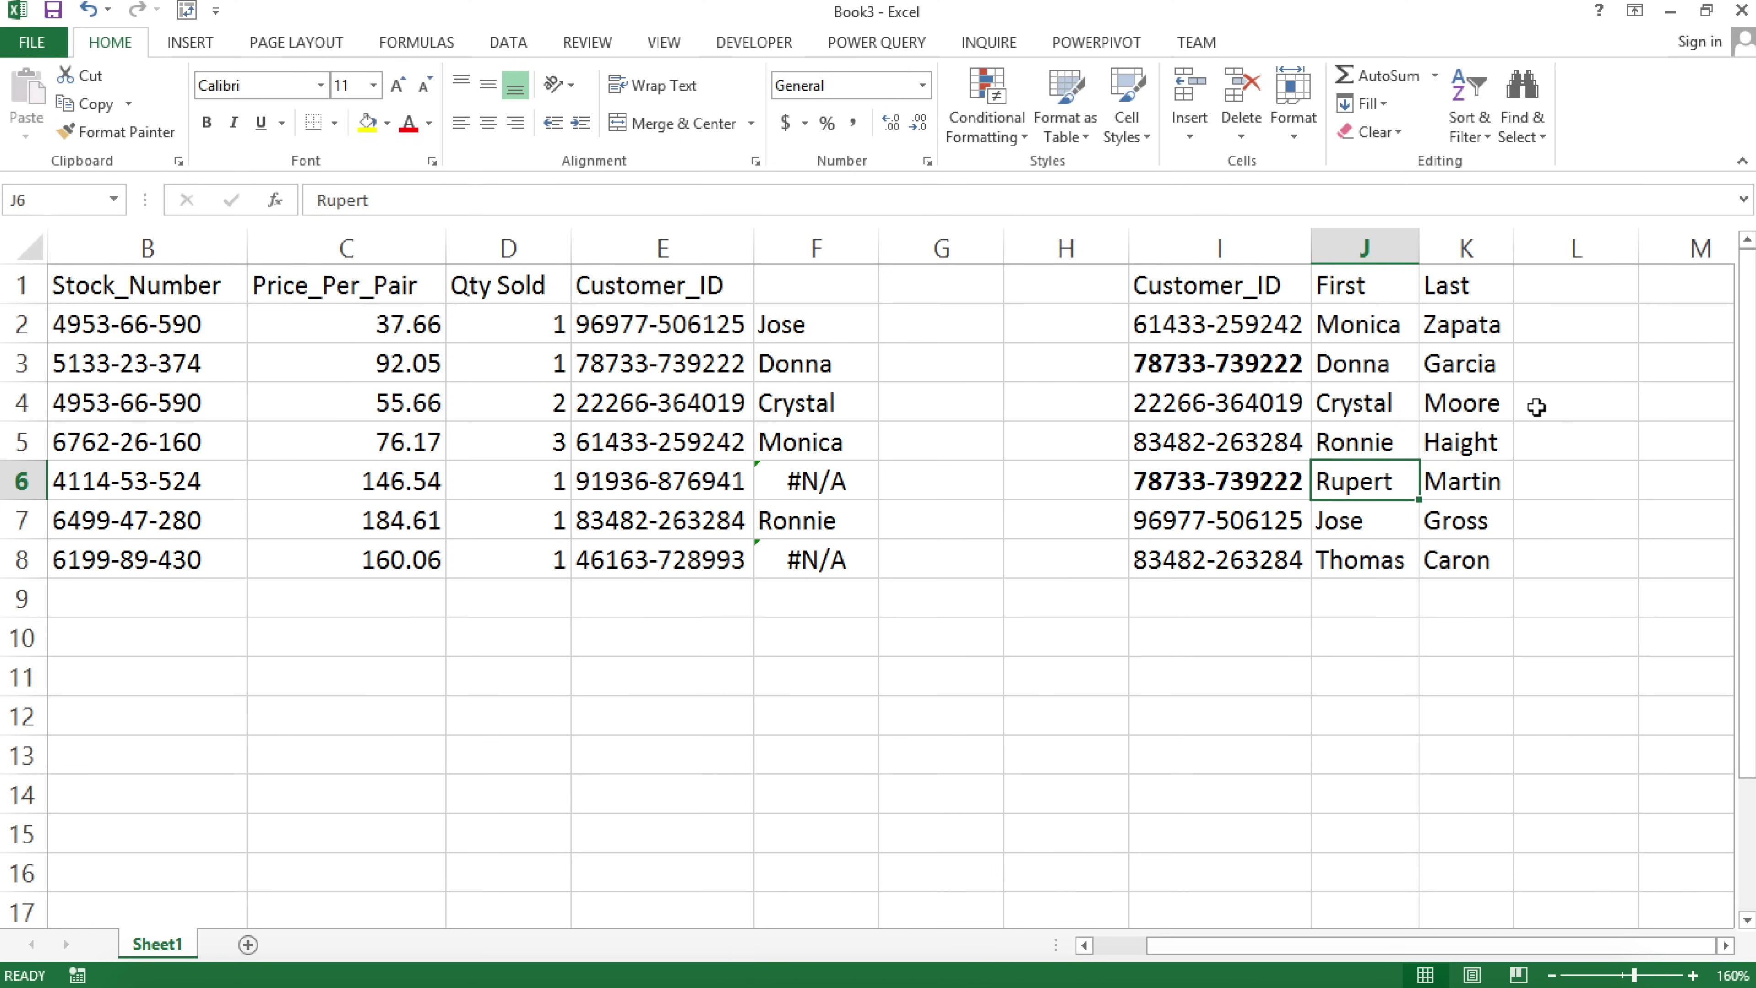
# Move the records in B4:F8 down one row to free row 4 beneath the duplicated customer's sale.
pyautogui.moveTo(167, 408); pyautogui.dragTo(806, 555)
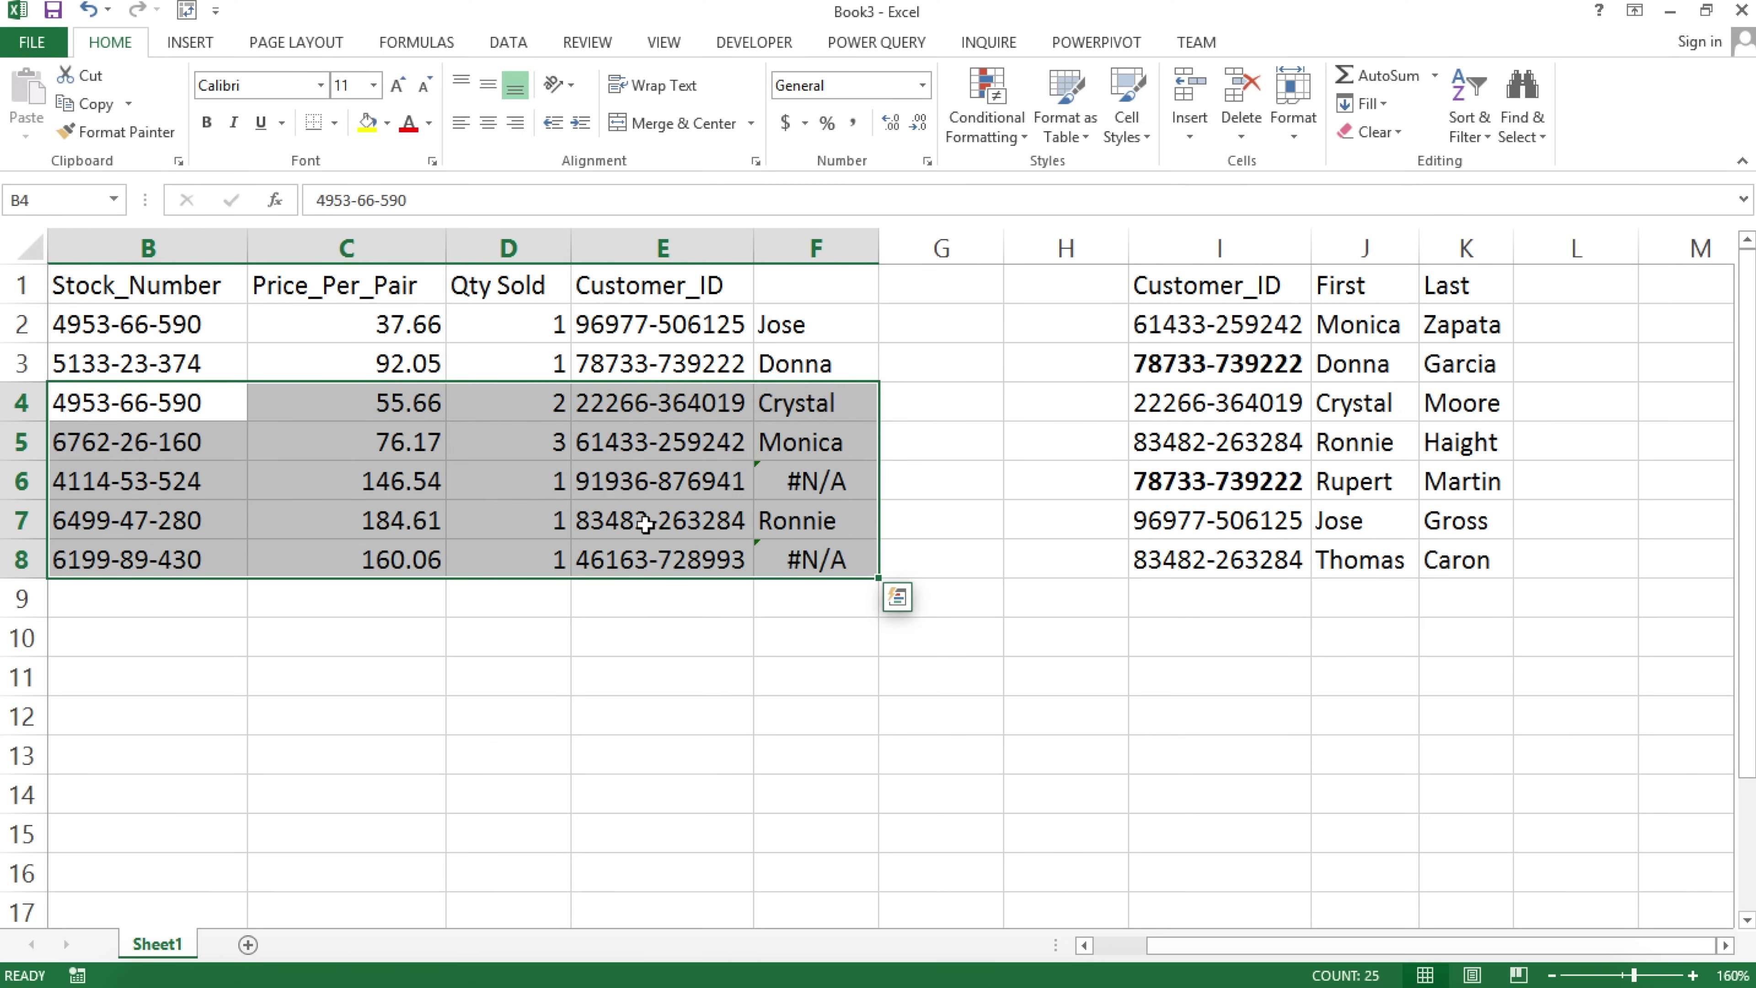
pyautogui.hotkey('ctrl', 'c')
pyautogui.click(168, 432)
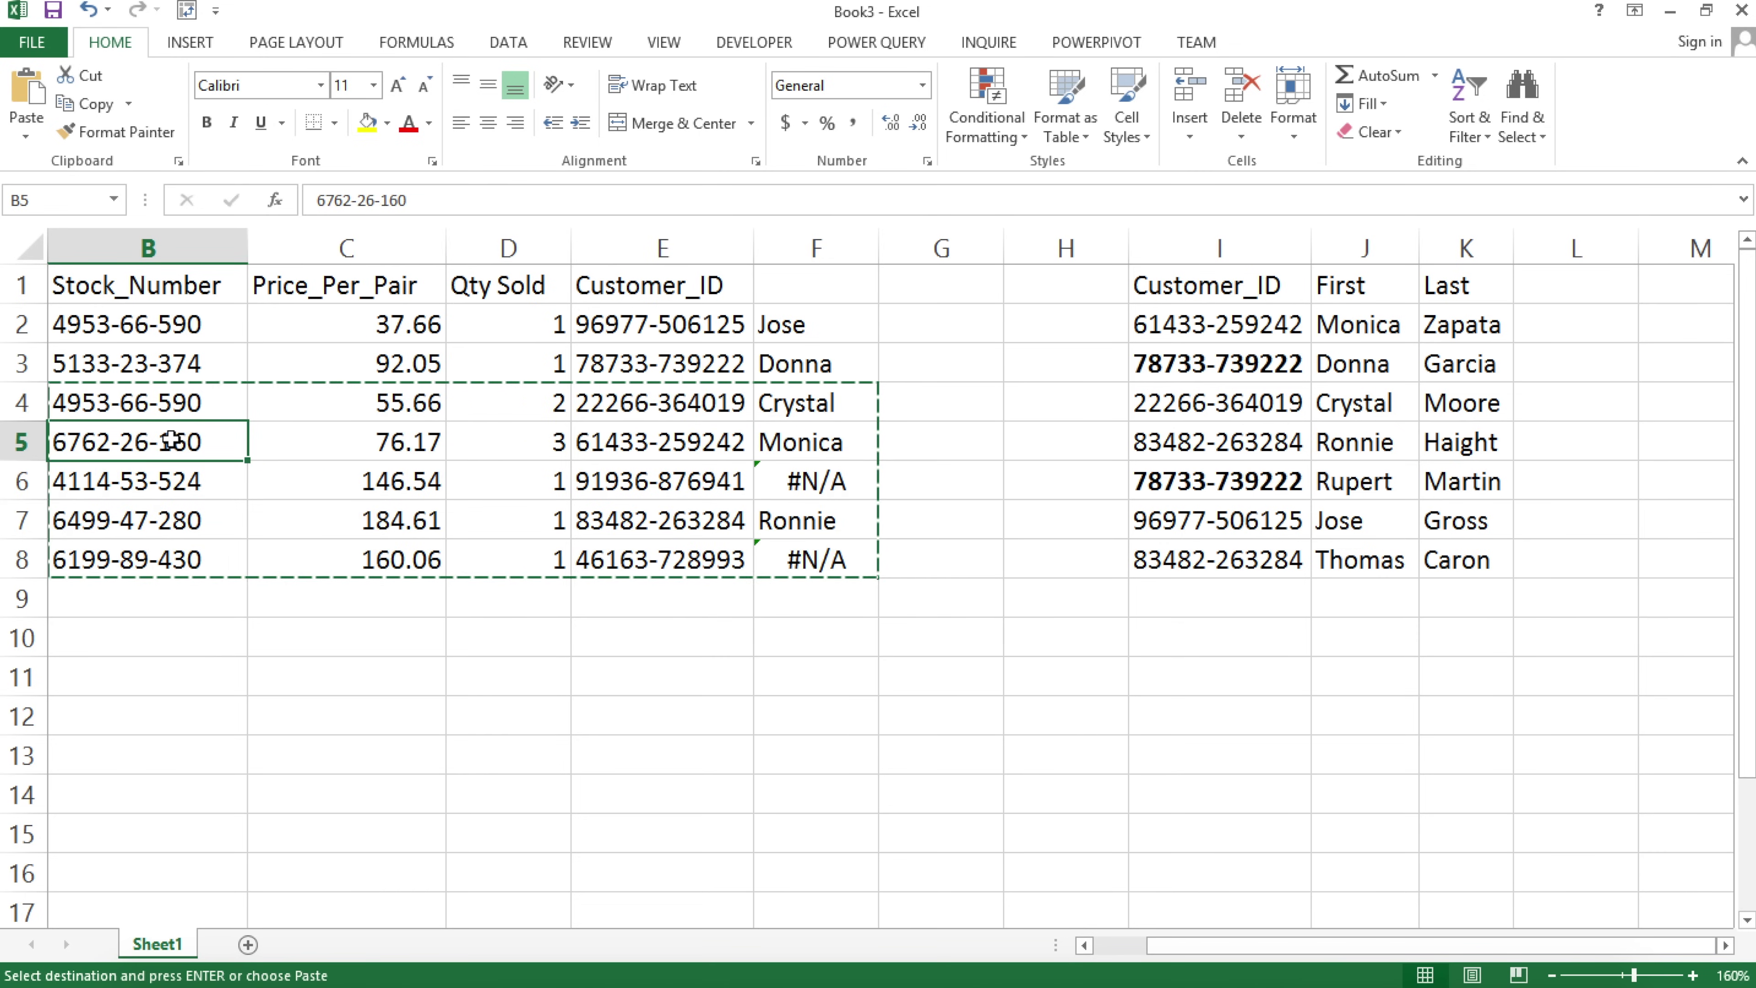
pyautogui.hotkey('ctrl', 'v')
# Copy the sales record in B3:E3 into the empty row 4, starting at B4.
pyautogui.moveTo(188, 363); pyautogui.dragTo(631, 367)
pyautogui.hotkey('ctrl', 'c')
pyautogui.click(197, 390)
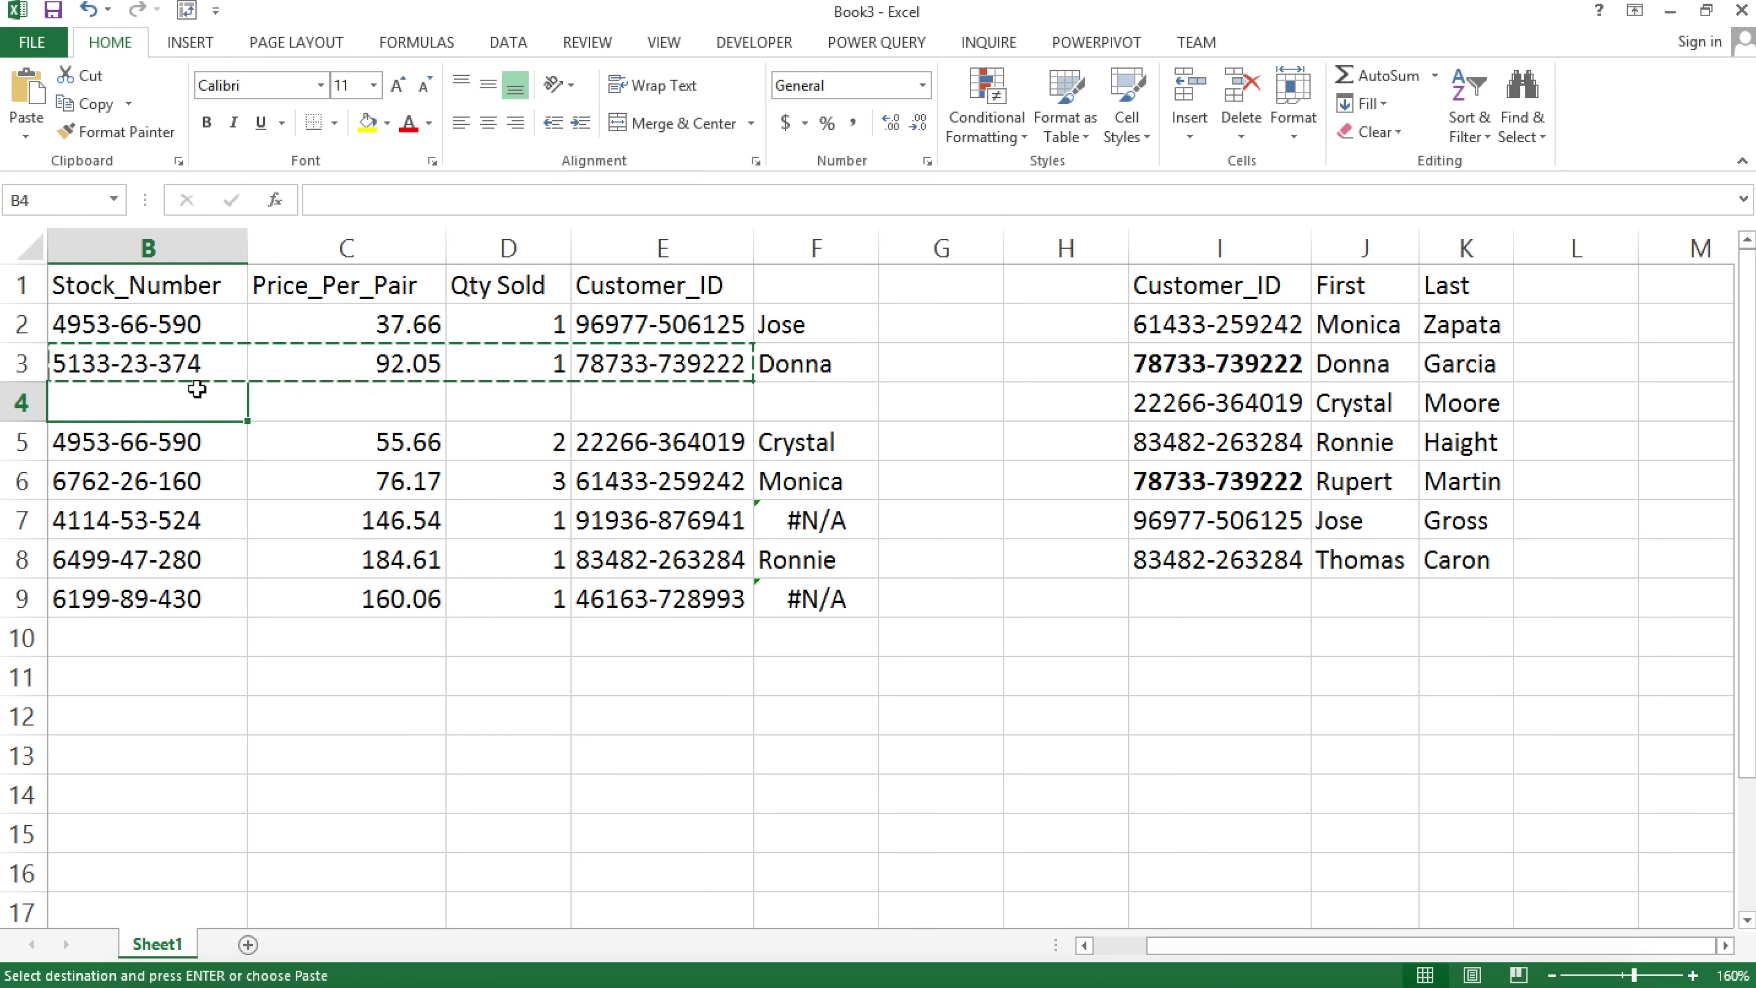
pyautogui.hotkey('ctrl', 'v')
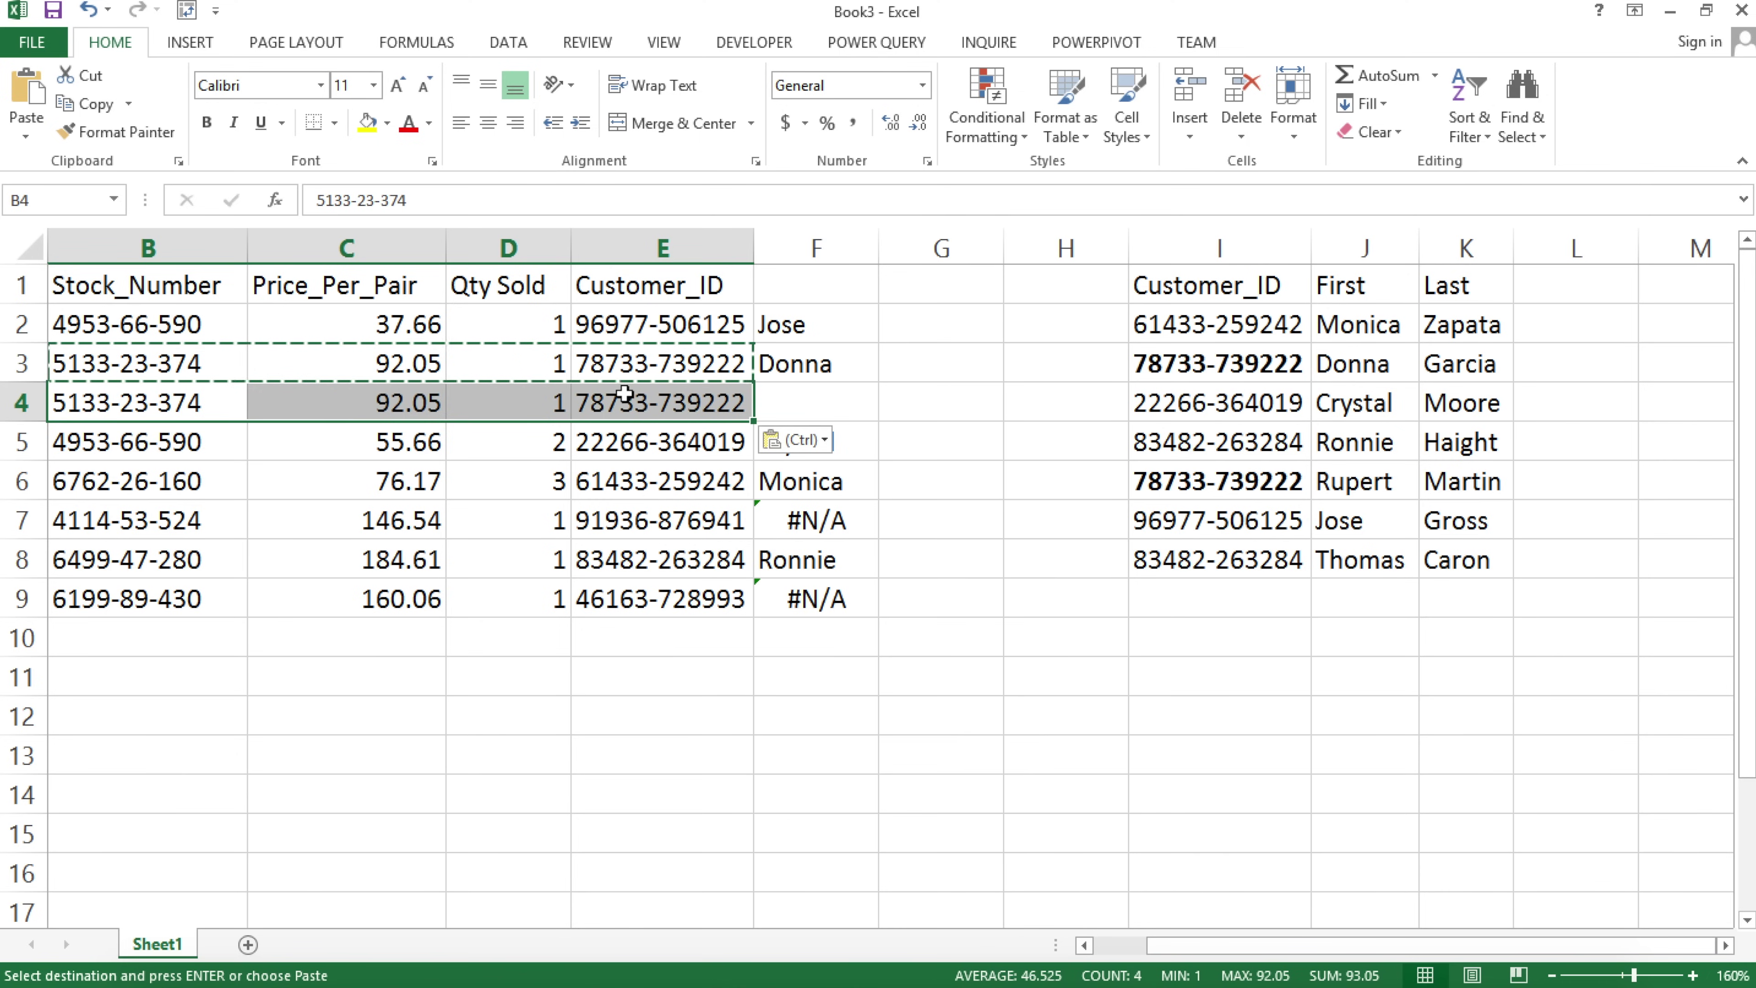
# Copy the second matching customer's first name from J6 into F4.
pyautogui.click(1385, 445)
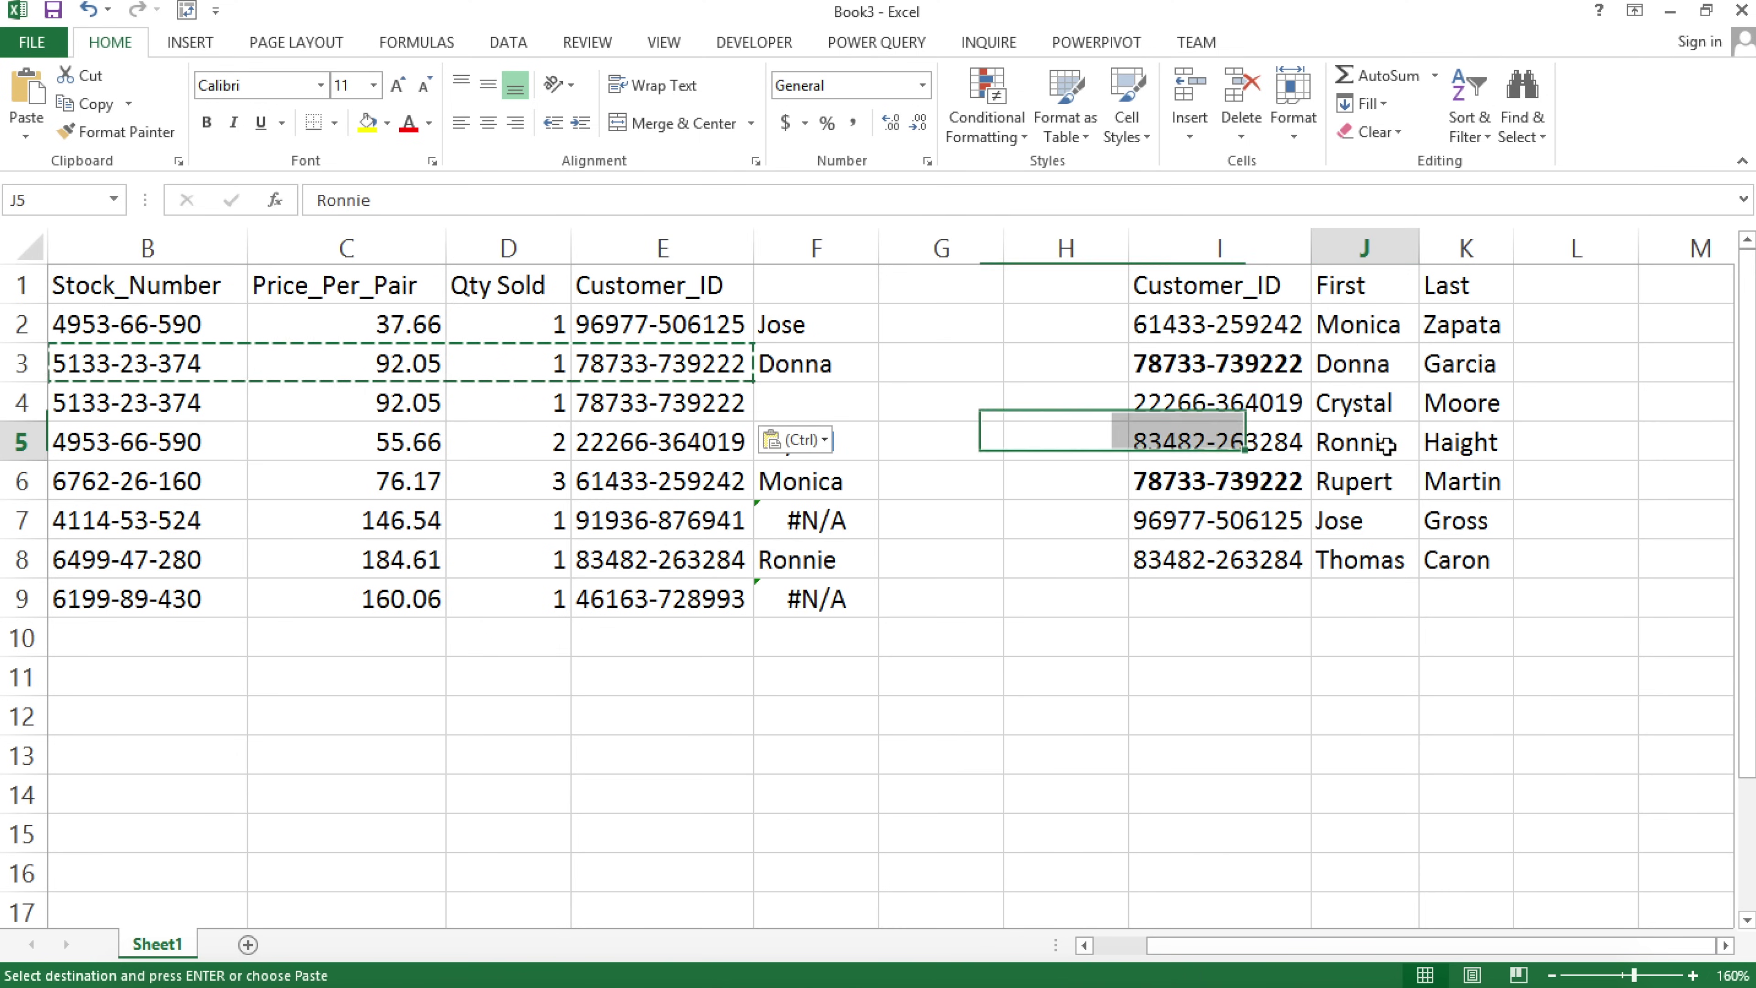
pyautogui.click(1354, 485)
pyautogui.hotkey('ctrl', 'c')
pyautogui.click(778, 399)
pyautogui.hotkey('ctrl', 'v')
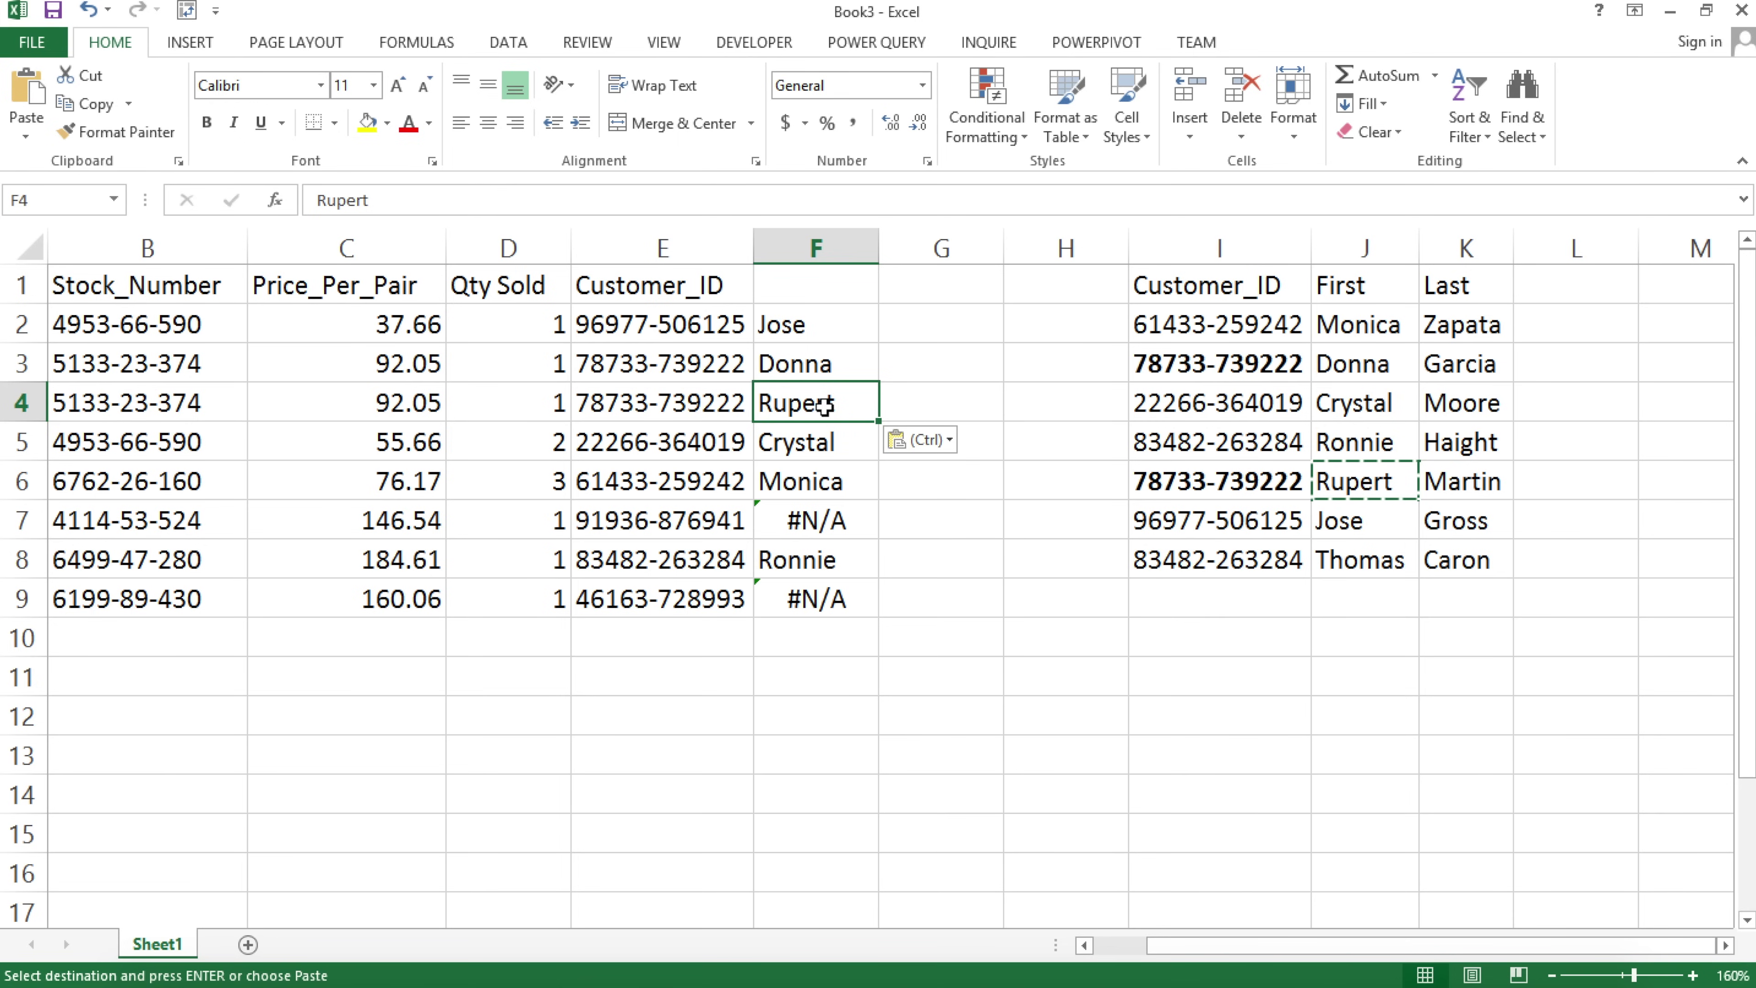
# Switch to the data2018(1) workbook and examine the extent of the Transactions data and the Customer_ID columns in Transactions and Customers.
pyautogui.moveTo(1230, 328); pyautogui.dragTo(1234, 560)
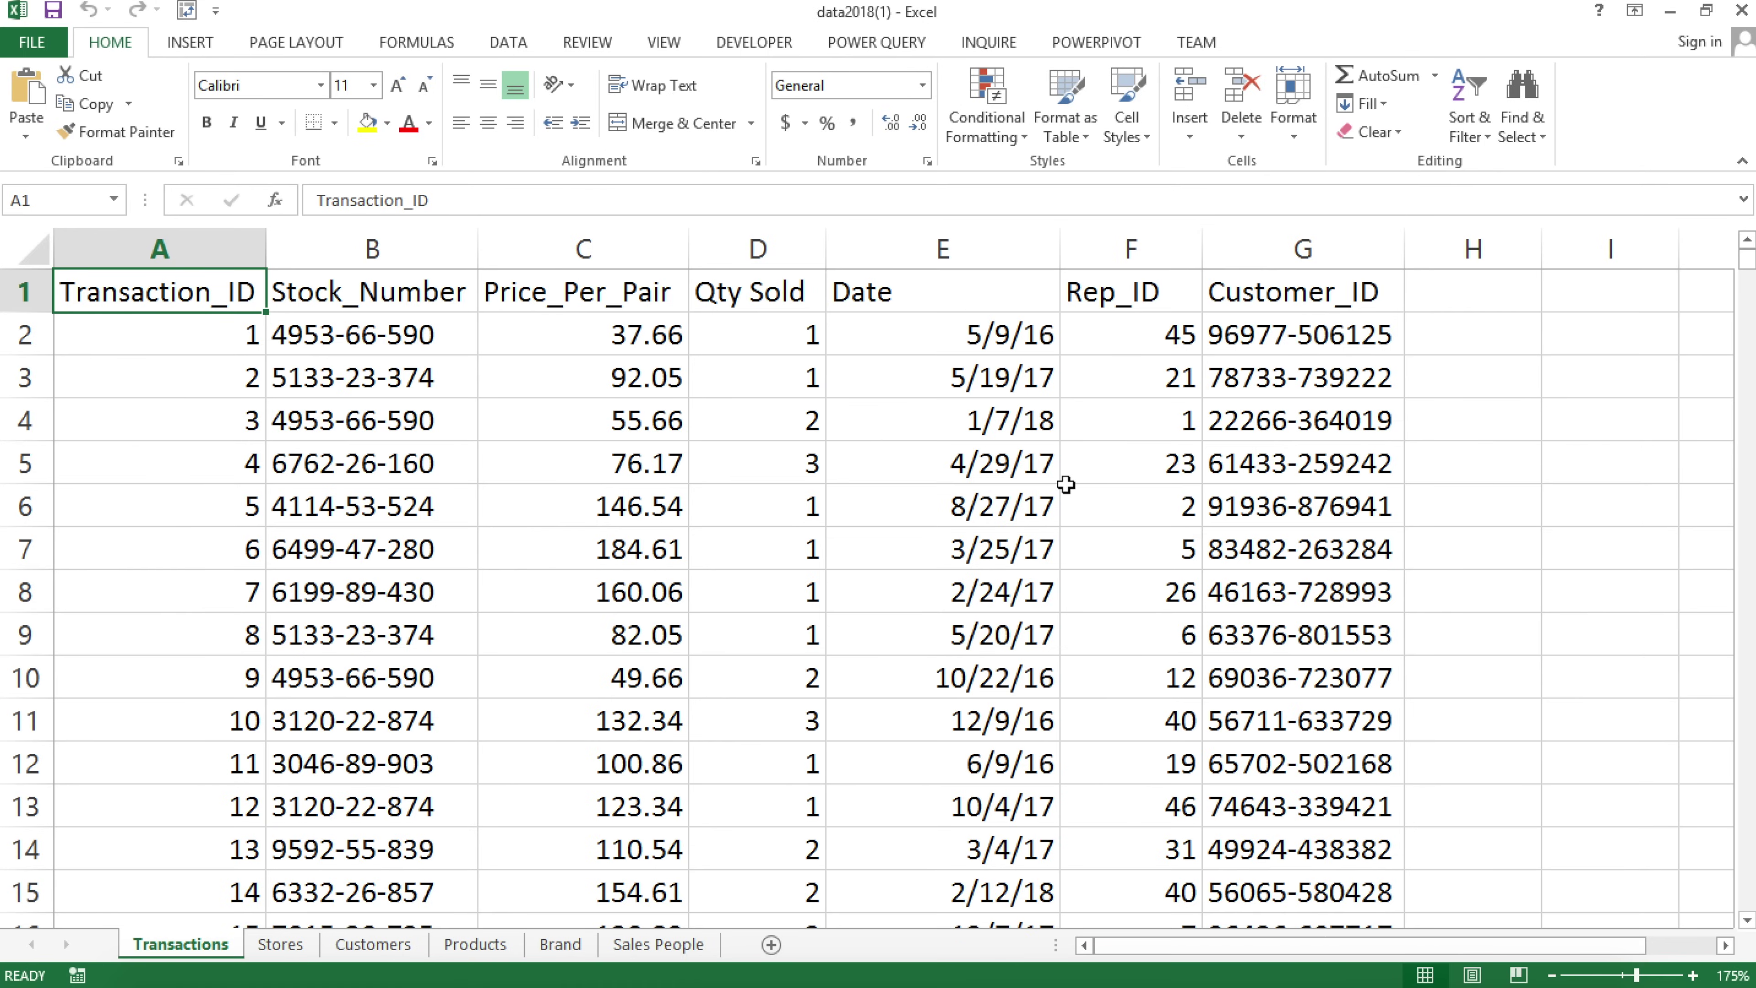
pyautogui.keyDown('ctrl'); pyautogui.scroll(-2, 583, 408); pyautogui.keyUp('ctrl')
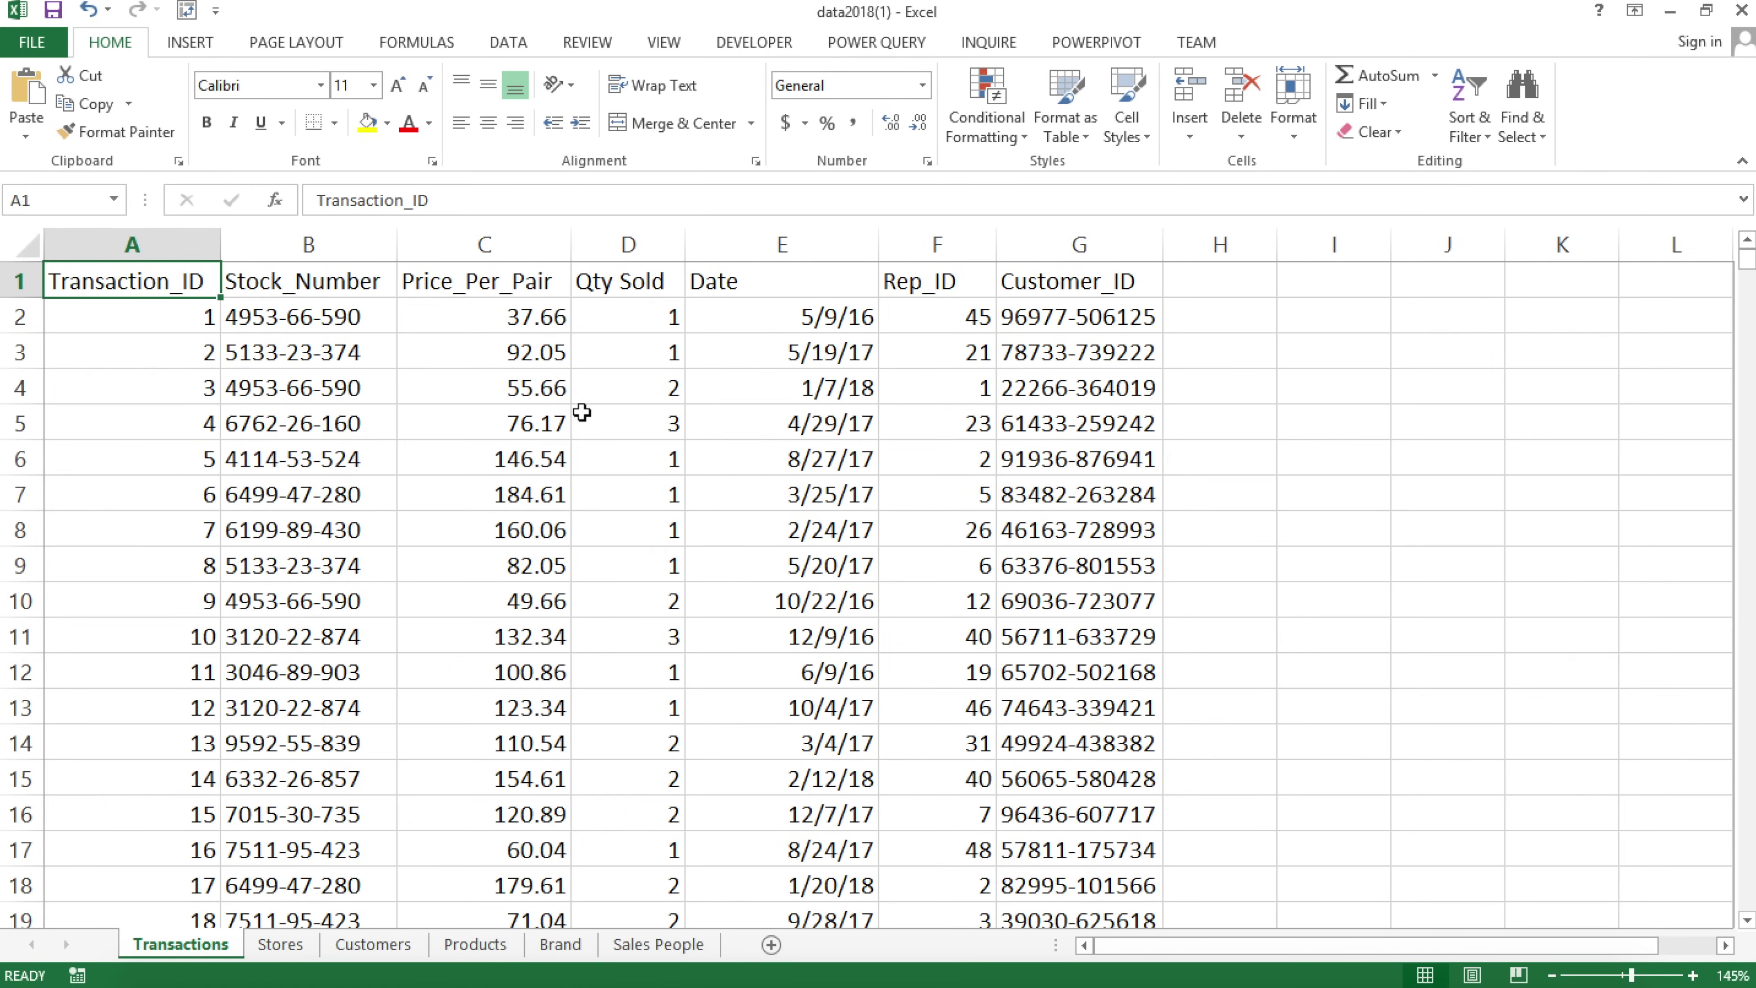
pyautogui.hotkey('ctrl', 'Down')
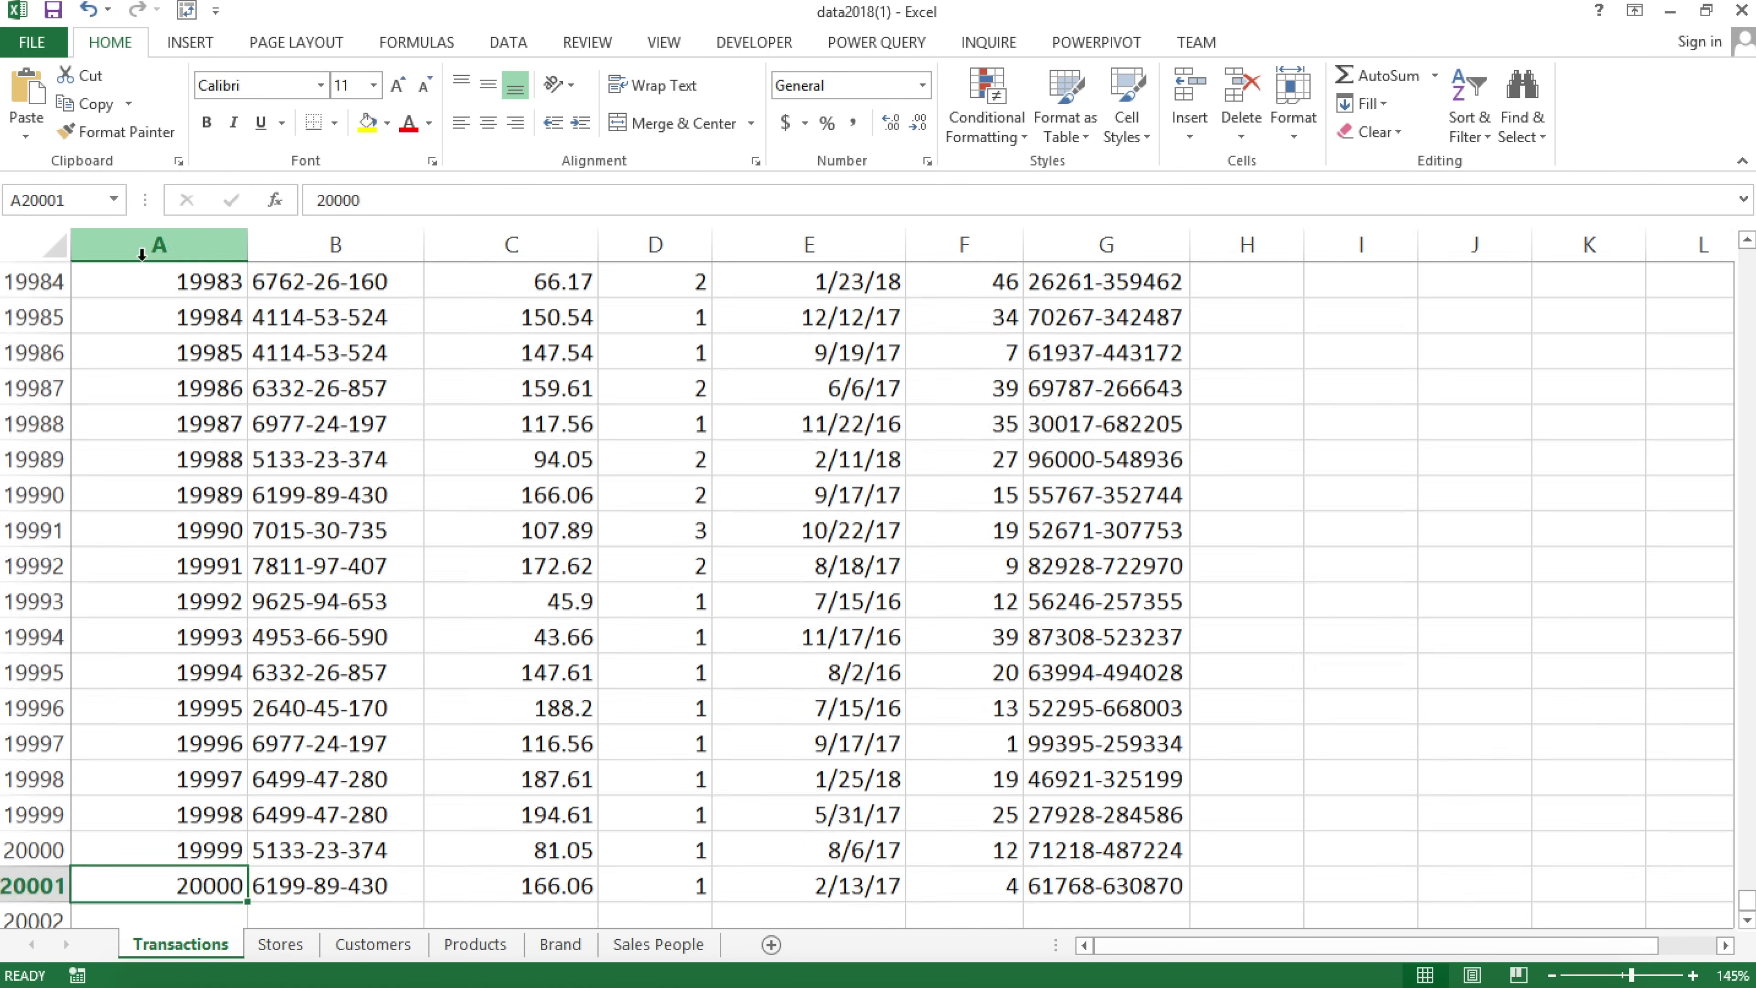
pyautogui.hotkey('ctrl', 'Up')
pyautogui.moveTo(1089, 318); pyautogui.dragTo(1120, 637)
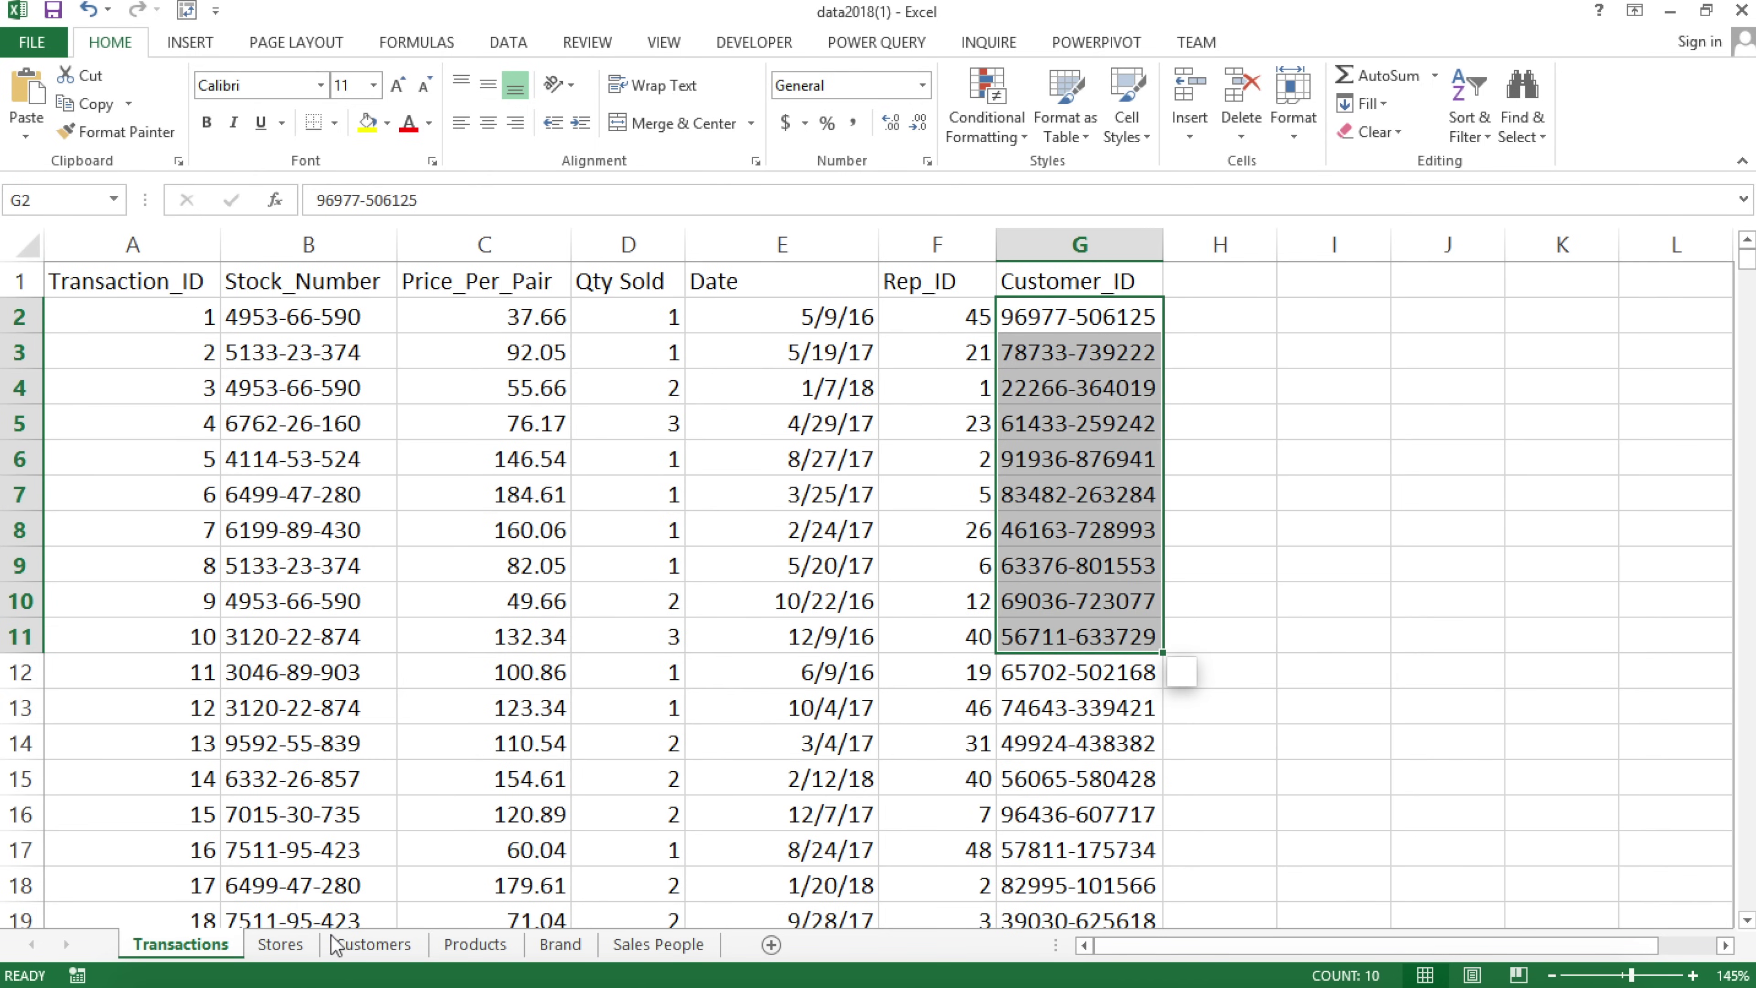
pyautogui.click(385, 957)
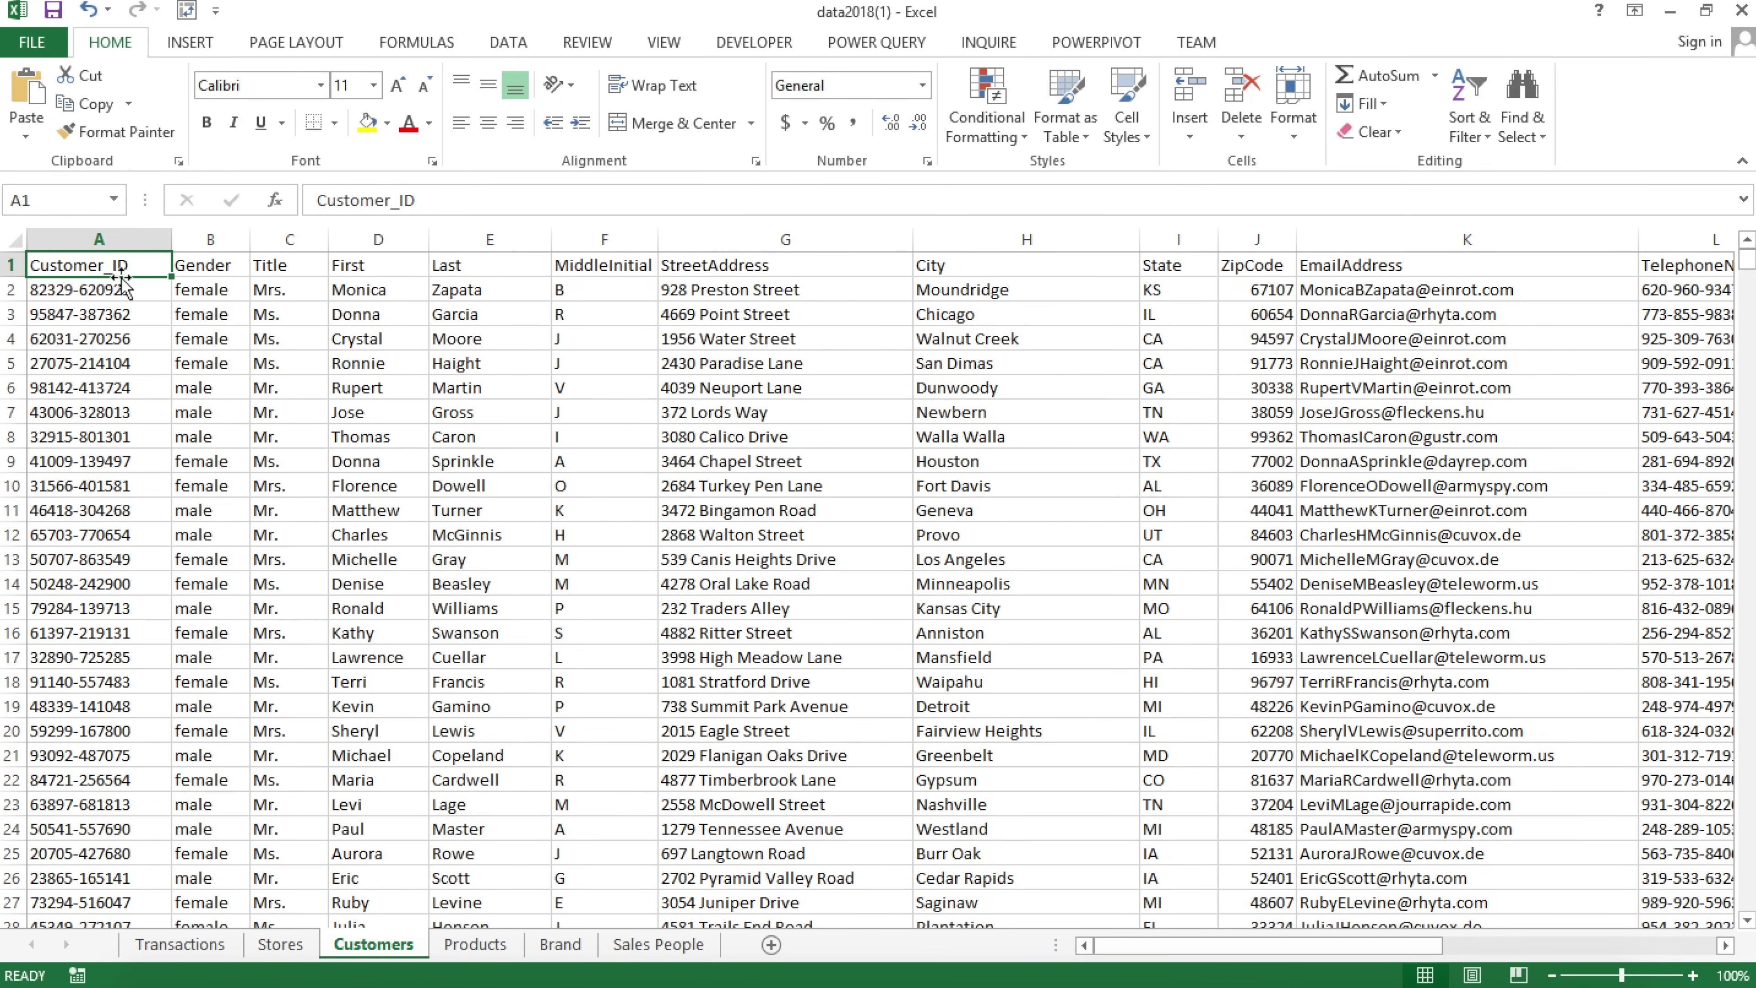
pyautogui.moveTo(108, 289); pyautogui.dragTo(104, 681)
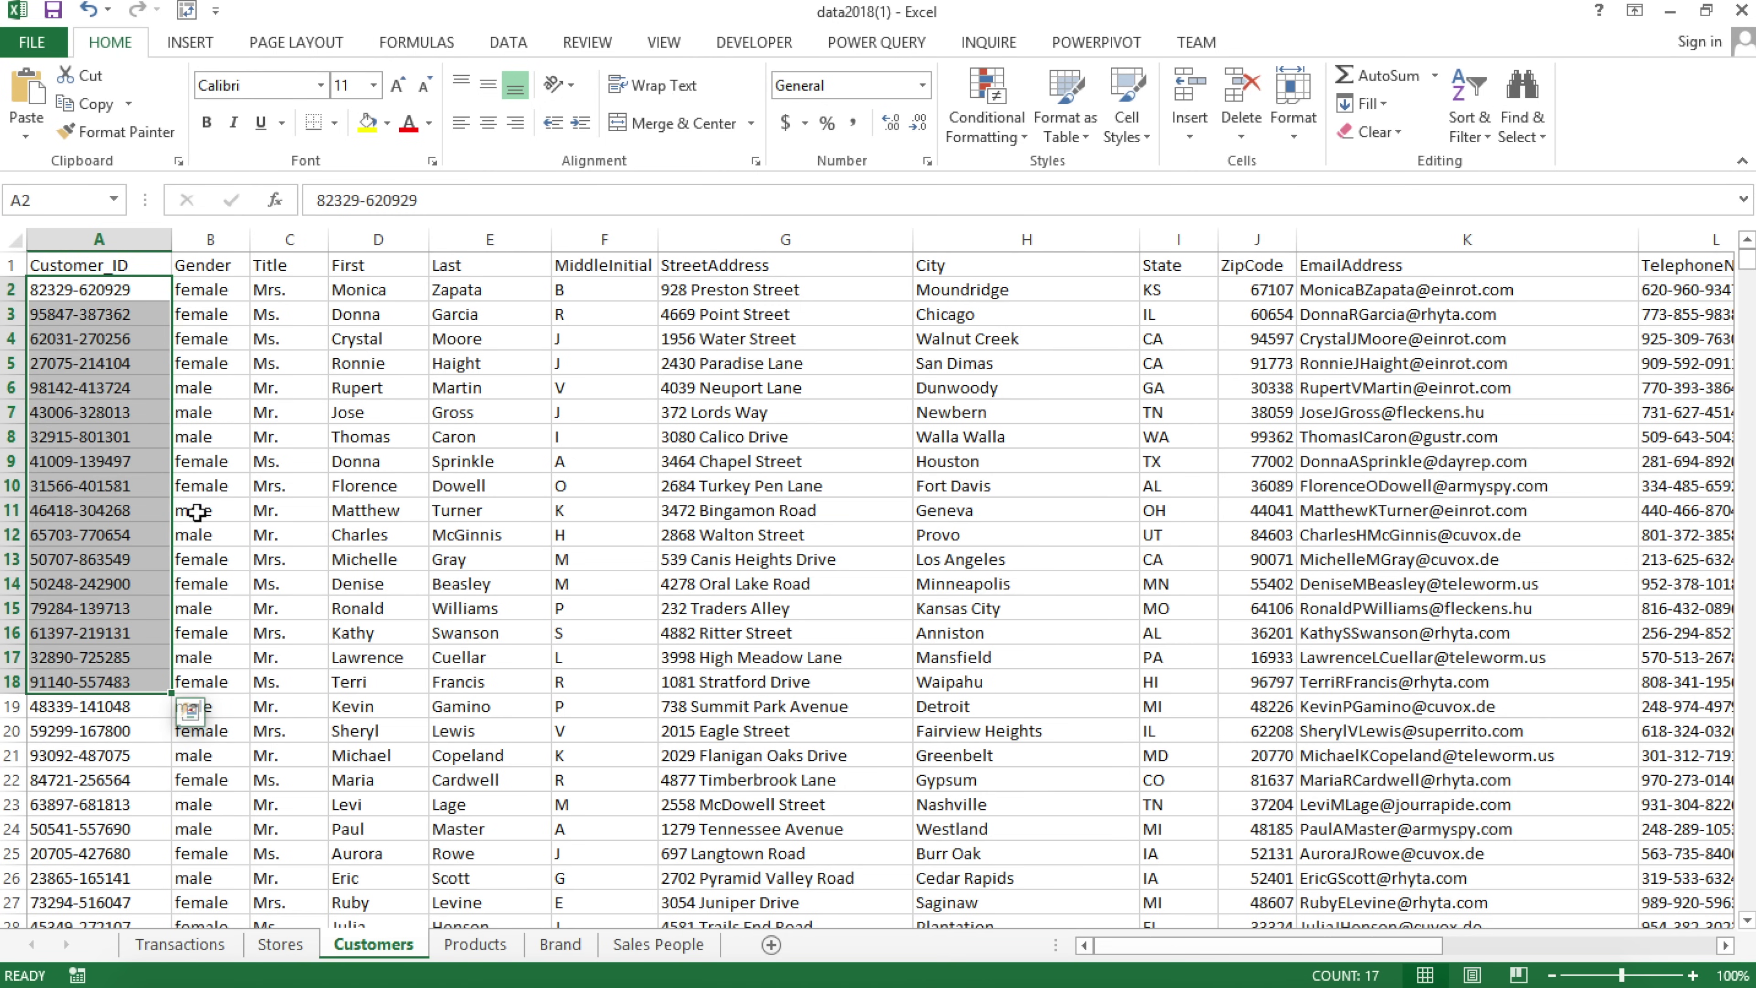
# Examine the Rep_ID column in the Transactions sheet and the corresponding Sales People sheet.
pyautogui.click(179, 944)
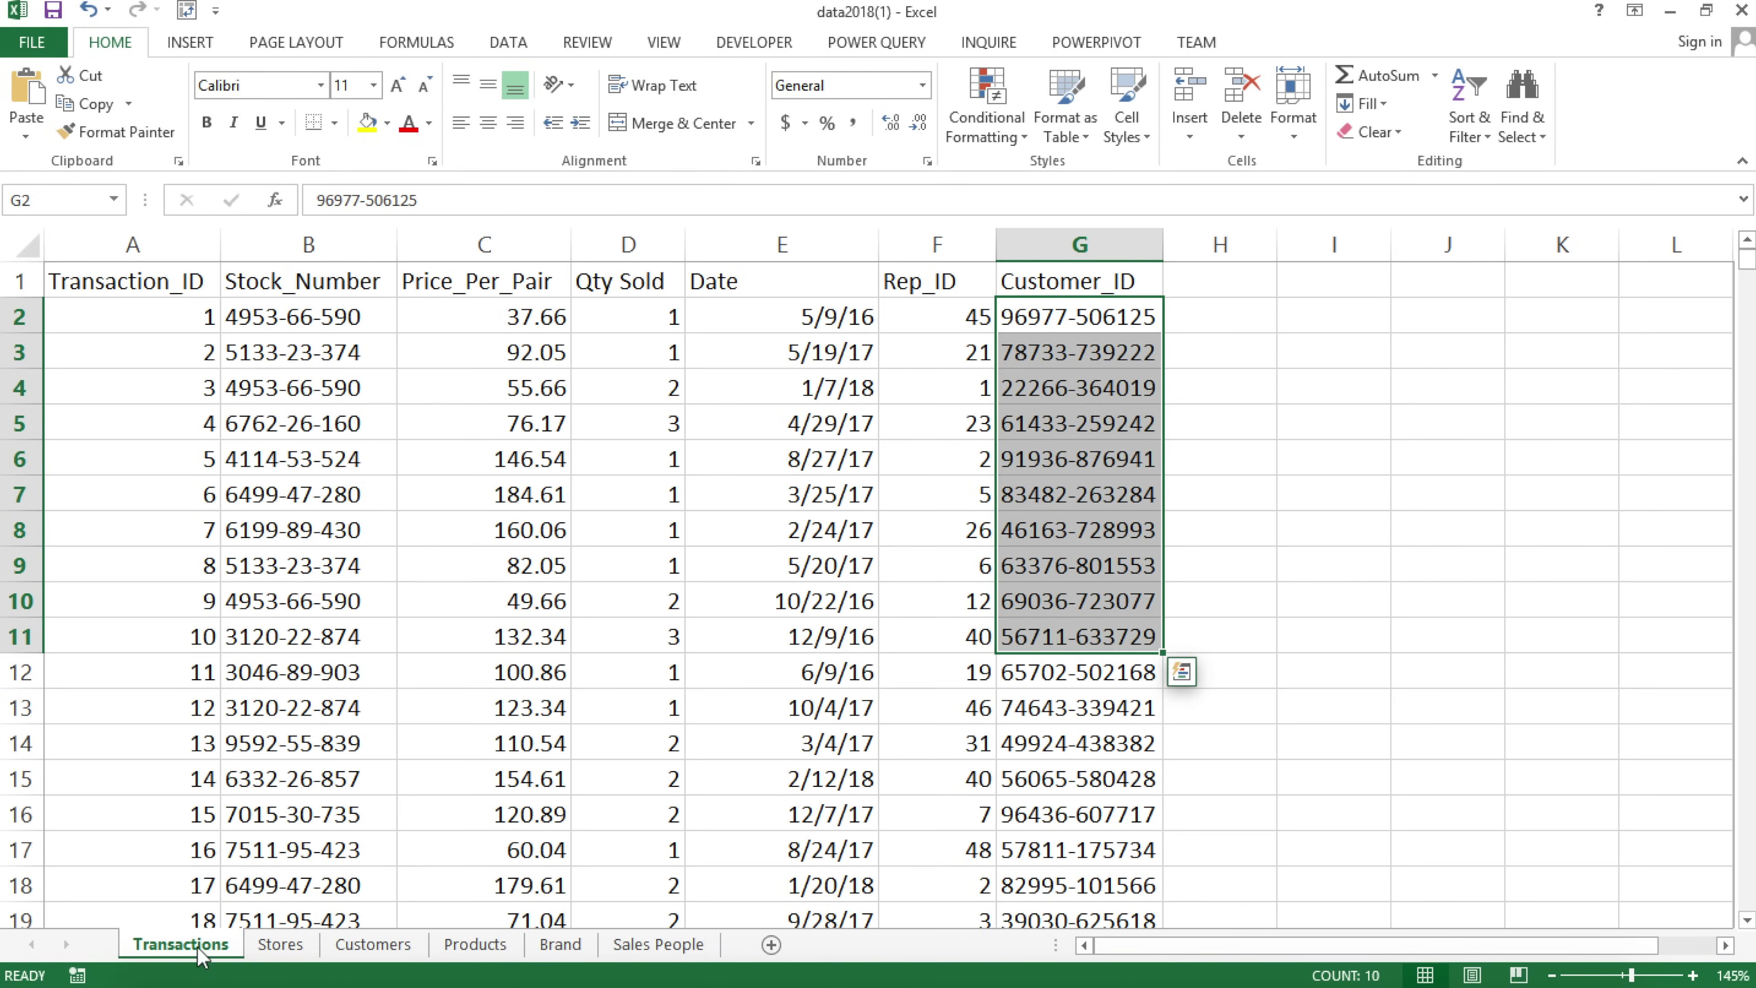
pyautogui.moveTo(949, 318); pyautogui.dragTo(931, 568)
pyautogui.click(954, 317)
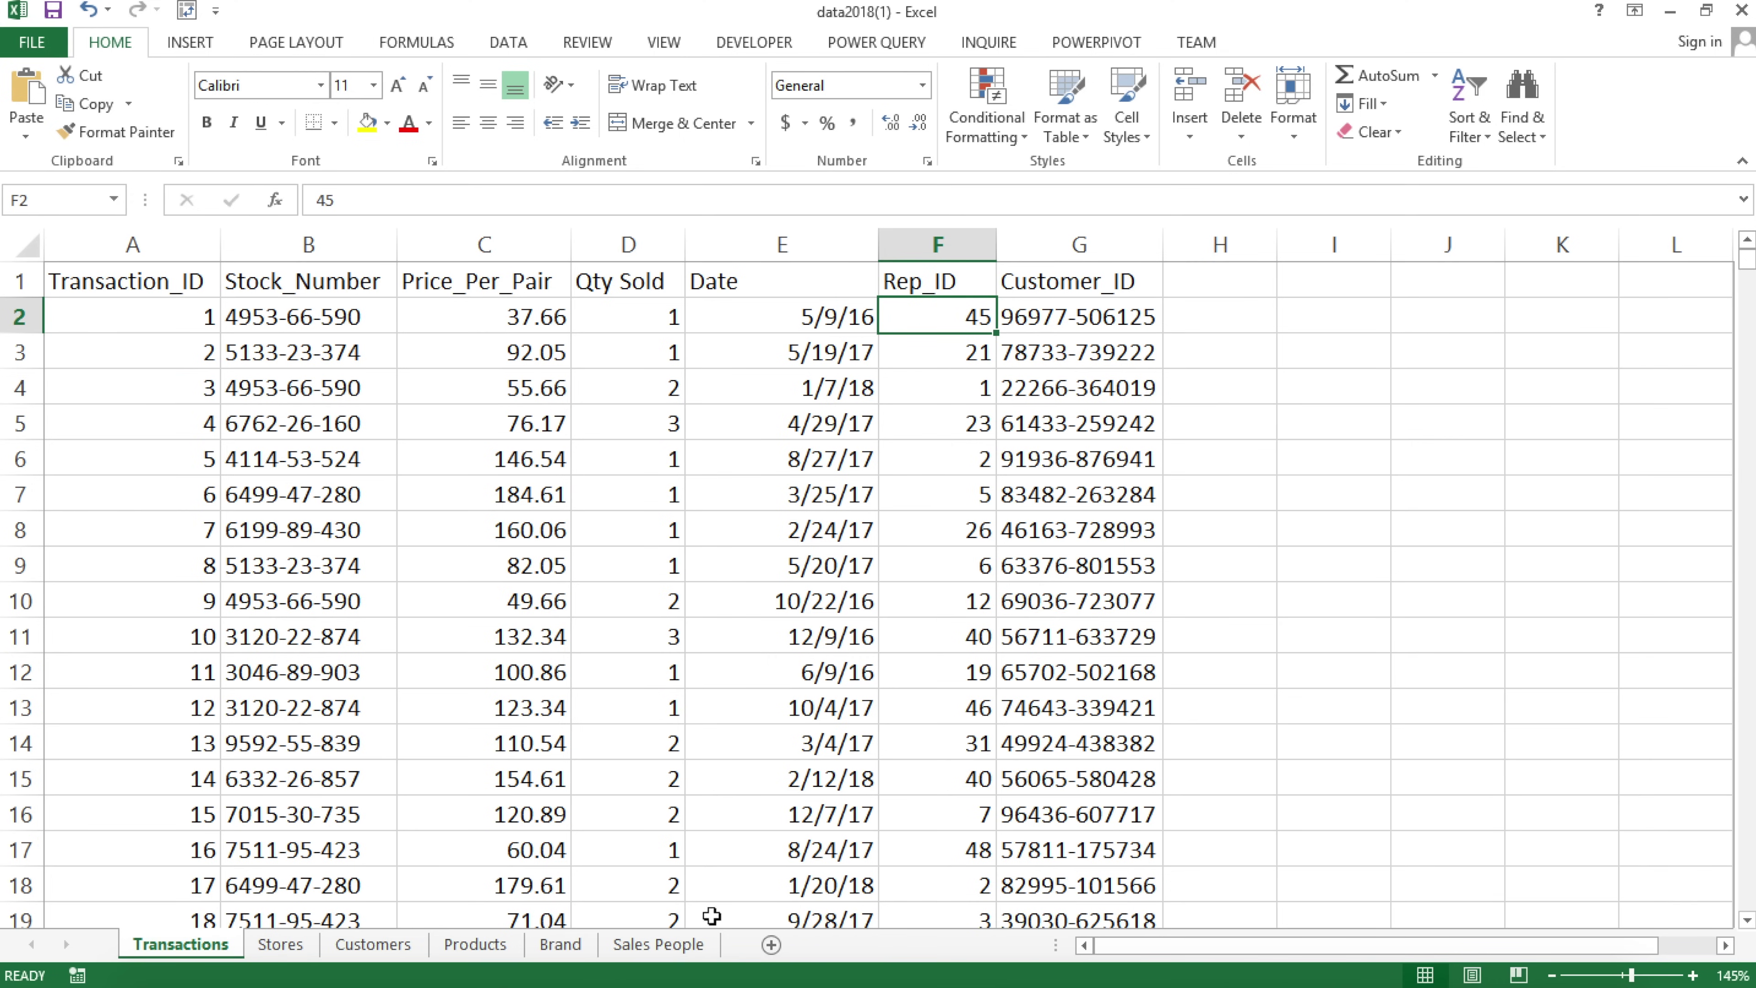
pyautogui.click(660, 945)
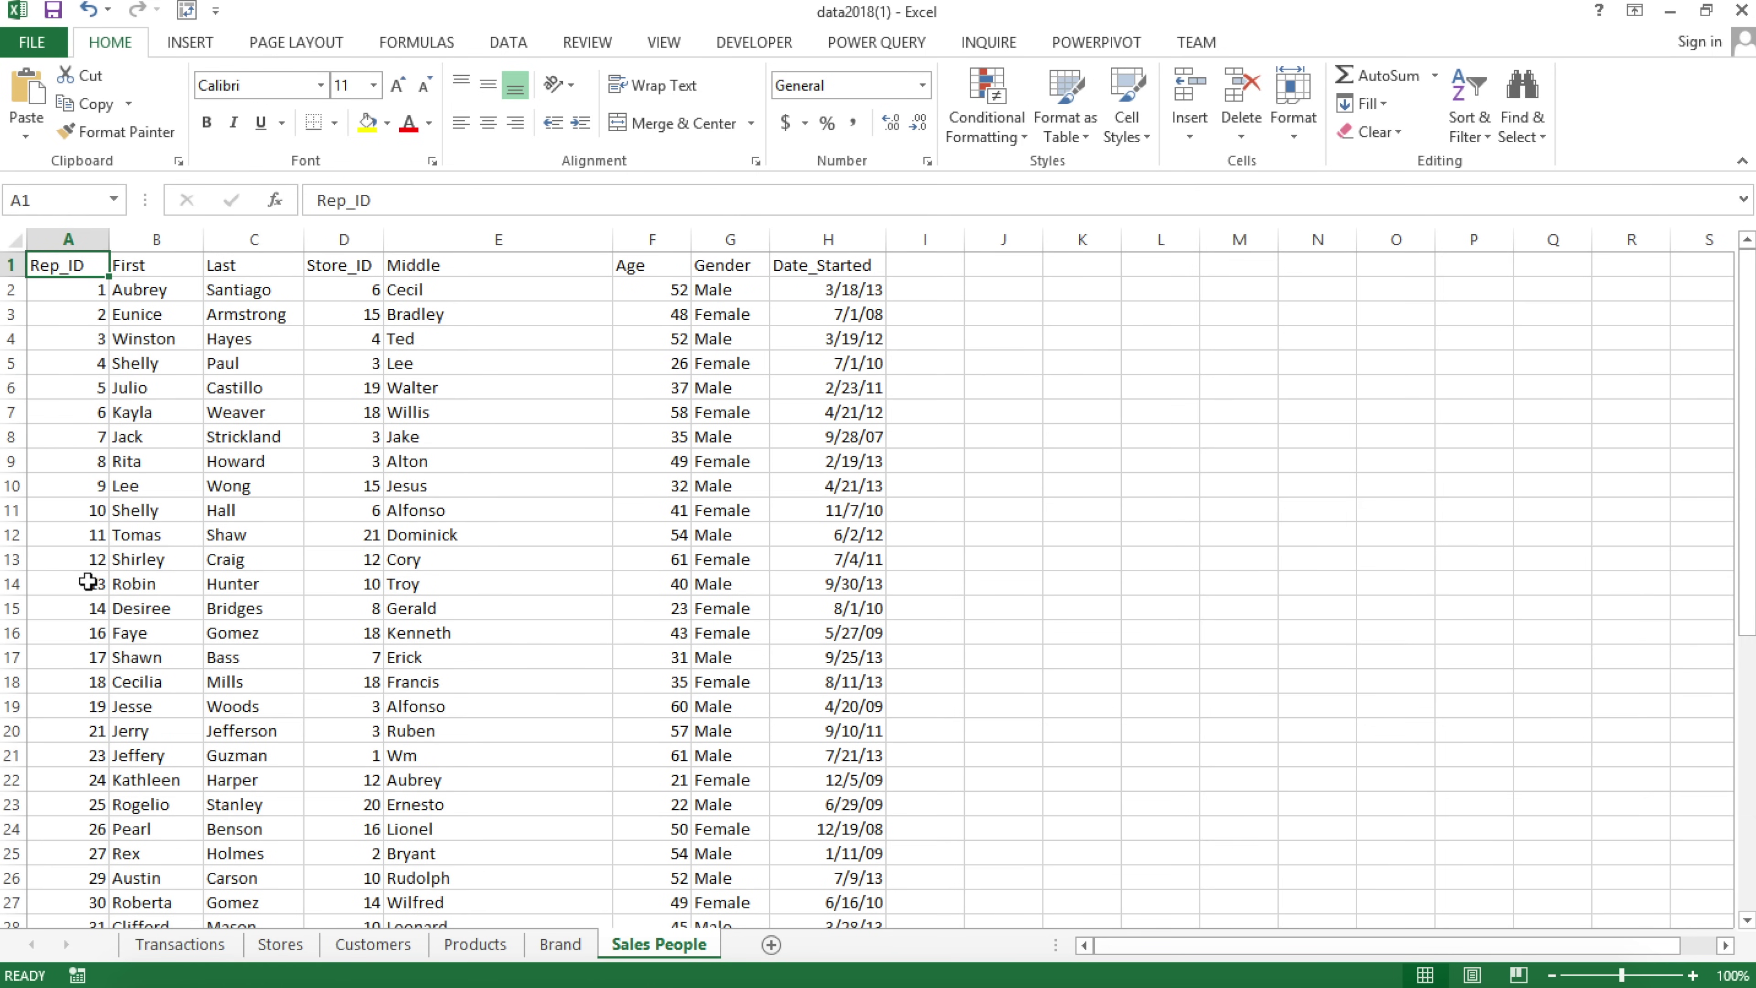
# Examine the remaining Rep_ID rows in the Sales People sheet and return to the Transactions sheet.
pyautogui.scroll(-5, 88, 581)
pyautogui.scroll(-3, 113, 660)
pyautogui.click(182, 945)
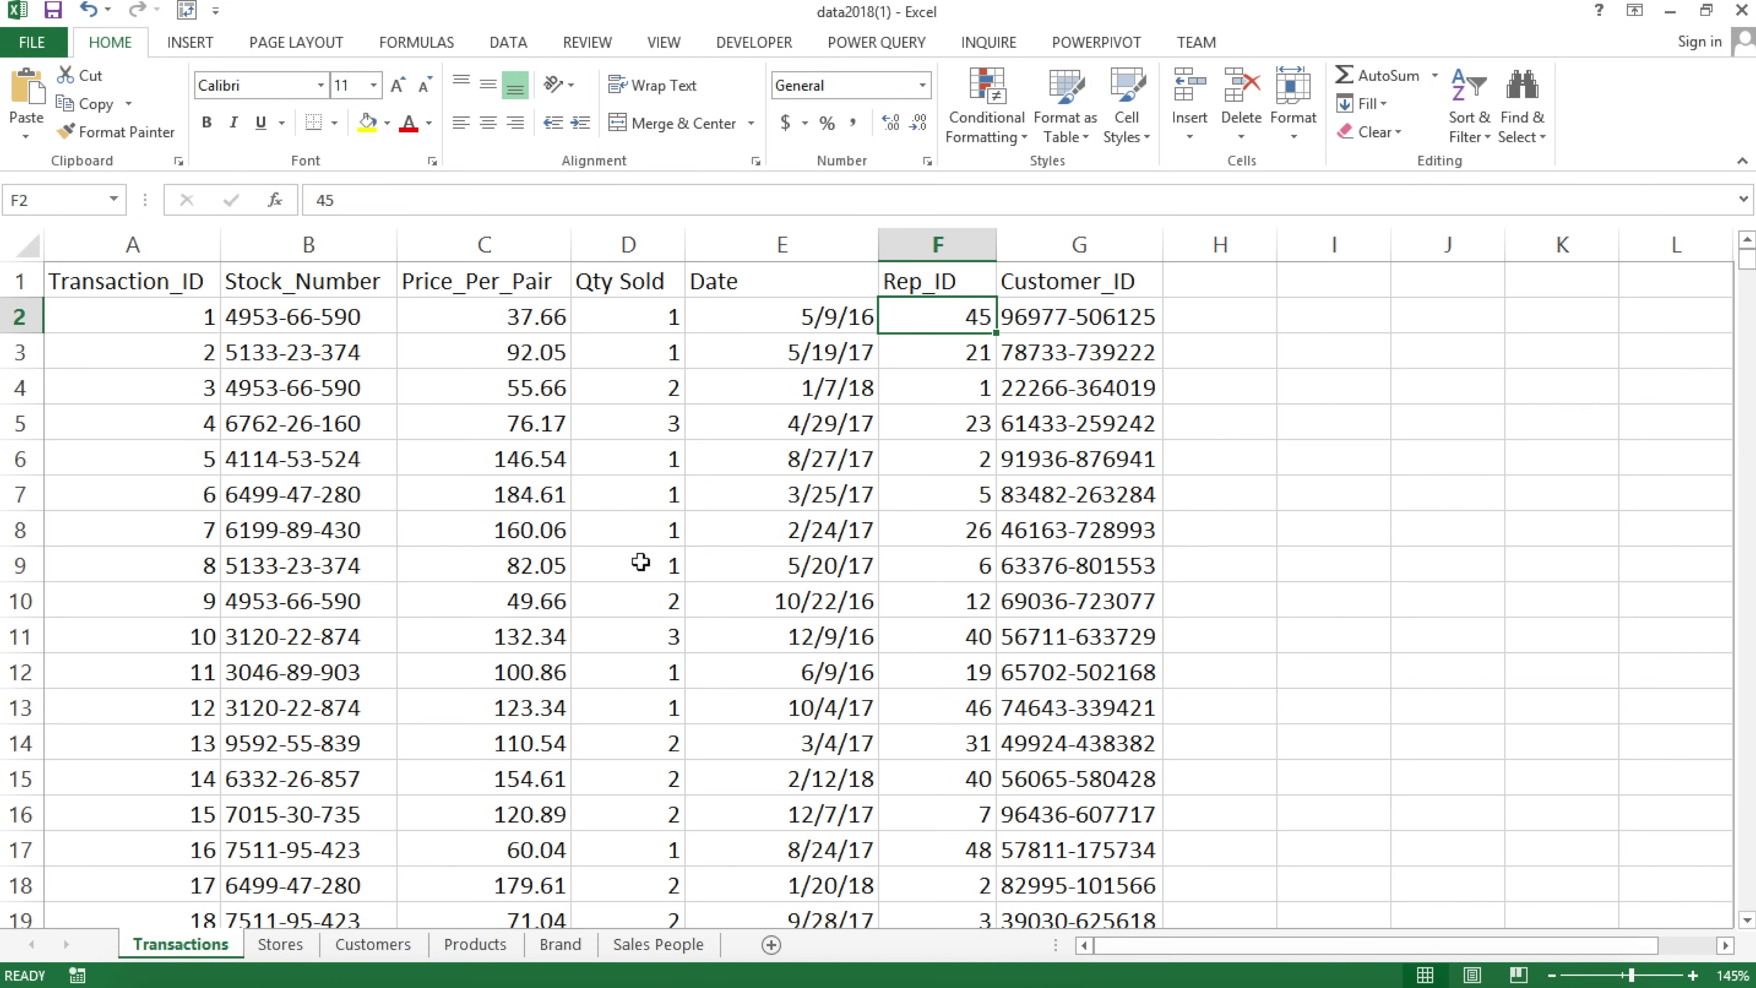
pyautogui.click(198, 280)
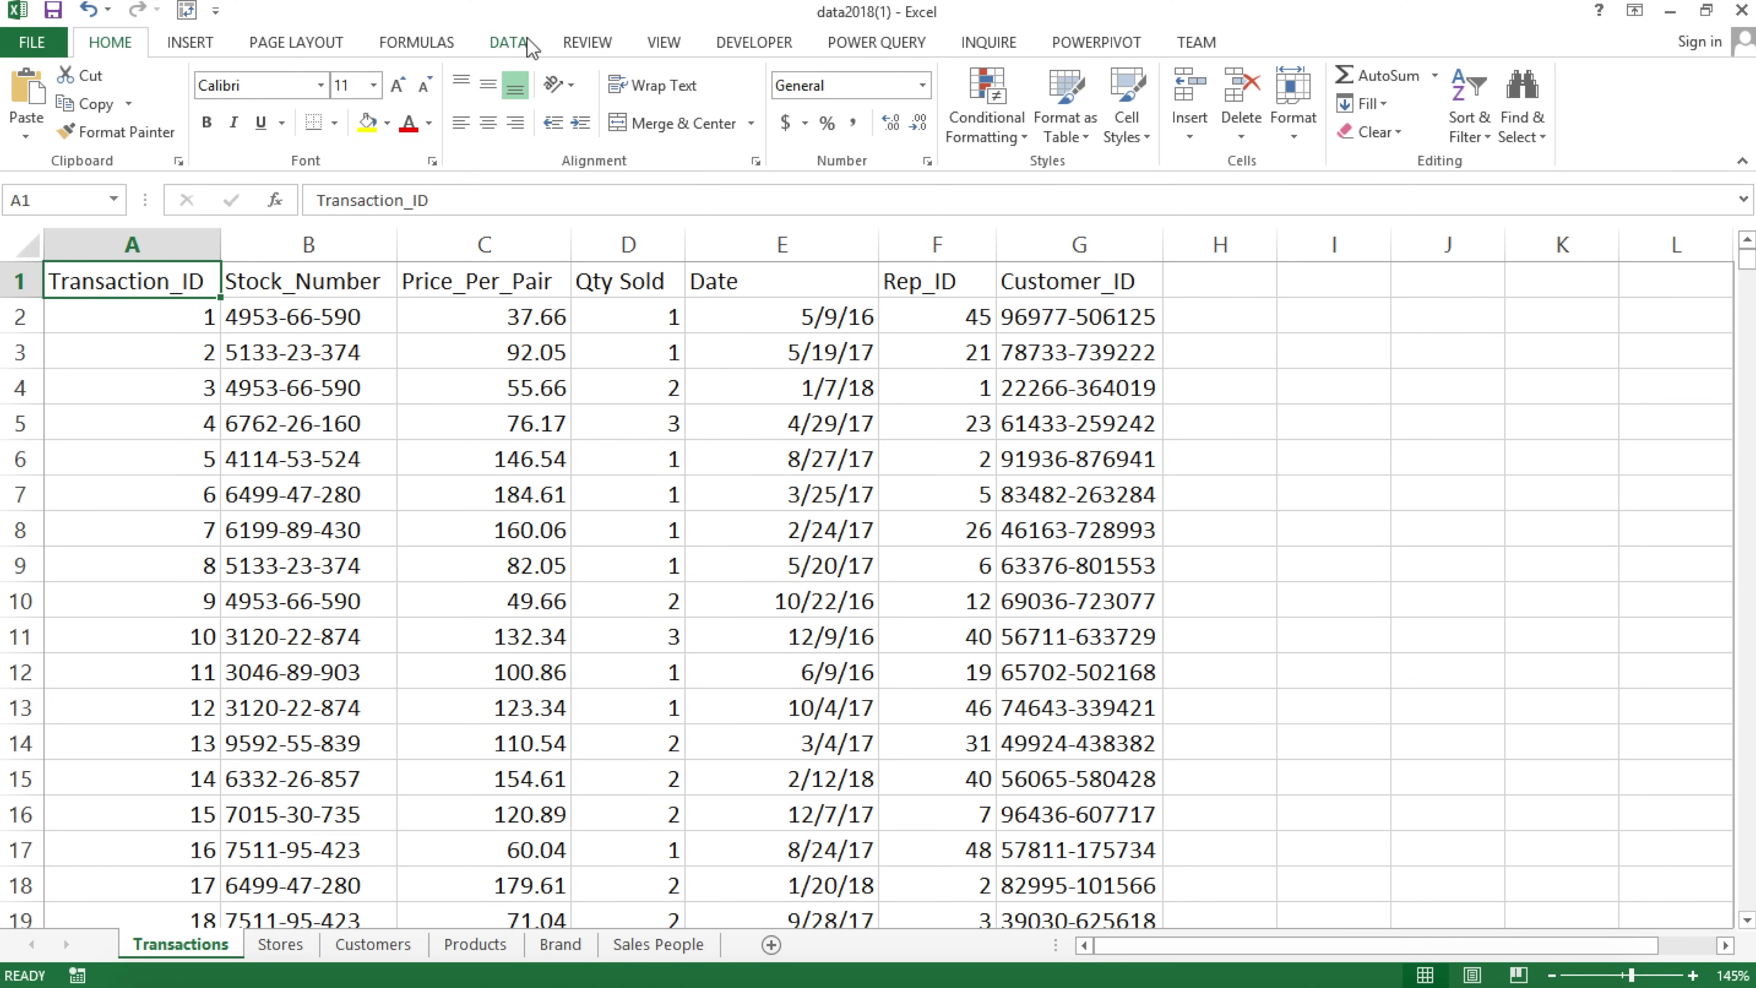
pyautogui.click(508, 41)
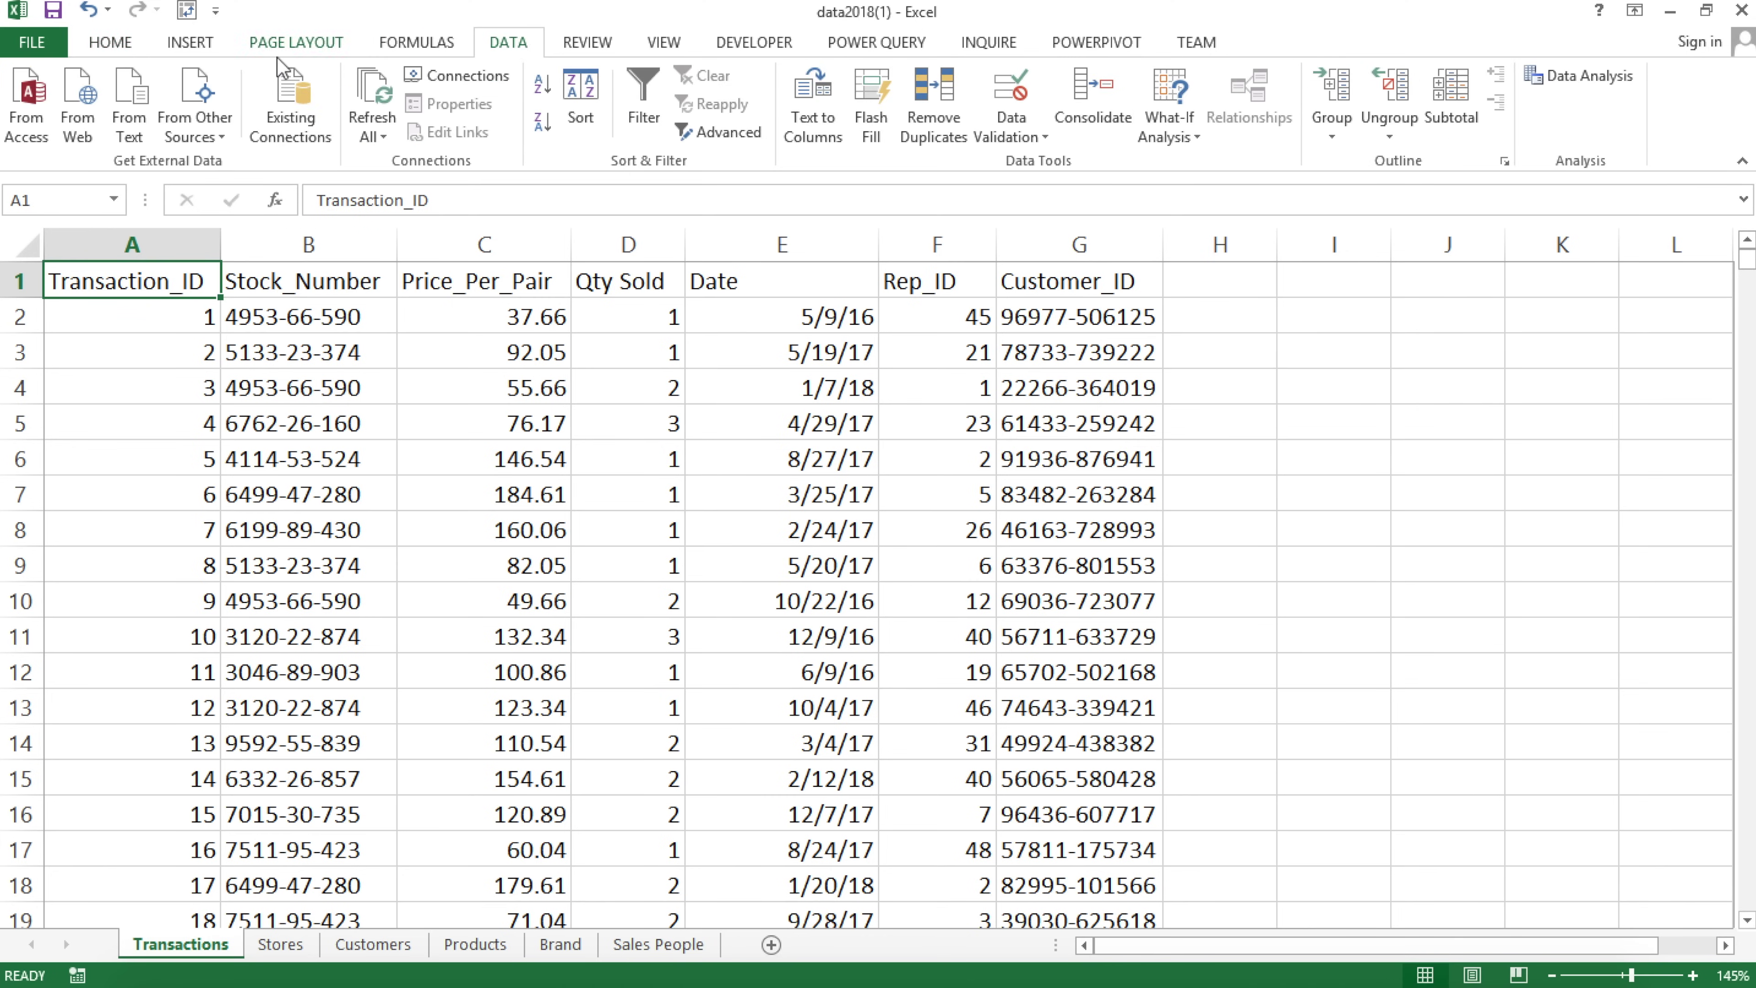
pyautogui.click(107, 47)
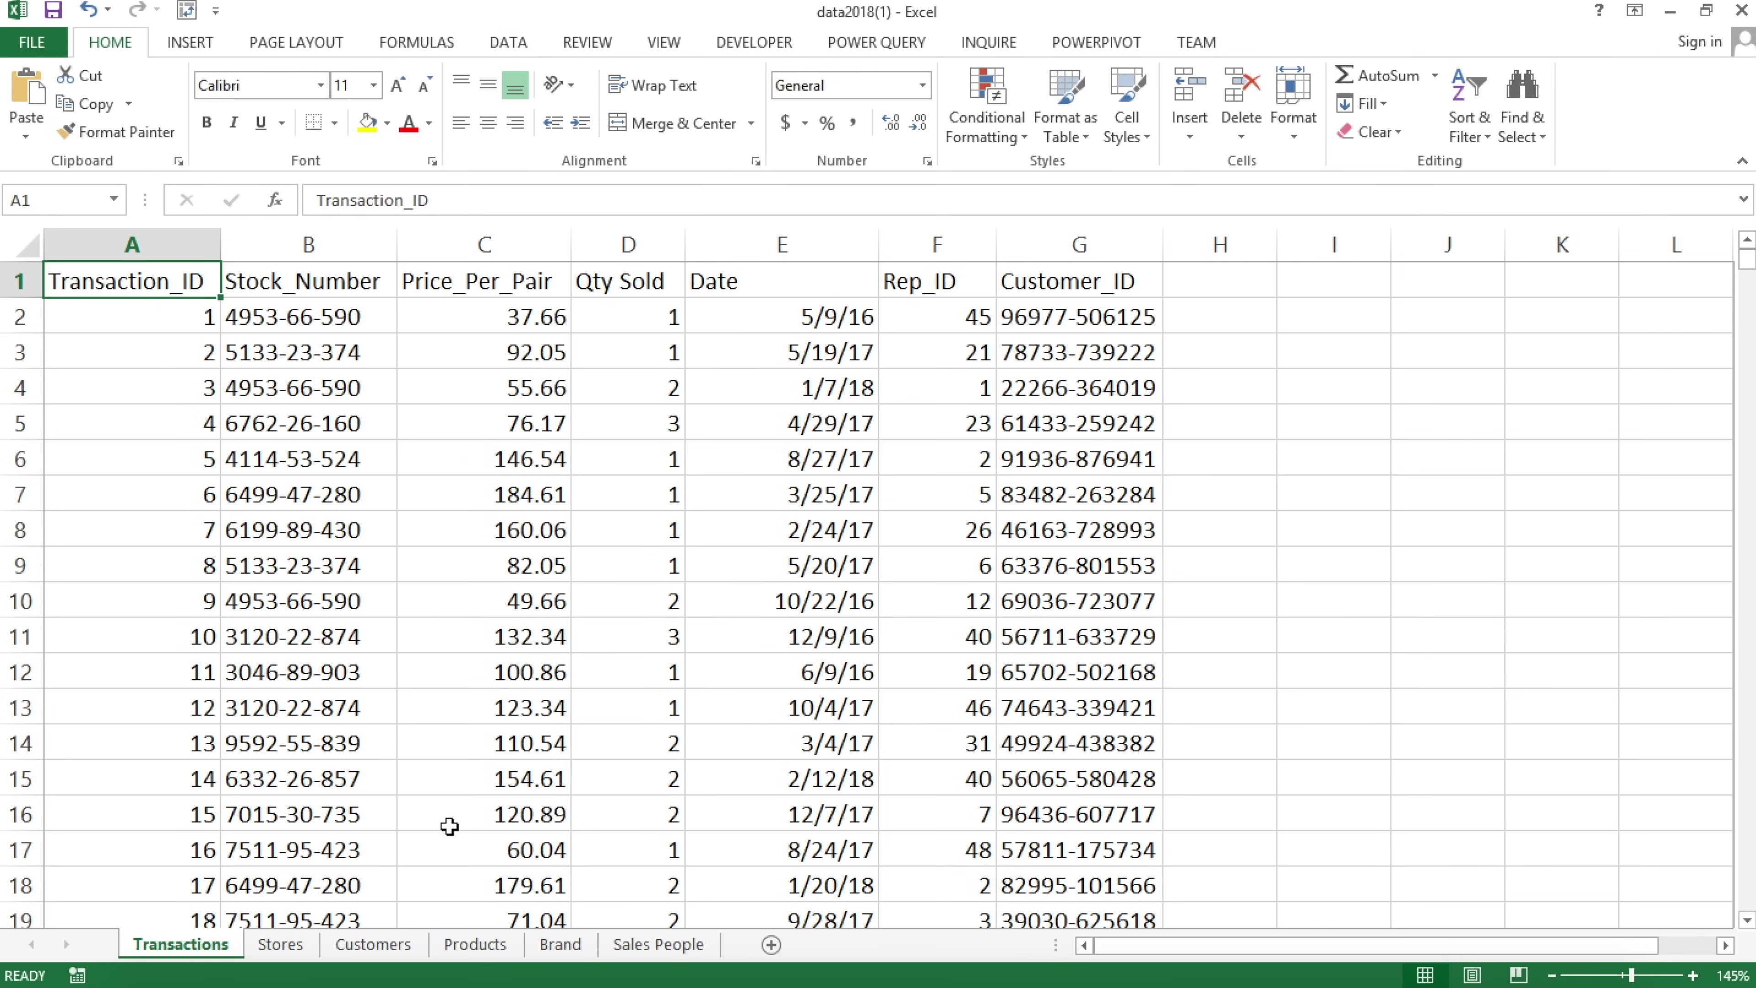
# Look through the Stores, Customers and Products sheets and return to the Transaction_ID column in Transactions.
pyautogui.click(292, 949)
pyautogui.click(372, 944)
pyautogui.click(476, 945)
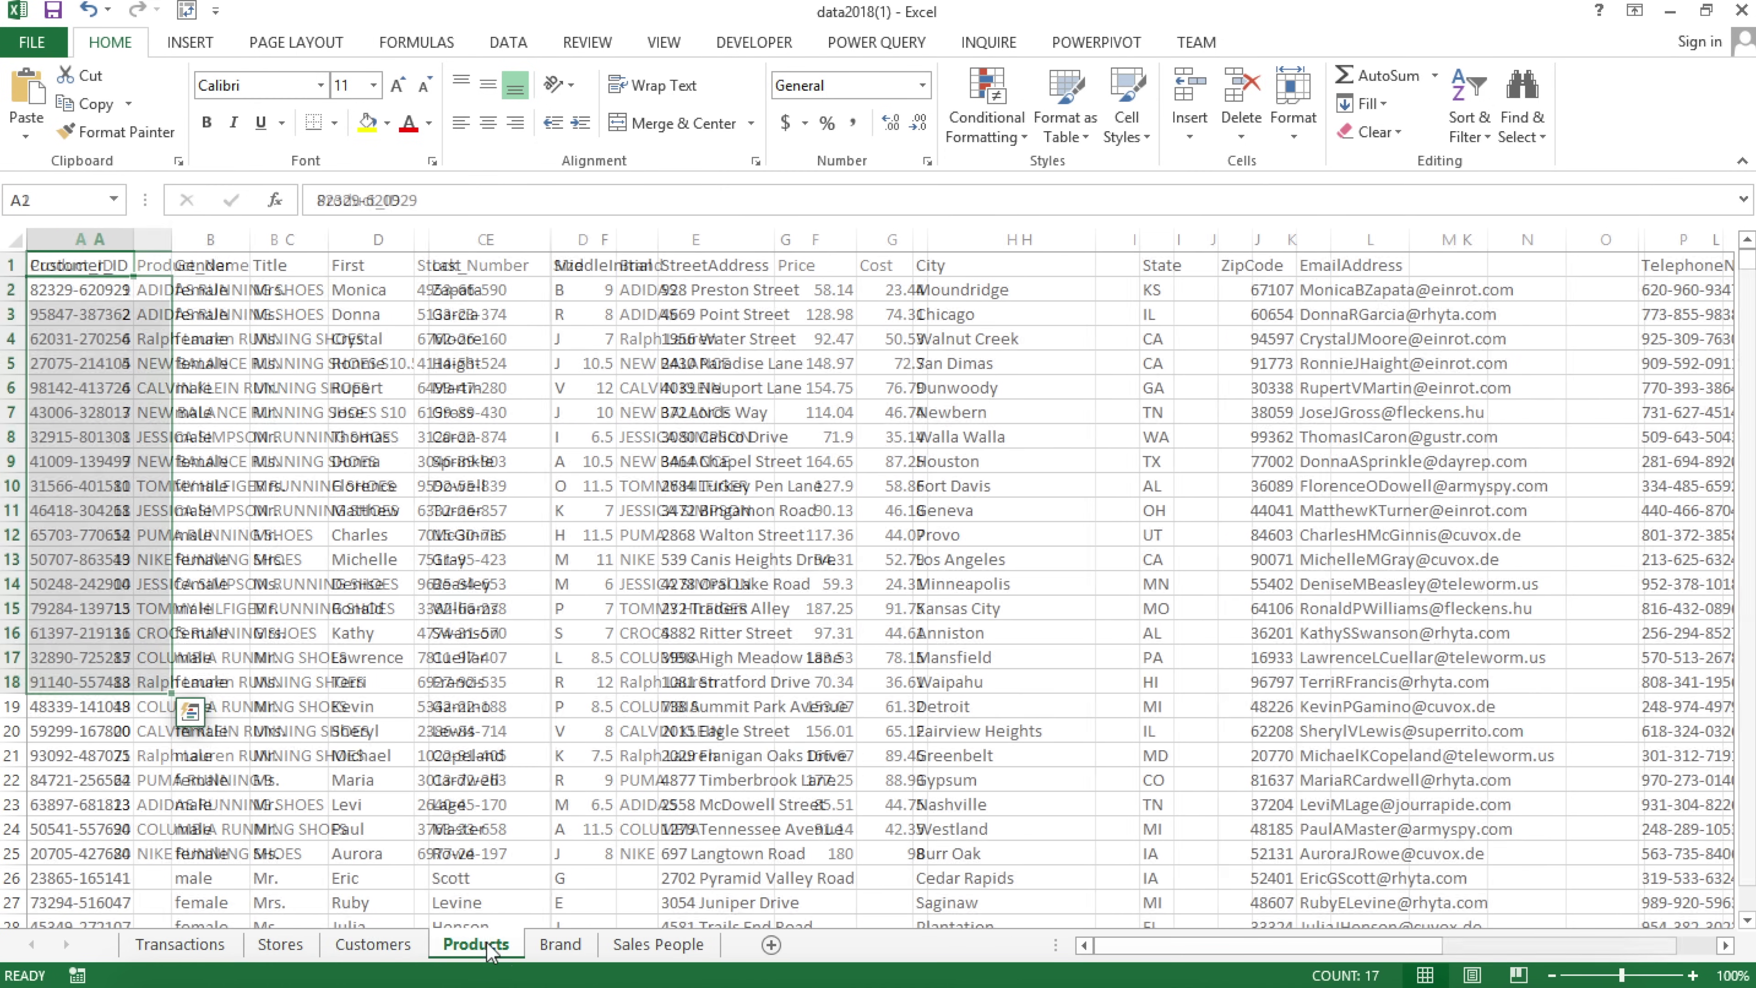
pyautogui.click(335, 949)
pyautogui.click(277, 944)
pyautogui.click(182, 946)
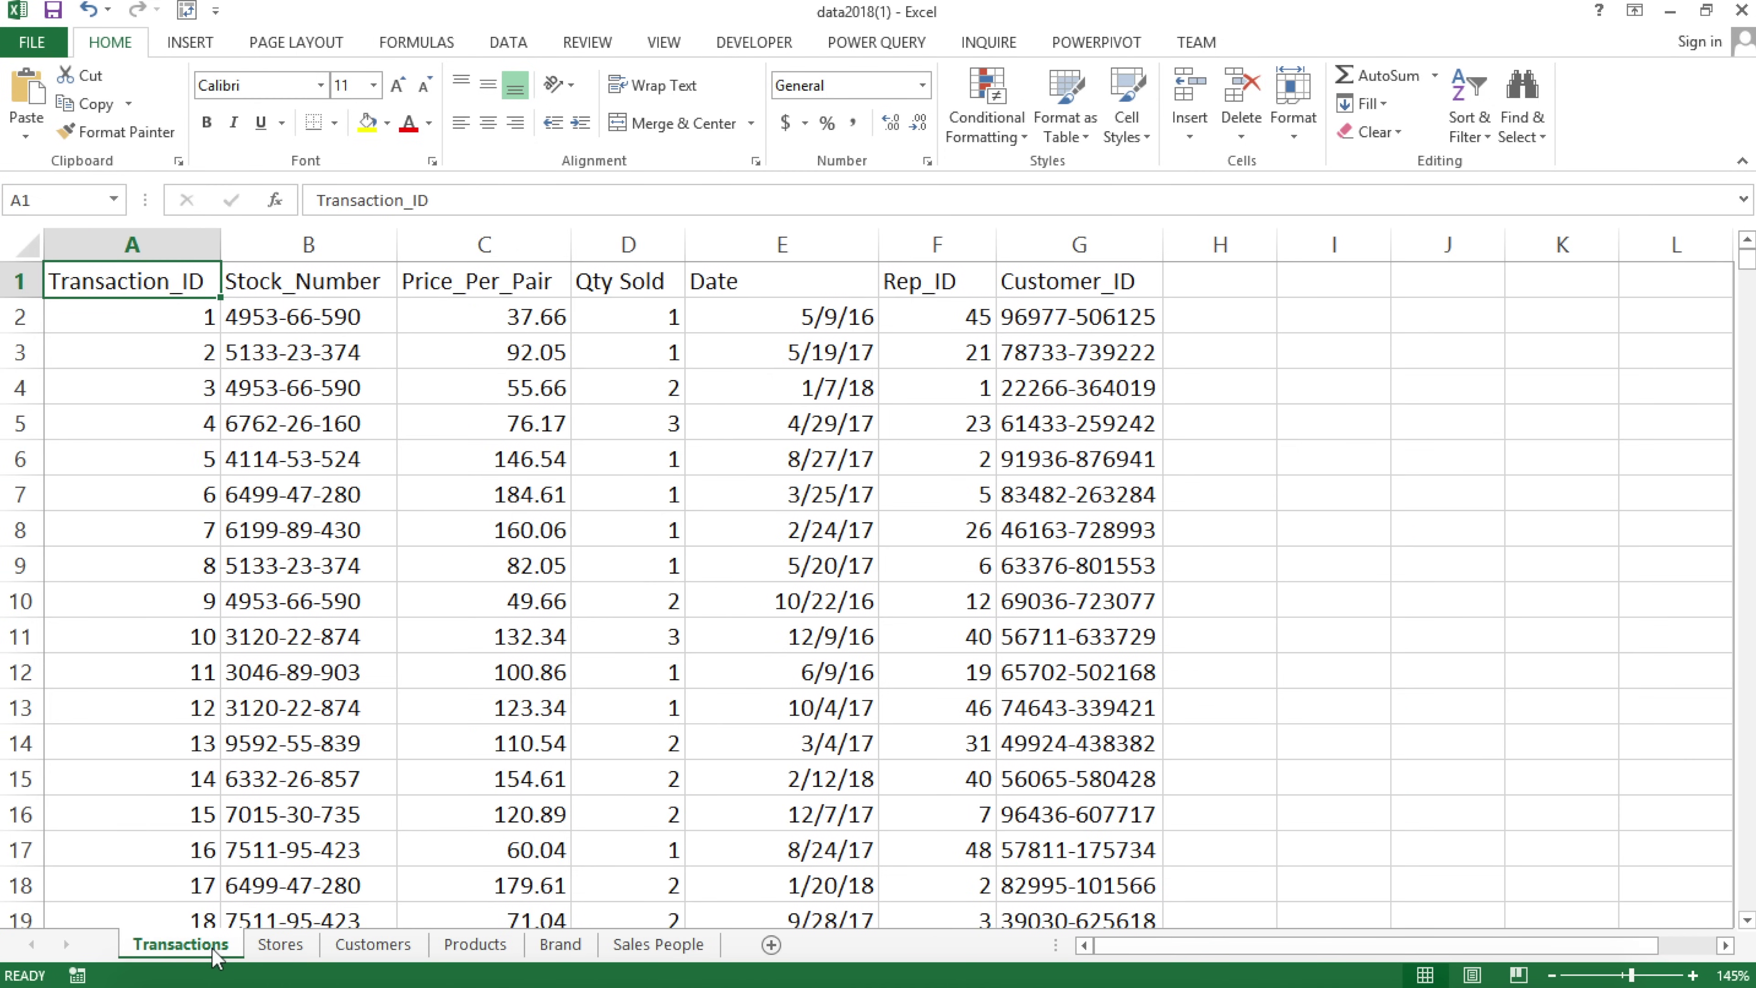
pyautogui.click(129, 237)
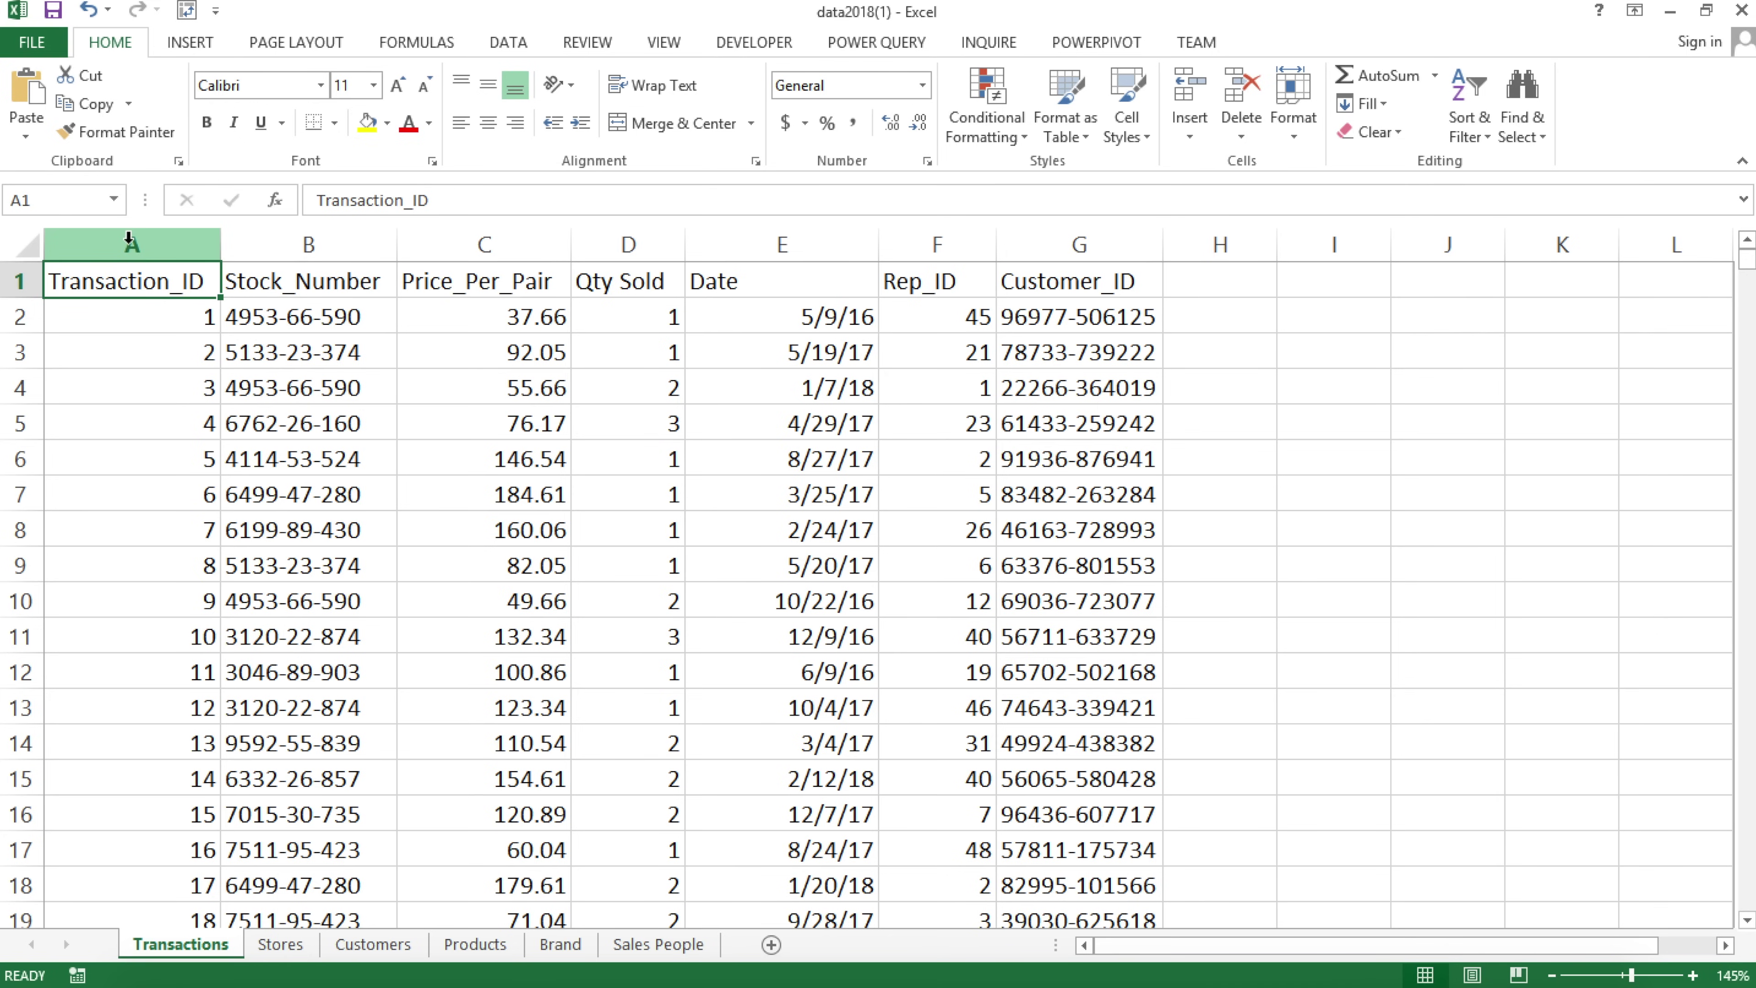
# Create a blank workbook and arrange it vertically side by side with the data2018(1) workbook.
pyautogui.hotkey('ctrl', 'n')
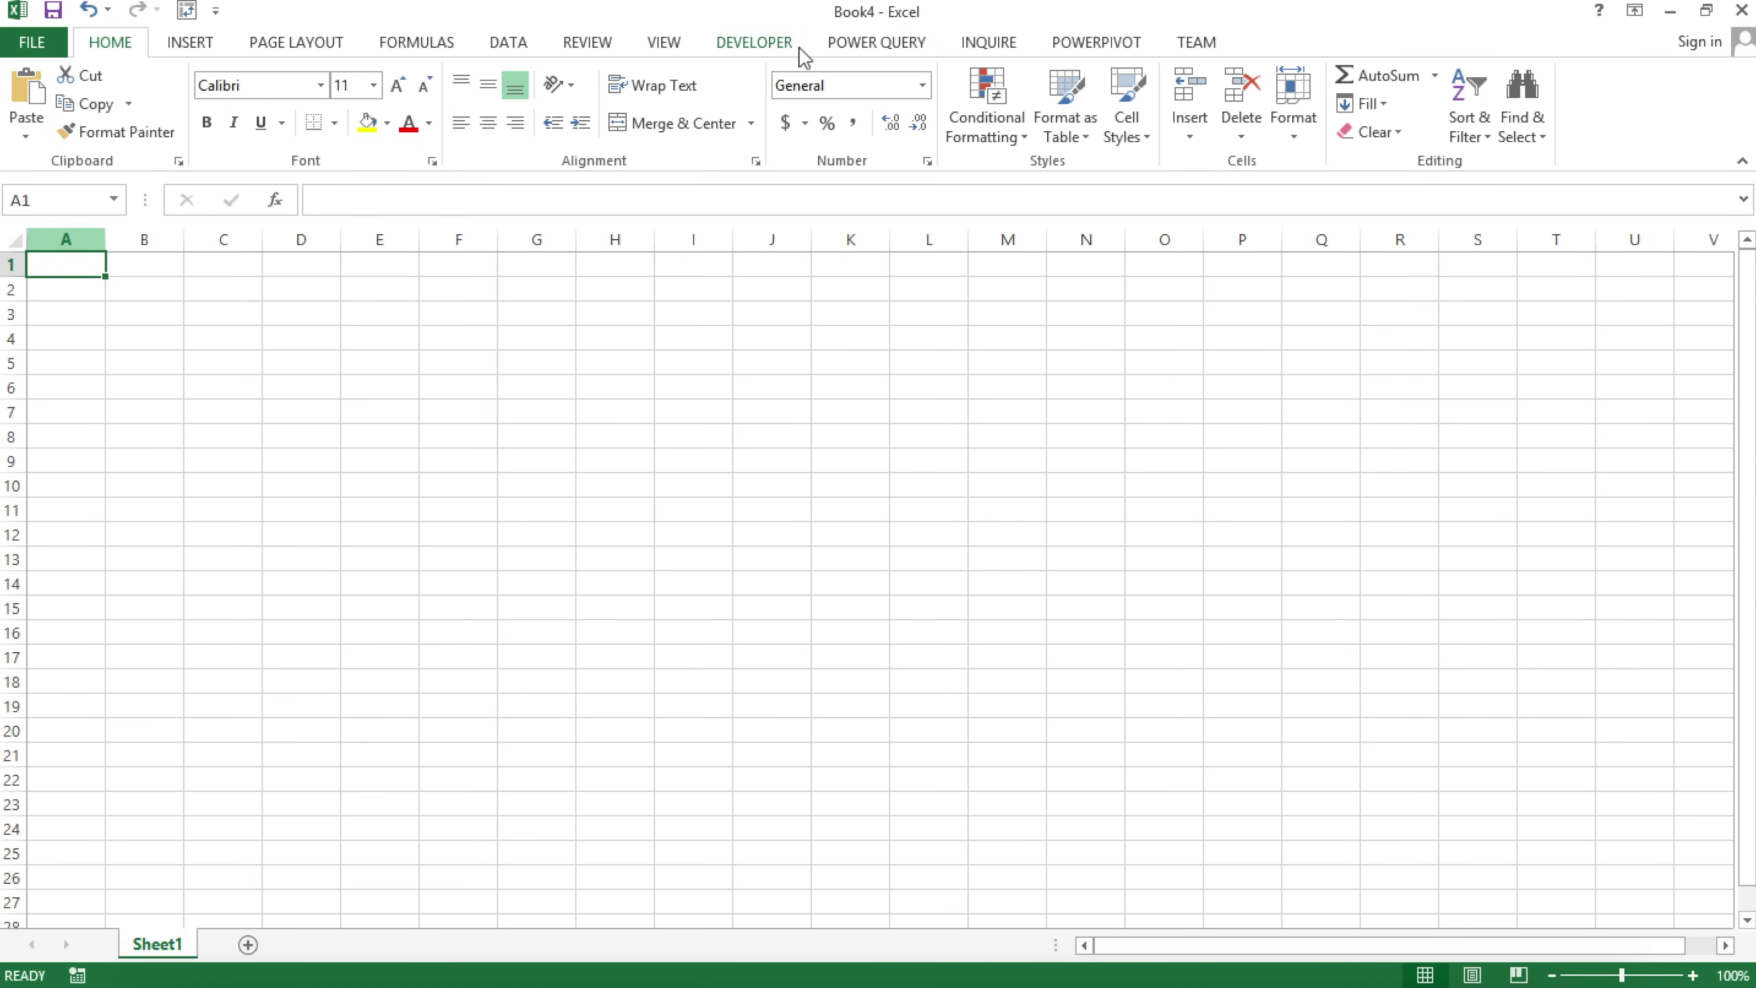
pyautogui.click(663, 43)
pyautogui.click(733, 117)
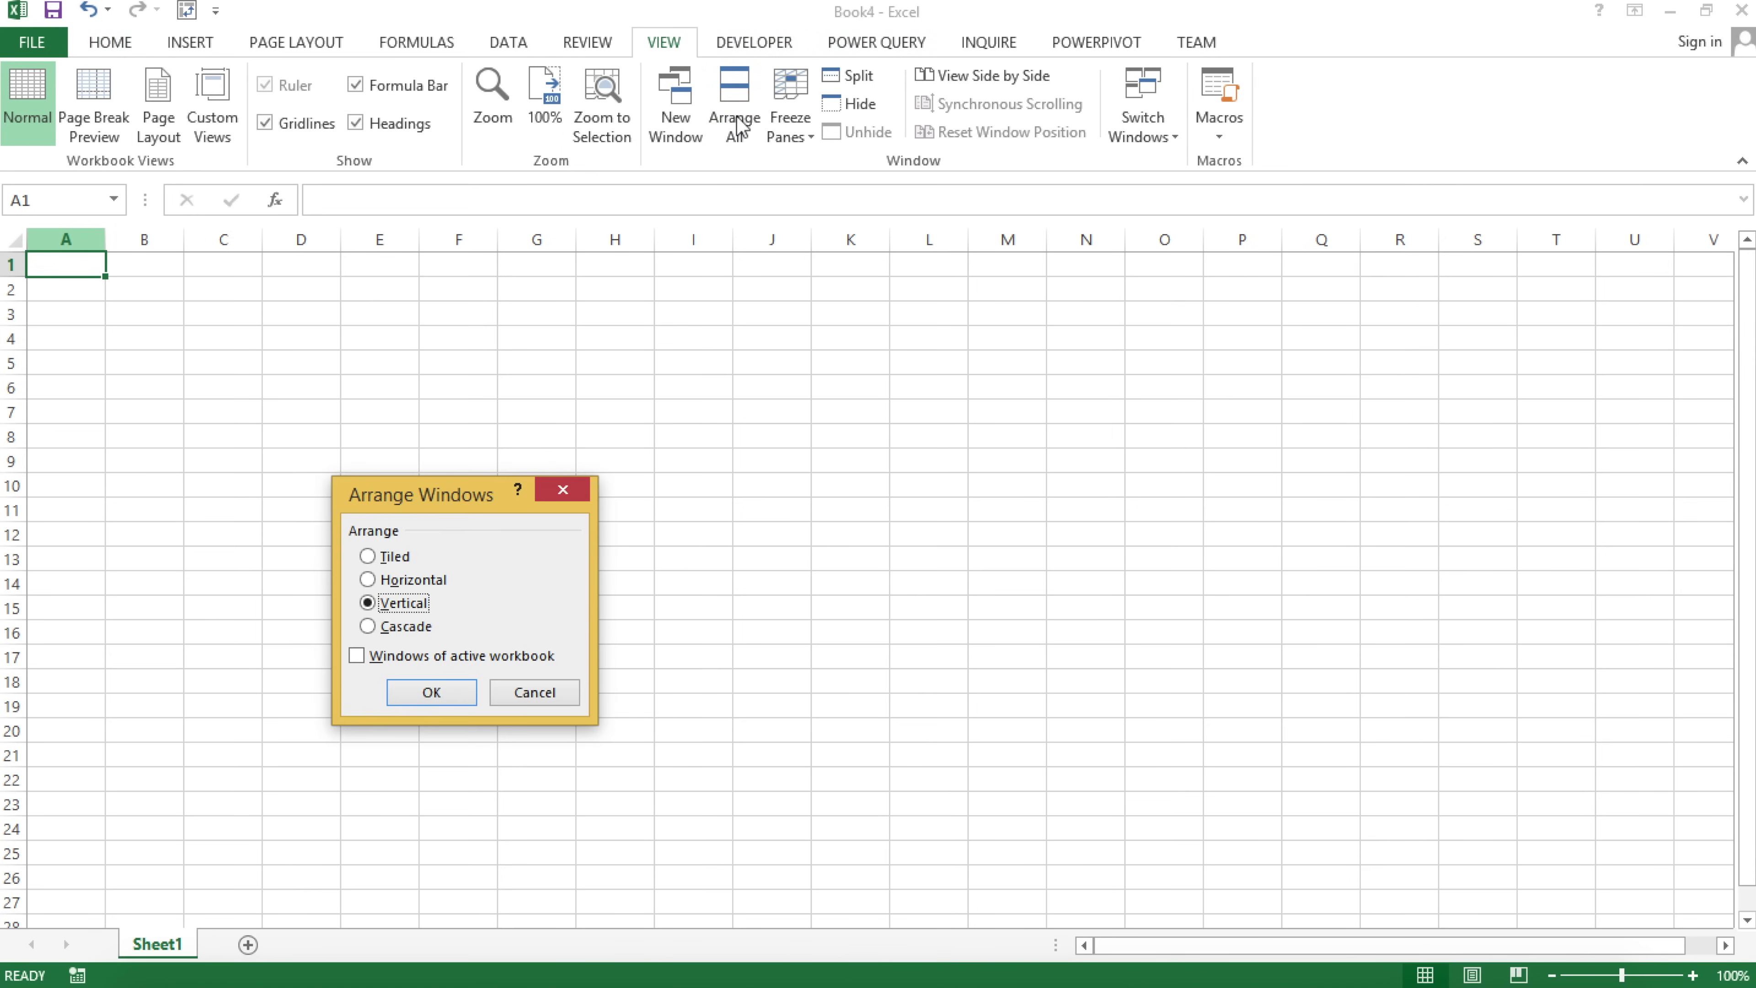
pyautogui.click(397, 602)
pyautogui.click(431, 692)
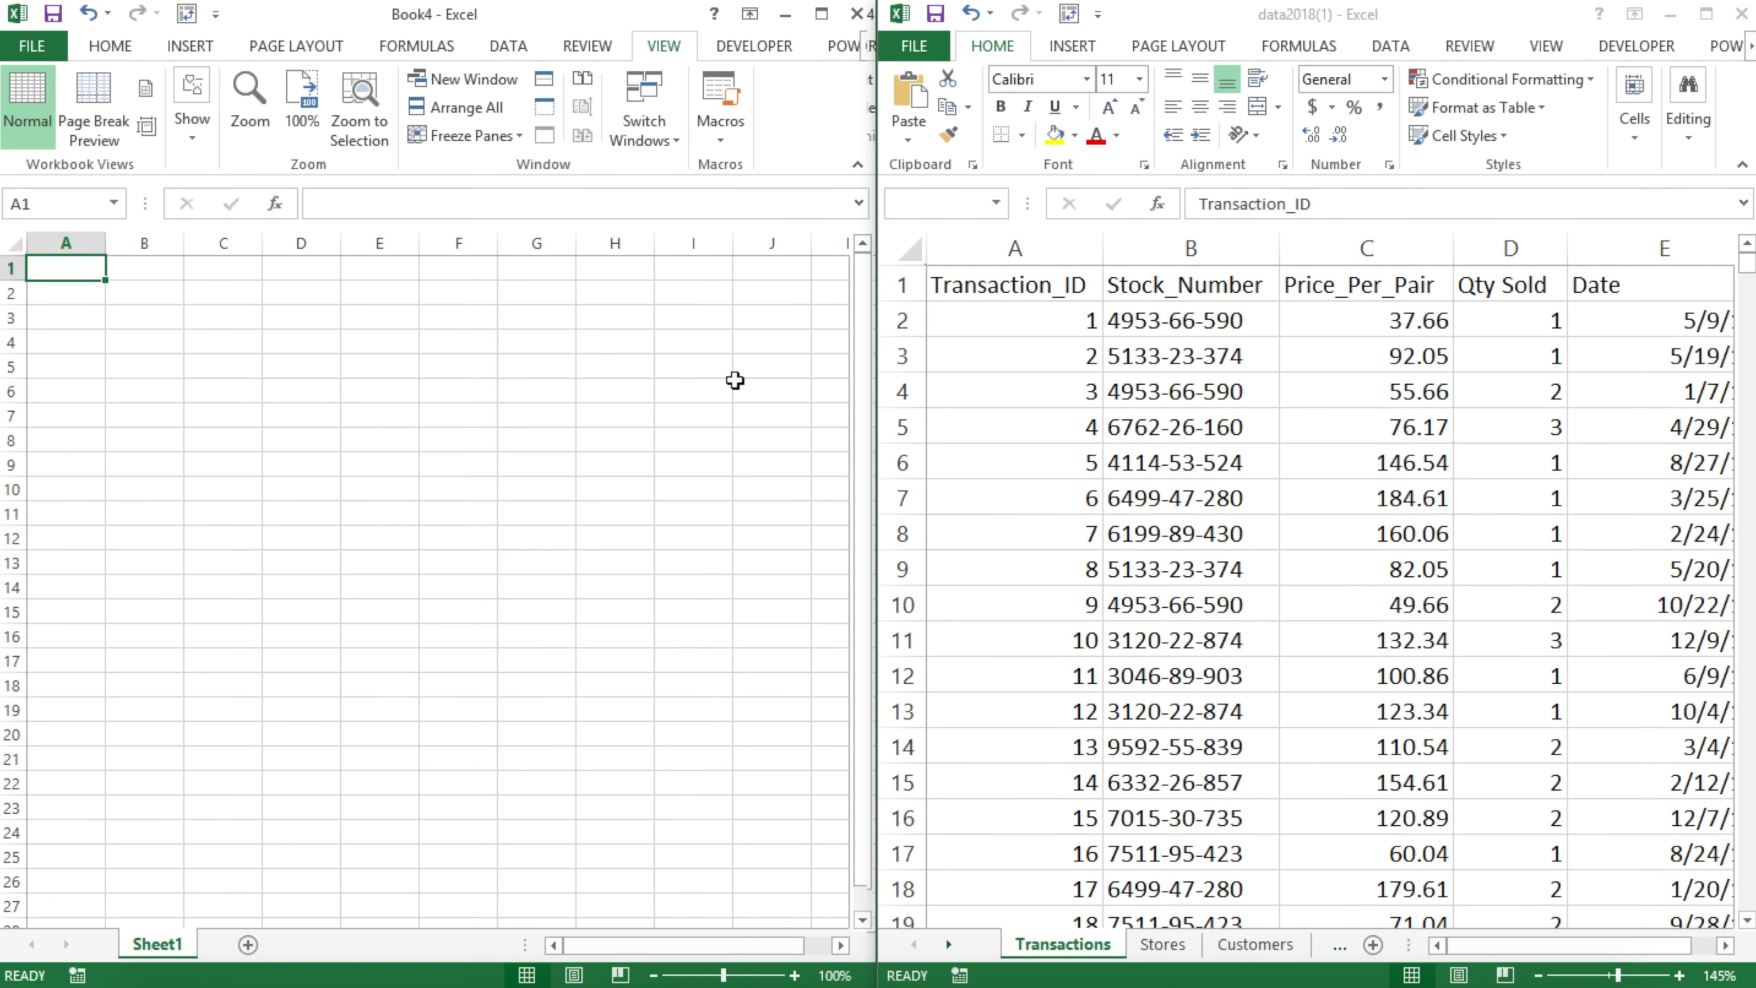
pyautogui.click(1288, 17)
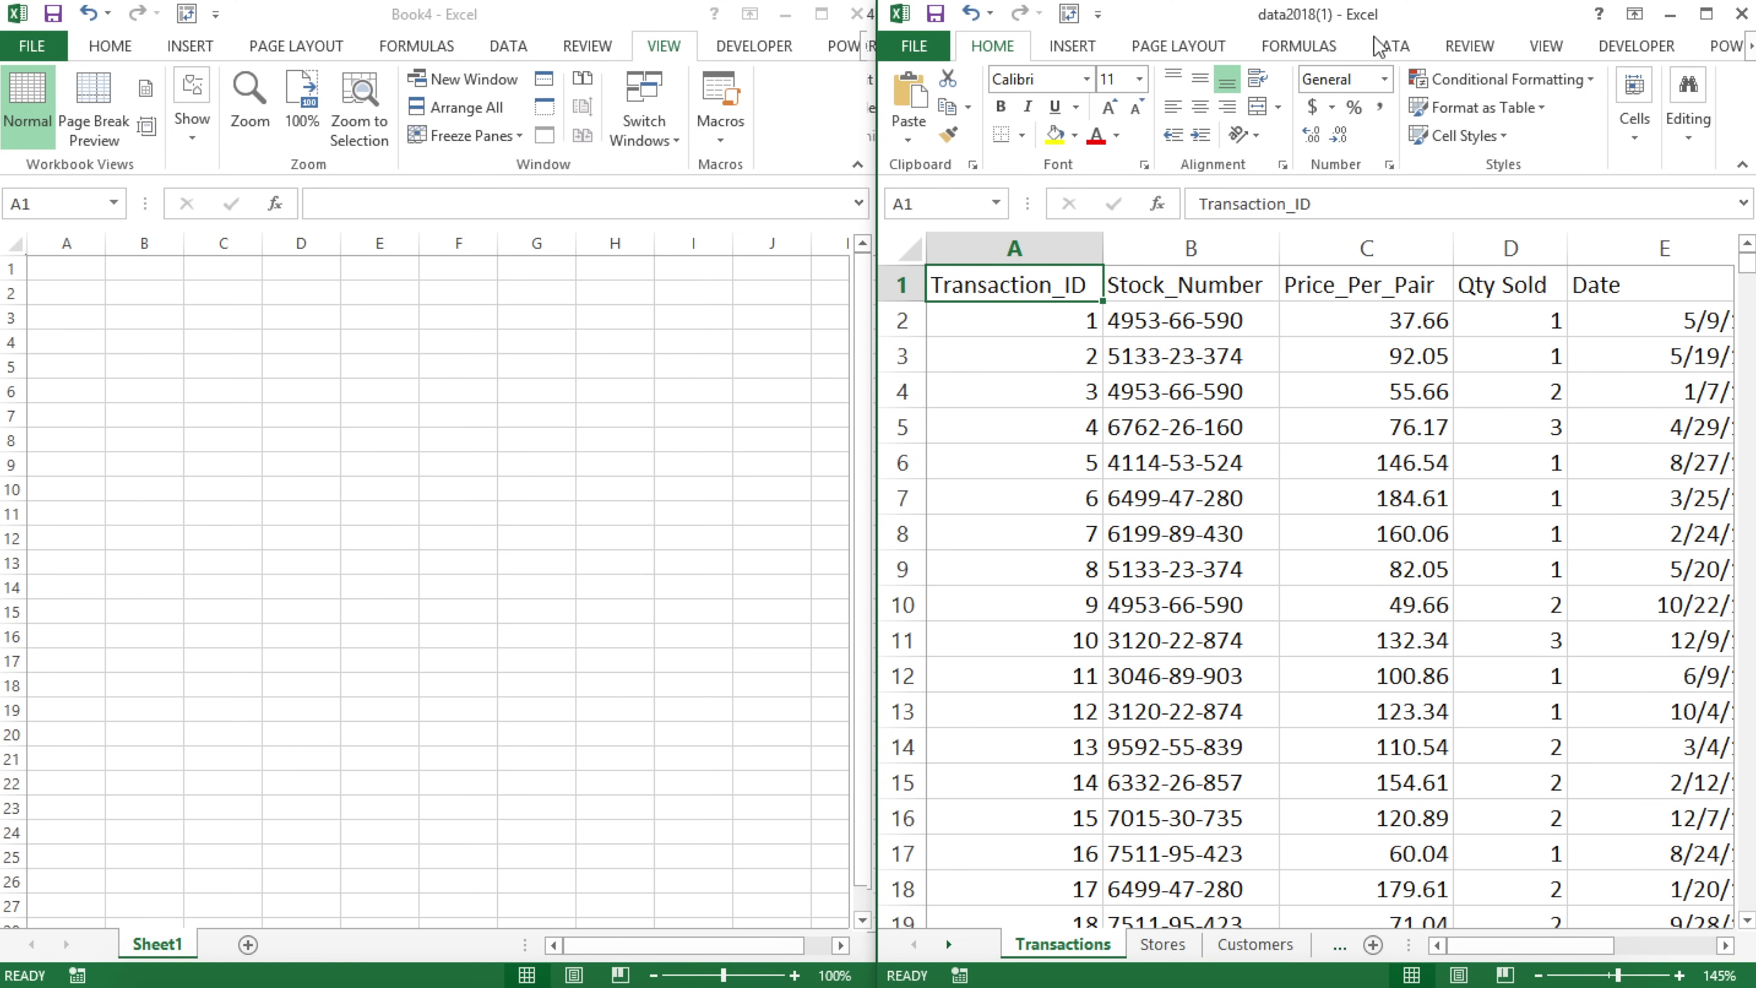
pyautogui.click(46, 263)
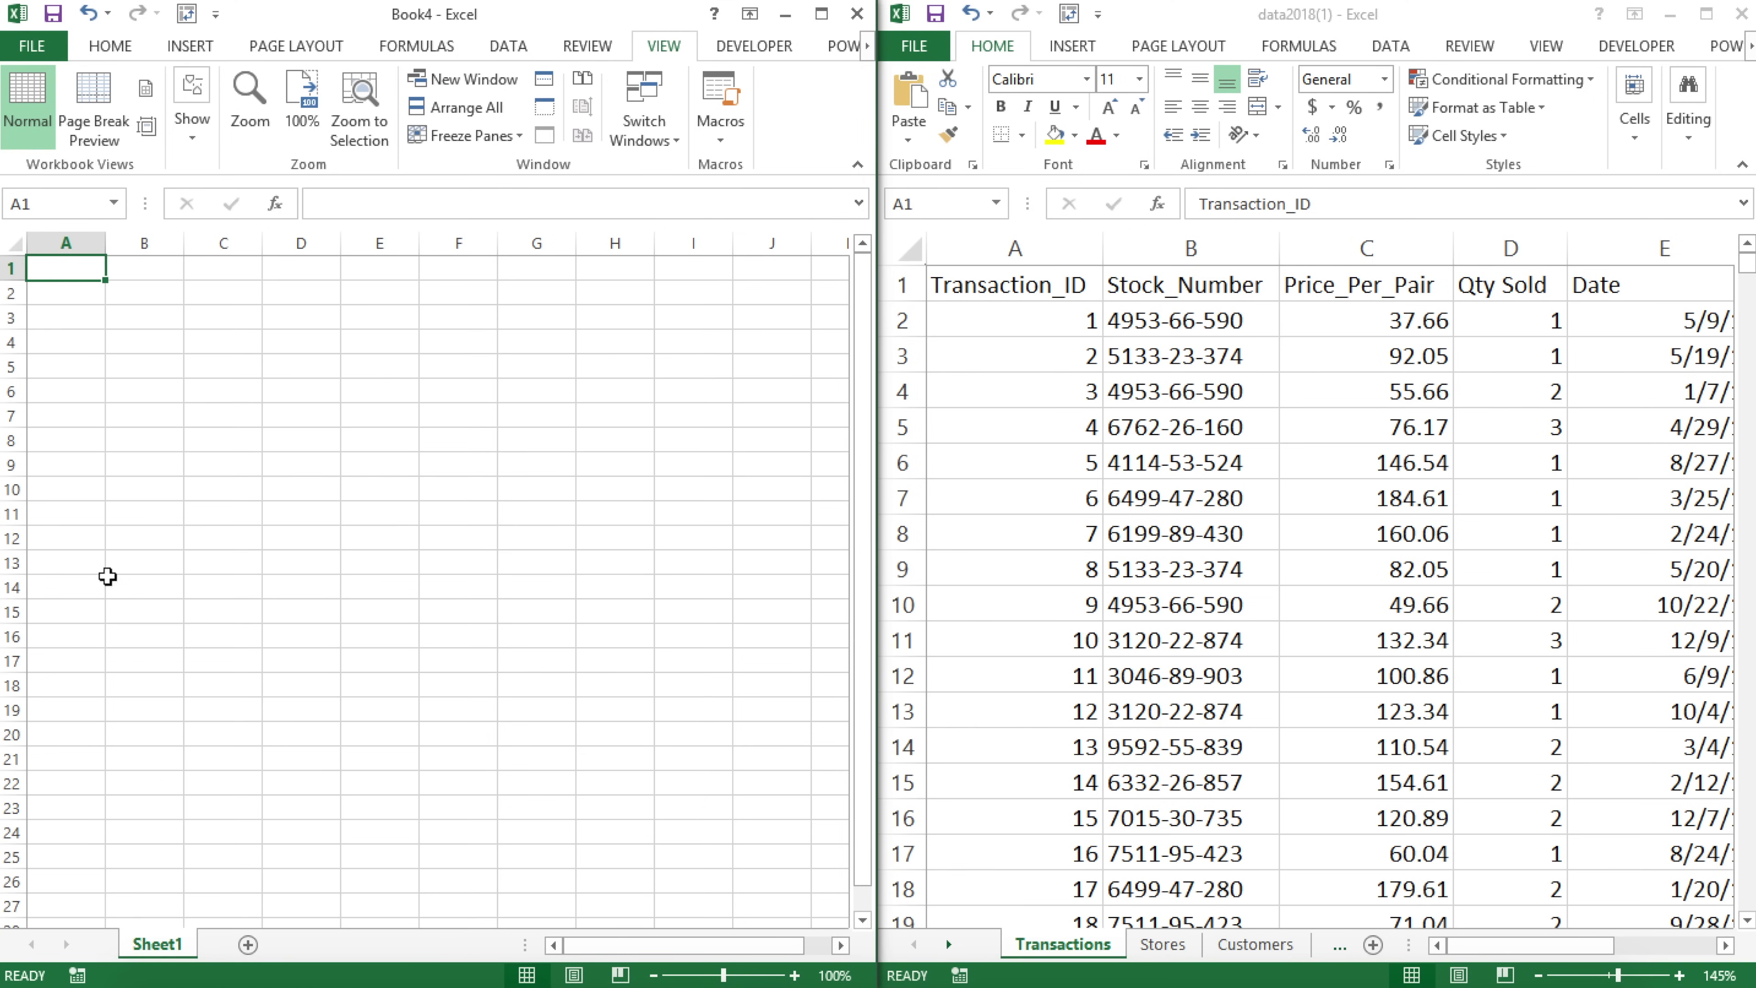
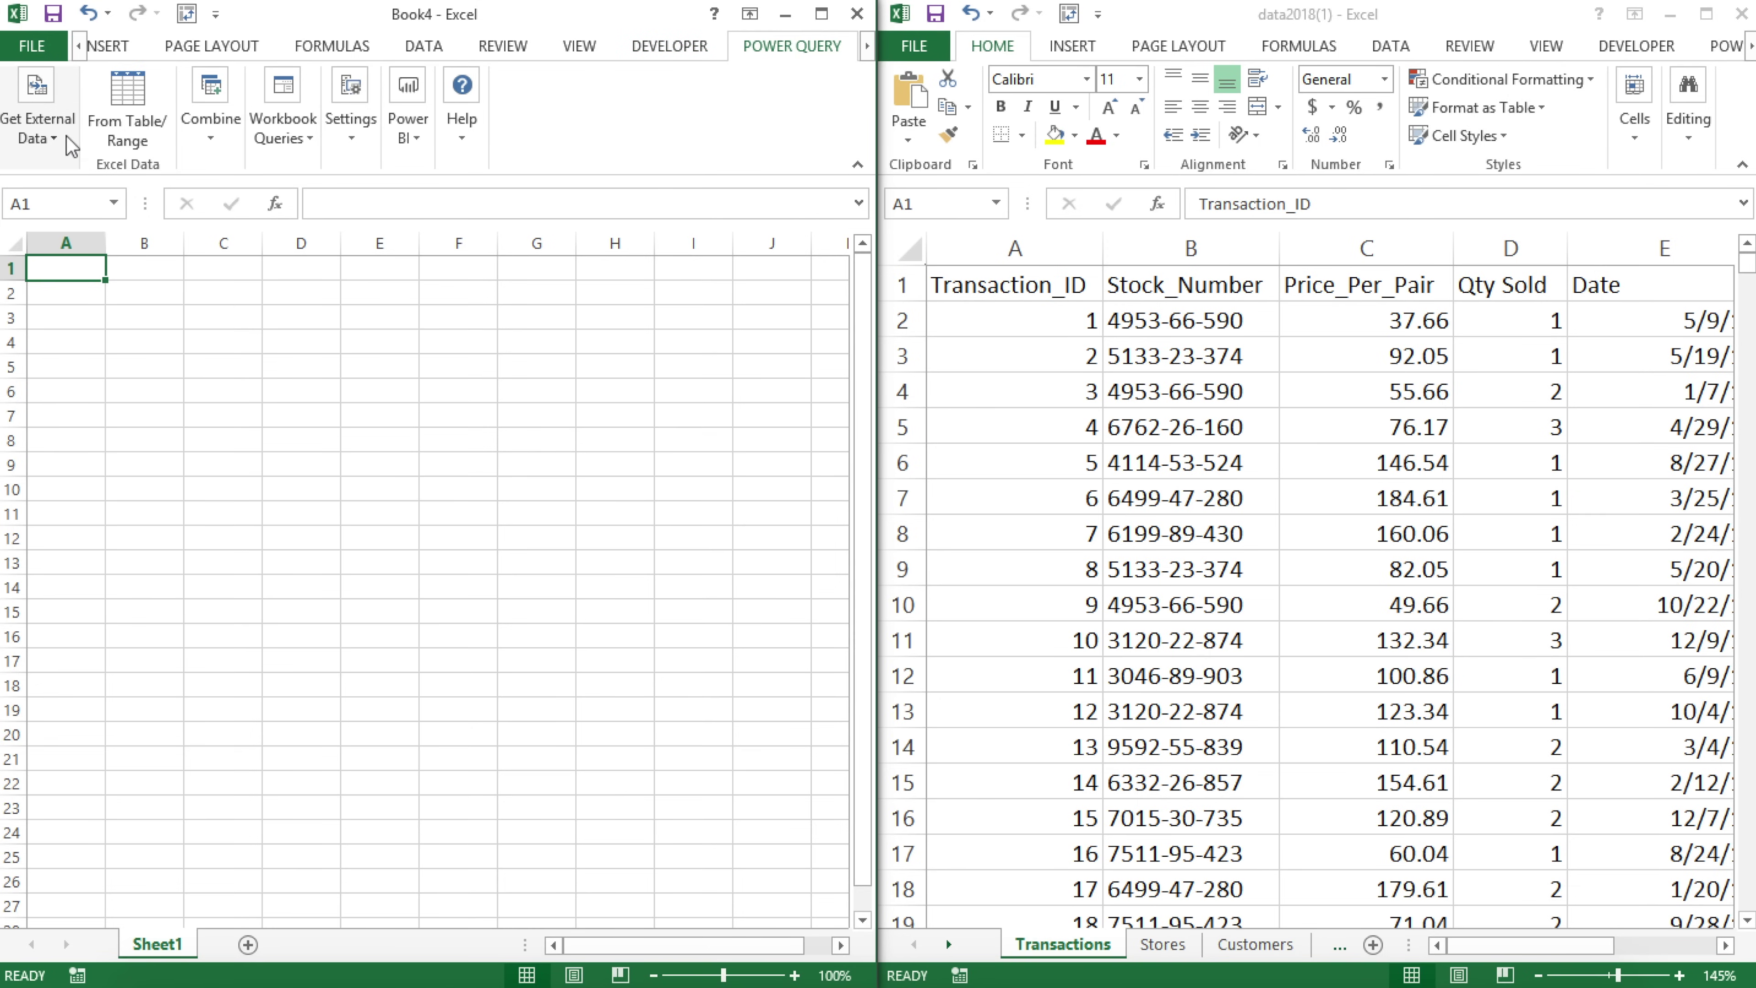
# Import data2018(1).xlsx with Power Query, selecting Brand, Customers, Products, Sales People, Stores and Transactions, and open them in the Query Editor.
pyautogui.click(42, 128)
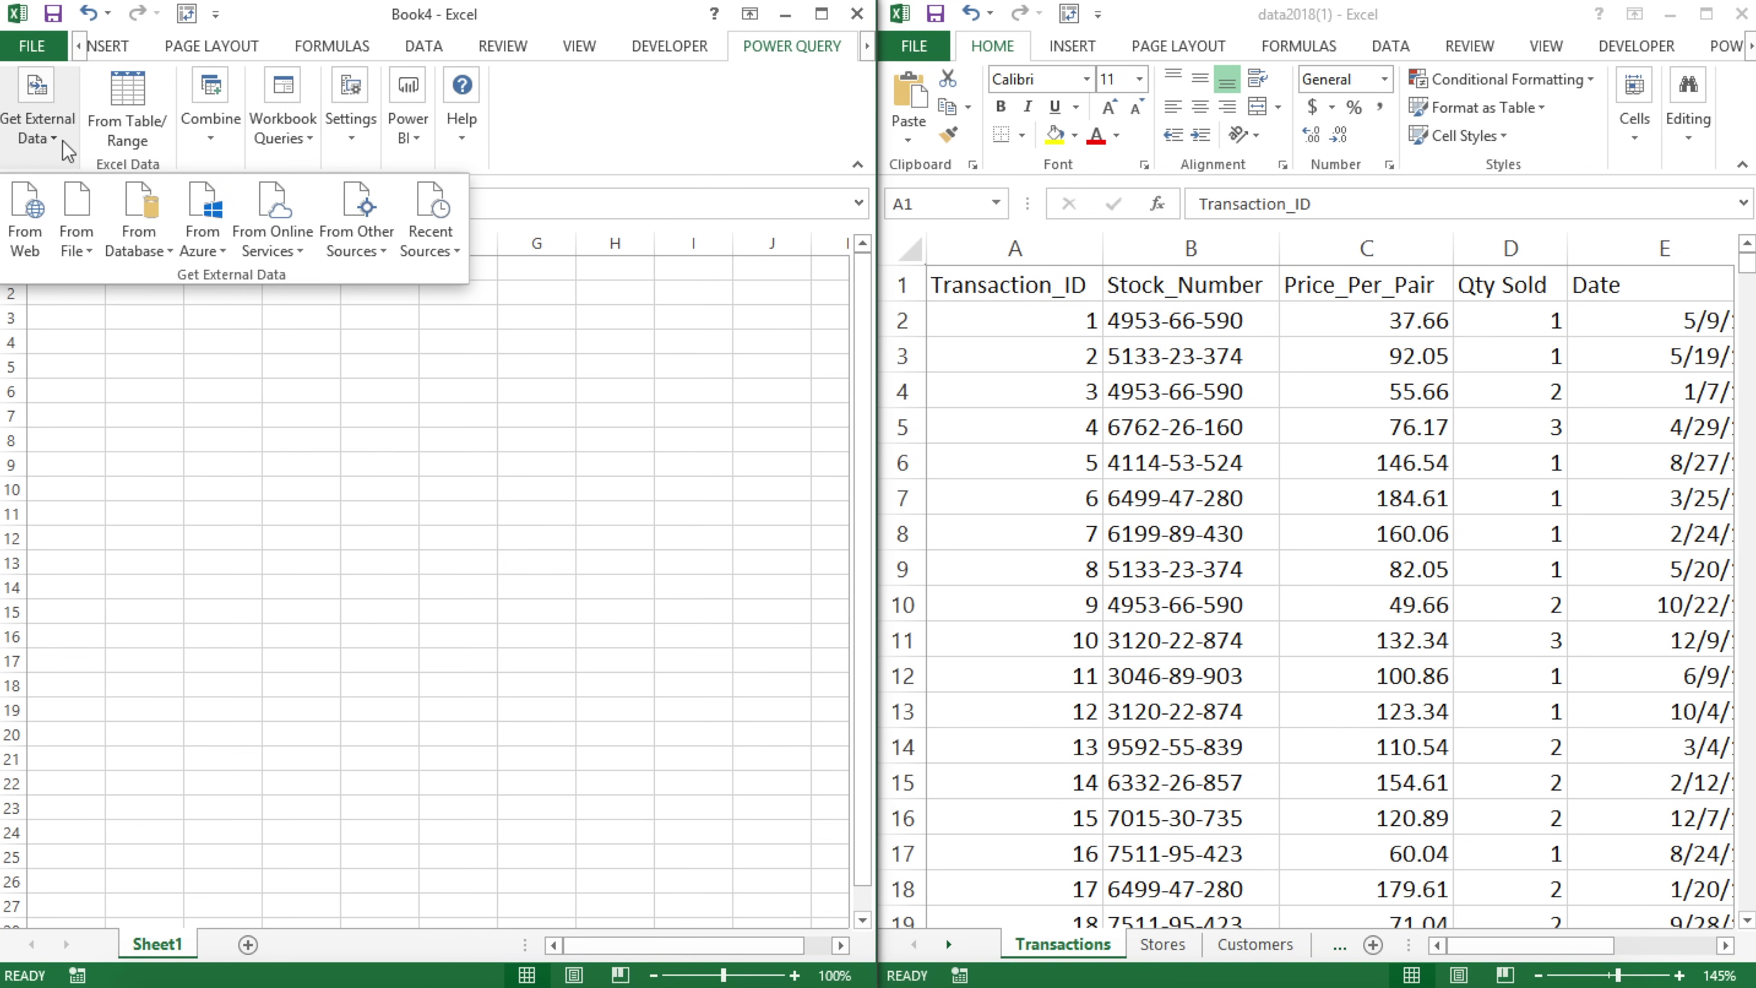
pyautogui.click(83, 250)
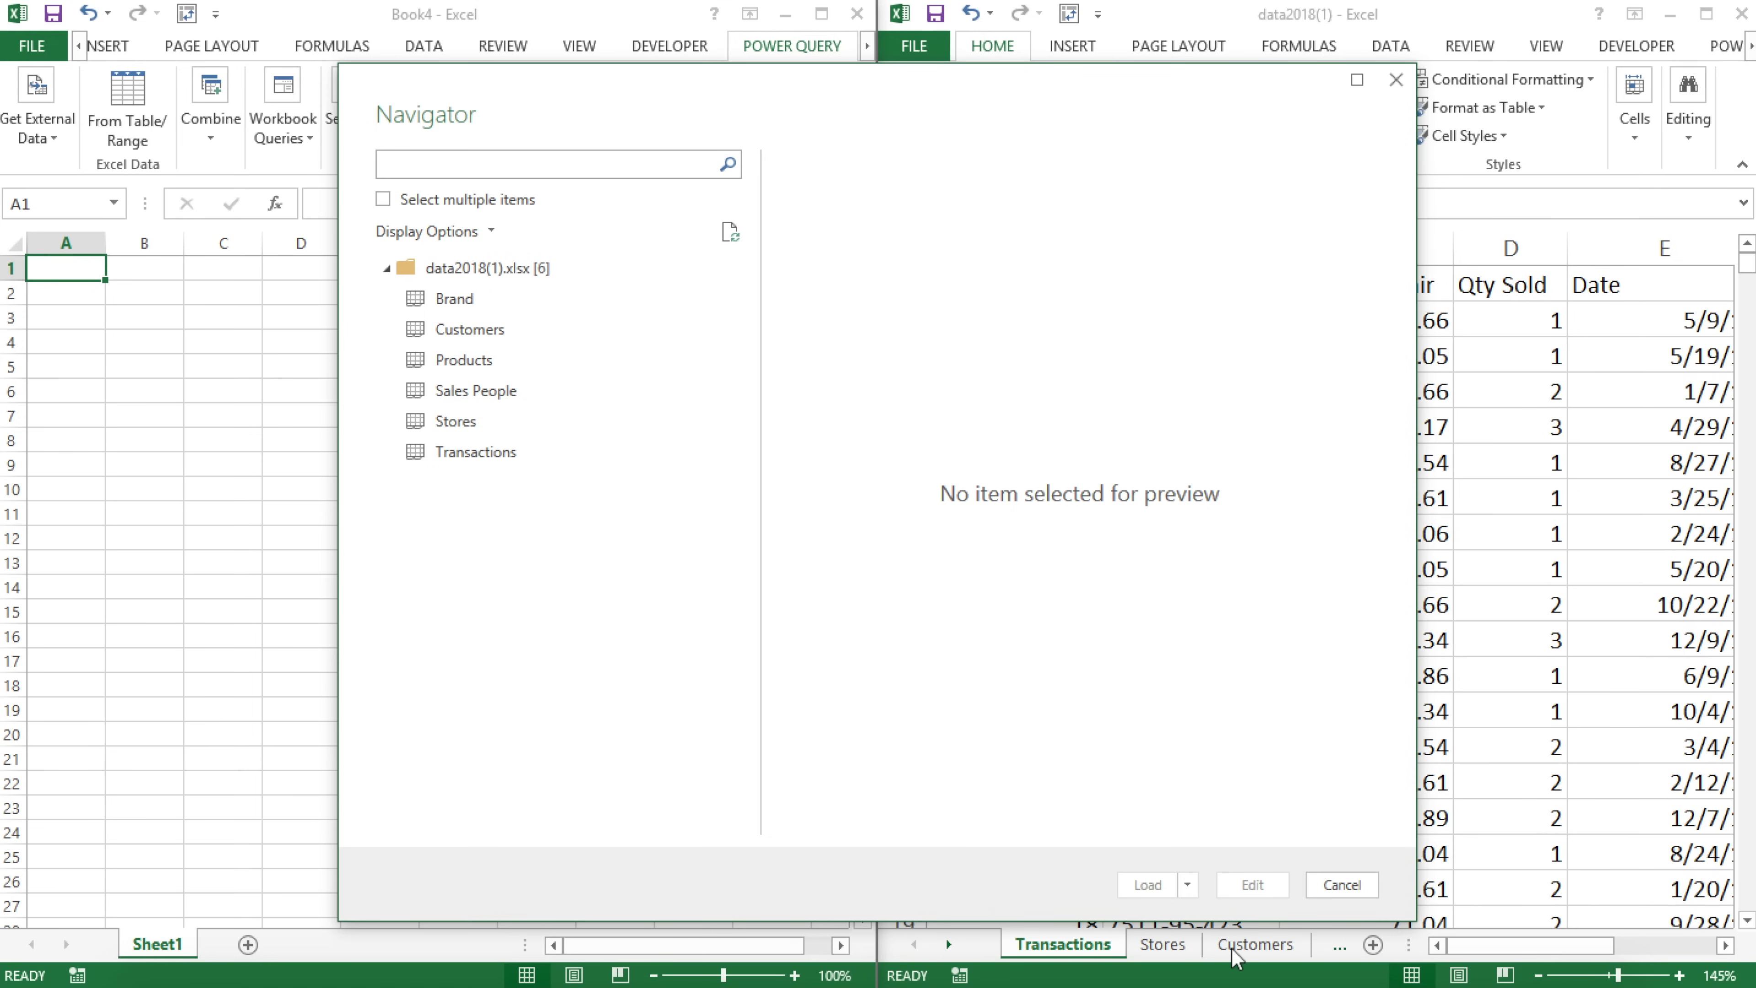
pyautogui.click(383, 200)
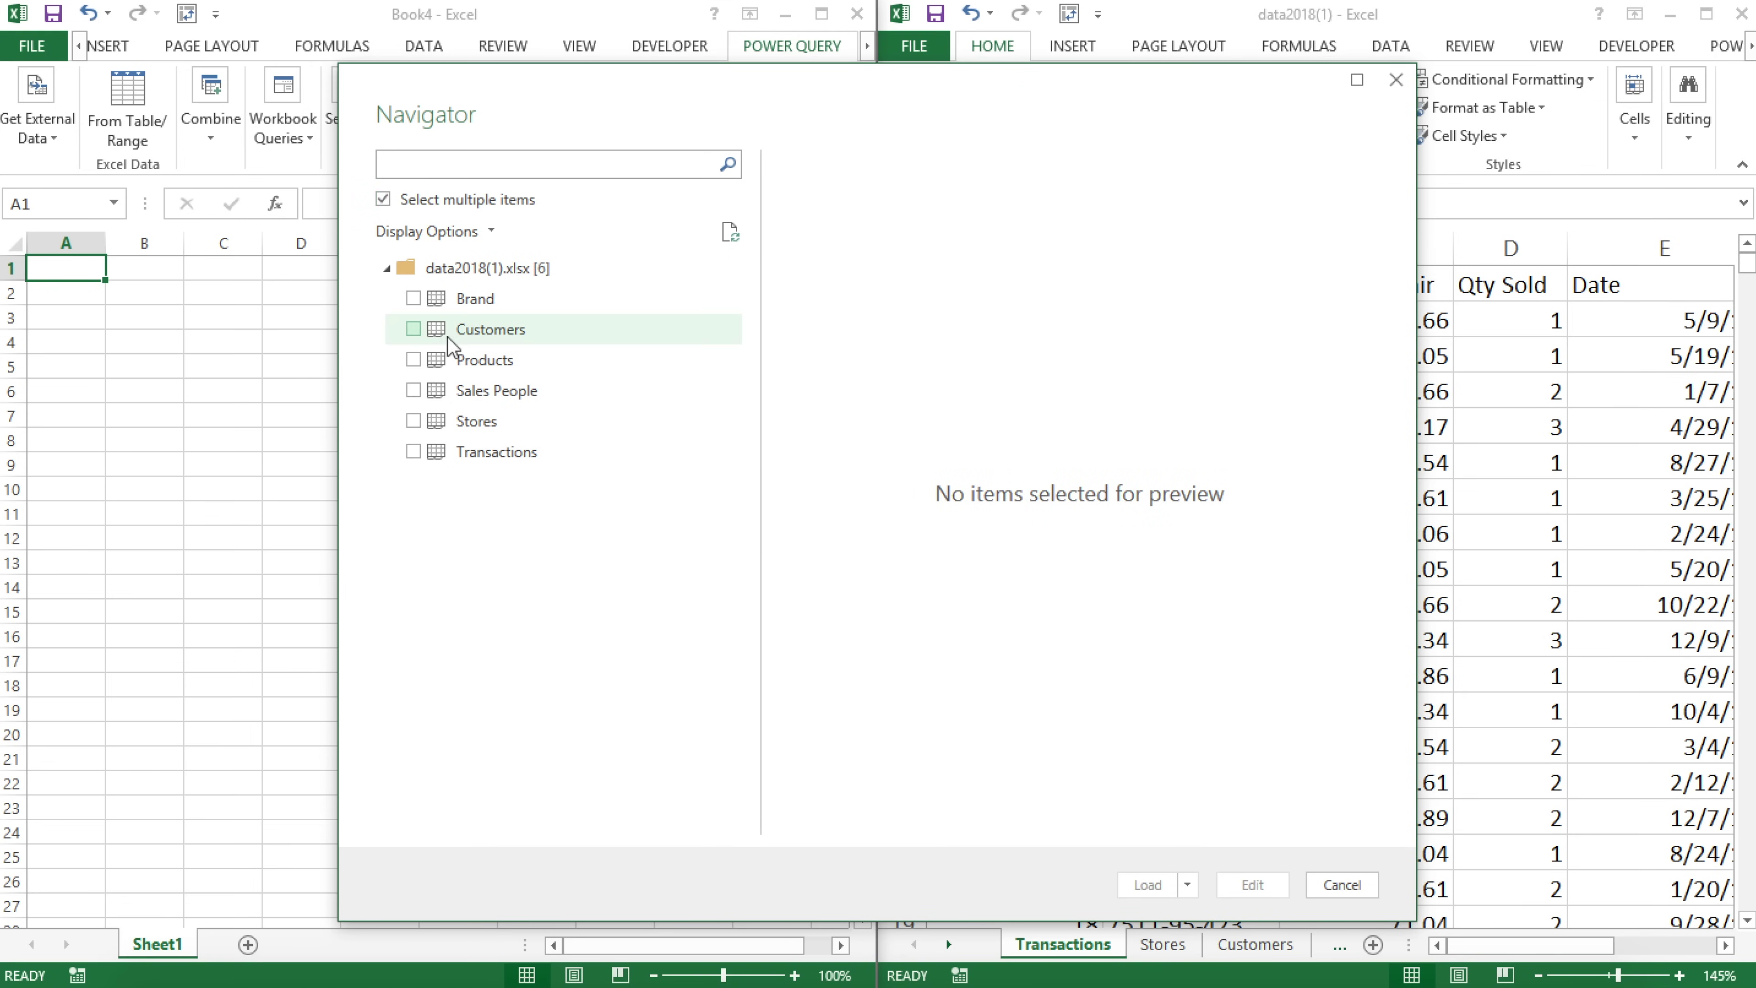
pyautogui.click(413, 452)
pyautogui.click(413, 421)
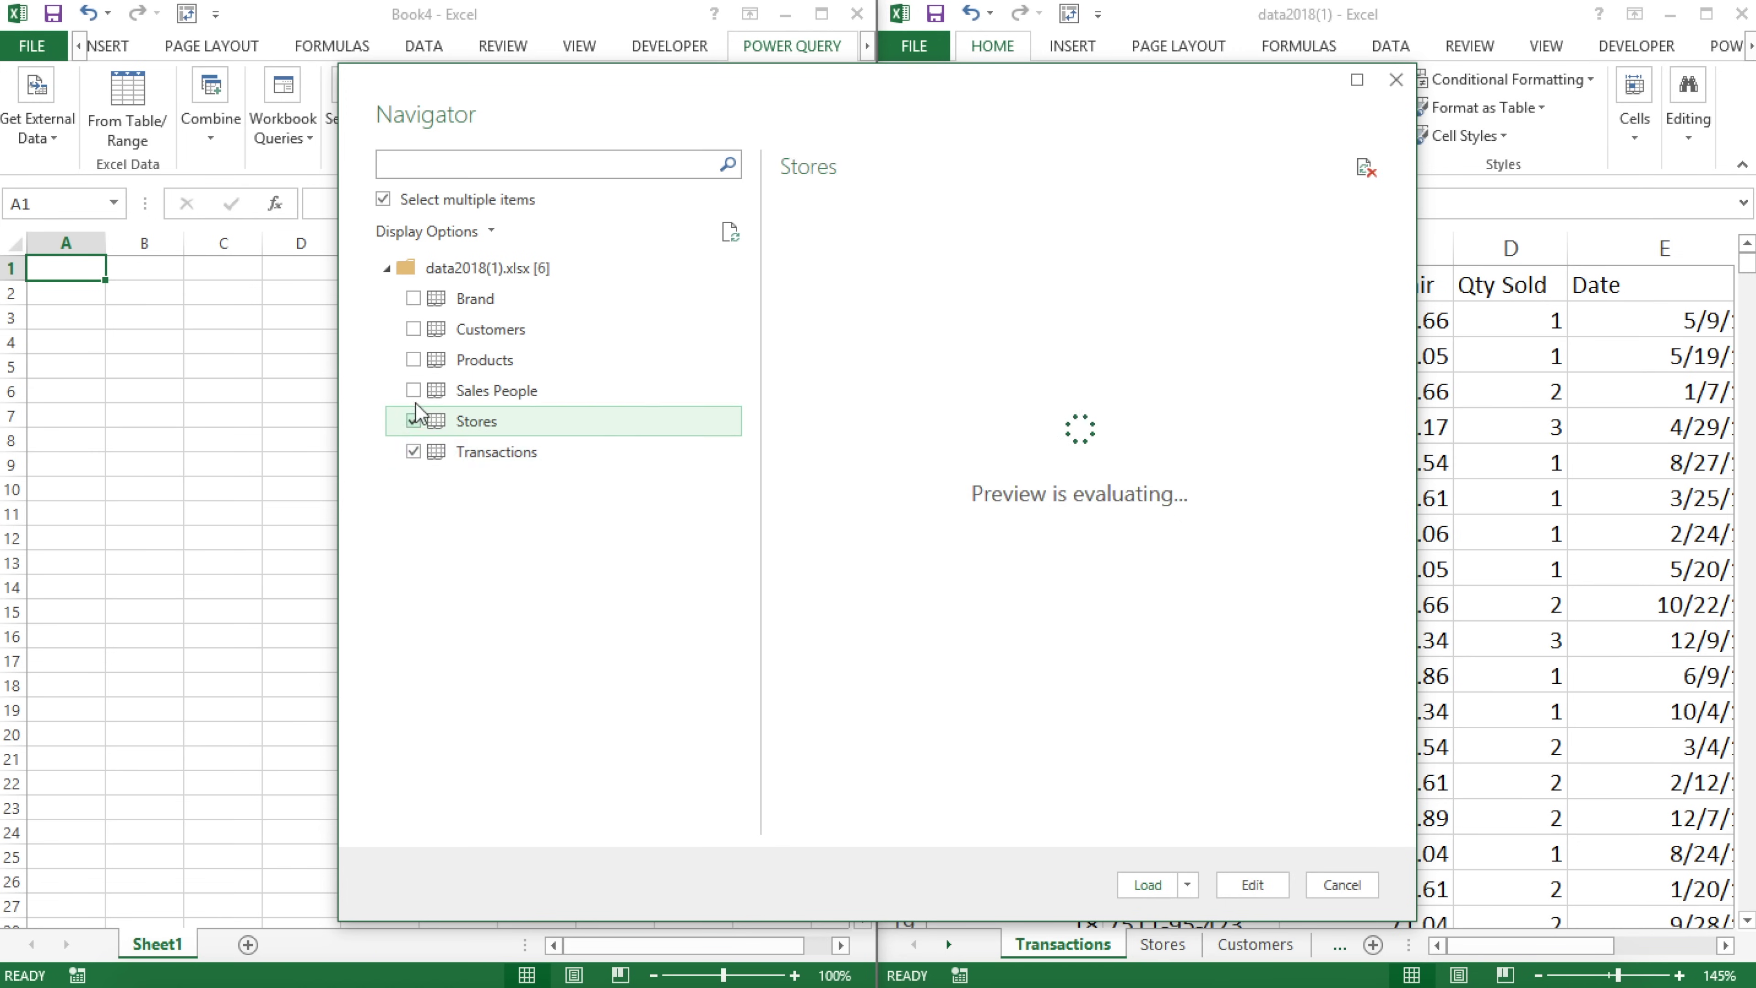
pyautogui.click(413, 390)
pyautogui.click(415, 359)
pyautogui.click(413, 328)
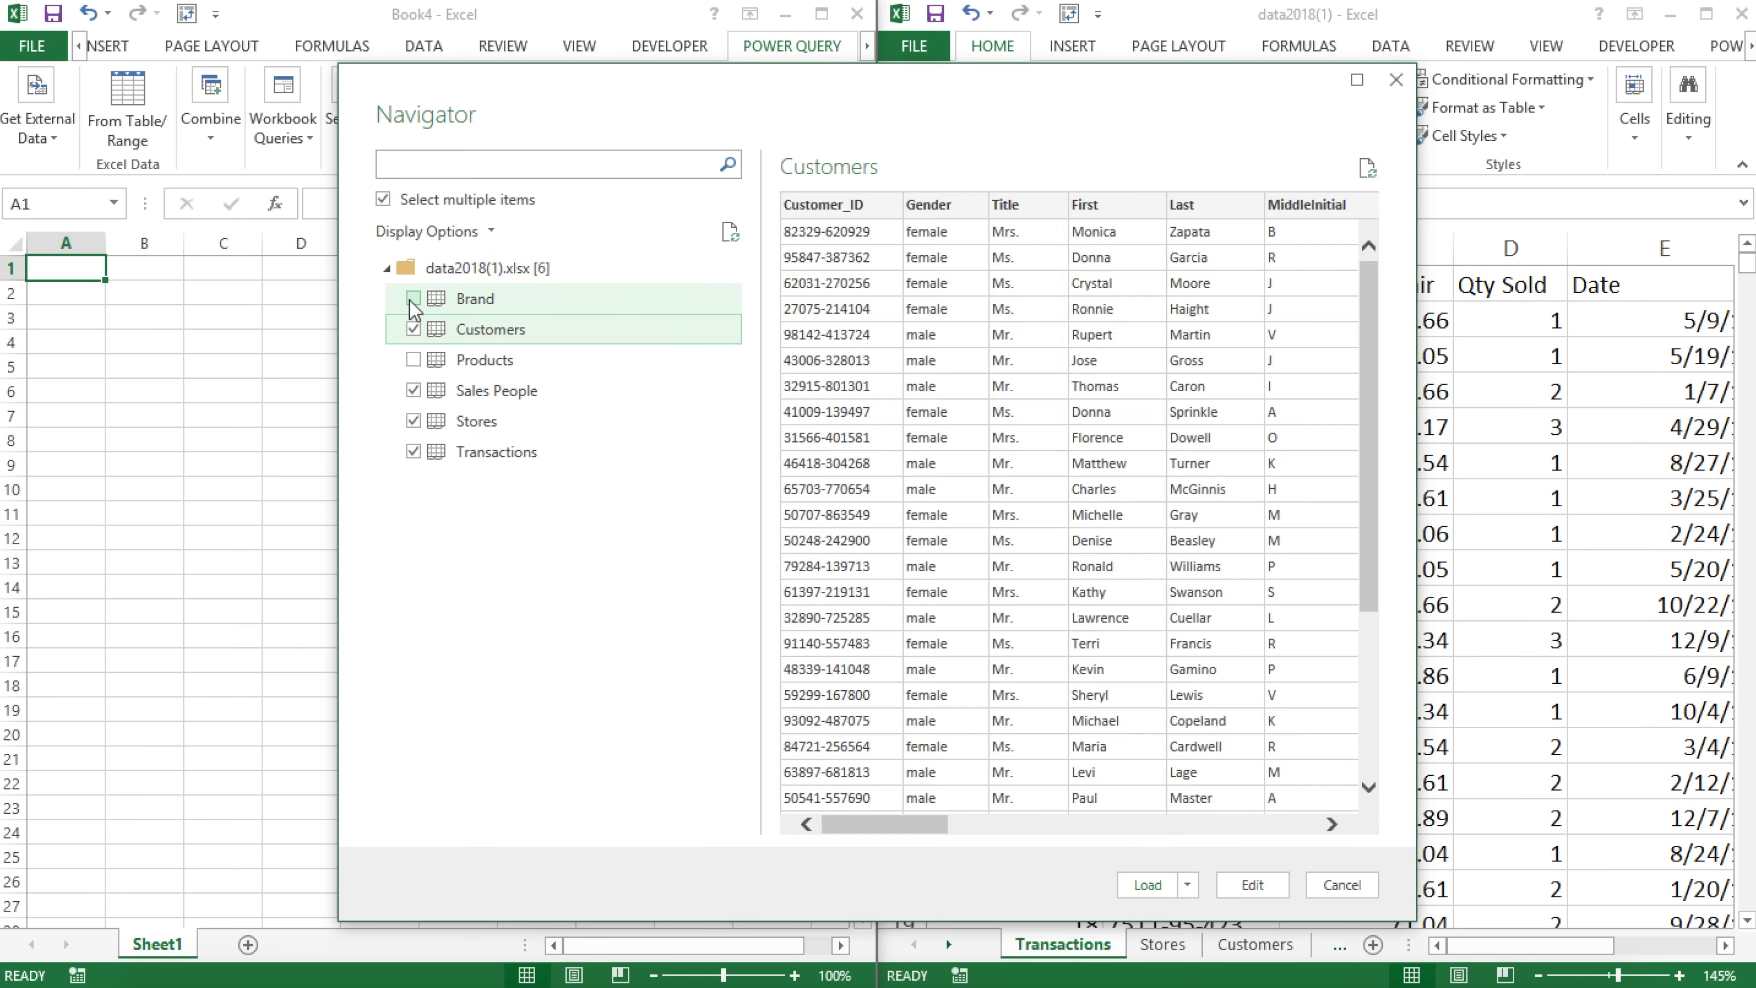
pyautogui.click(413, 298)
pyautogui.click(413, 360)
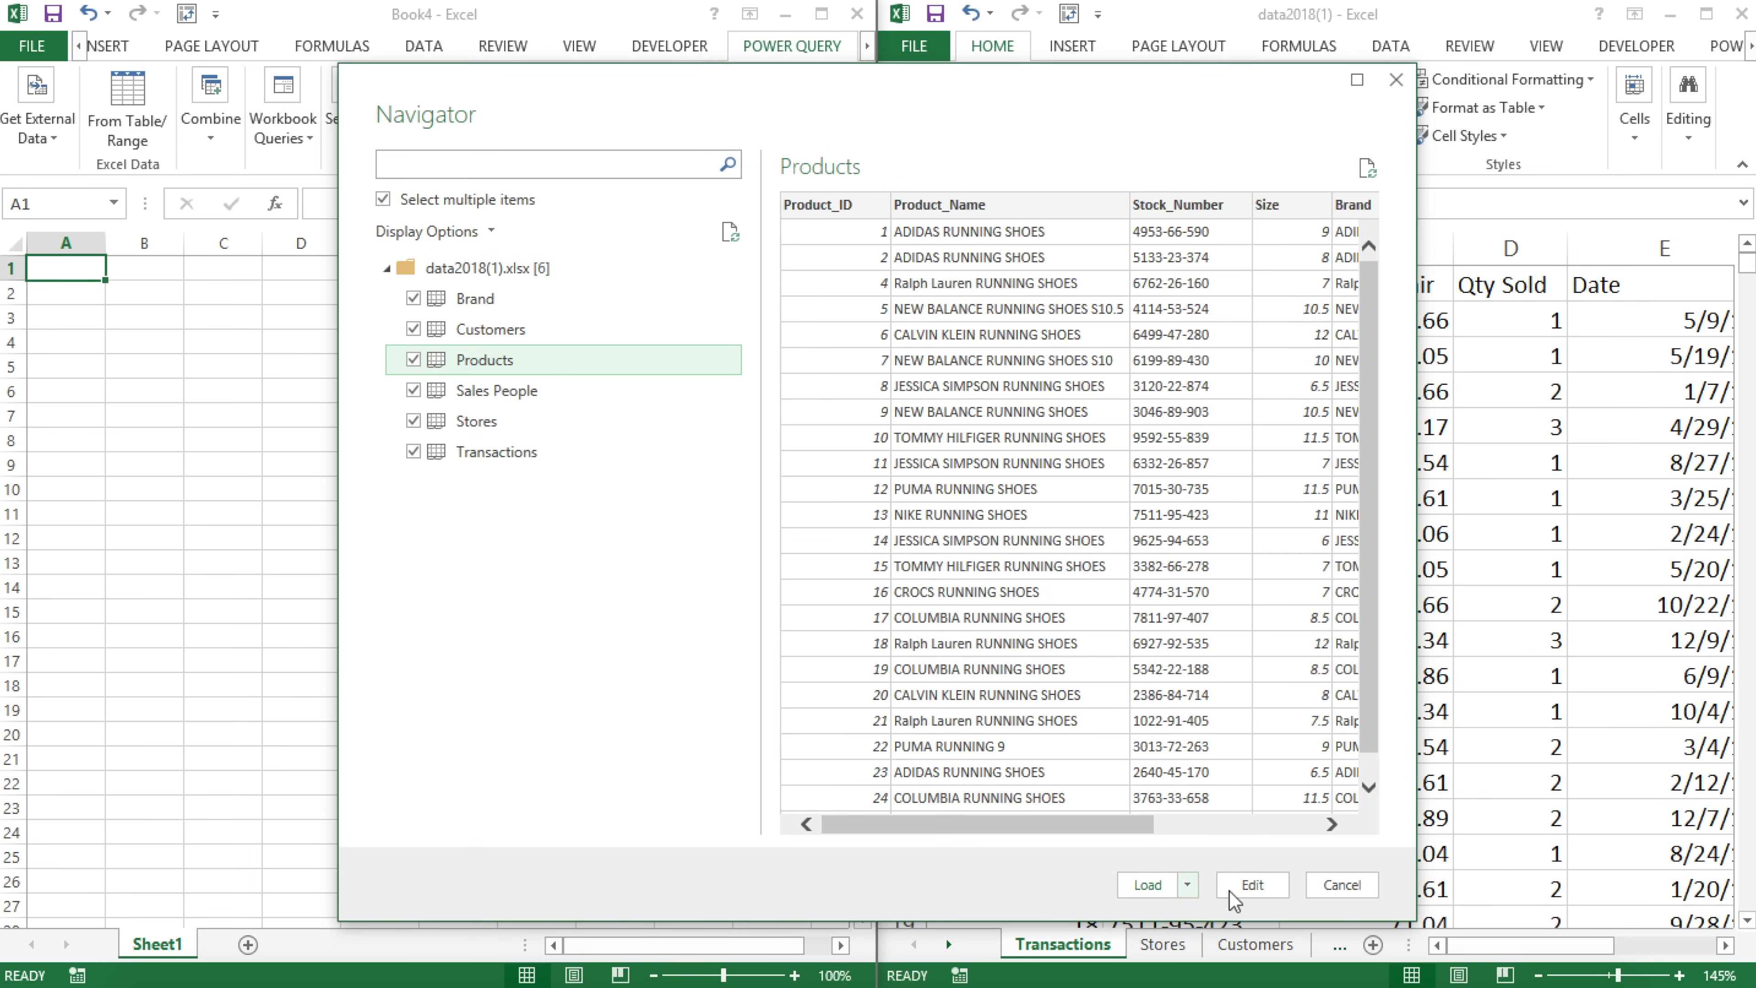
pyautogui.click(1252, 885)
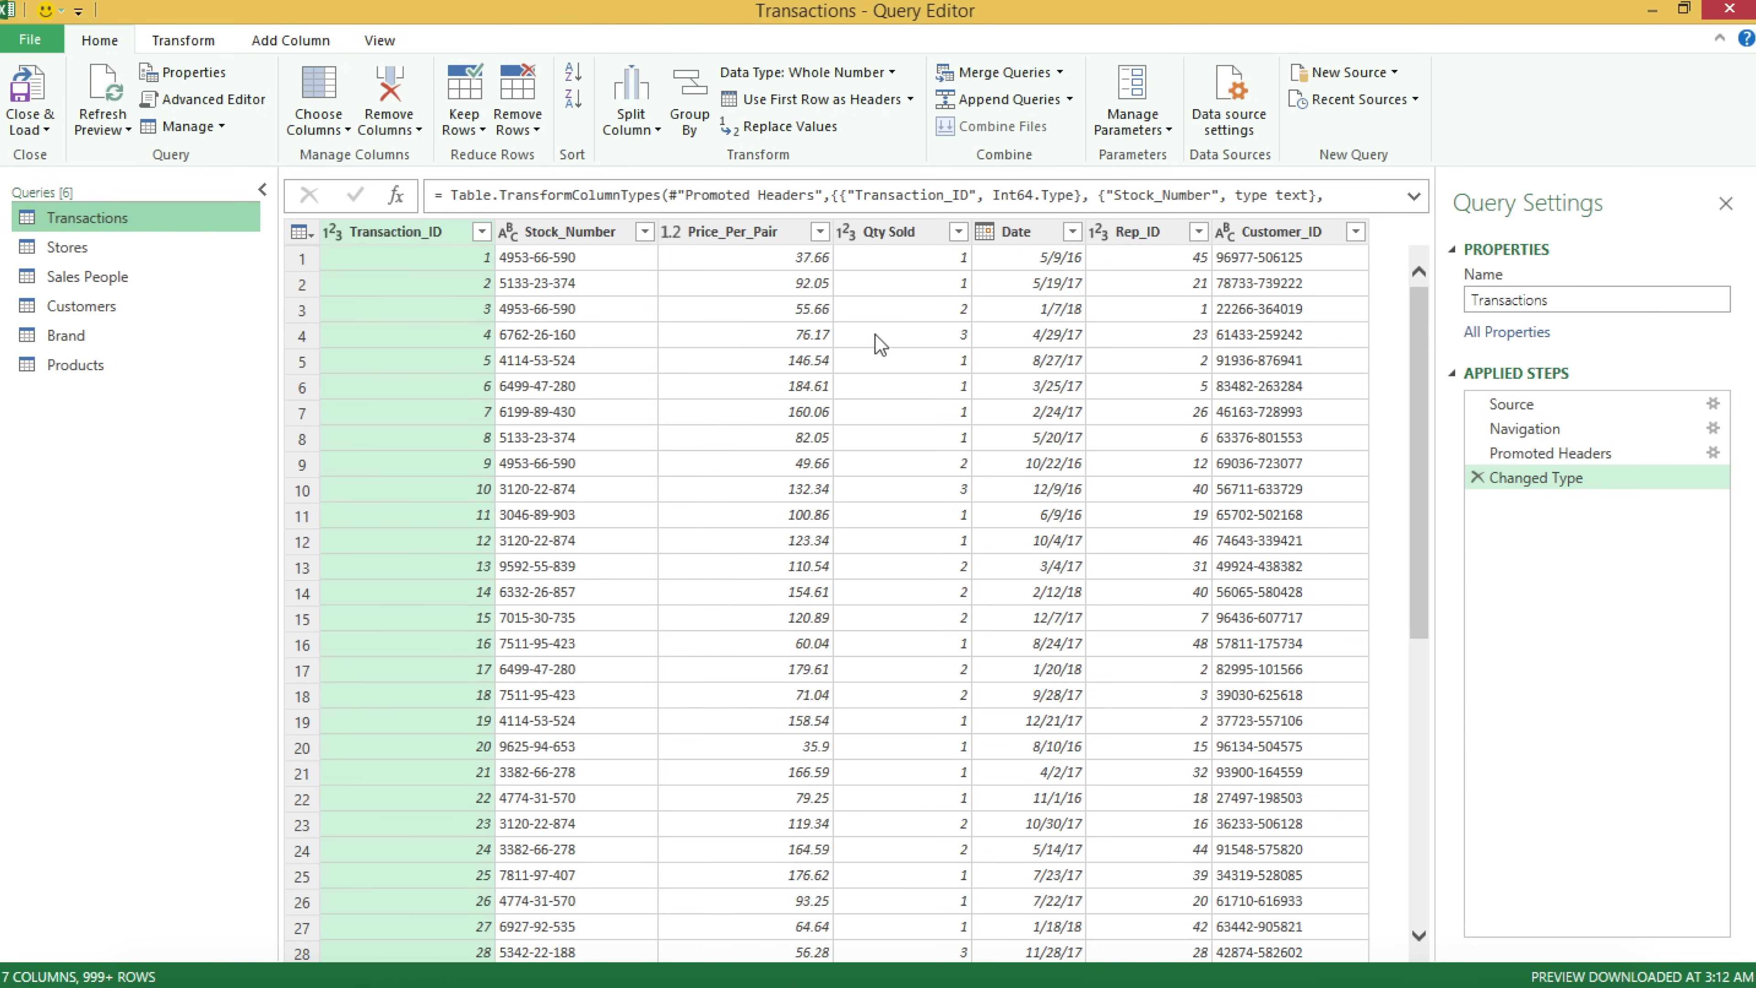
# Review the Stores, Sales People, Customers, Brand and Products queries and return to the Transactions query.
pyautogui.click(82, 249)
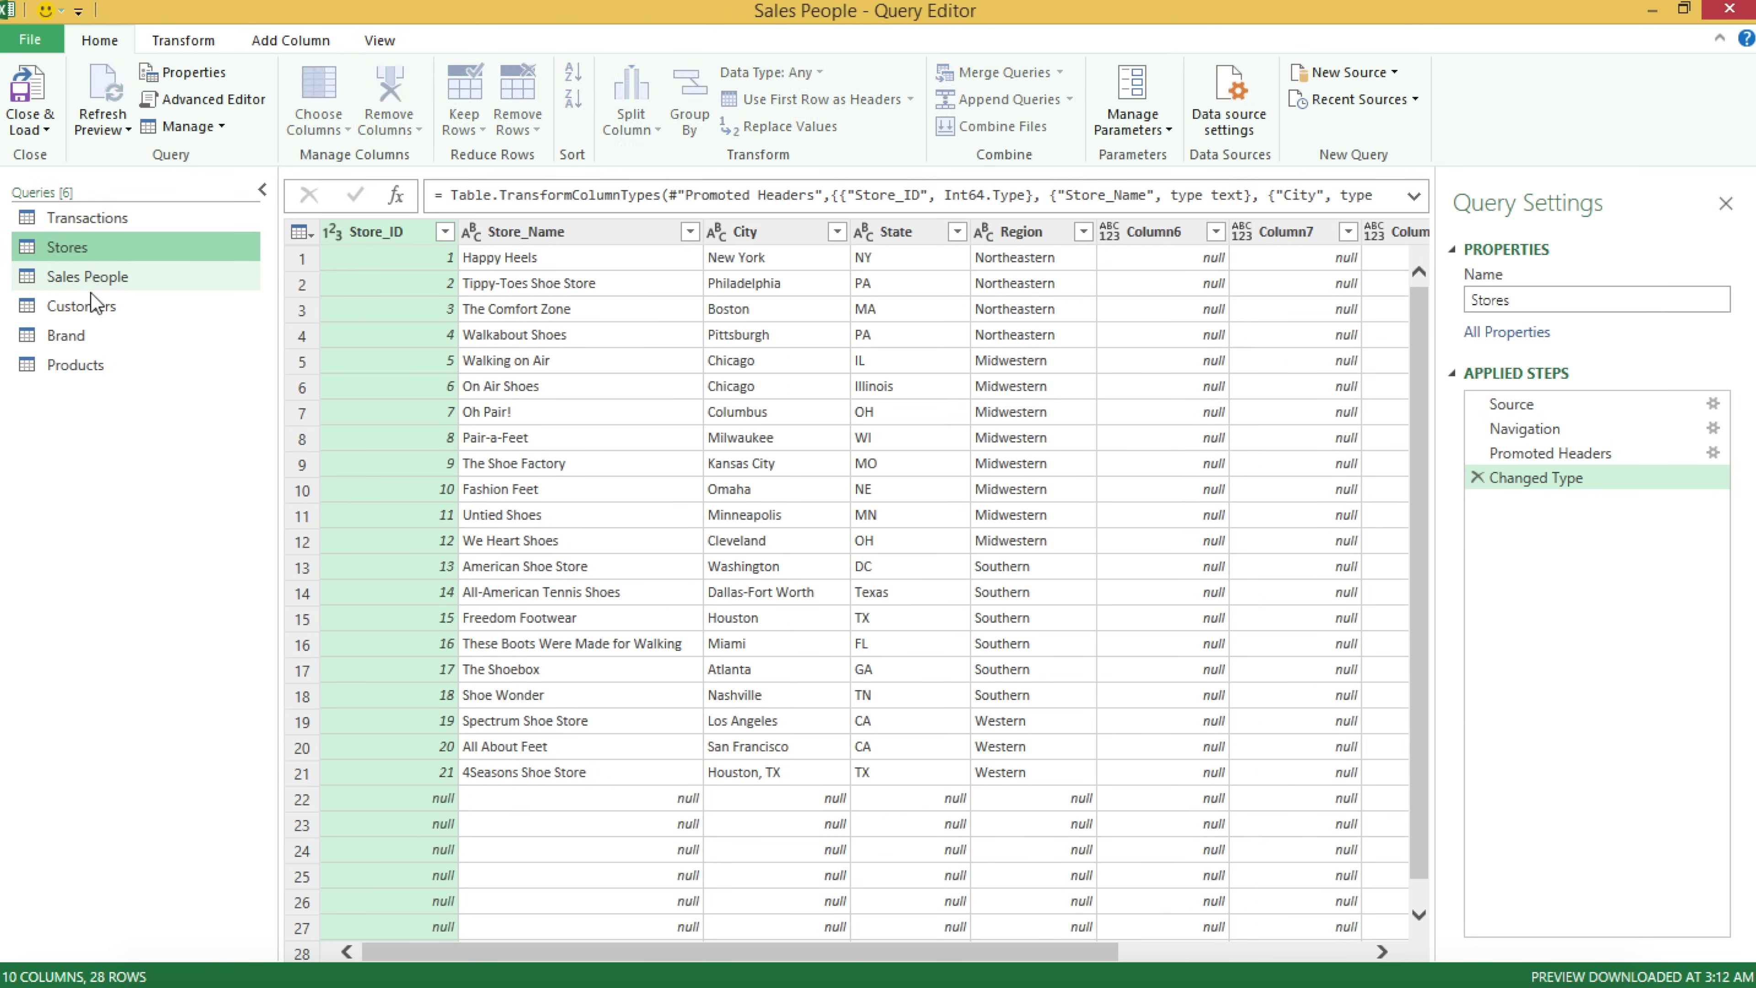
pyautogui.click(89, 279)
pyautogui.click(96, 307)
pyautogui.click(97, 335)
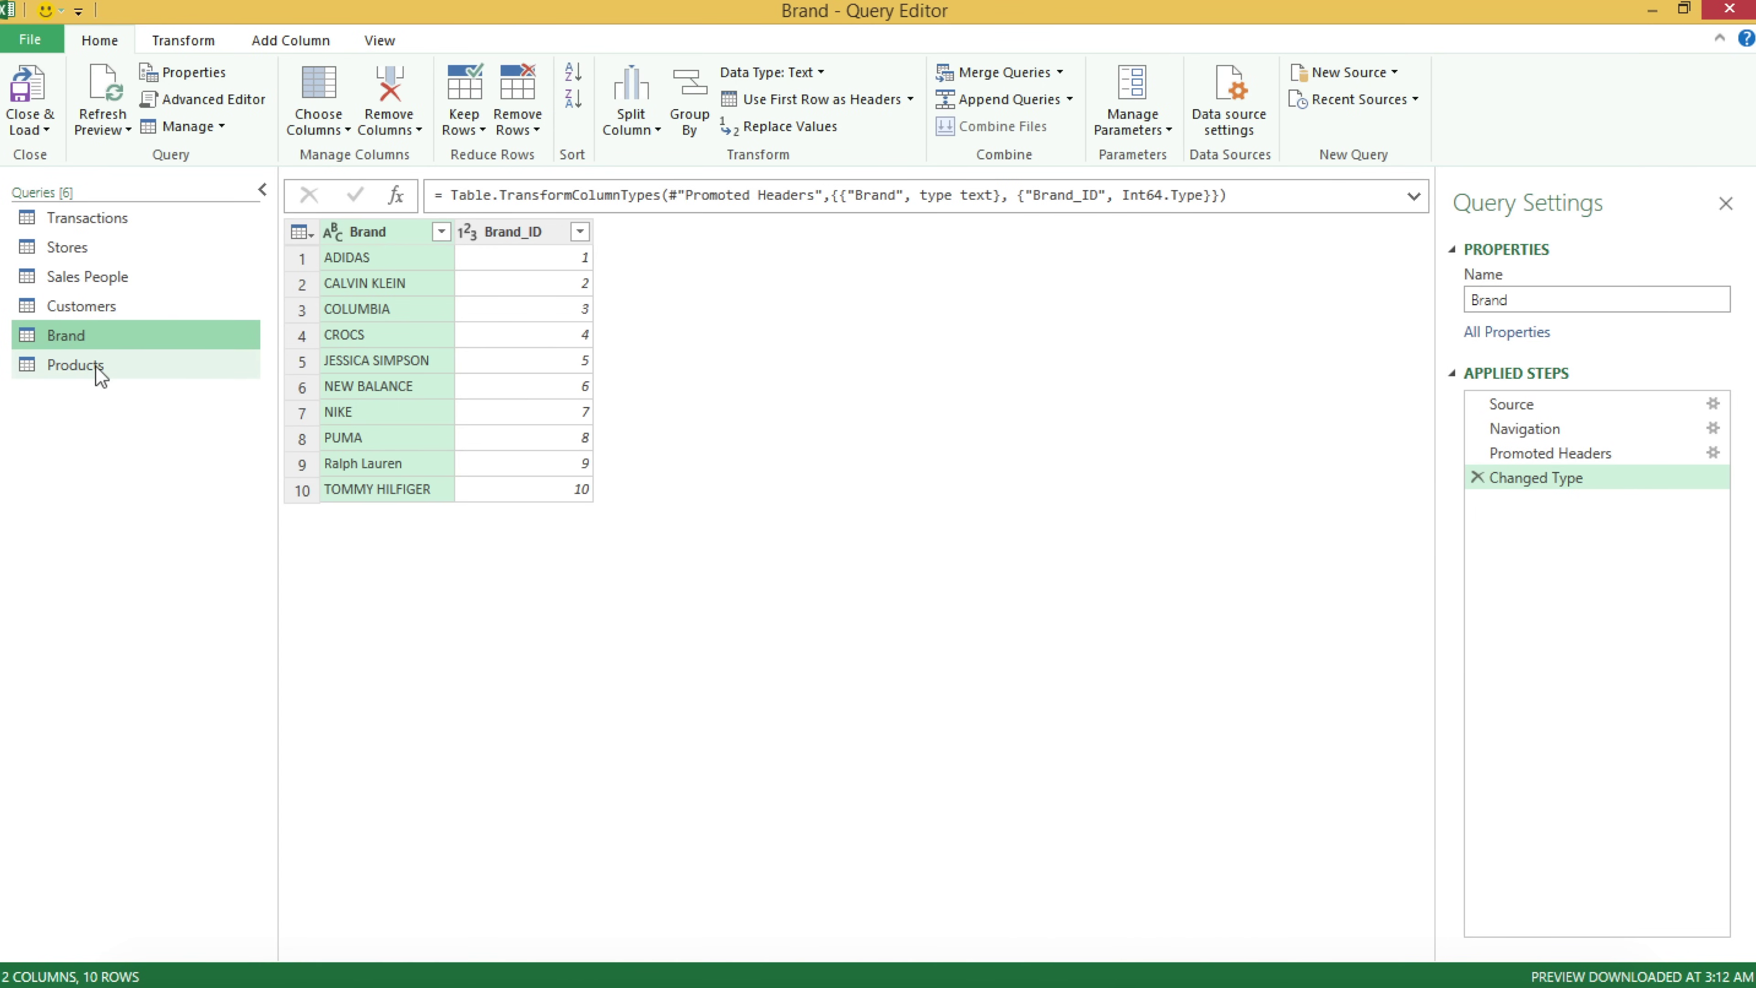
pyautogui.click(96, 365)
pyautogui.click(100, 220)
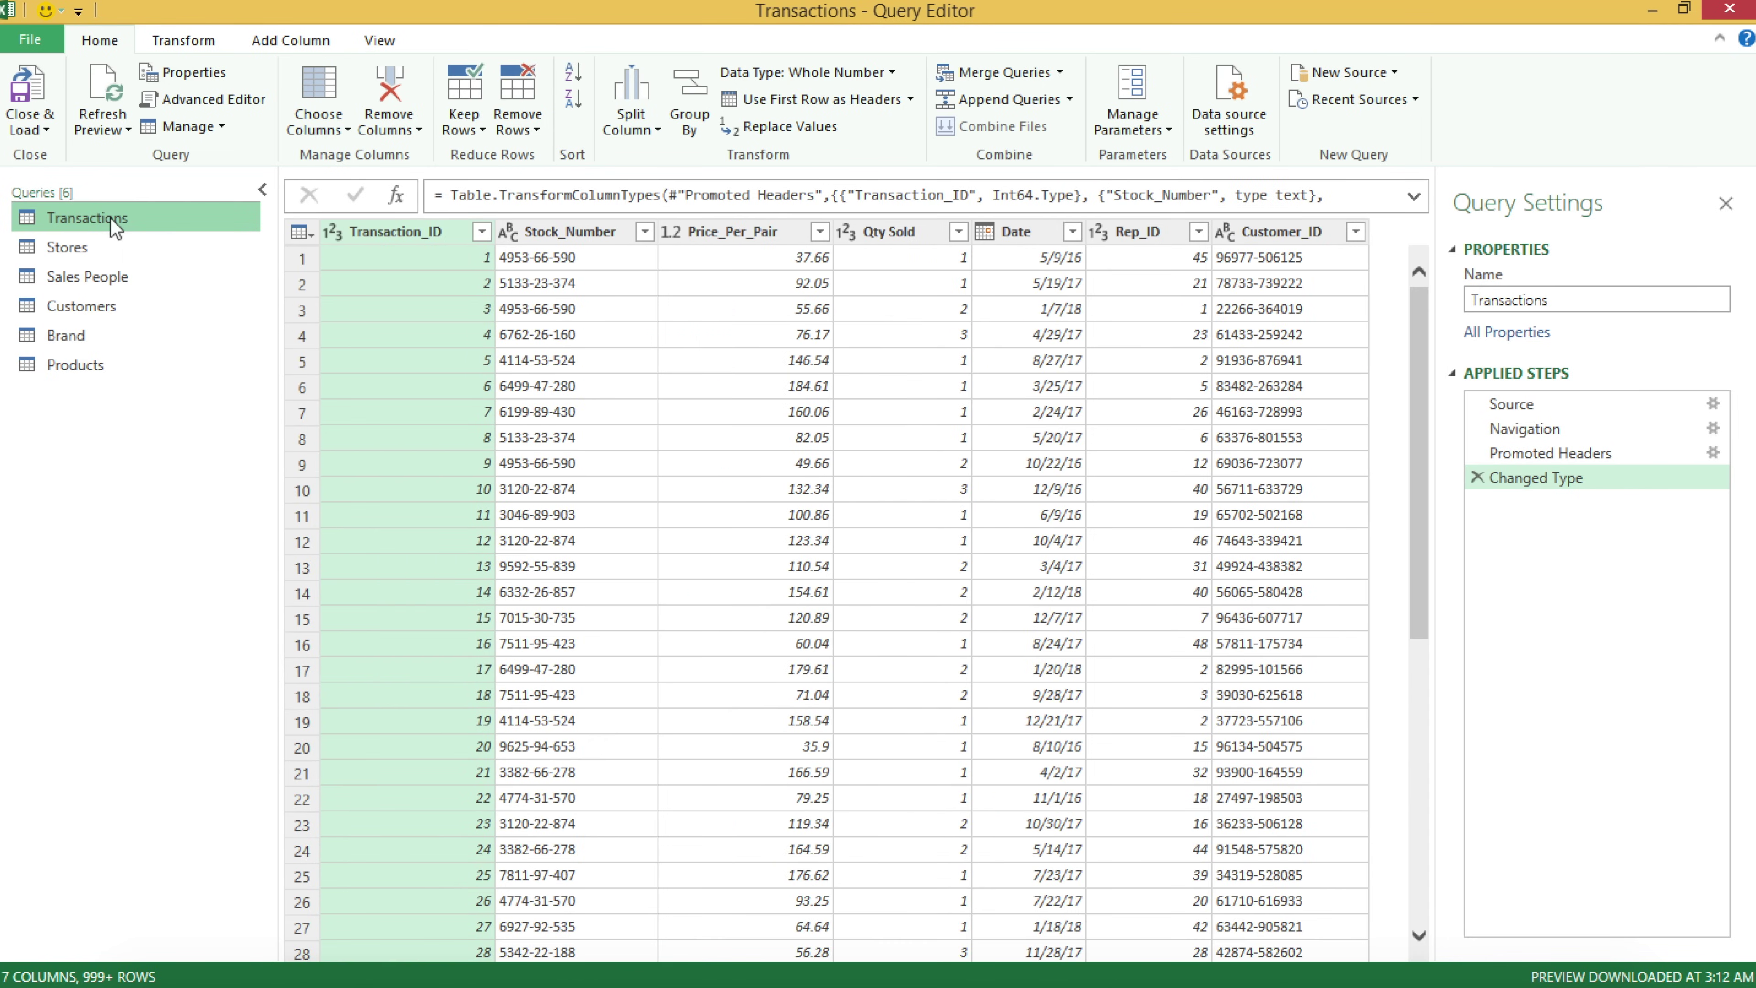
# Close the Query Editor and load all the queries as connections only.
pyautogui.click(47, 129)
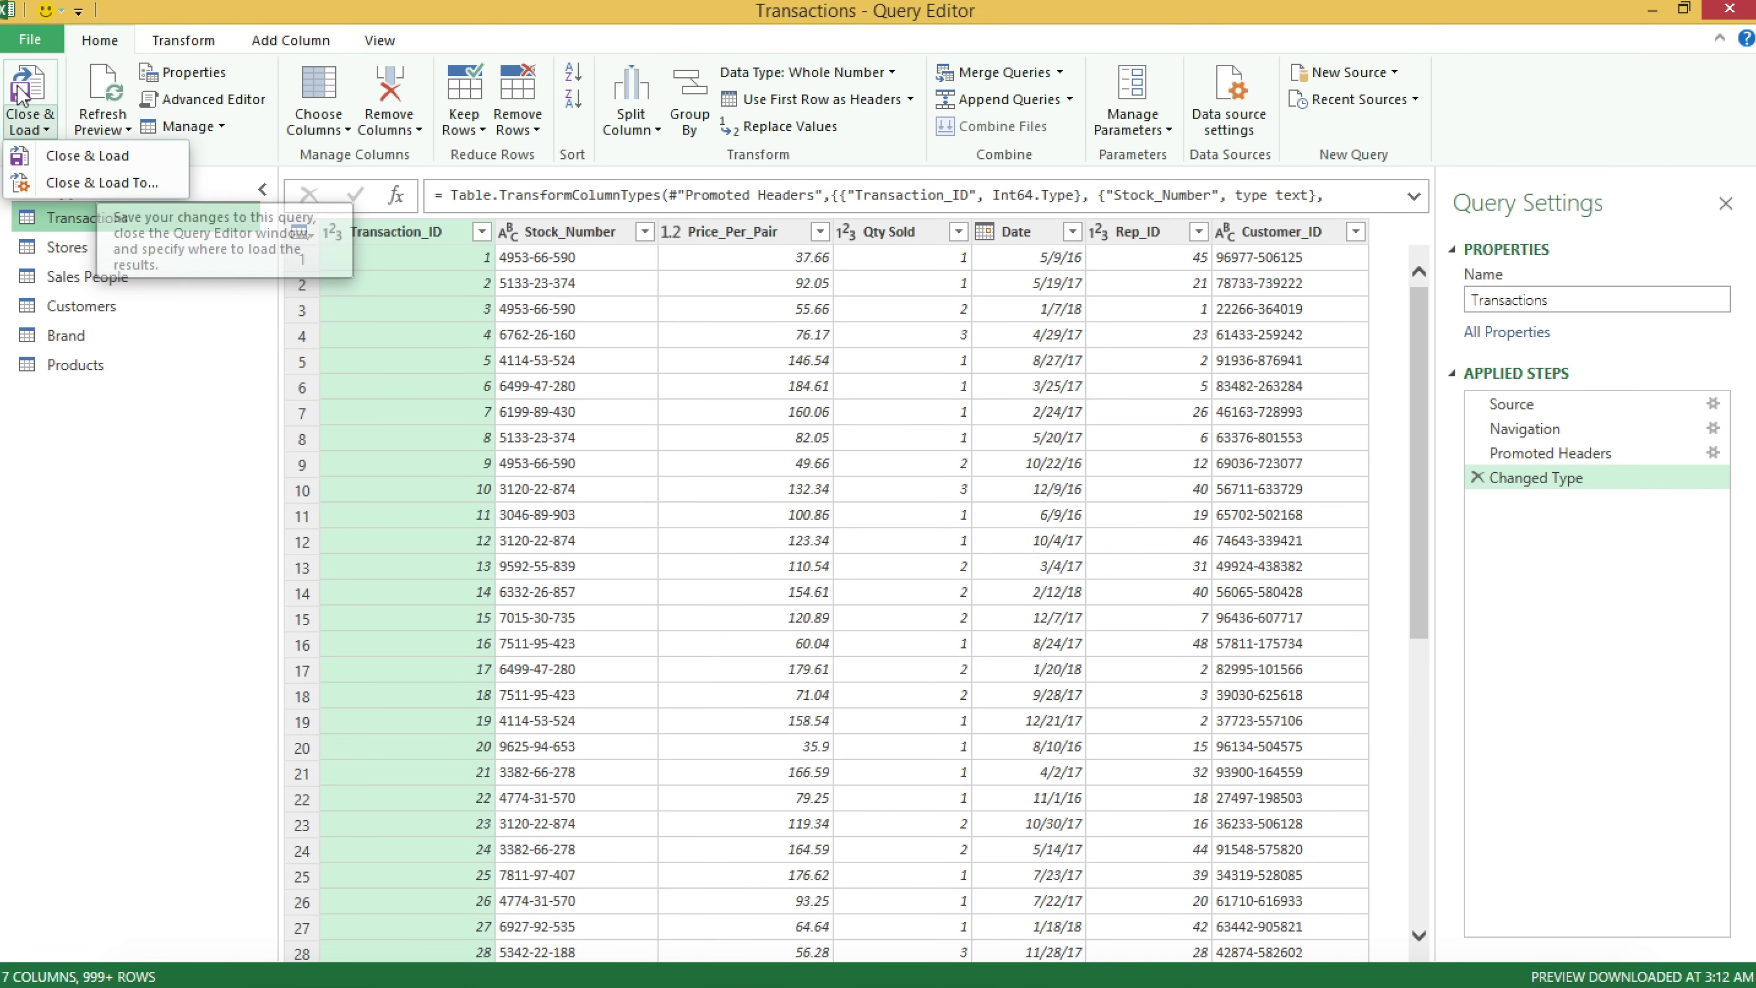
pyautogui.click(97, 183)
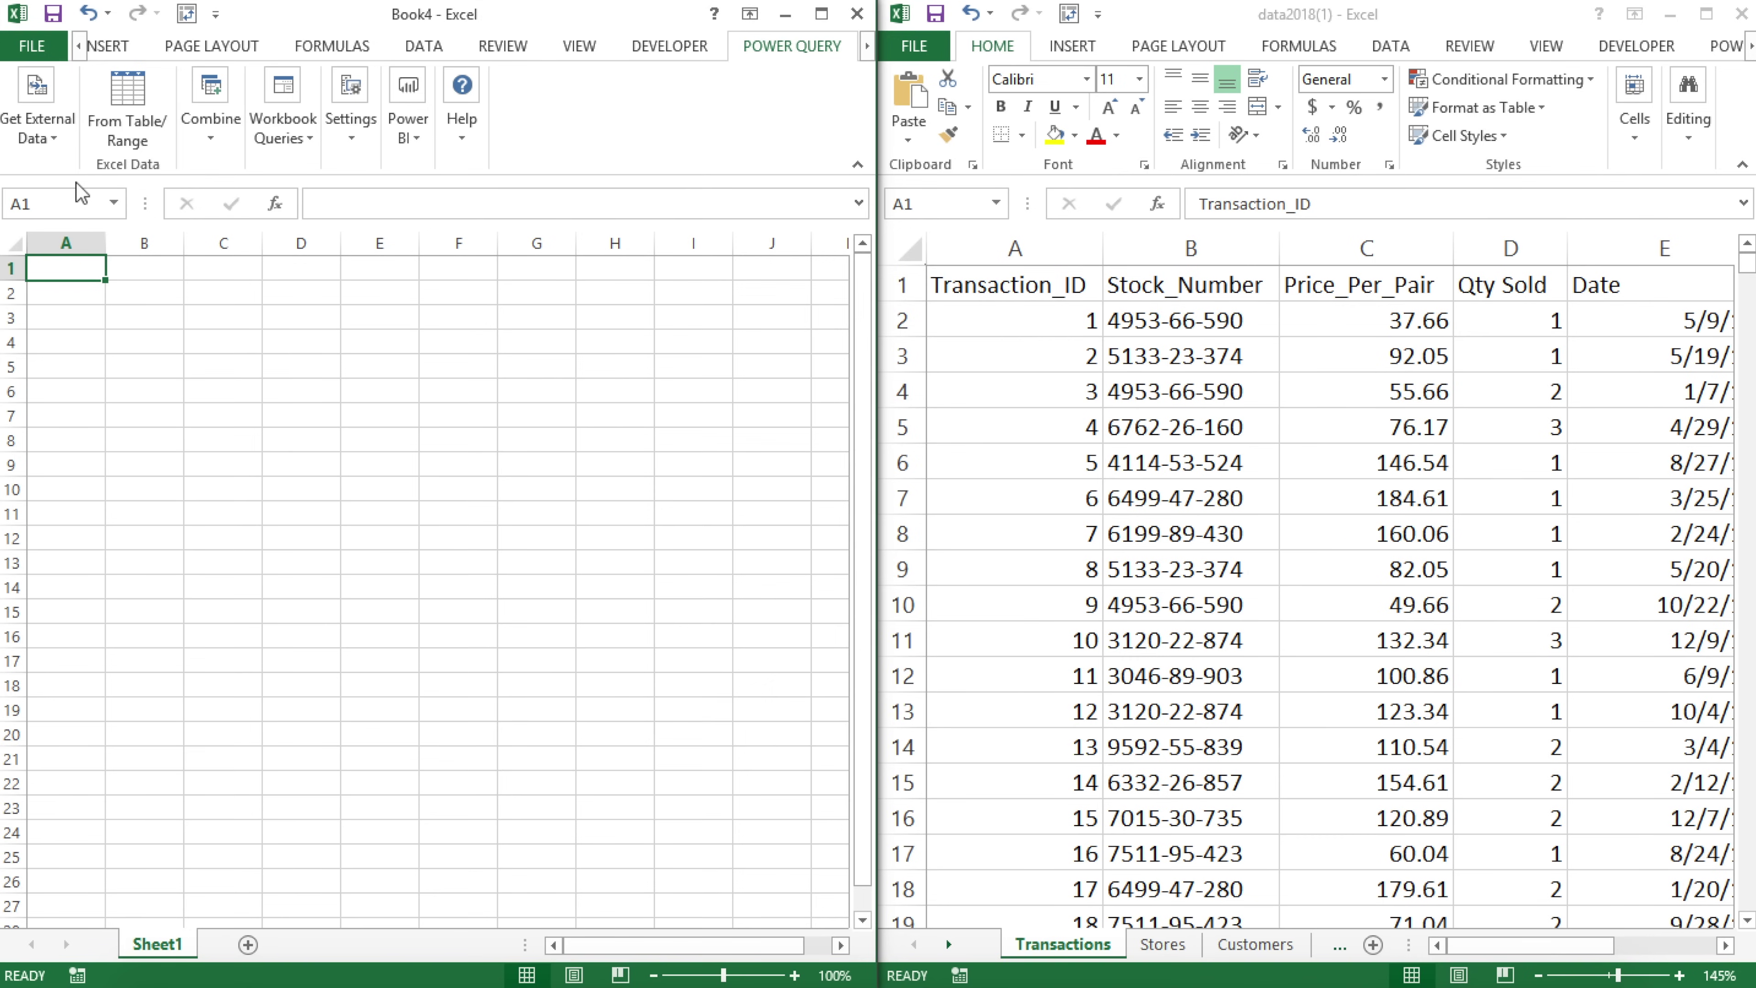
pyautogui.click(726, 428)
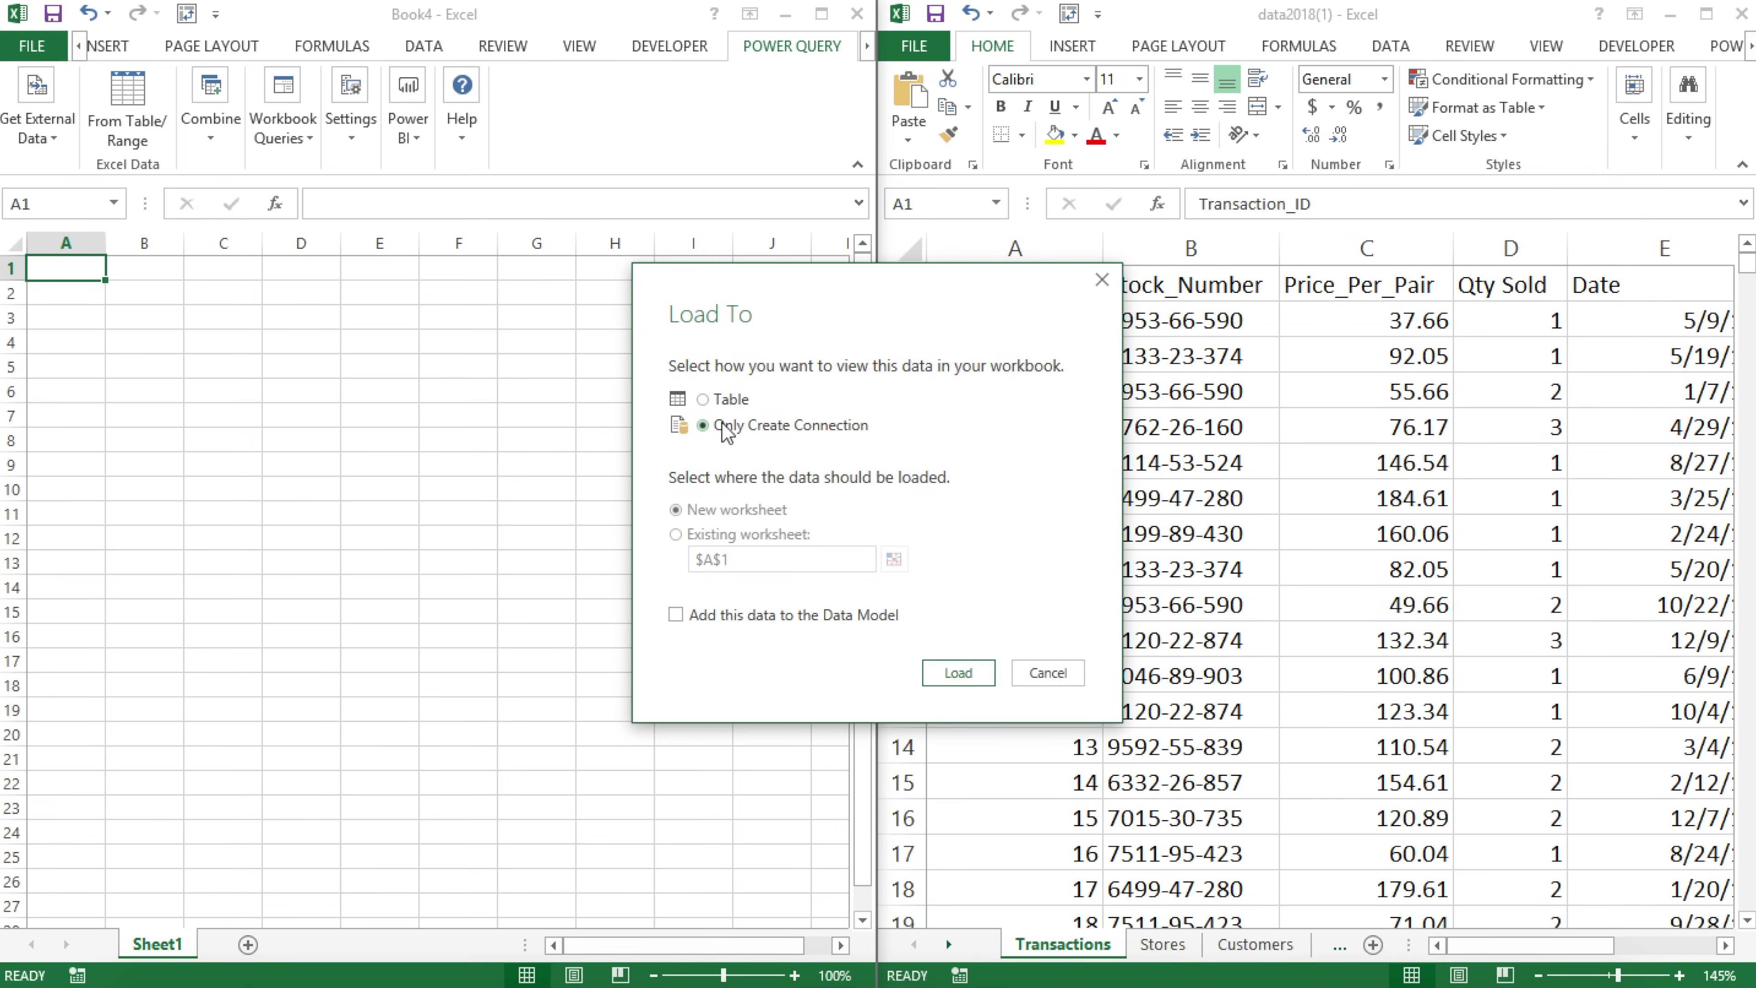
pyautogui.click(958, 673)
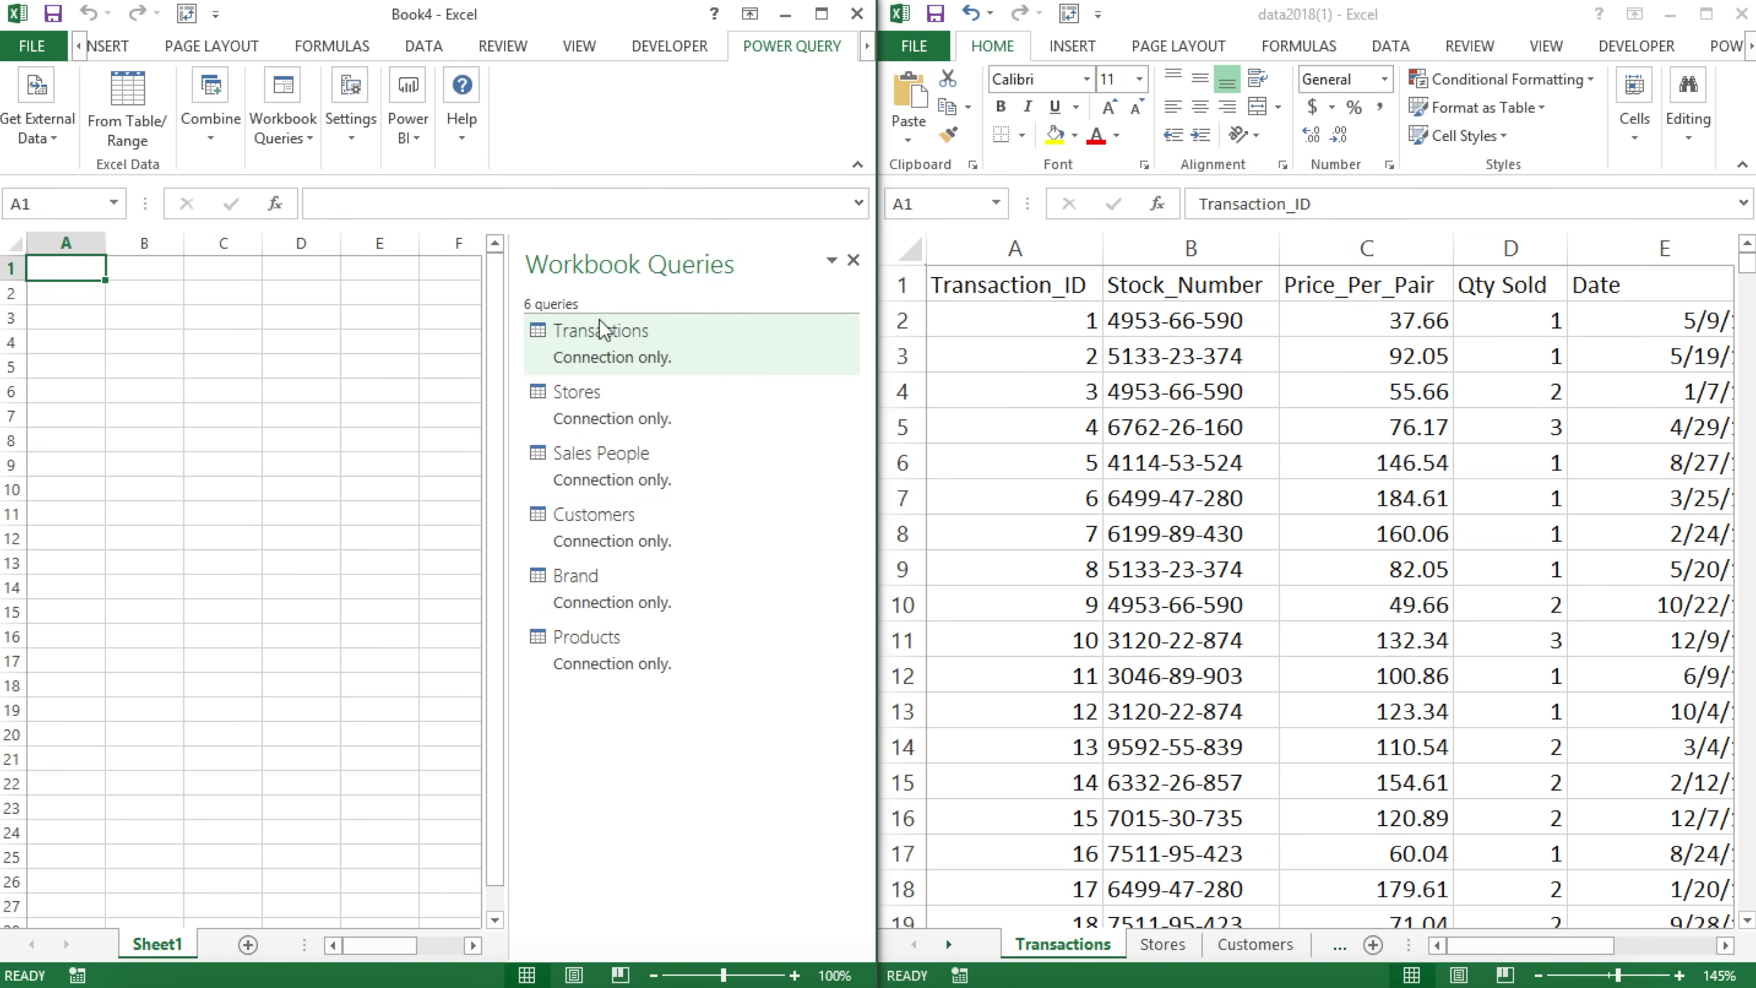
# Maximize the new workbook and merge the Transactions query with Customers, matching on Customer_ID with a Left Outer join.
pyautogui.click(821, 14)
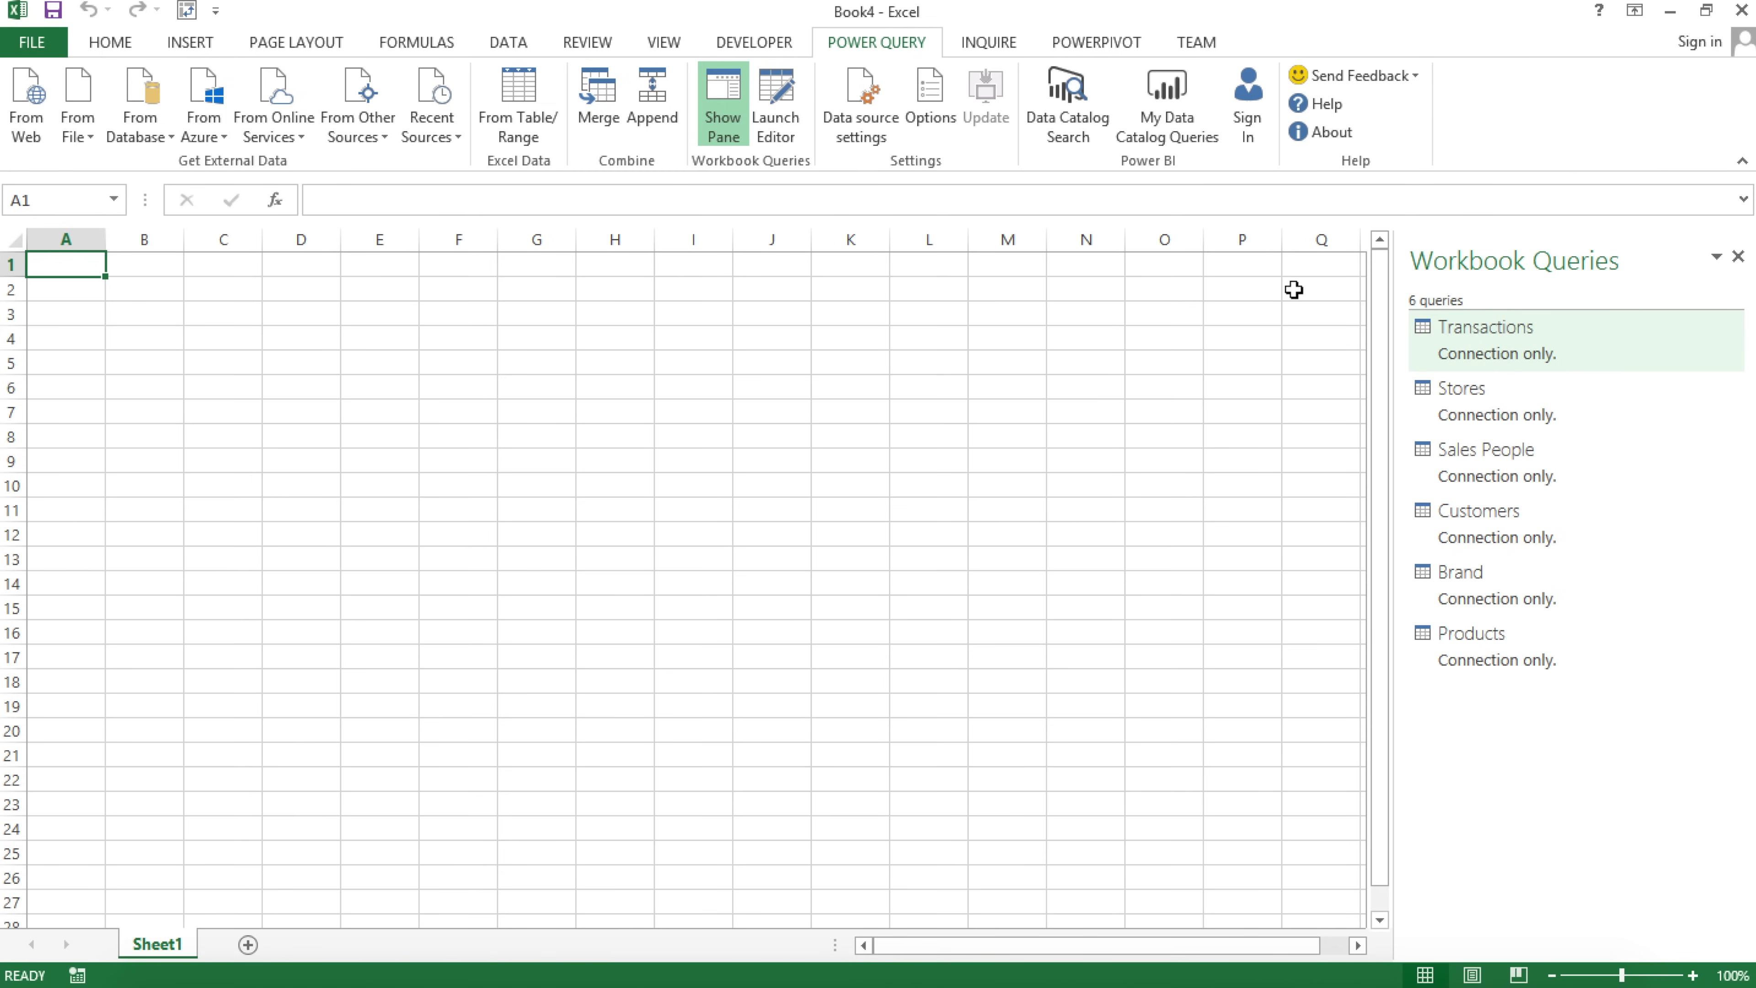
pyautogui.click(1476, 335)
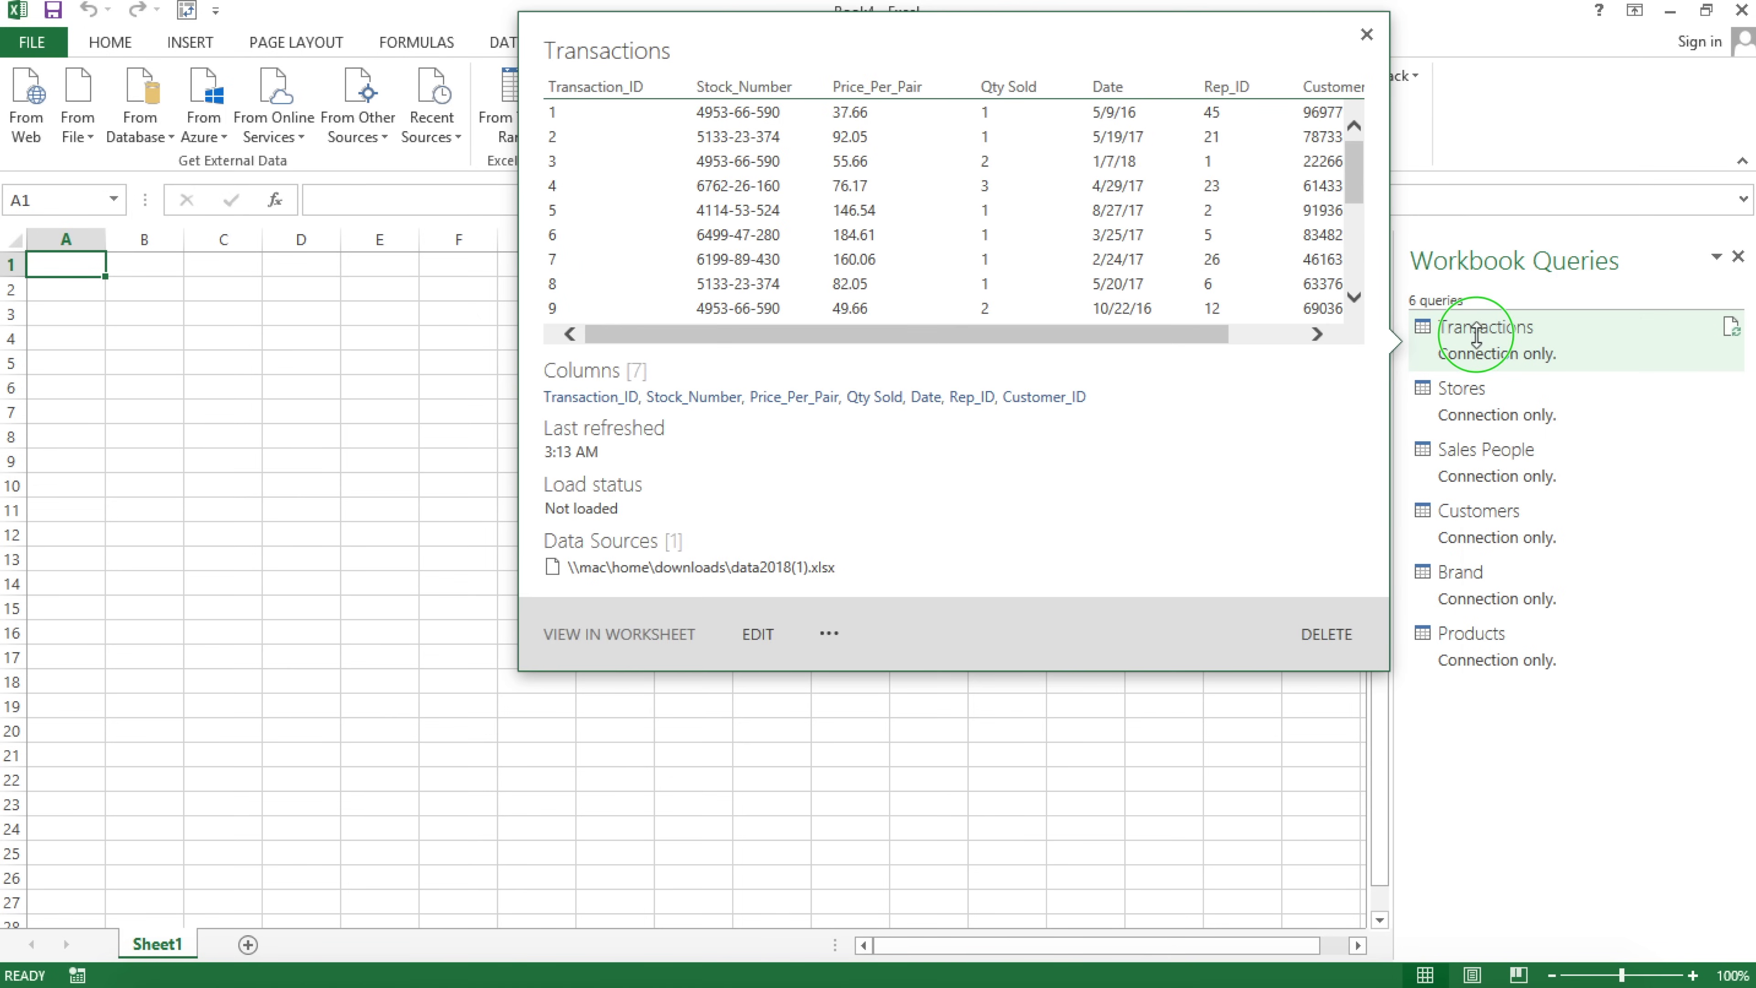
pyautogui.rightClick(1476, 334)
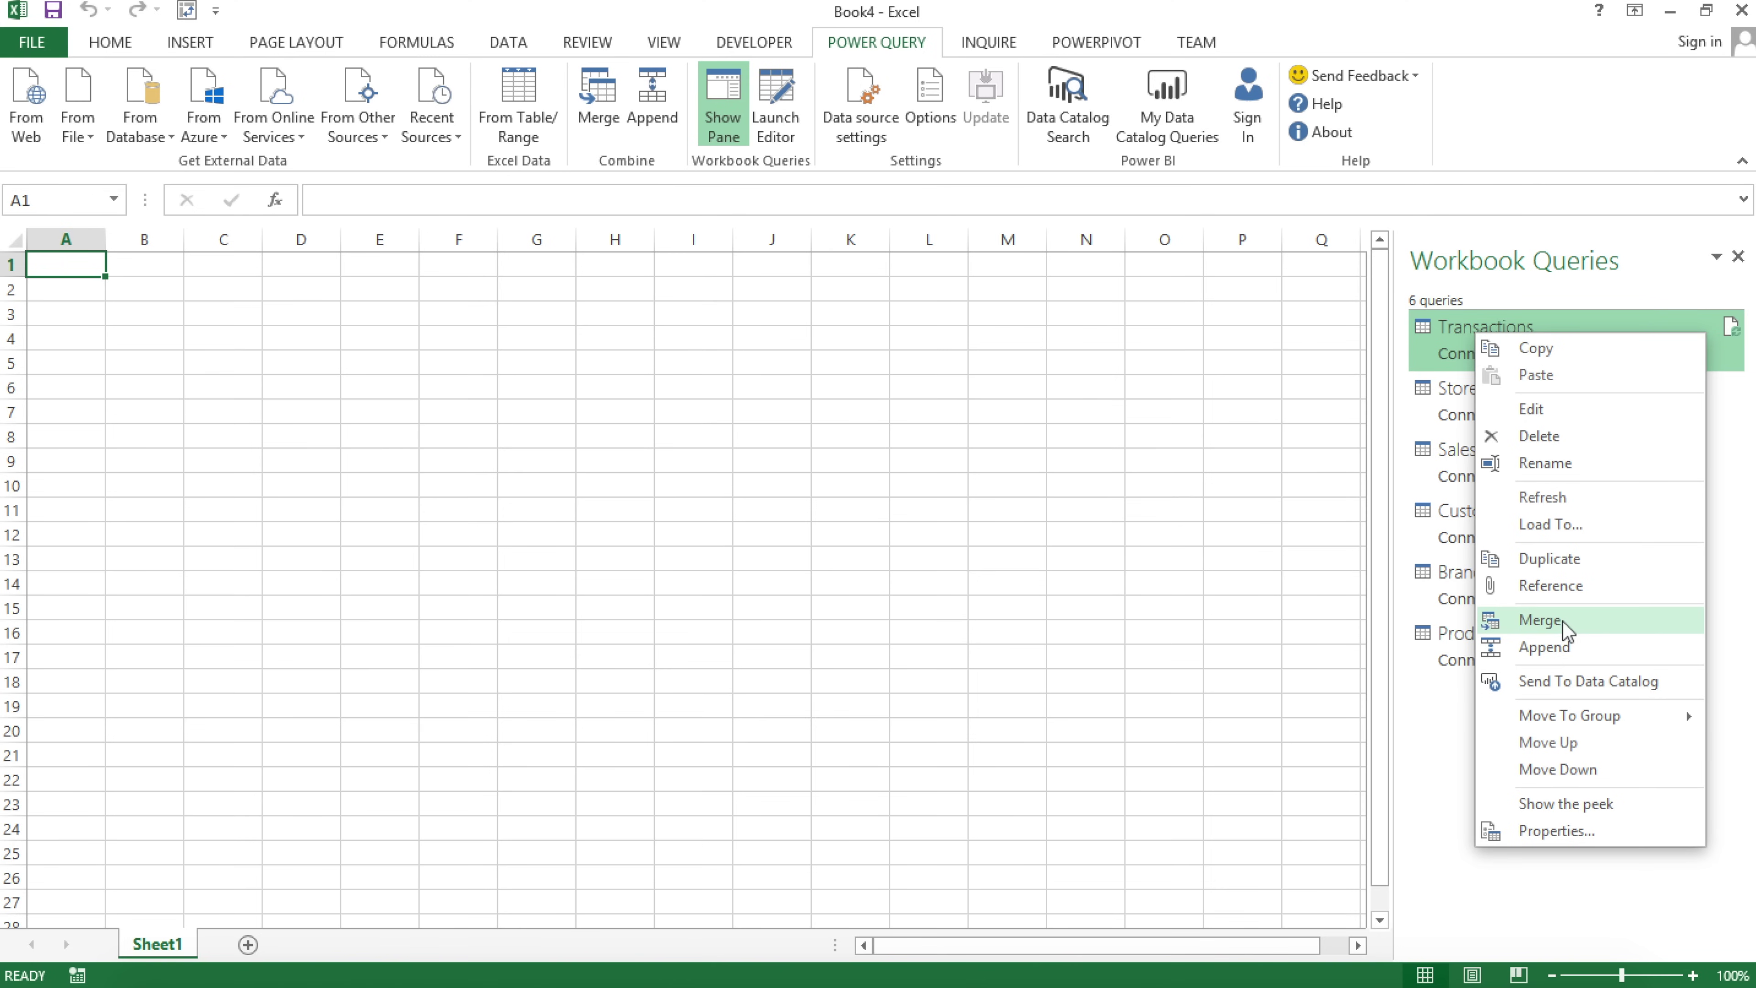
pyautogui.click(1540, 620)
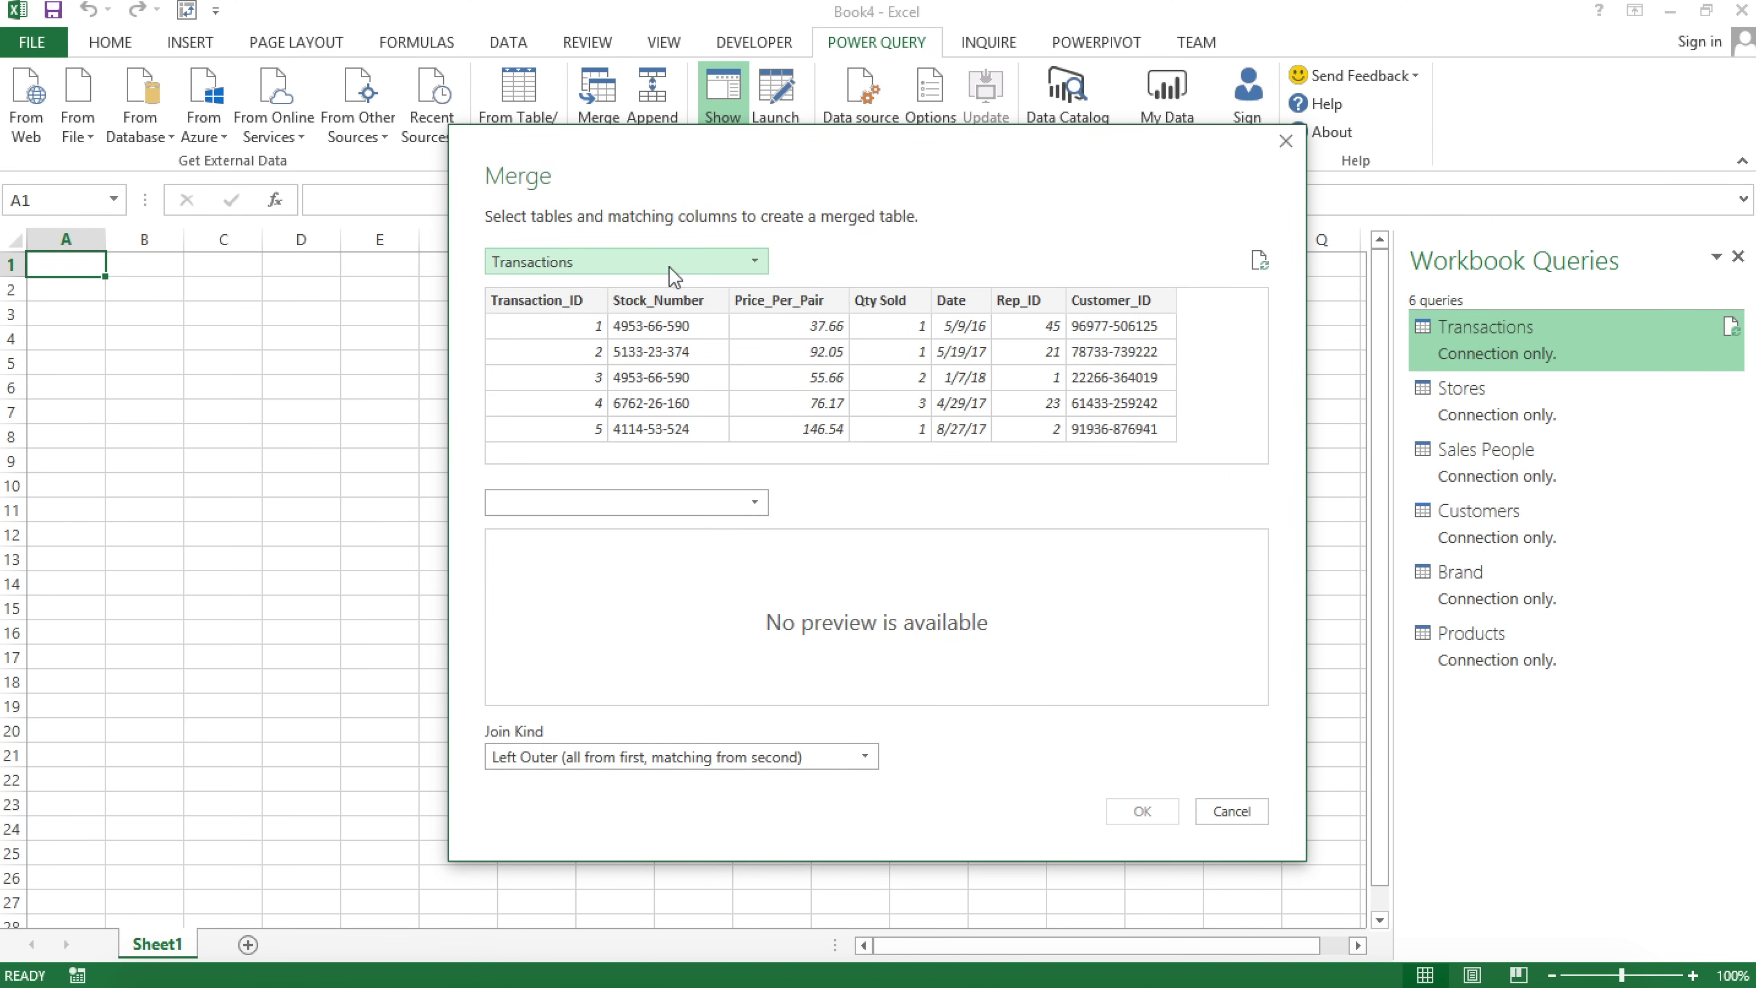
pyautogui.click(657, 509)
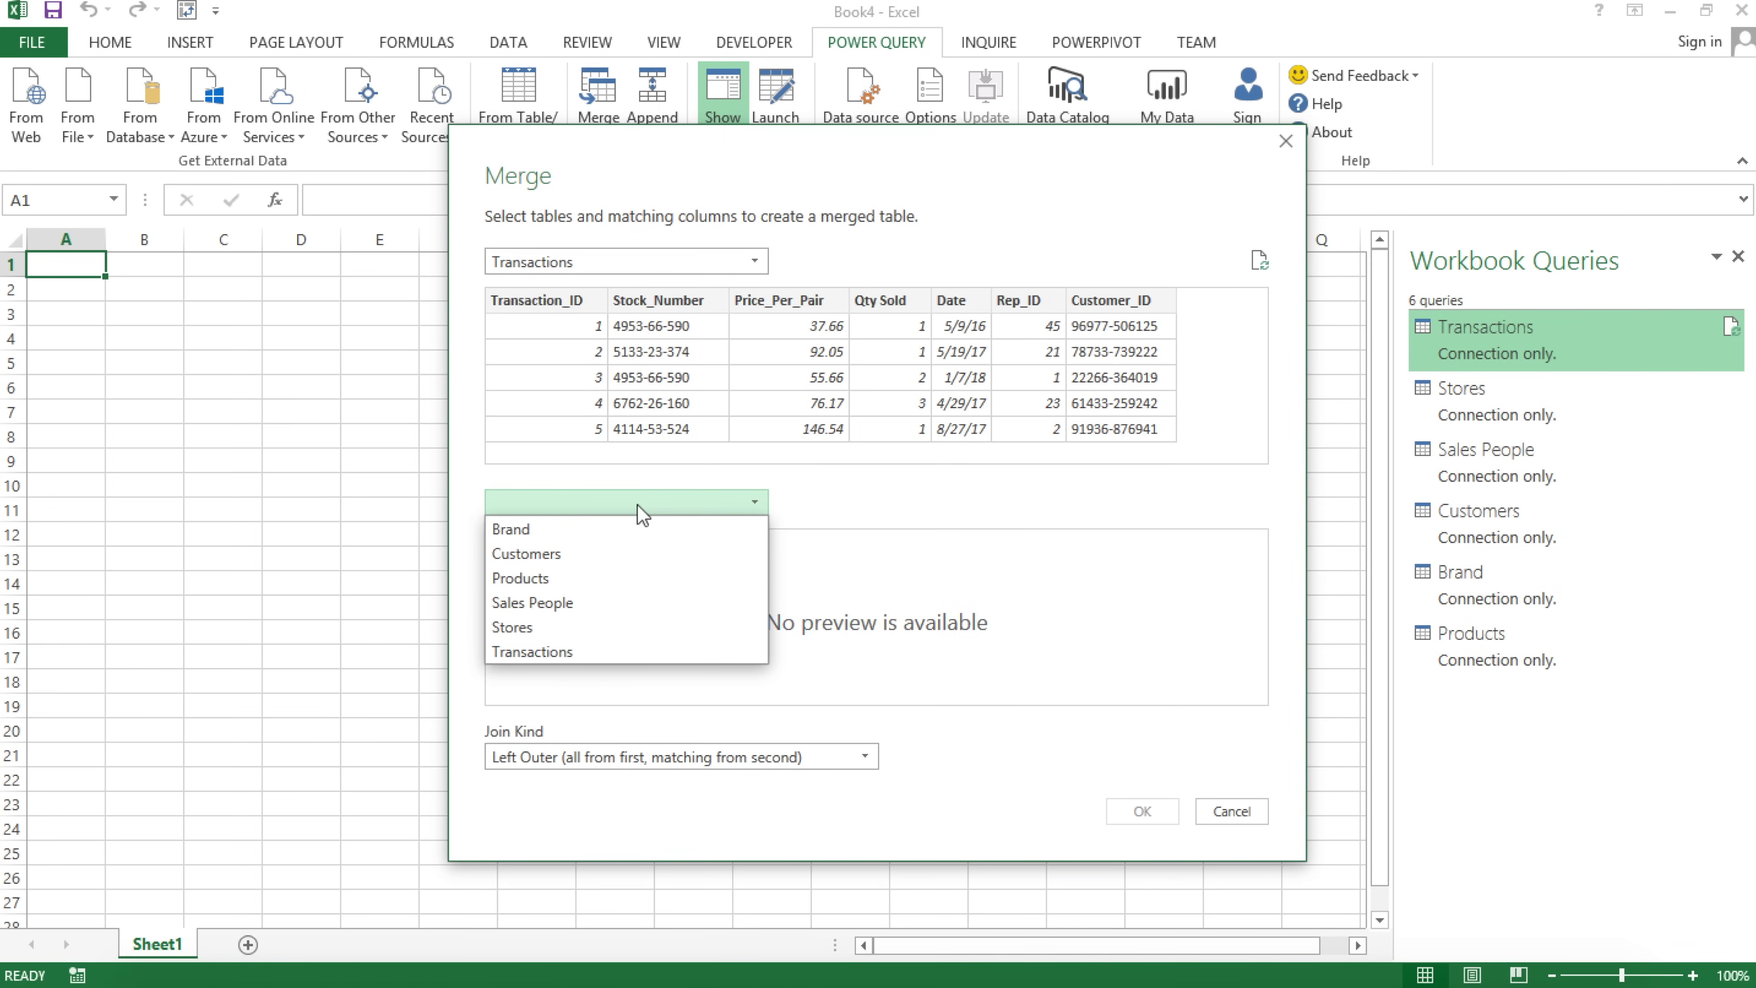
pyautogui.click(549, 553)
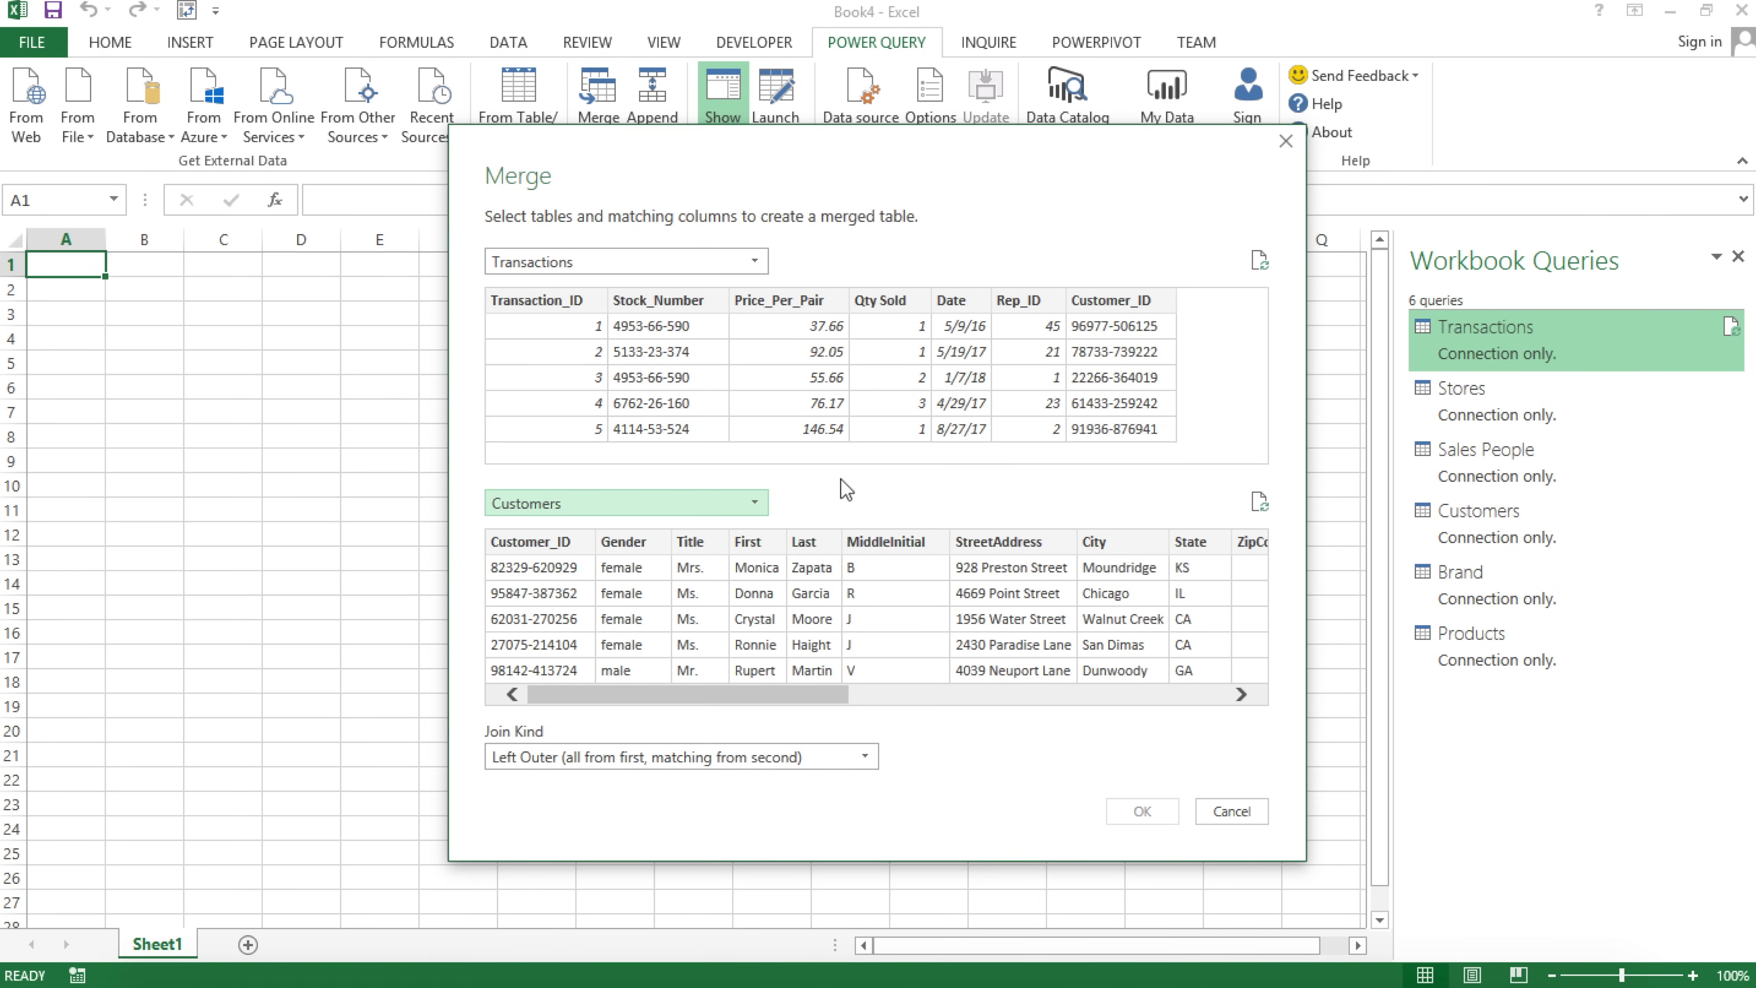
pyautogui.click(1106, 301)
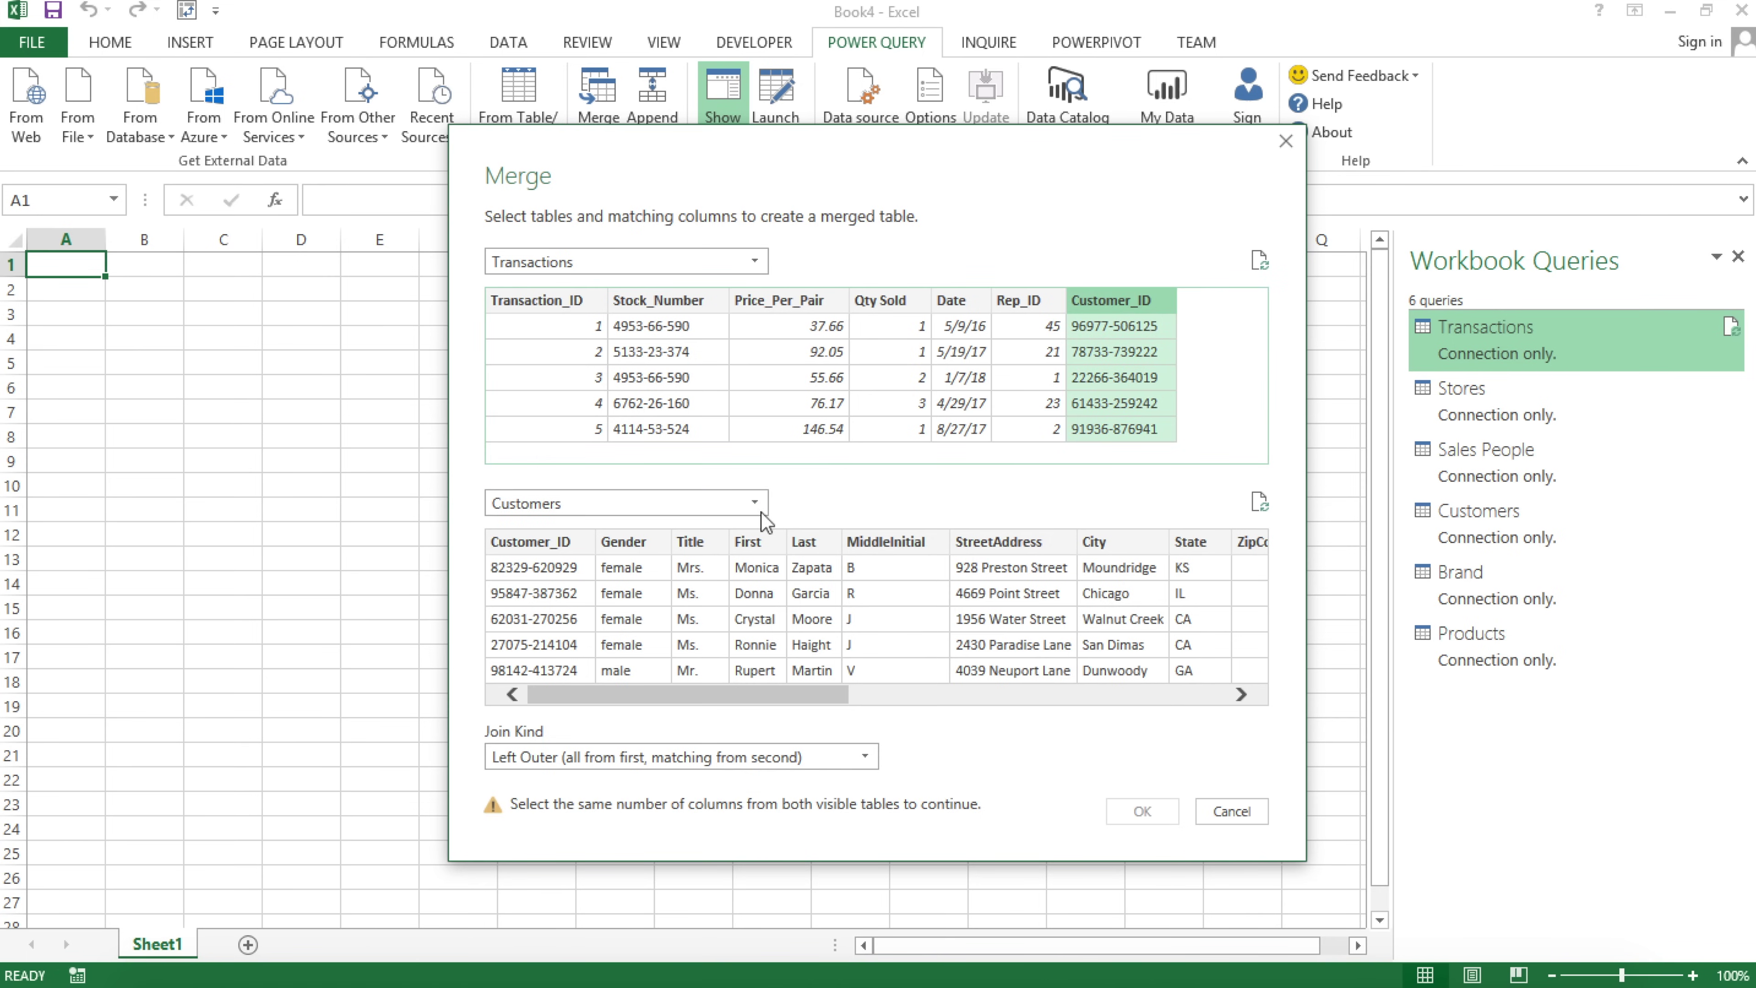
pyautogui.click(547, 543)
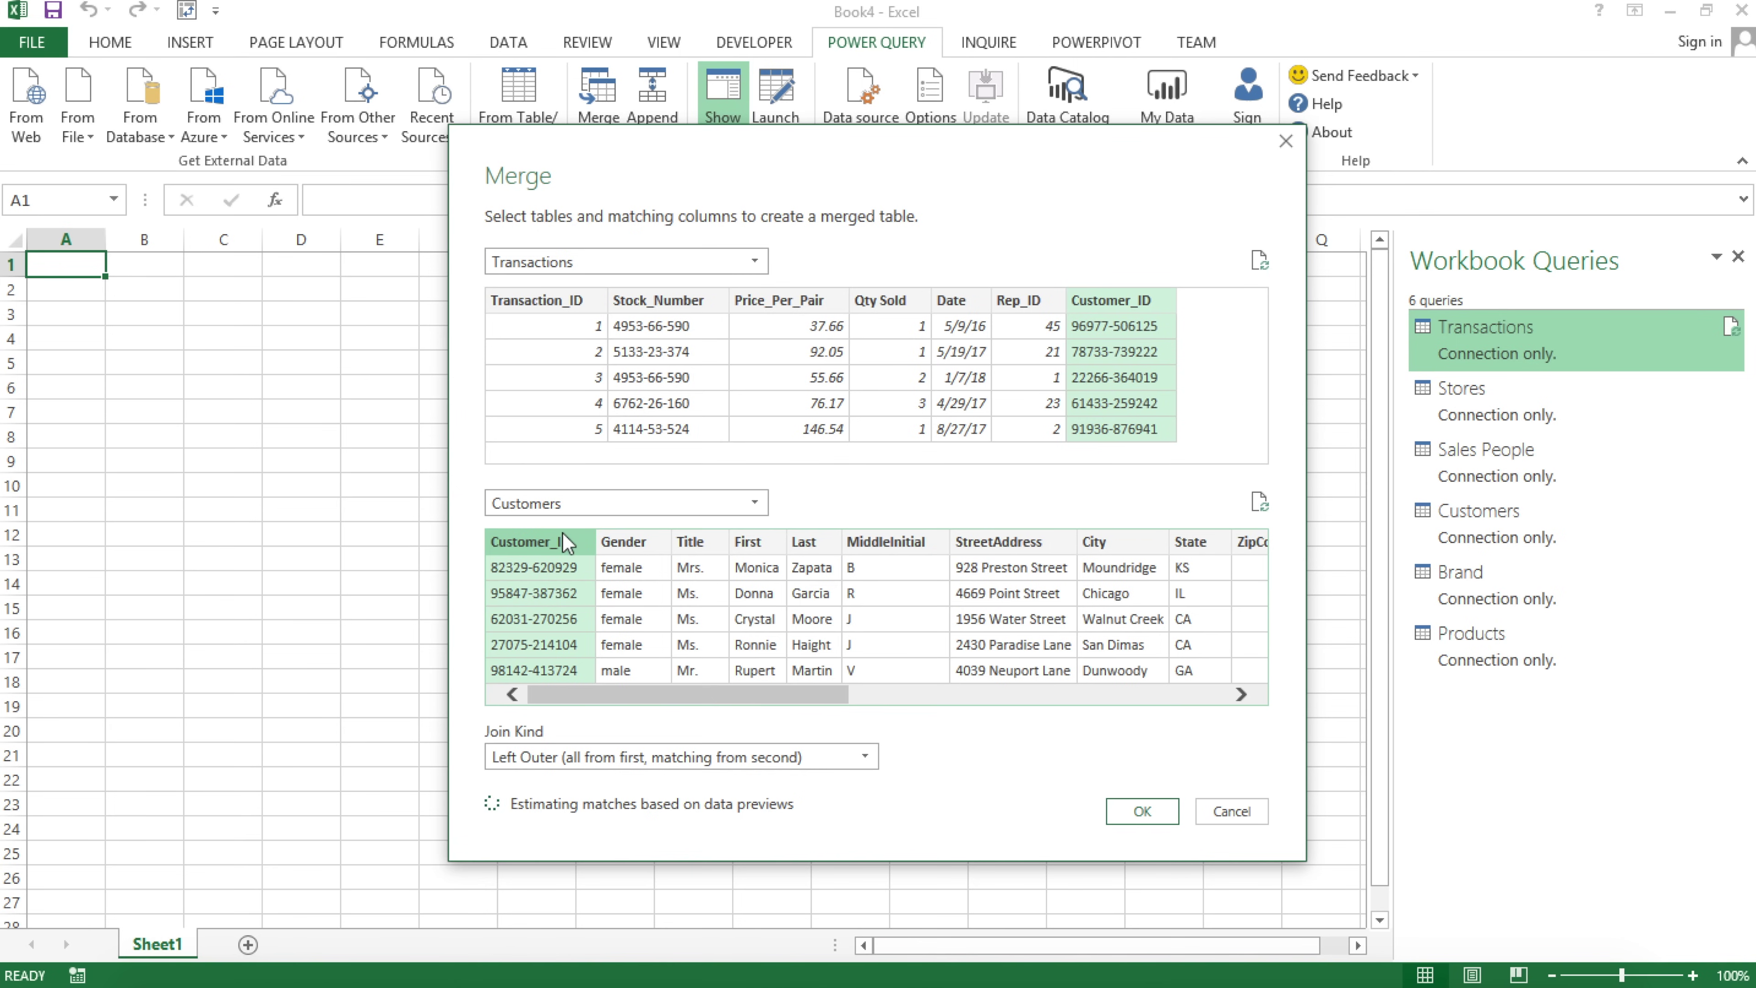
pyautogui.click(801, 759)
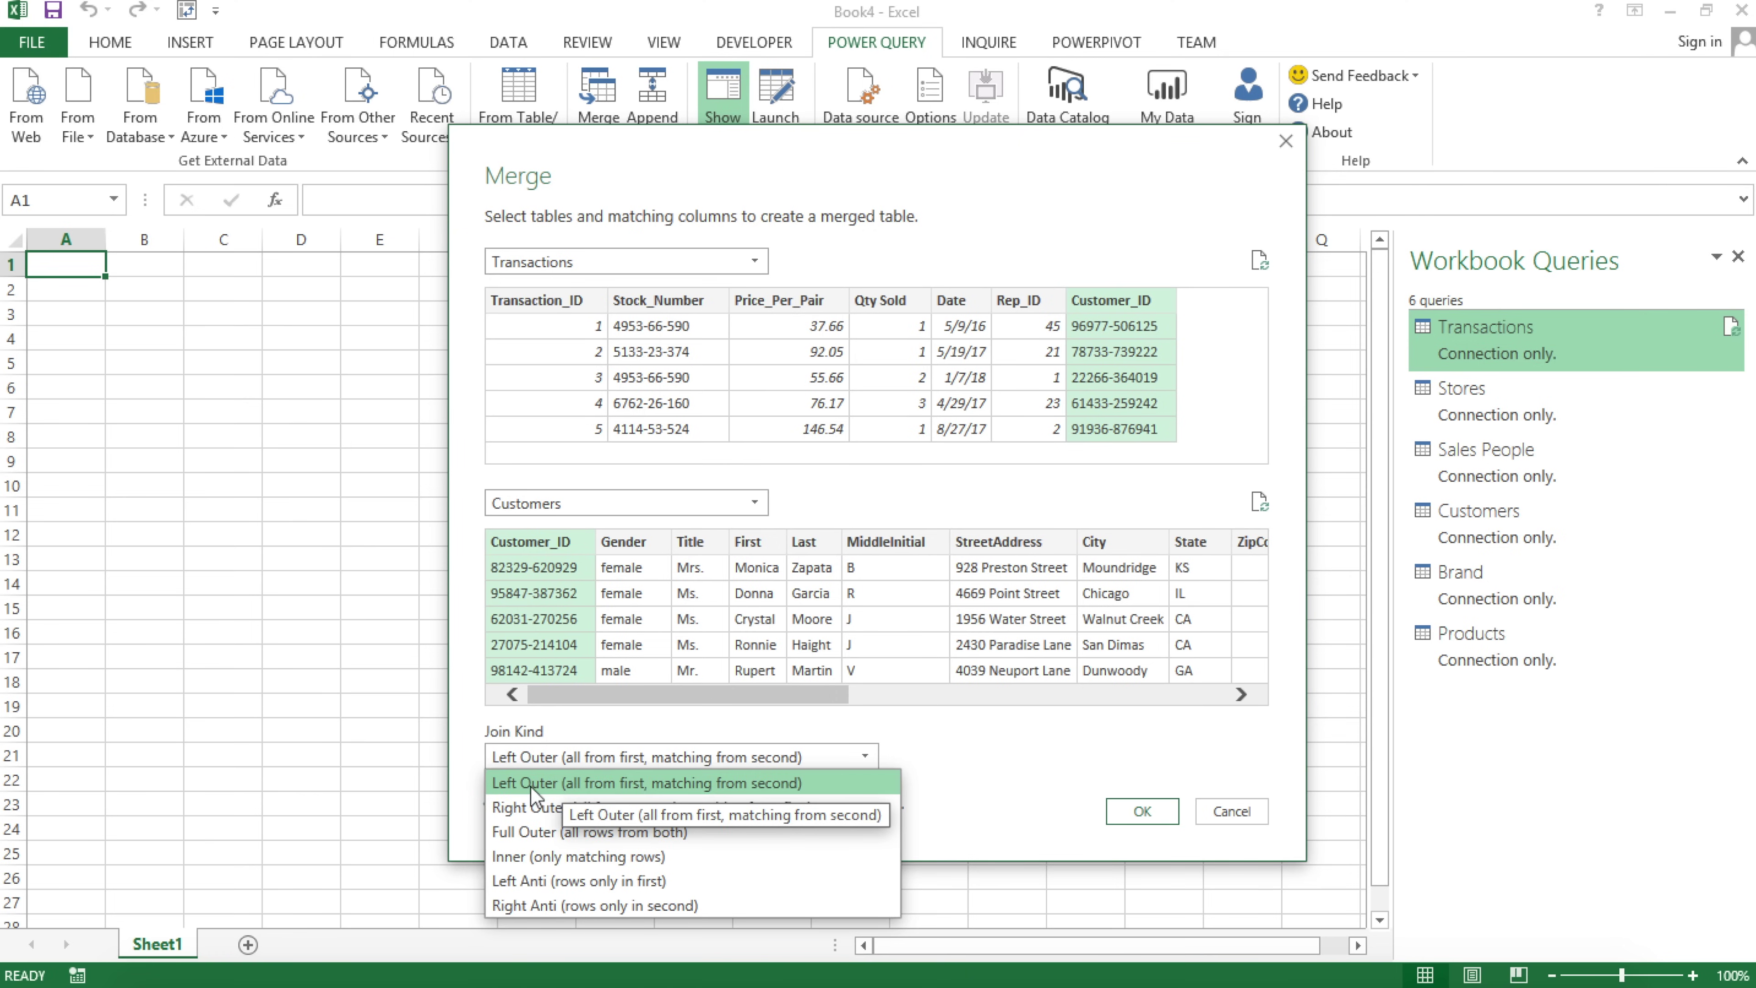
pyautogui.click(565, 782)
pyautogui.click(1138, 811)
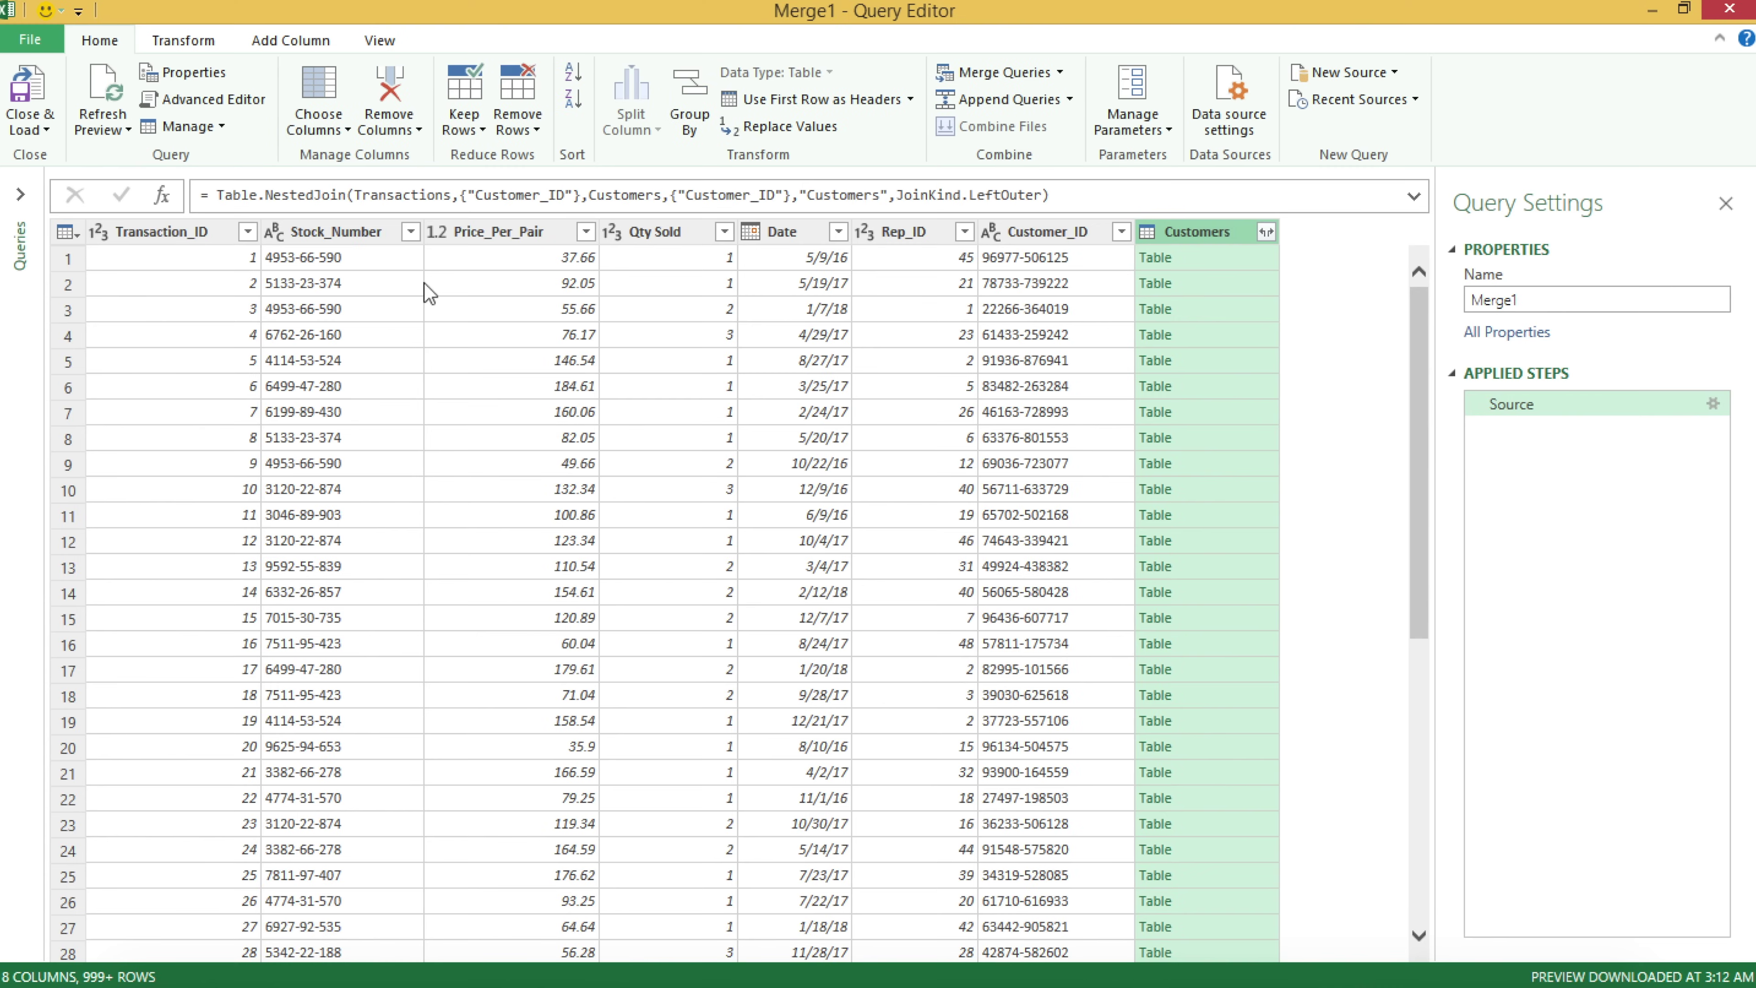
# Expand the merged Customers column to include only Gender, City and State.
pyautogui.click(1268, 233)
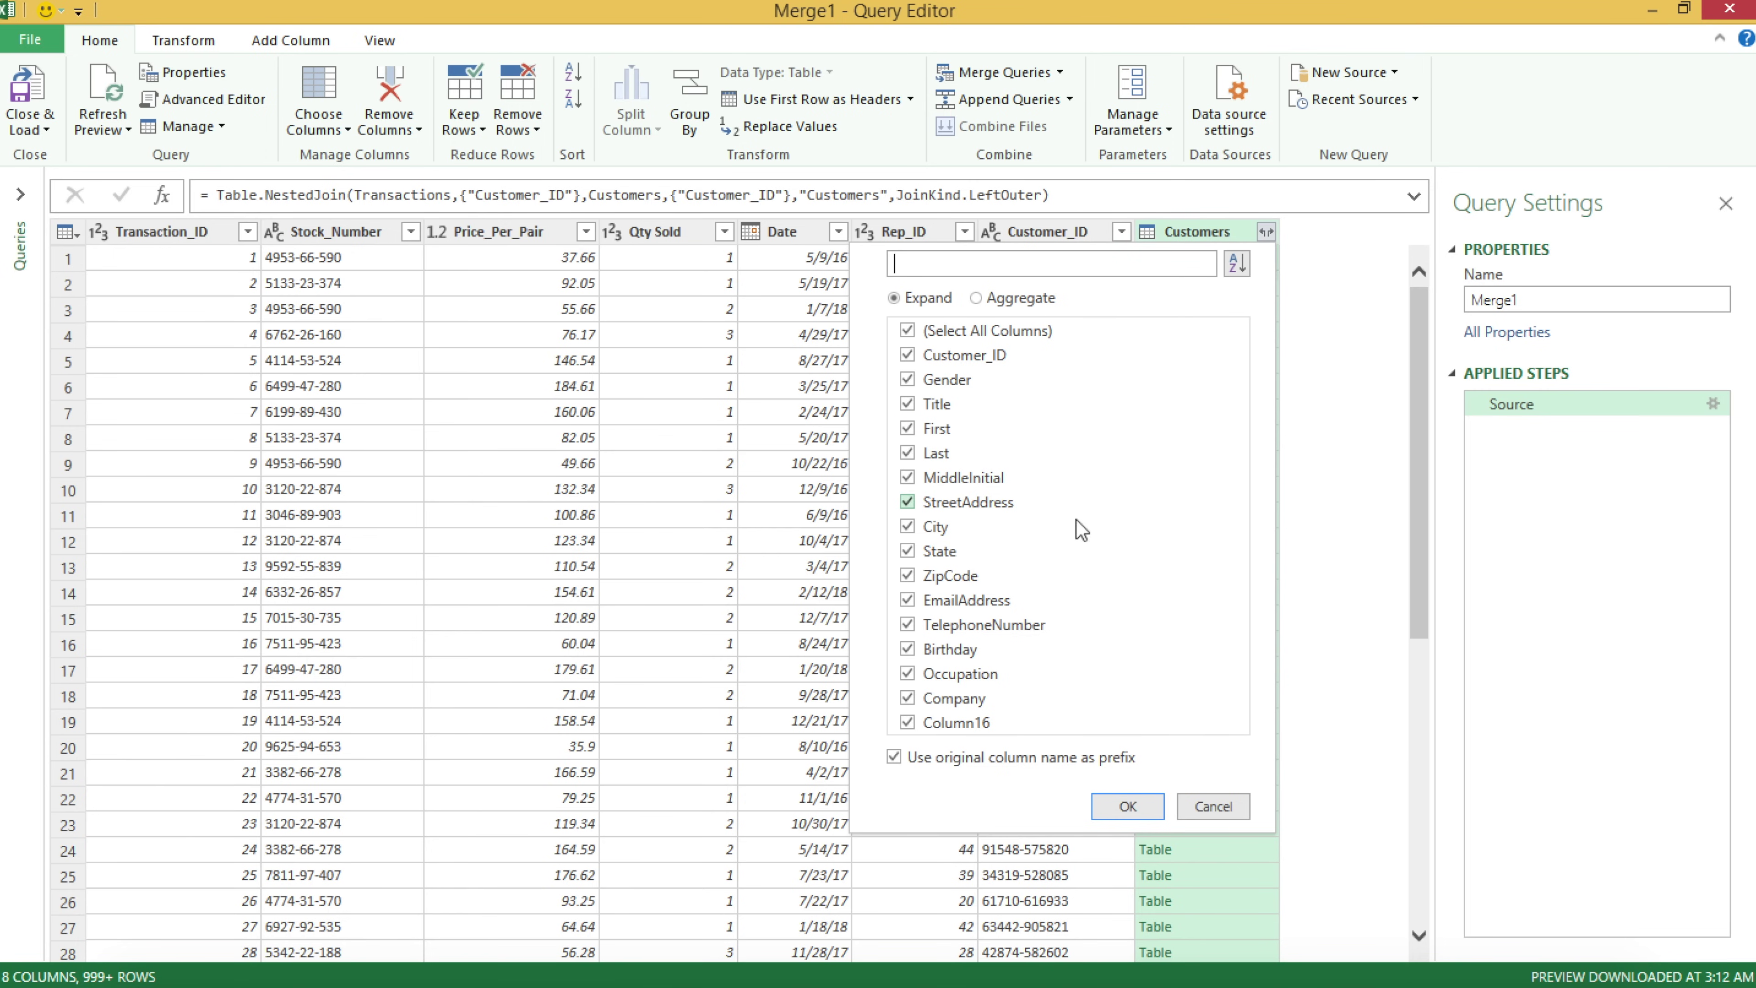
pyautogui.click(909, 334)
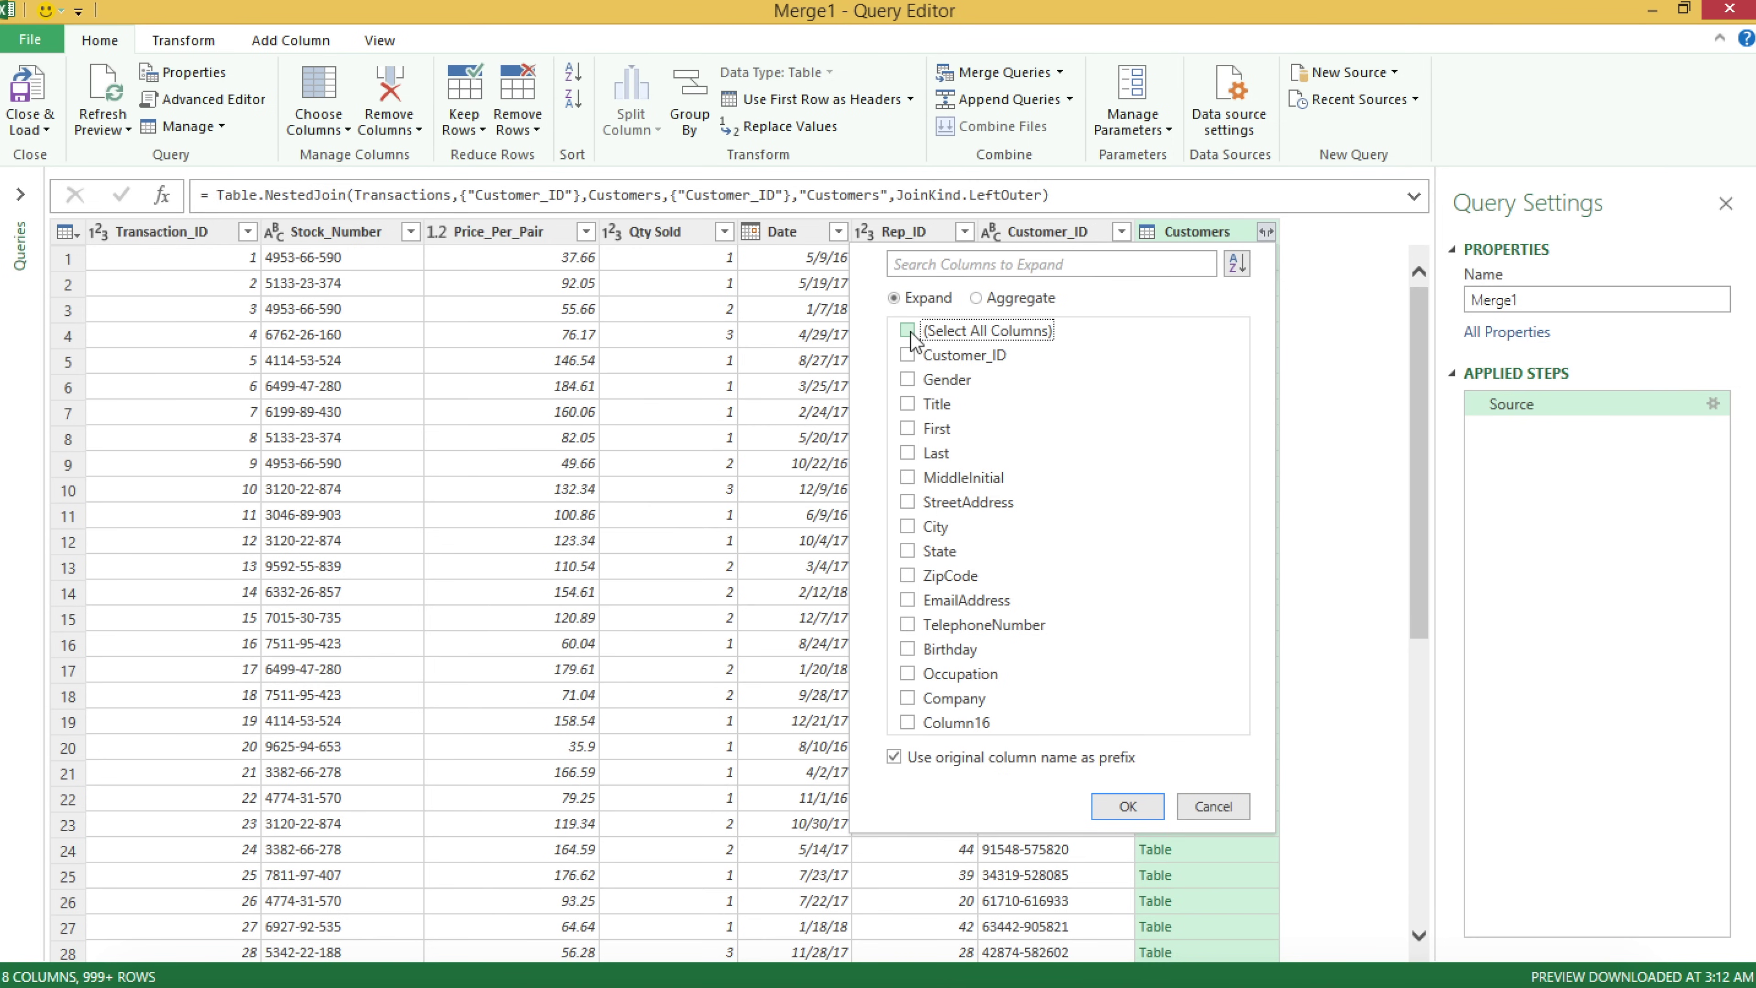
pyautogui.click(908, 380)
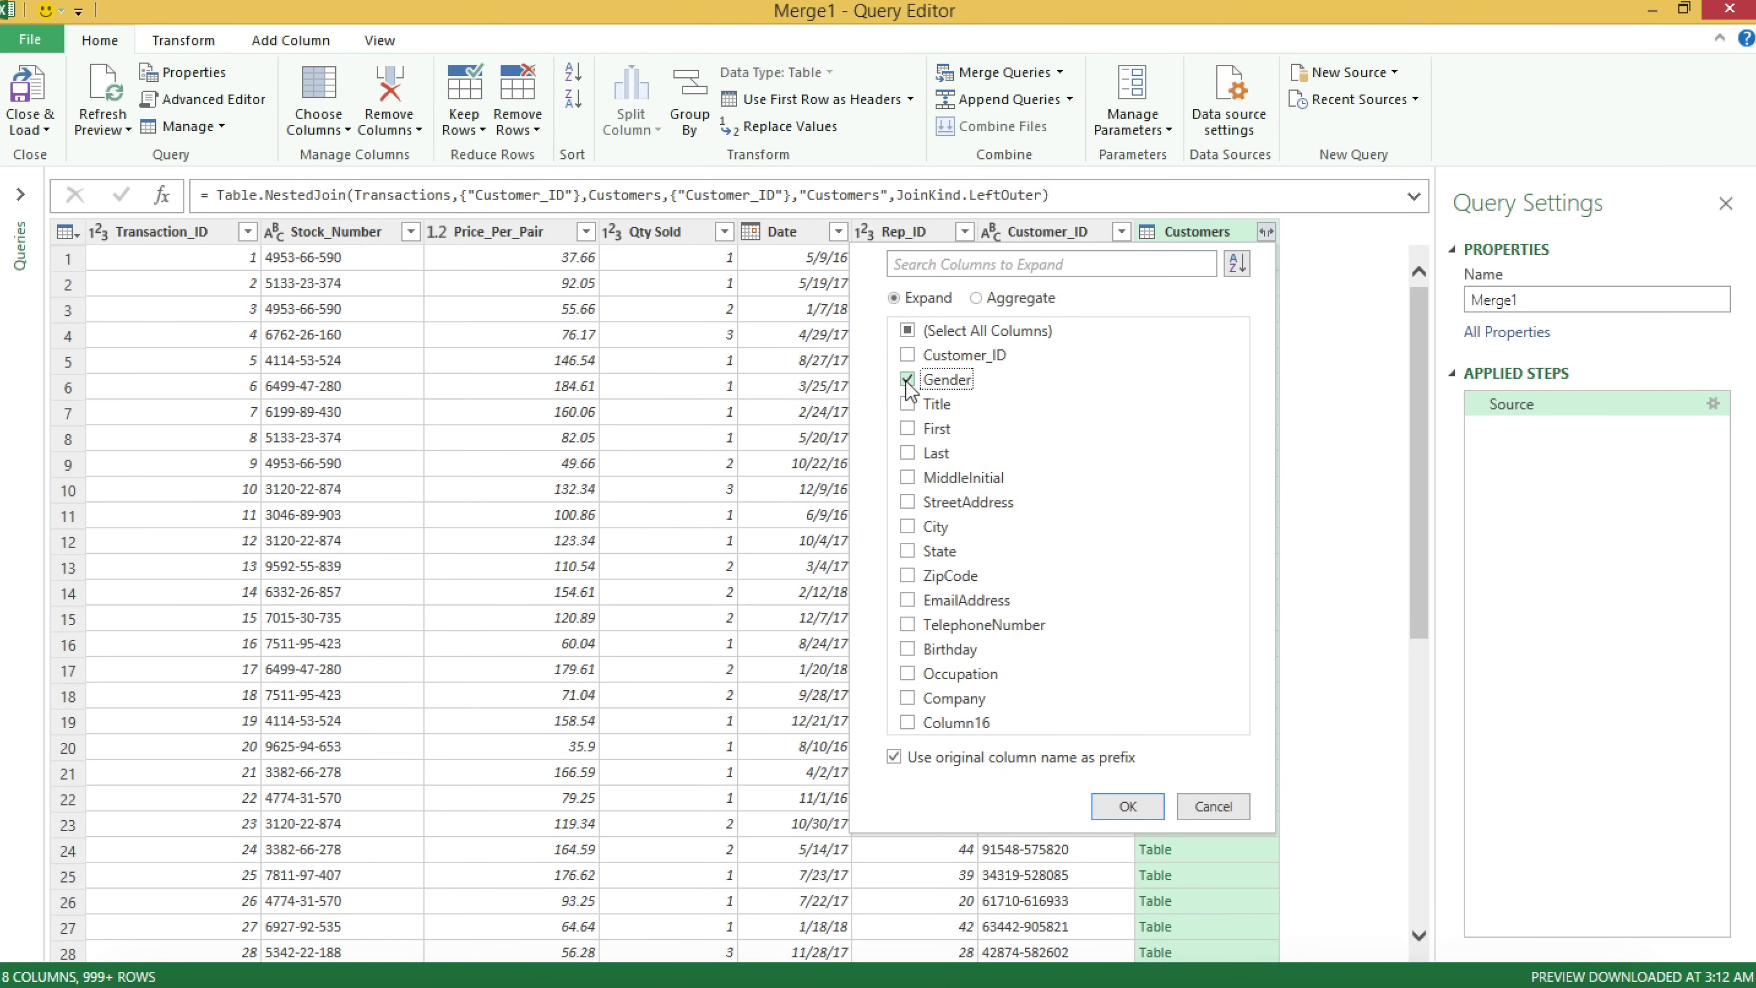
pyautogui.click(906, 526)
pyautogui.click(907, 551)
pyautogui.click(1126, 807)
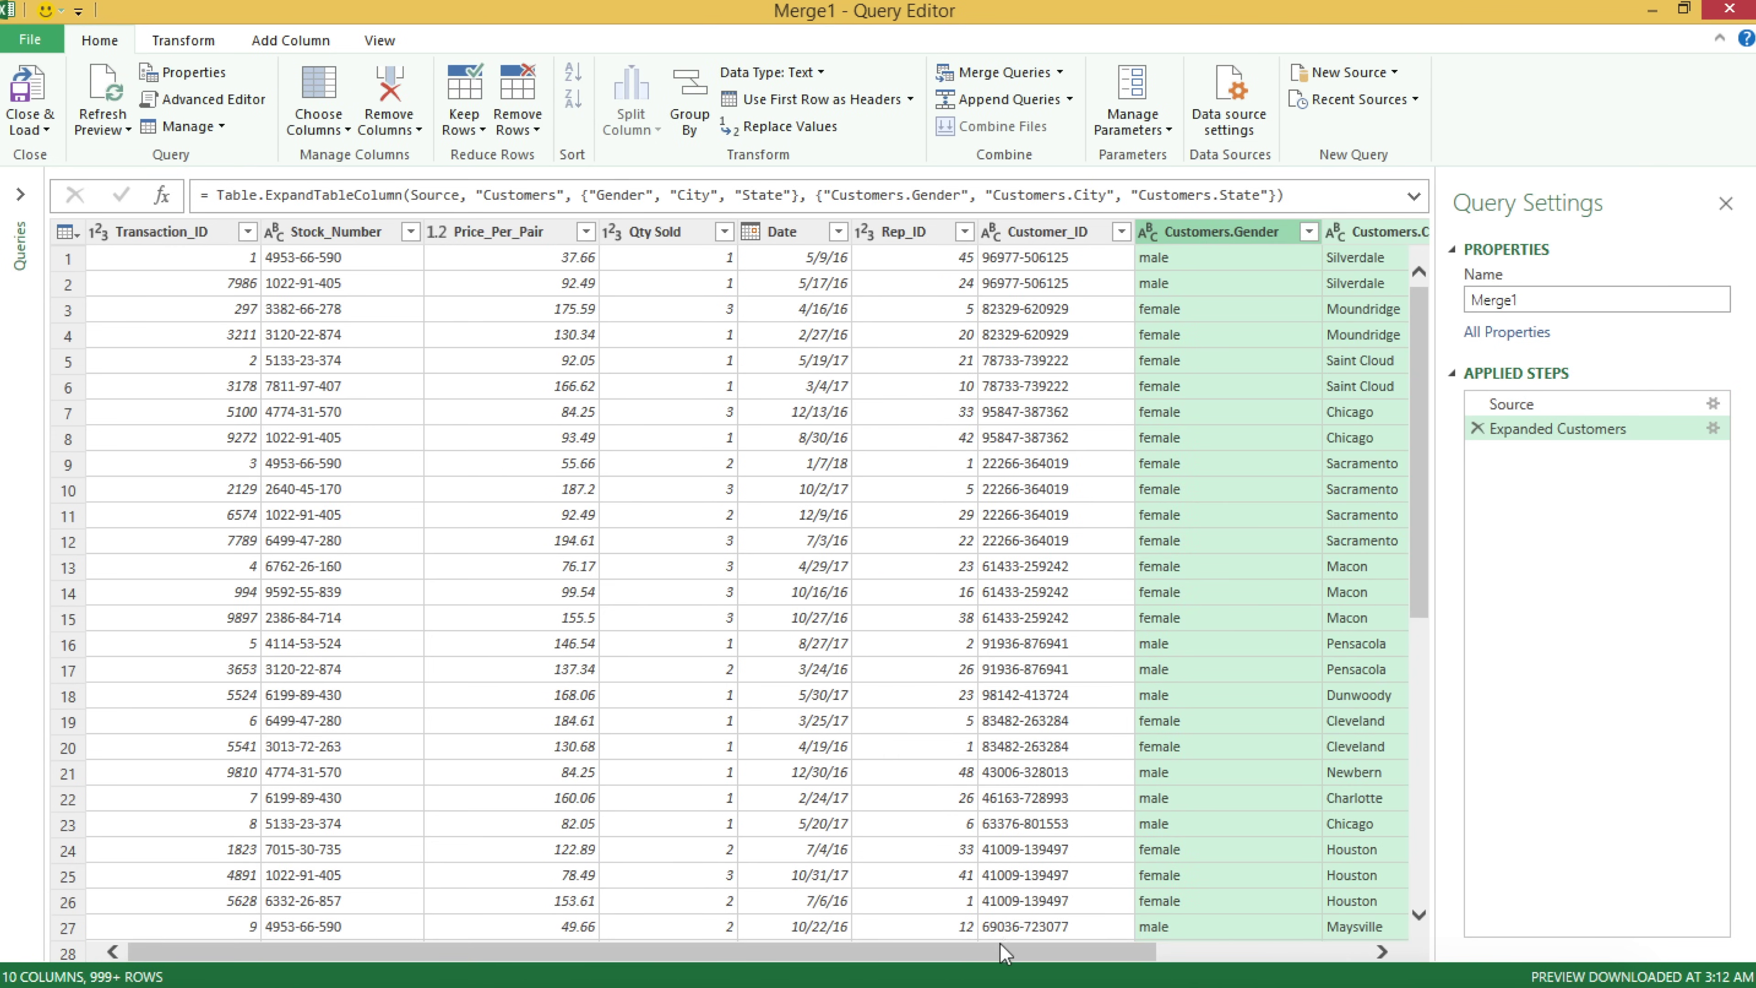
pyautogui.click(943, 950)
pyautogui.moveTo(943, 949); pyautogui.dragTo(1153, 950)
pyautogui.moveTo(1037, 950); pyautogui.dragTo(767, 958)
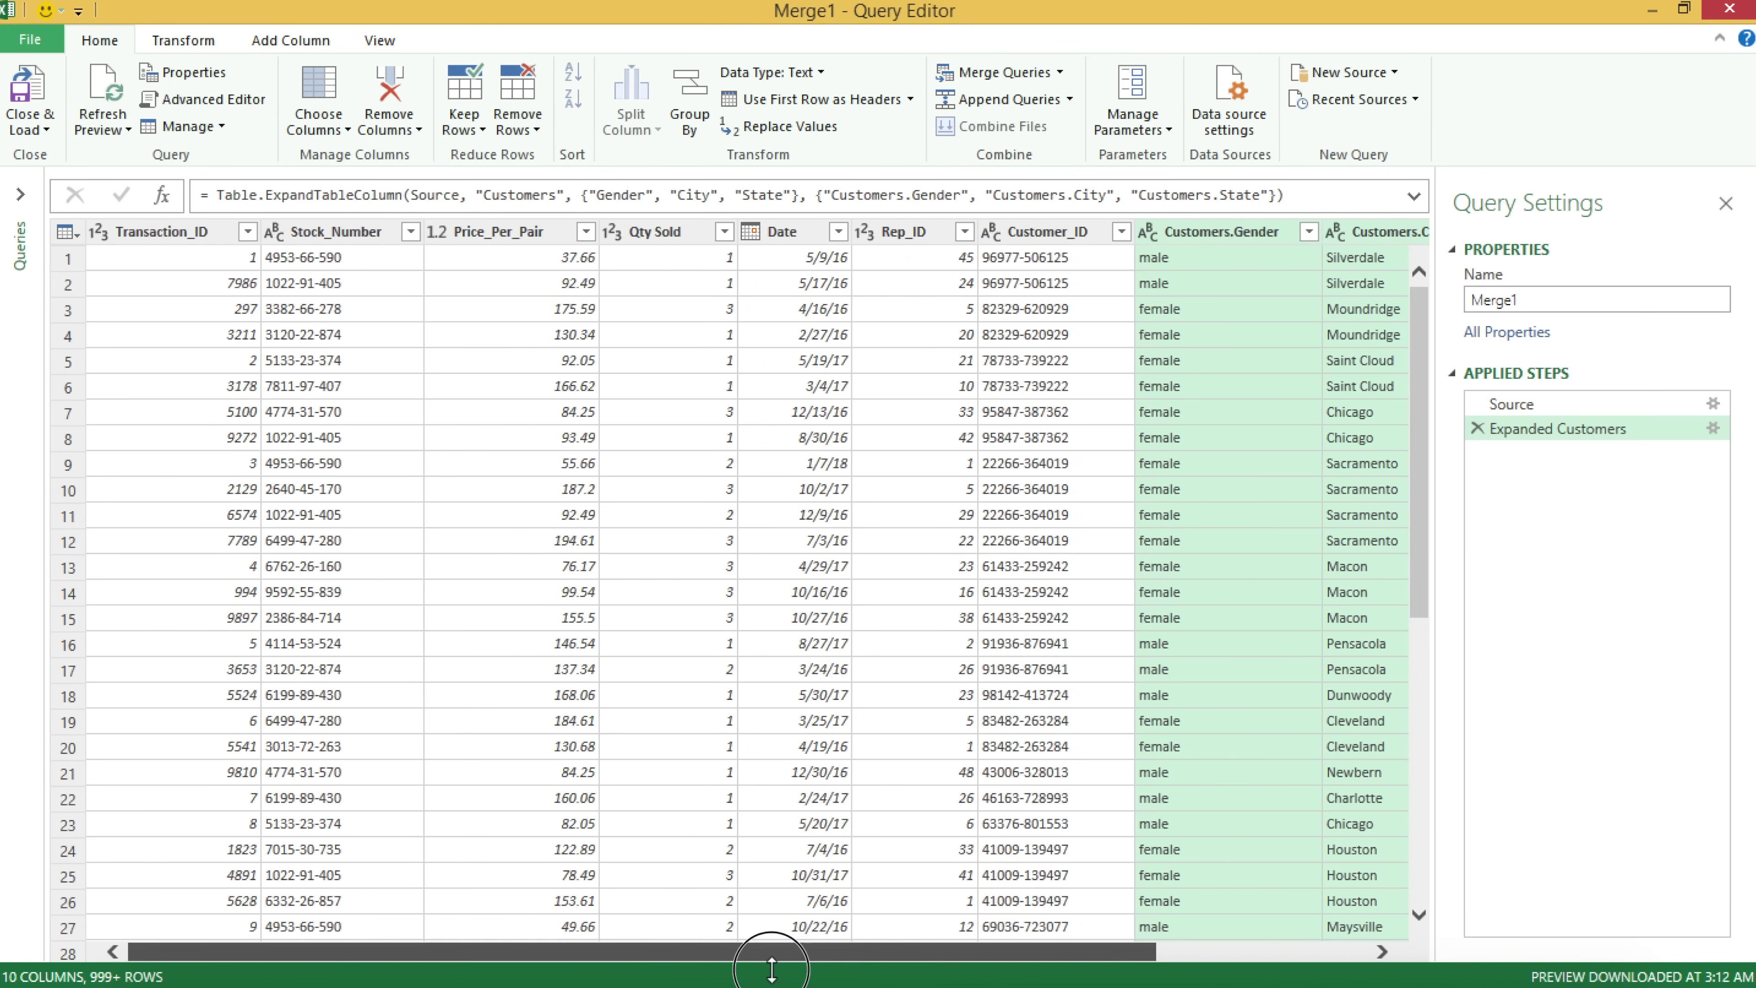
# Rename the merged query to Combined.
pyautogui.doubleClick(1554, 302)
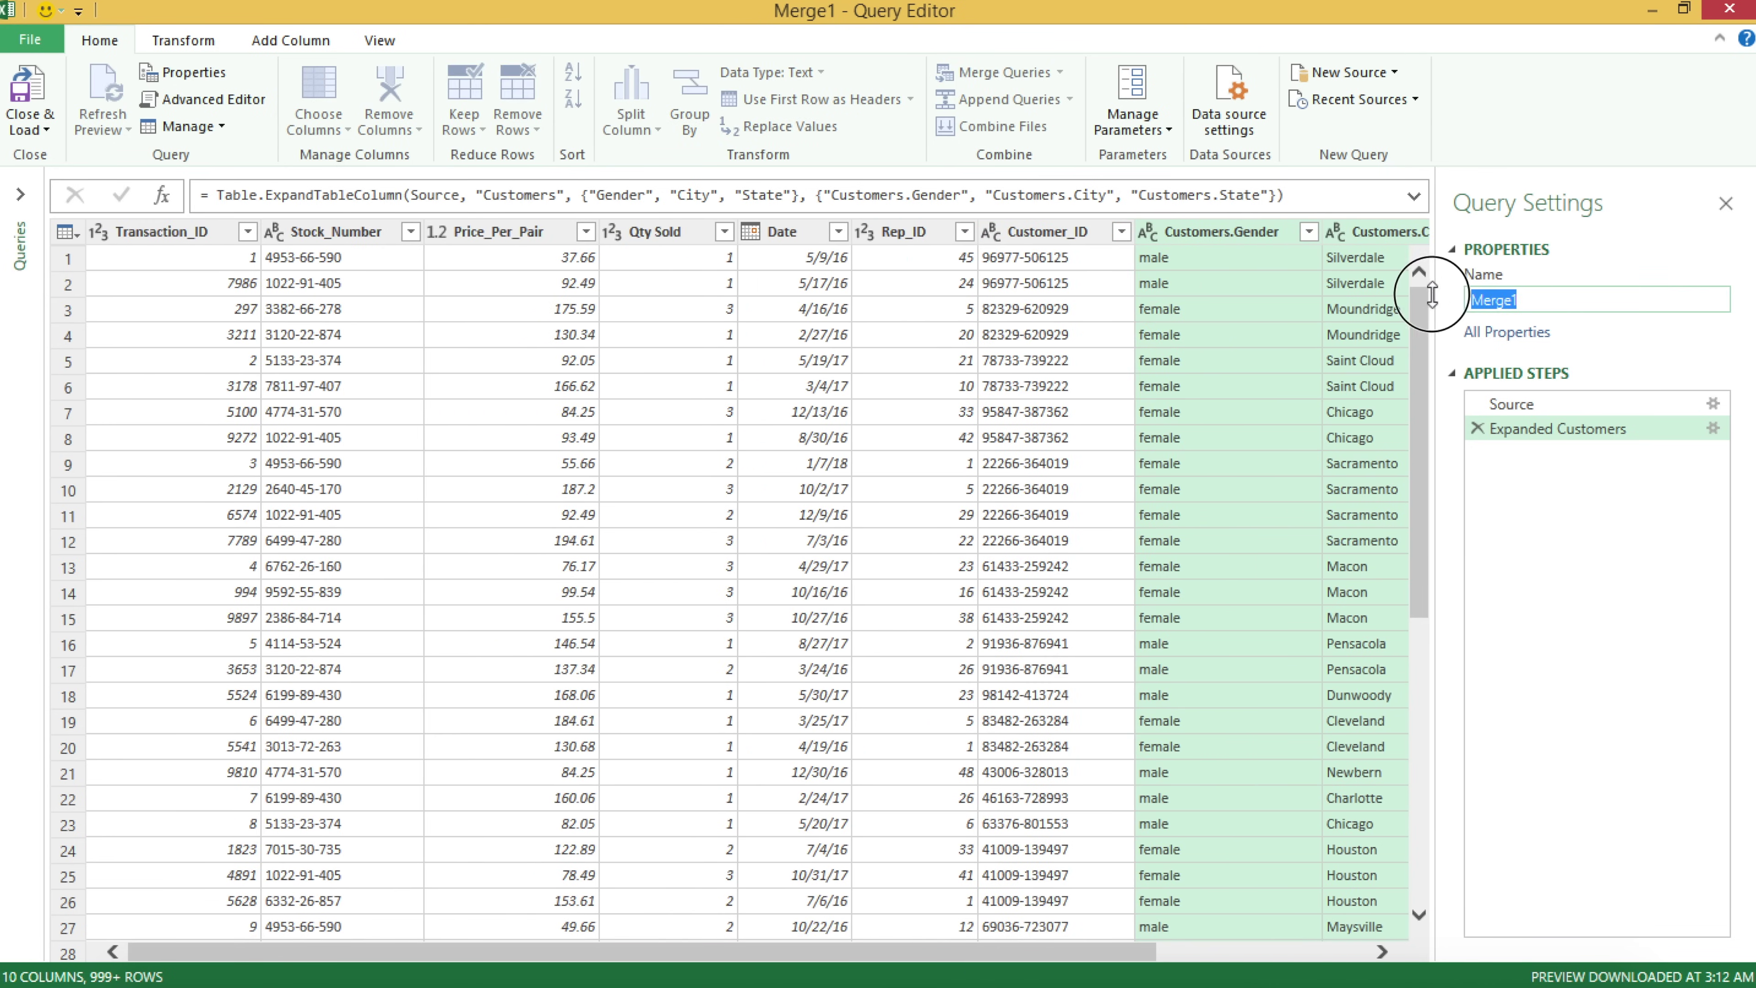
pyautogui.press('BackSpace')
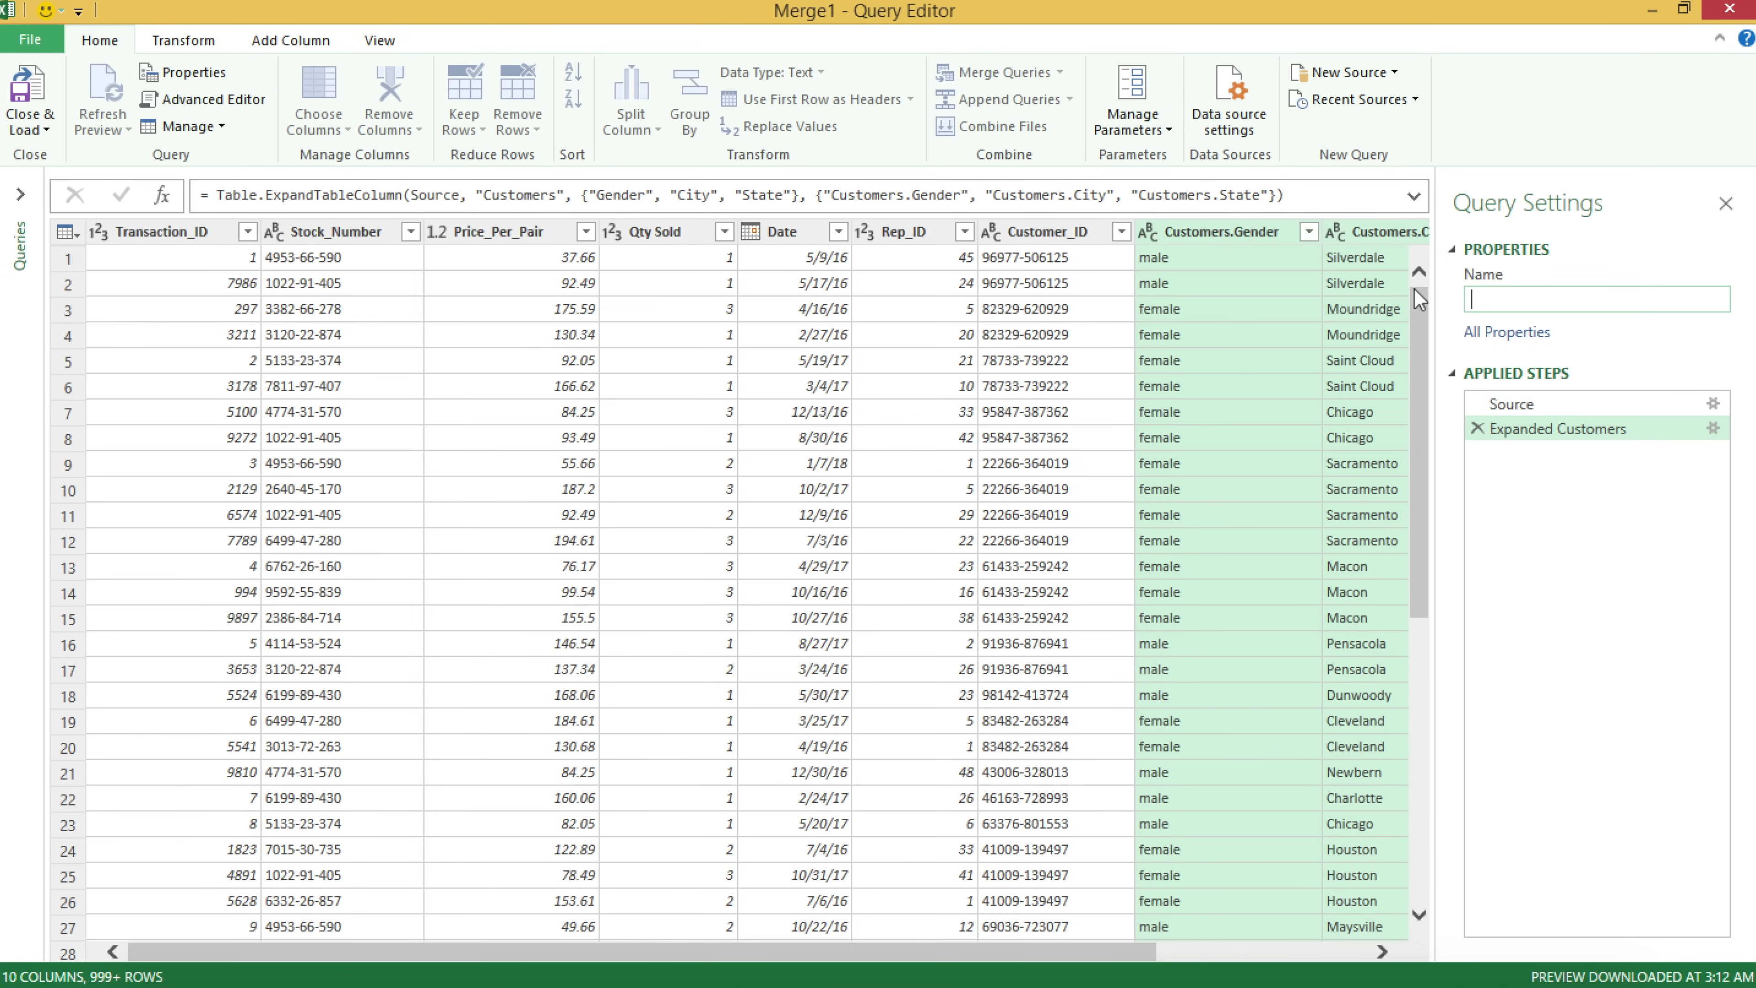
pyautogui.write('Combinded')
pyautogui.press('Return')
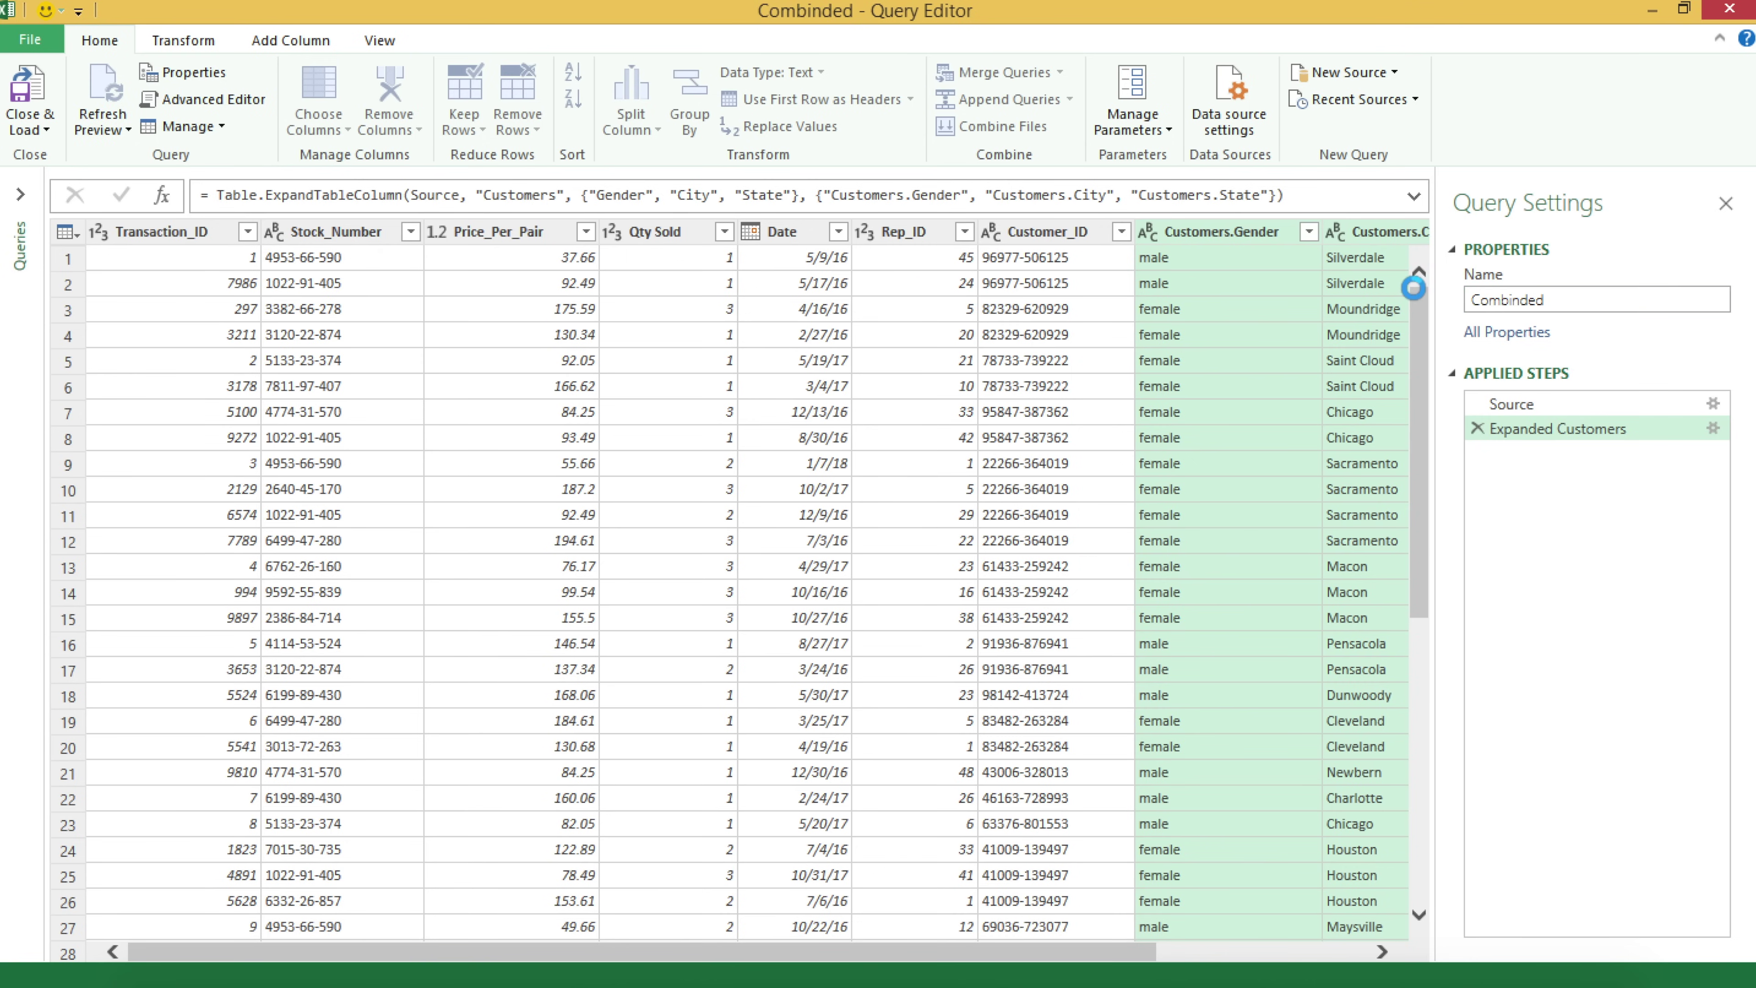
pyautogui.click(1526, 301)
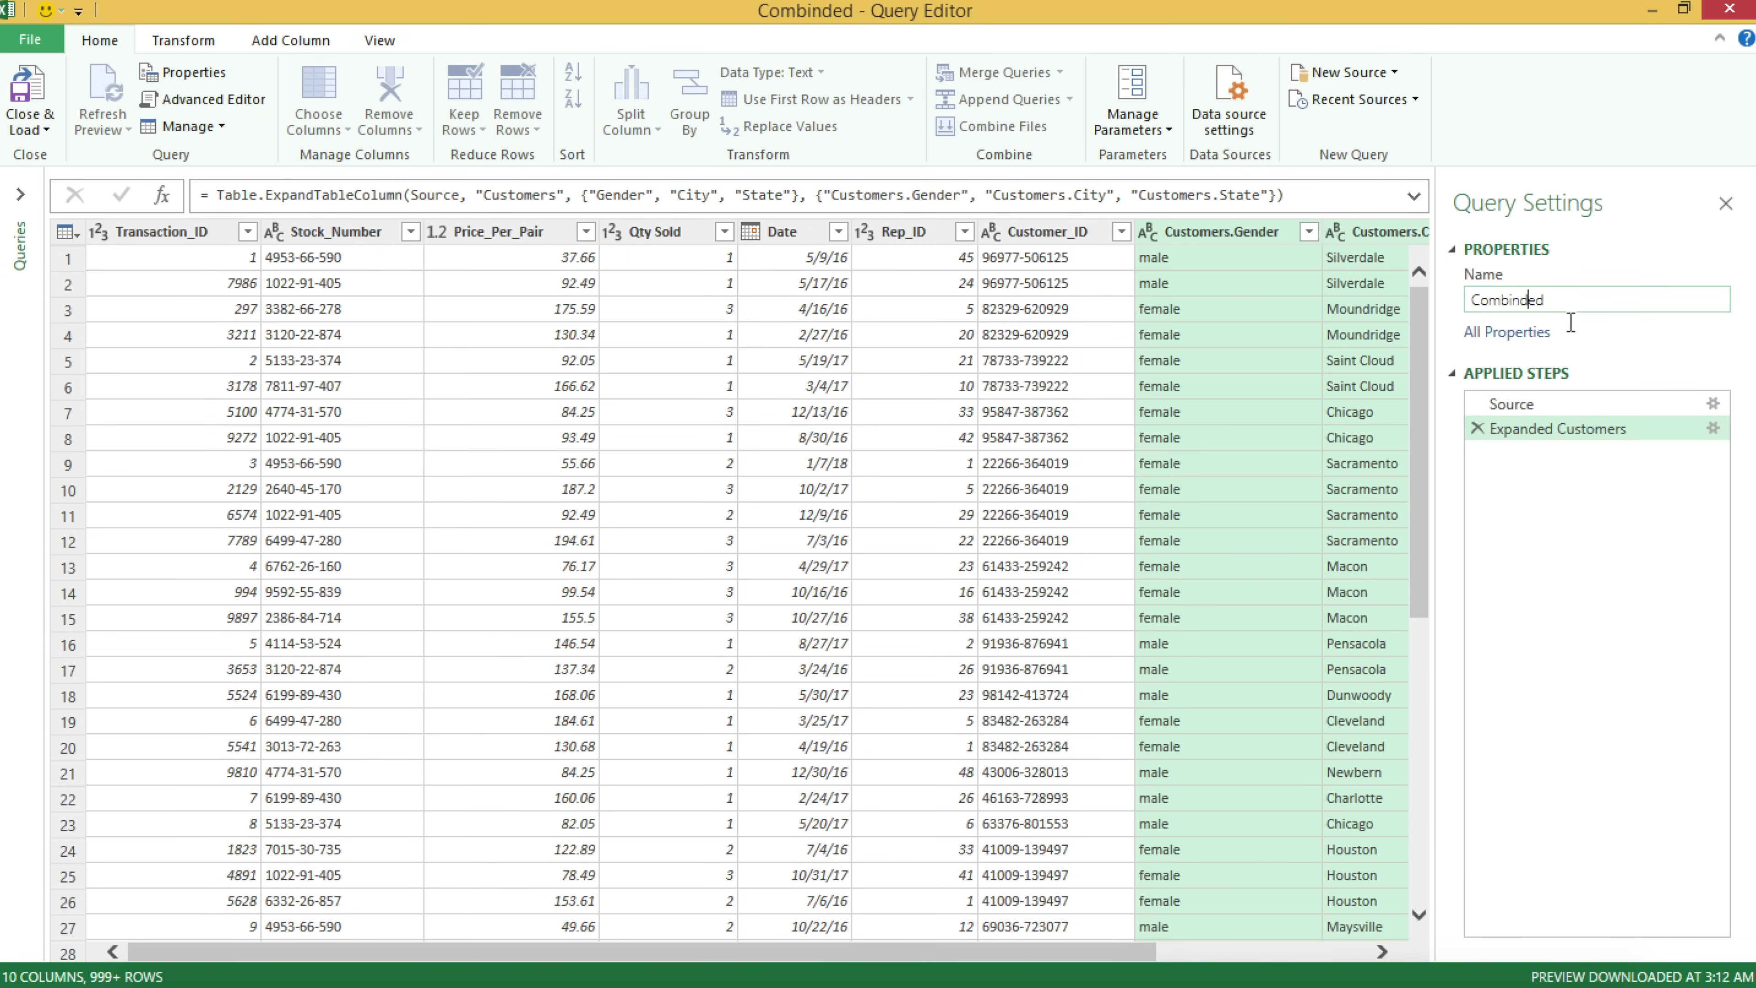
pyautogui.press('BackSpace')
pyautogui.press('Return')
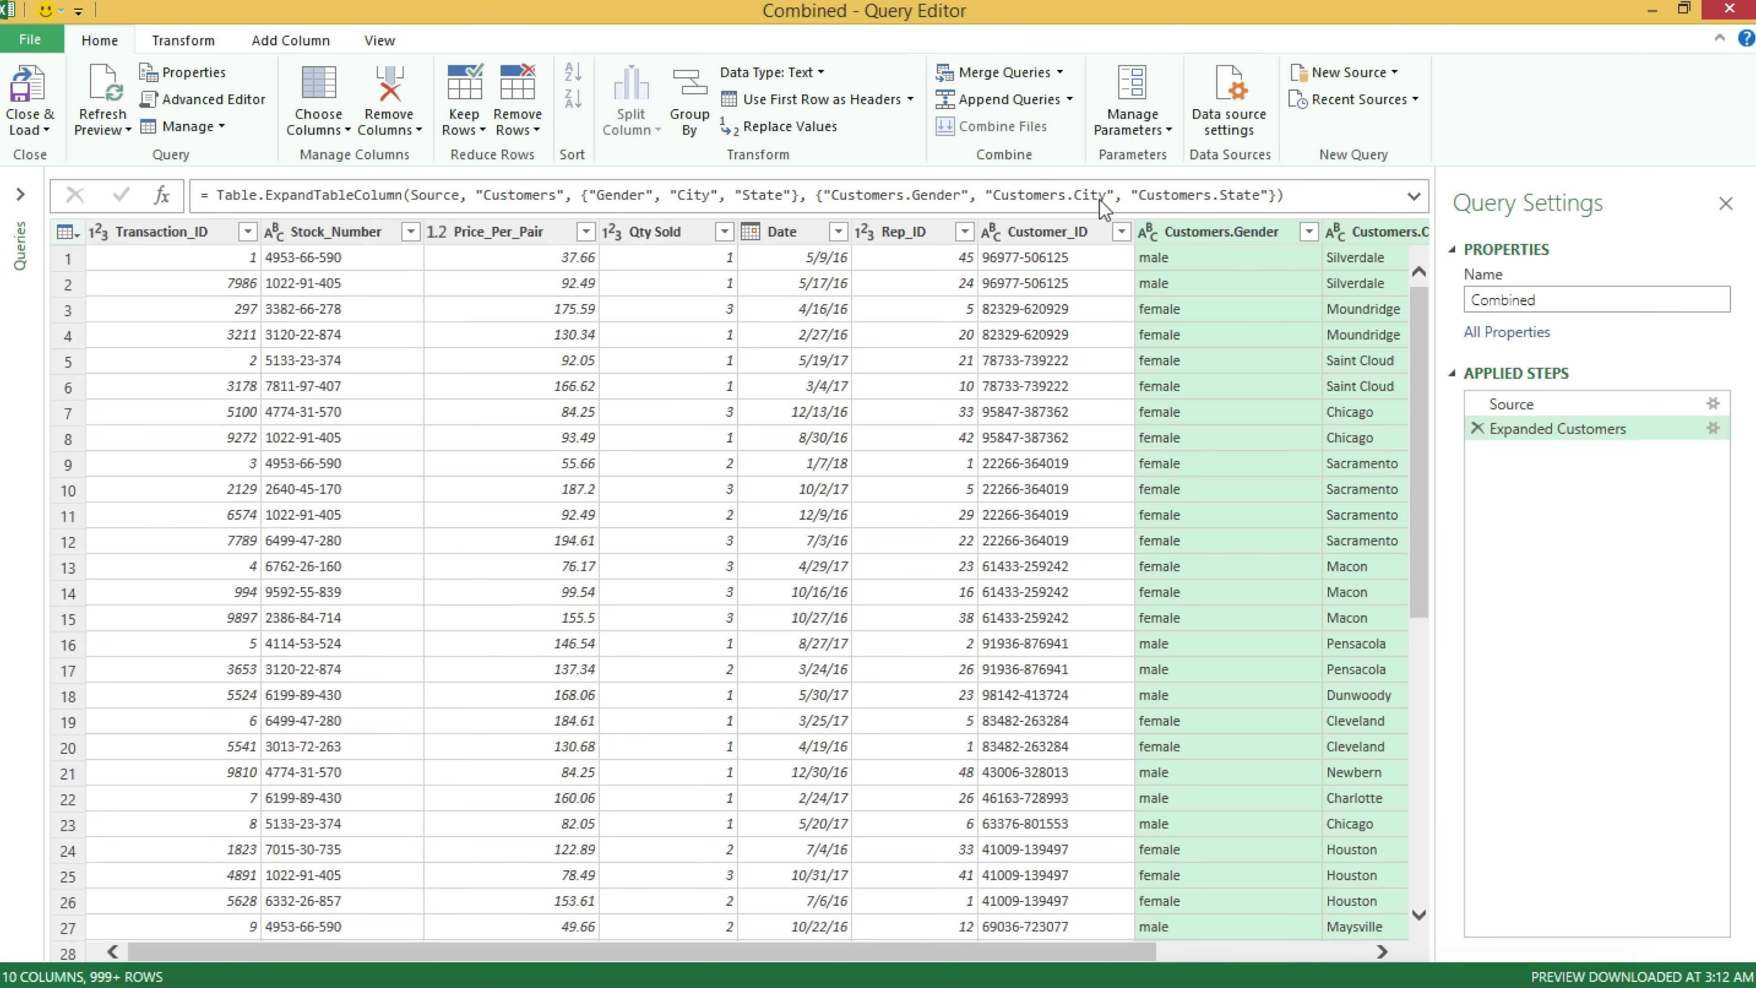
# Merge the Sales People query into the Combined query, matching on Rep_ID with a Left Outer join.
pyautogui.click(1060, 71)
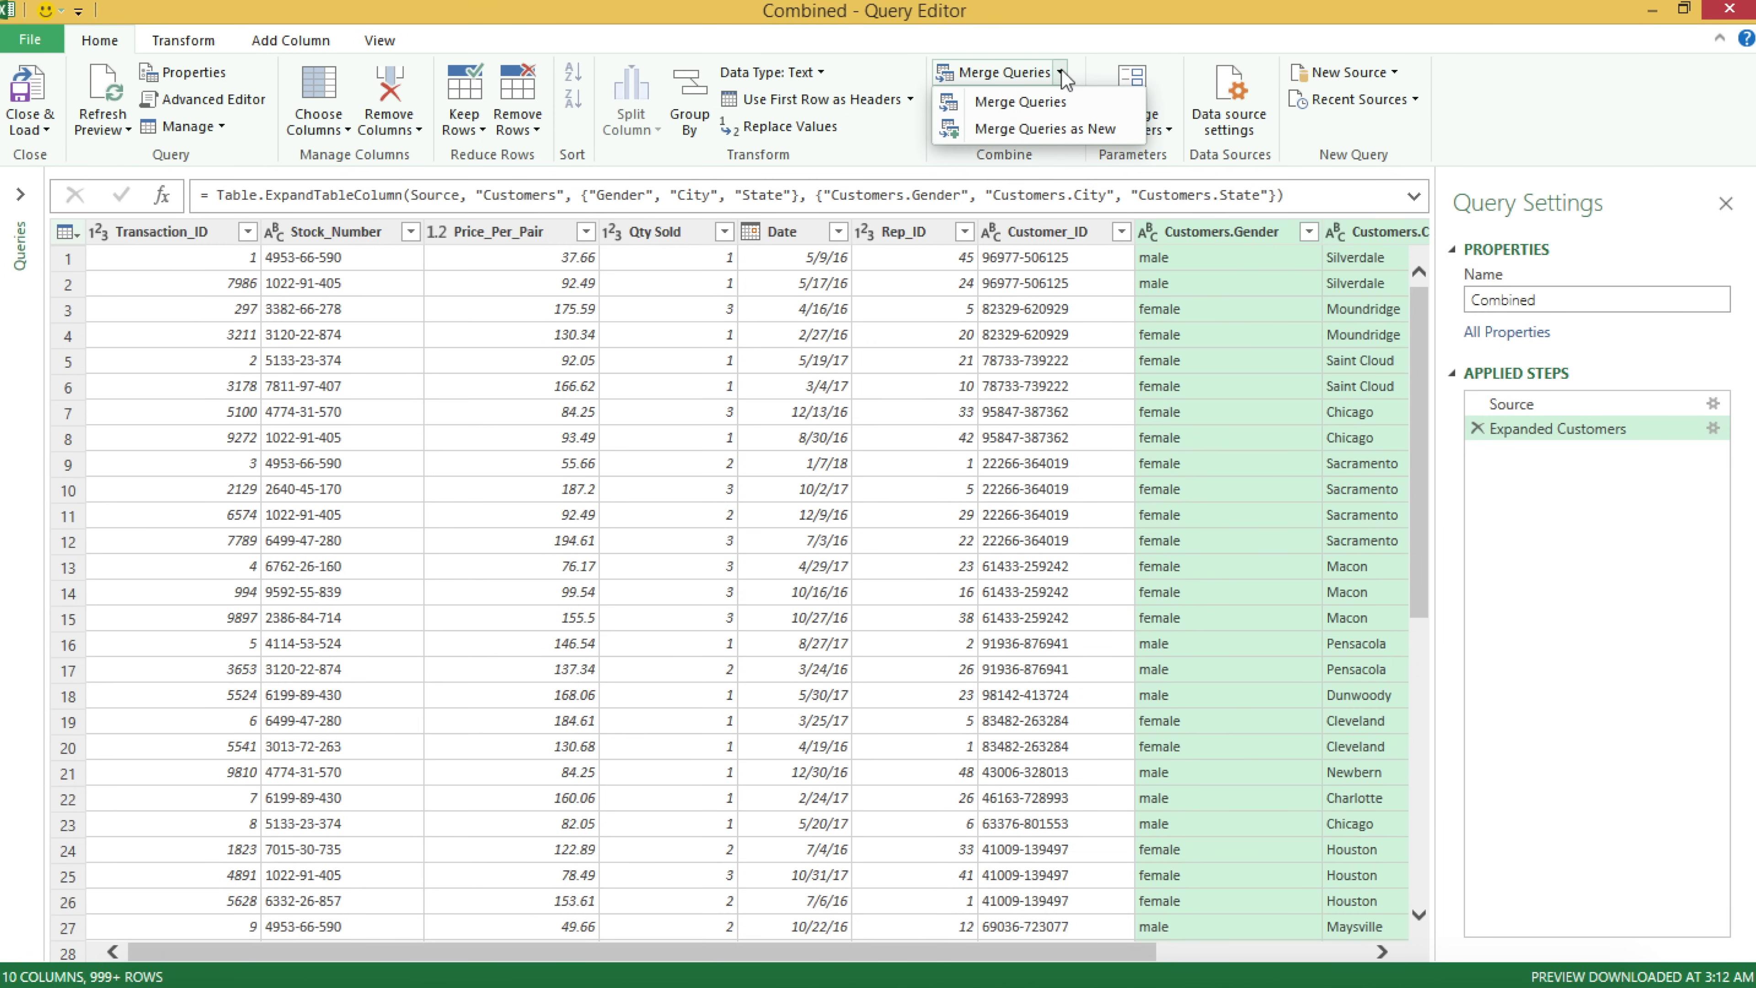
pyautogui.click(1048, 102)
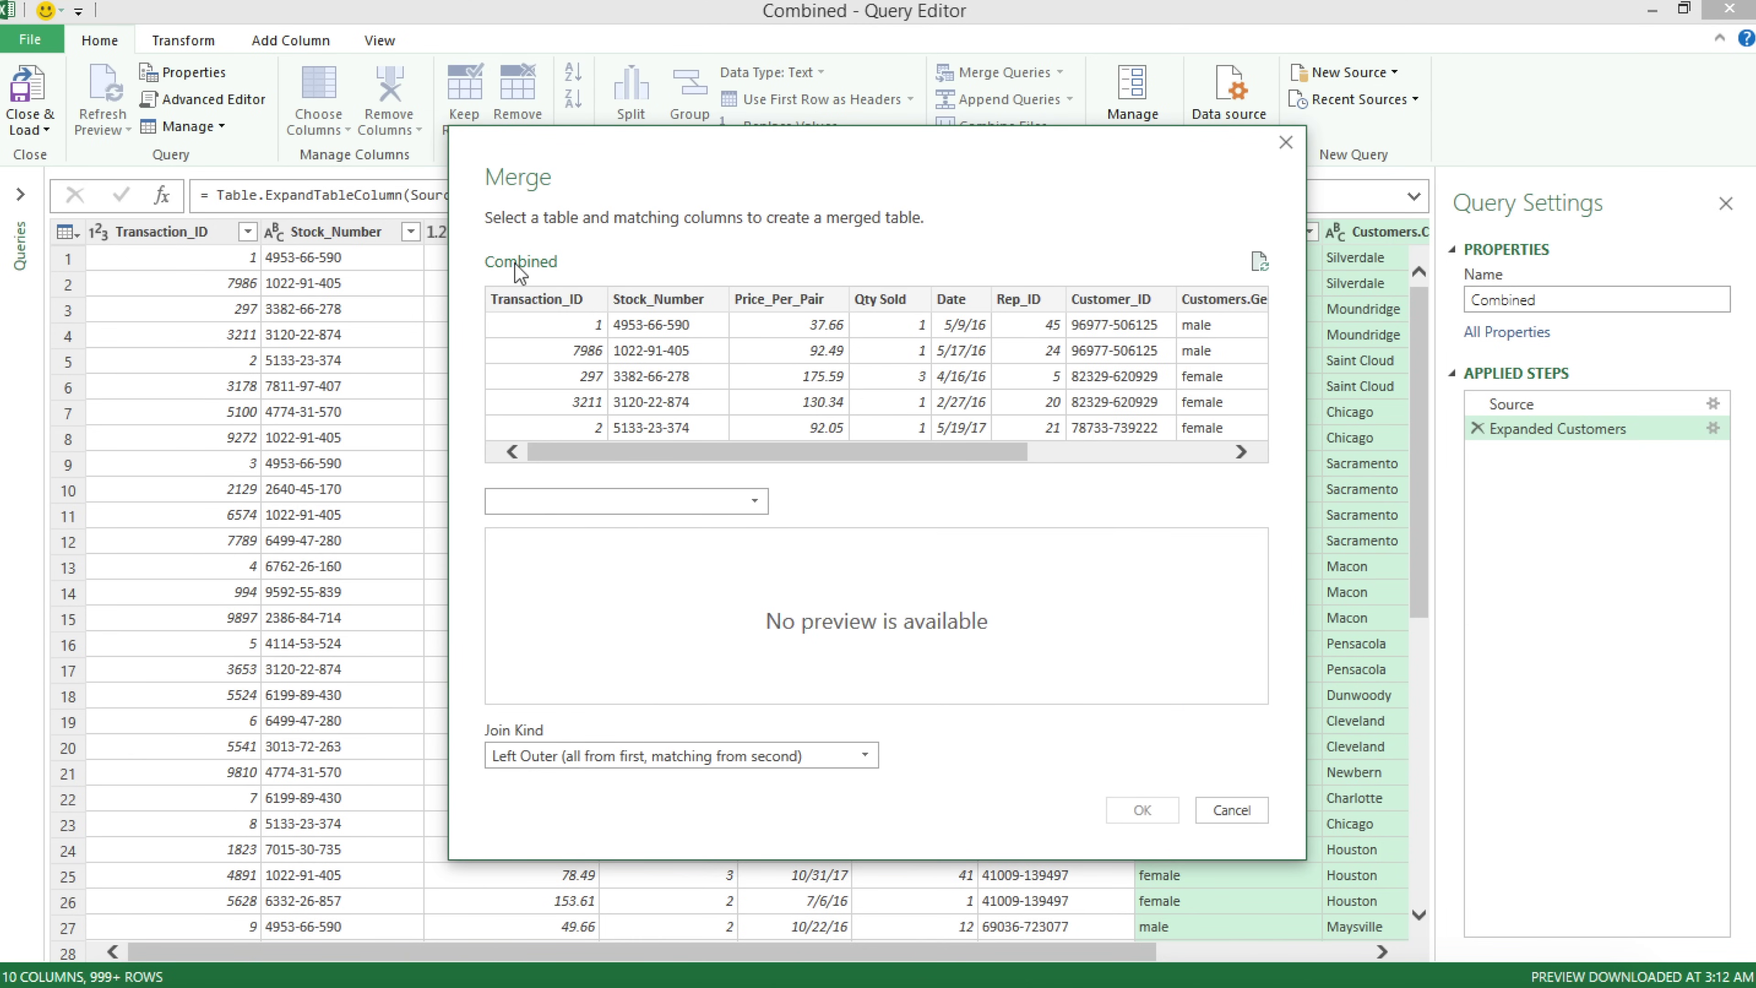
pyautogui.click(650, 506)
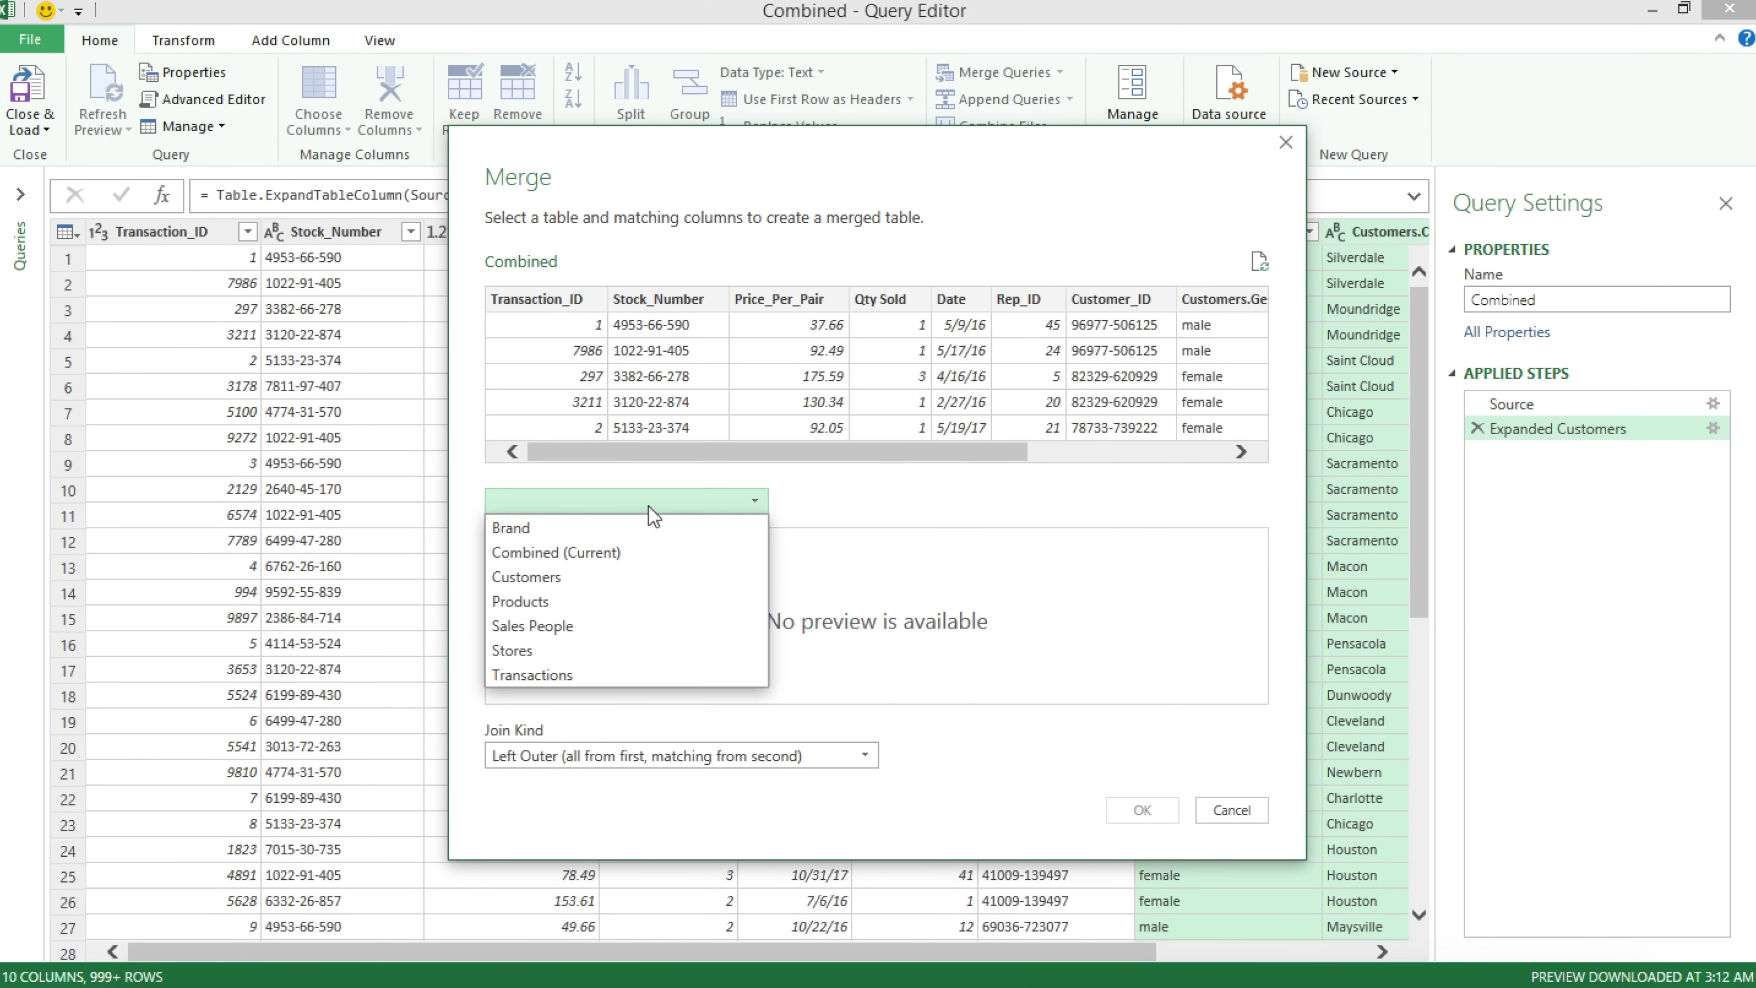
pyautogui.click(592, 626)
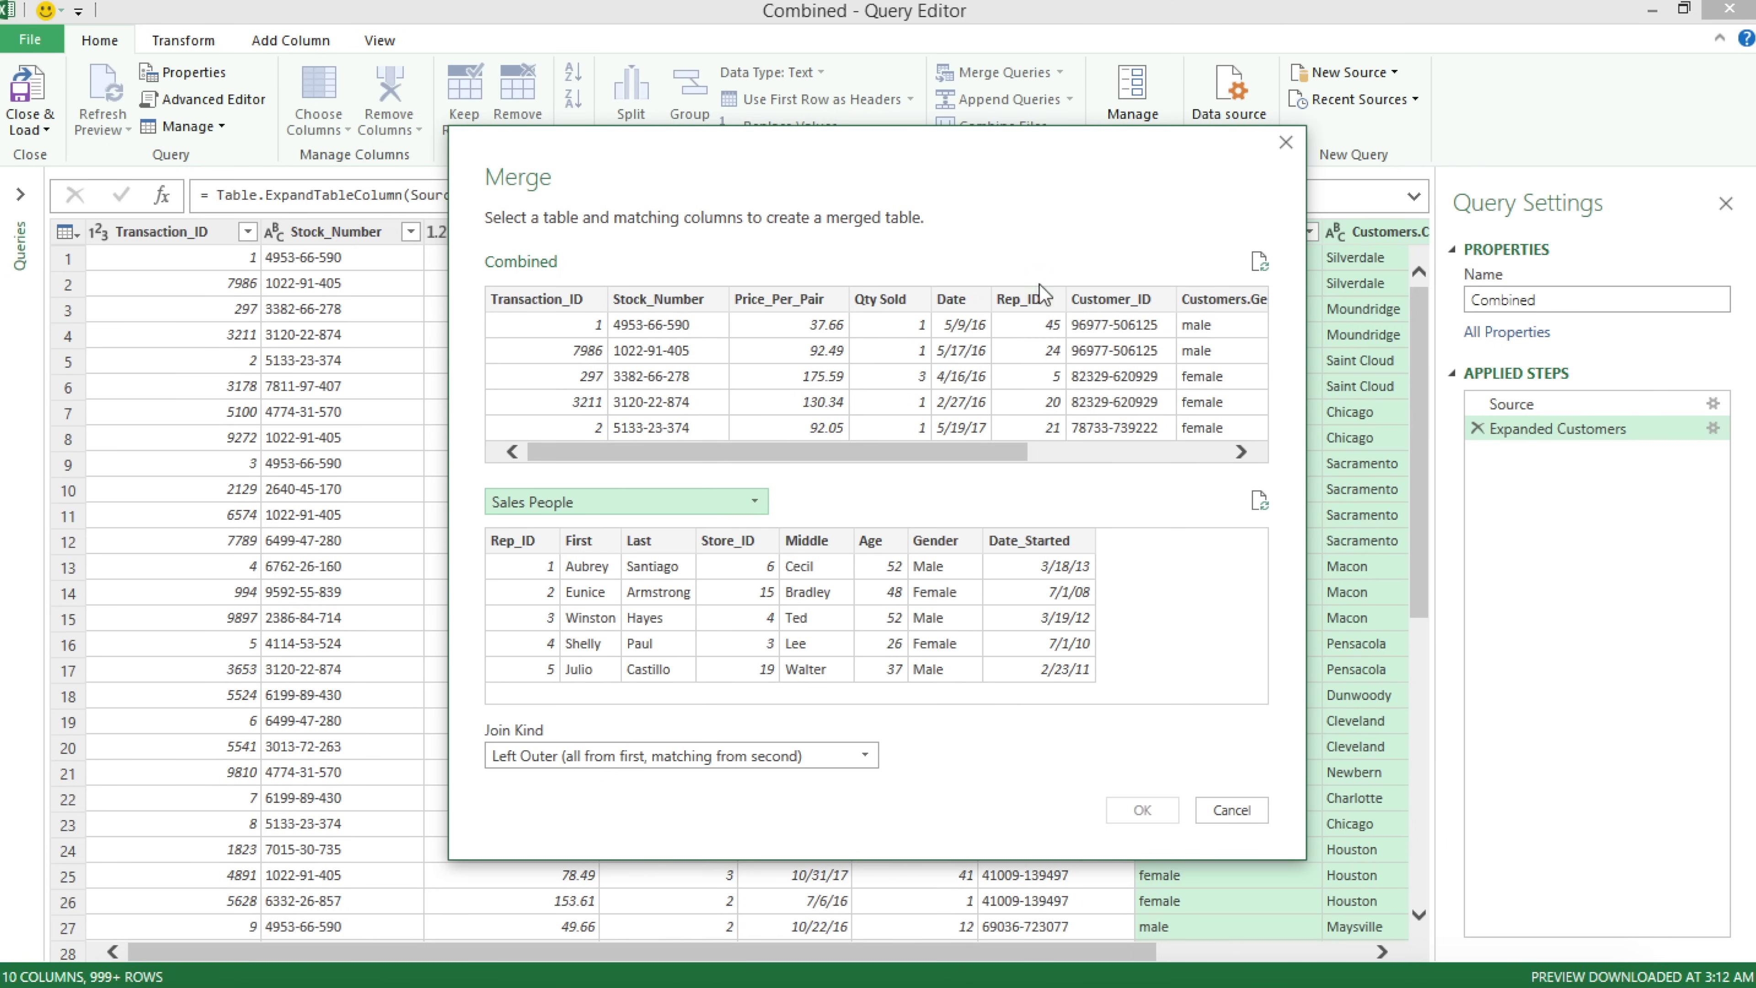
pyautogui.click(1029, 298)
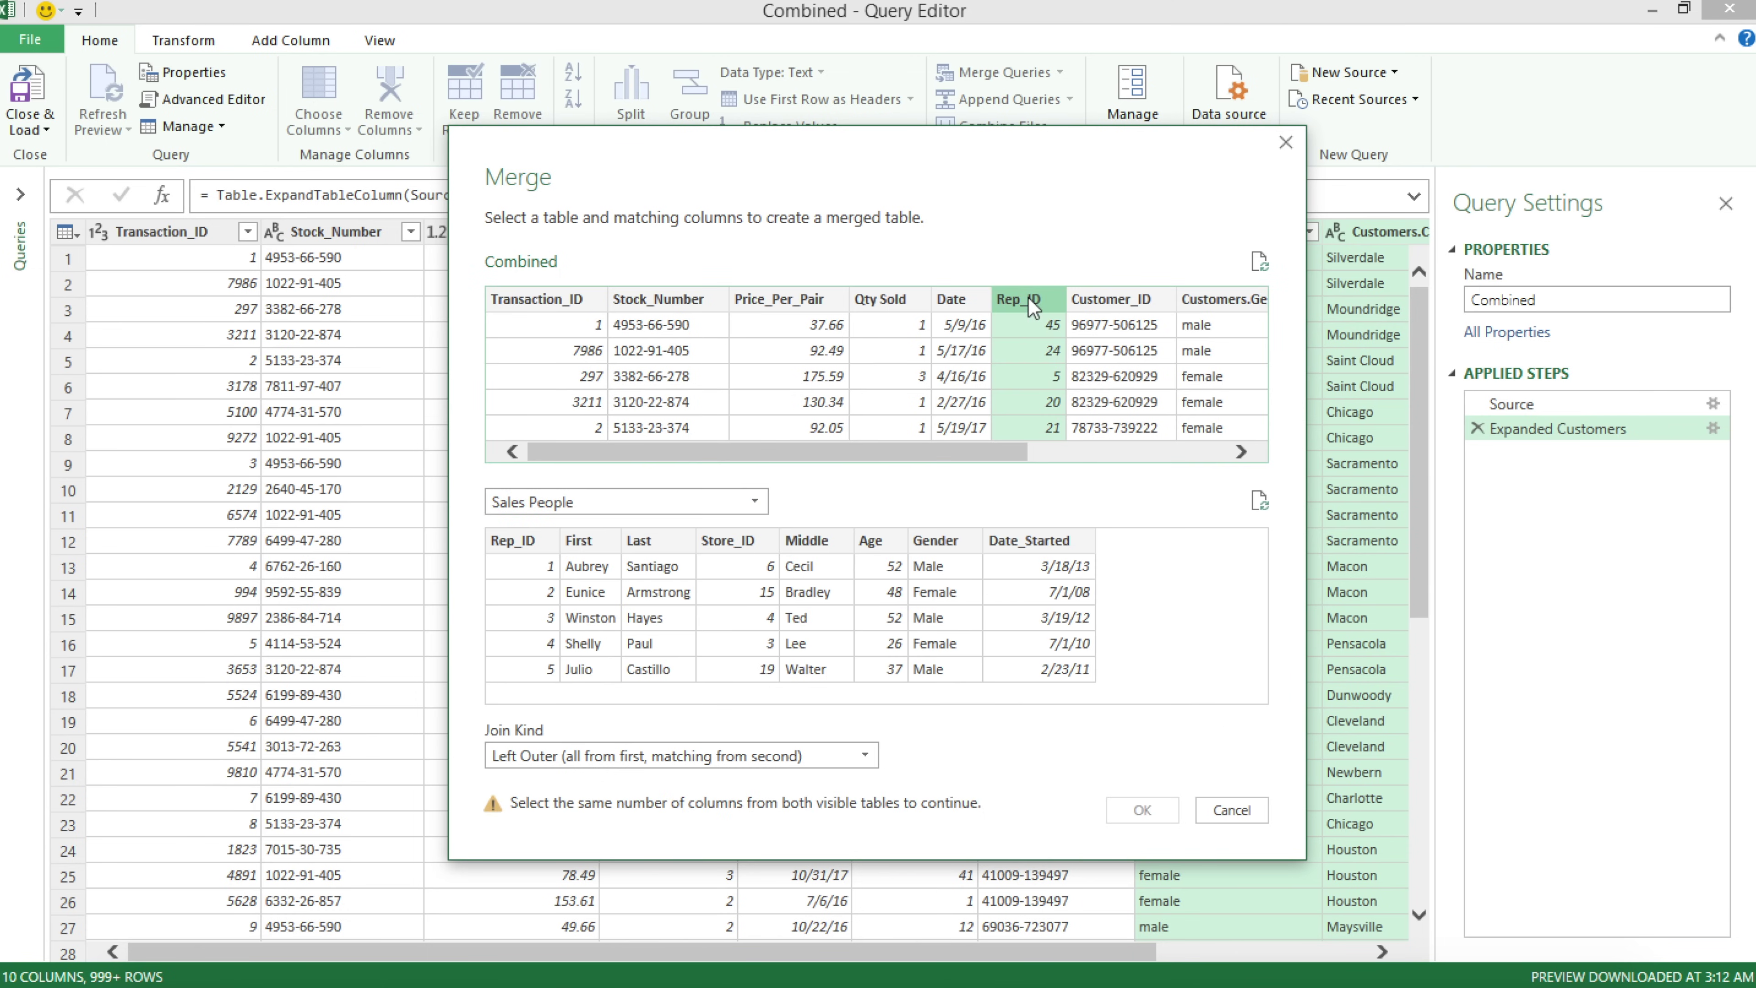
pyautogui.click(533, 542)
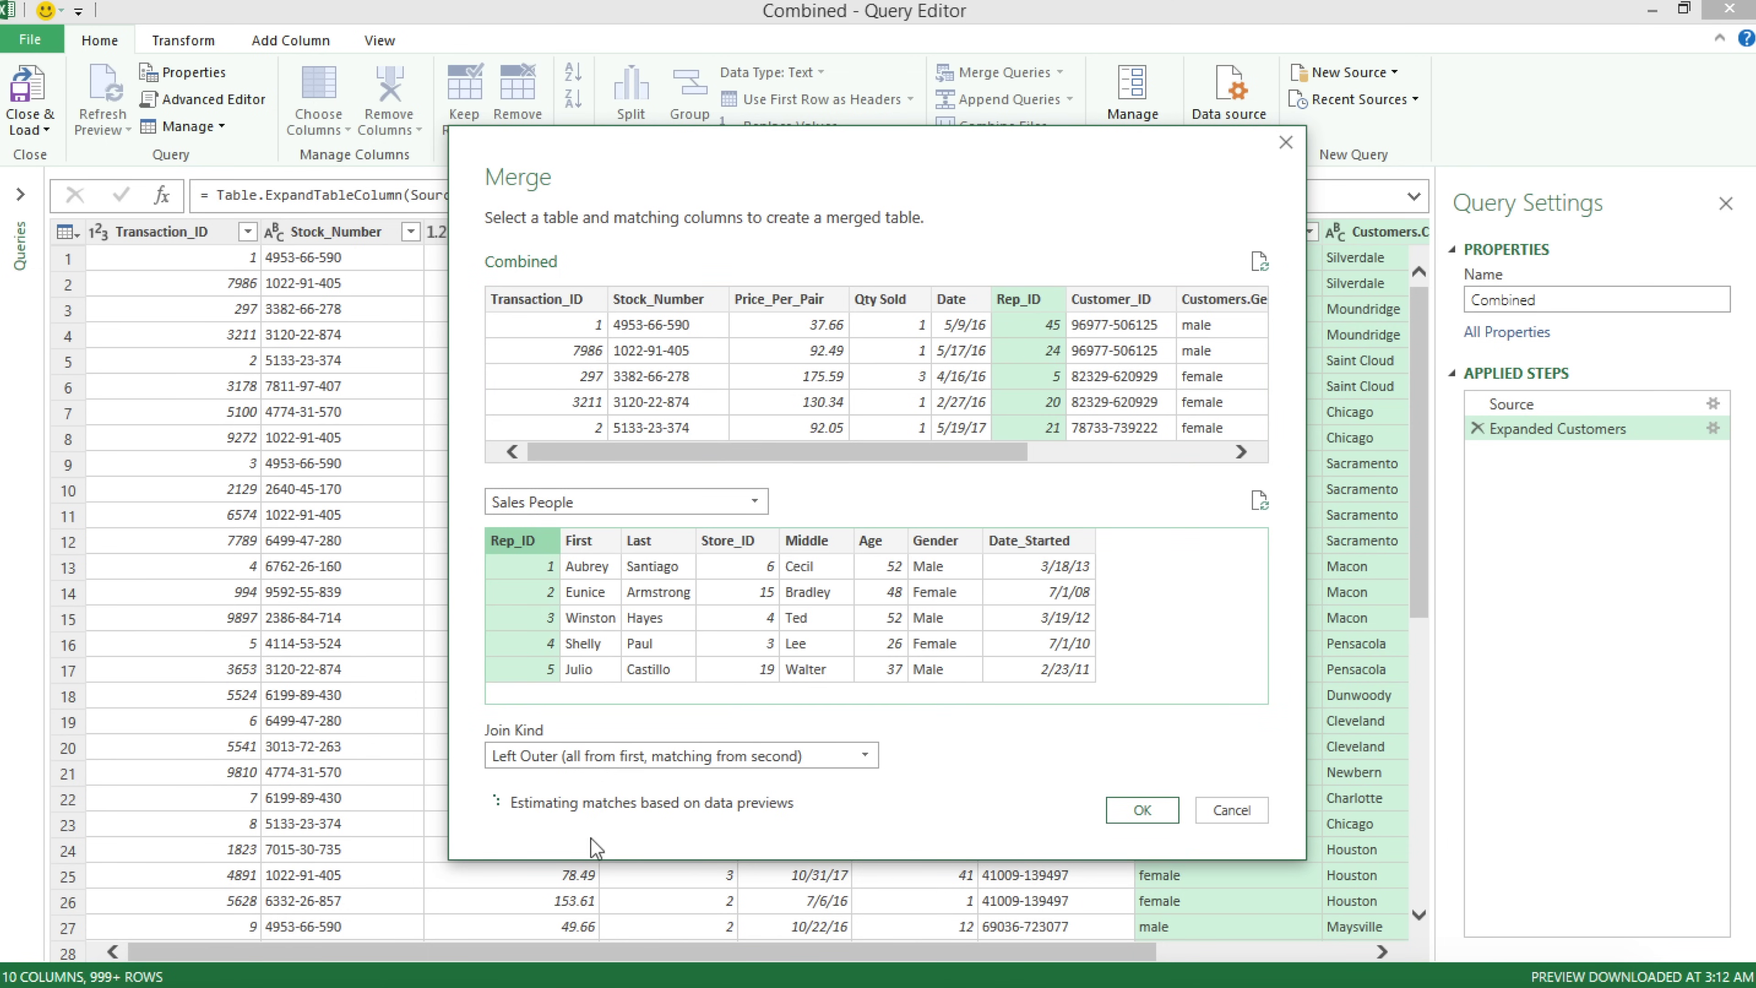
pyautogui.click(1134, 811)
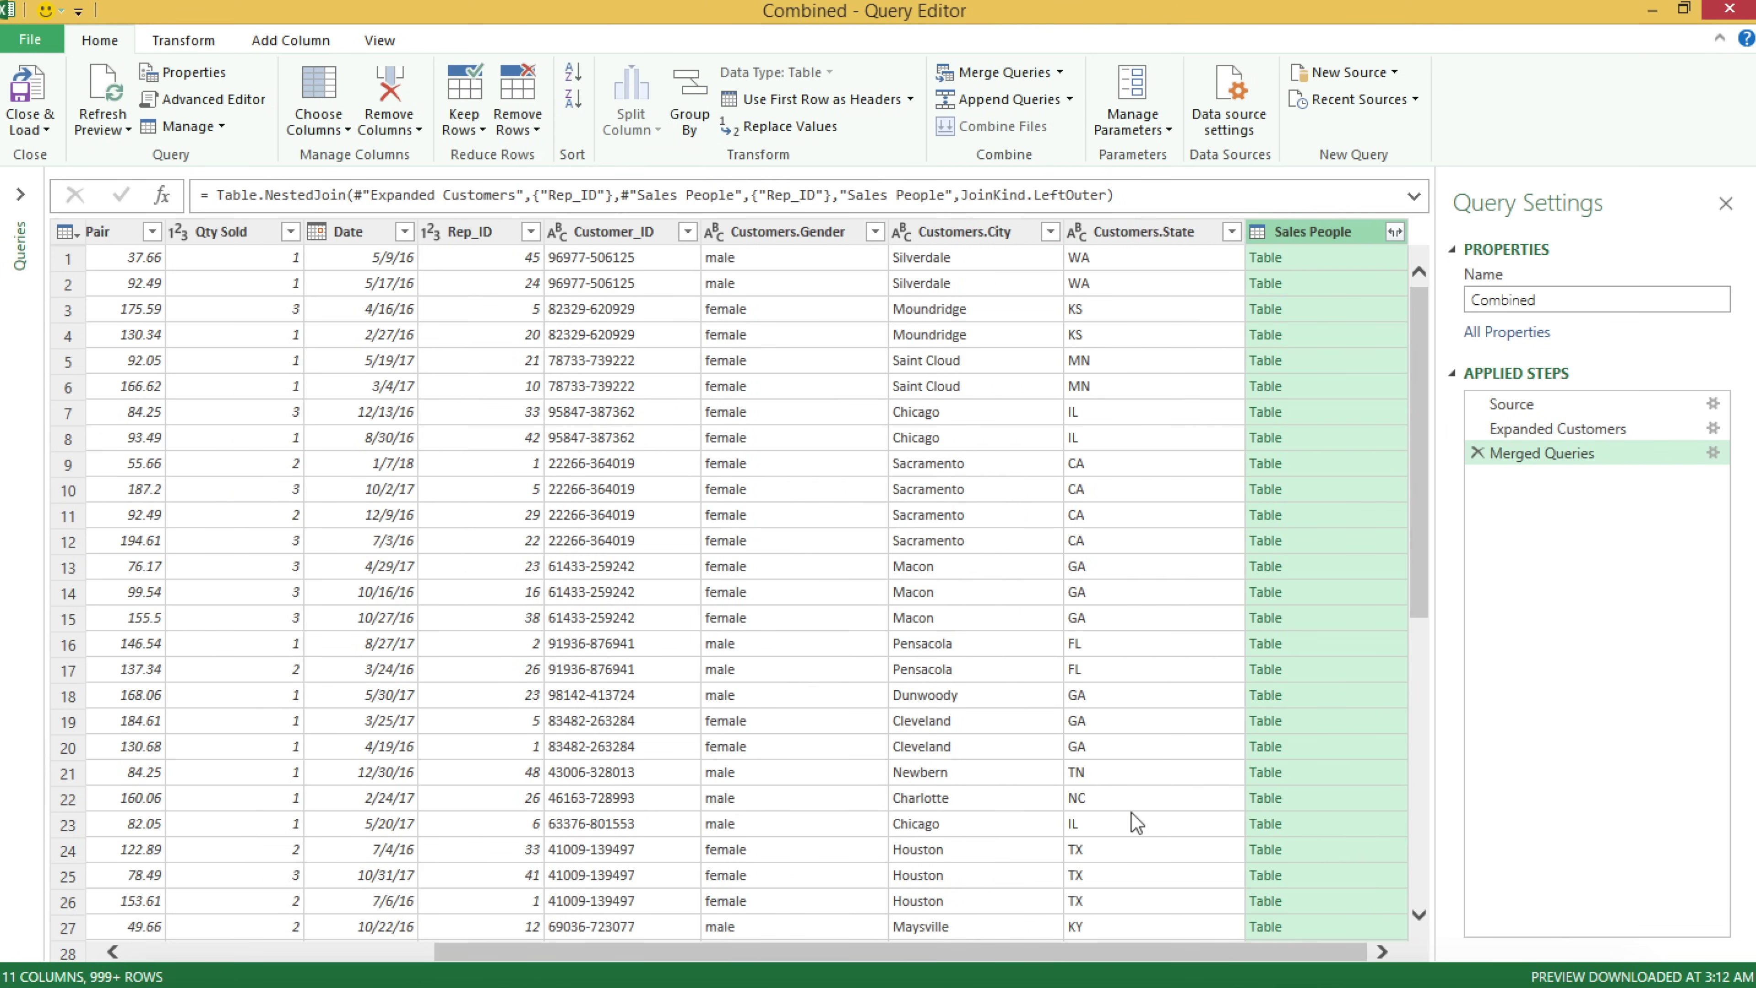
# Expand the merged Sales People column to include only First, Last and Age.
pyautogui.click(1394, 232)
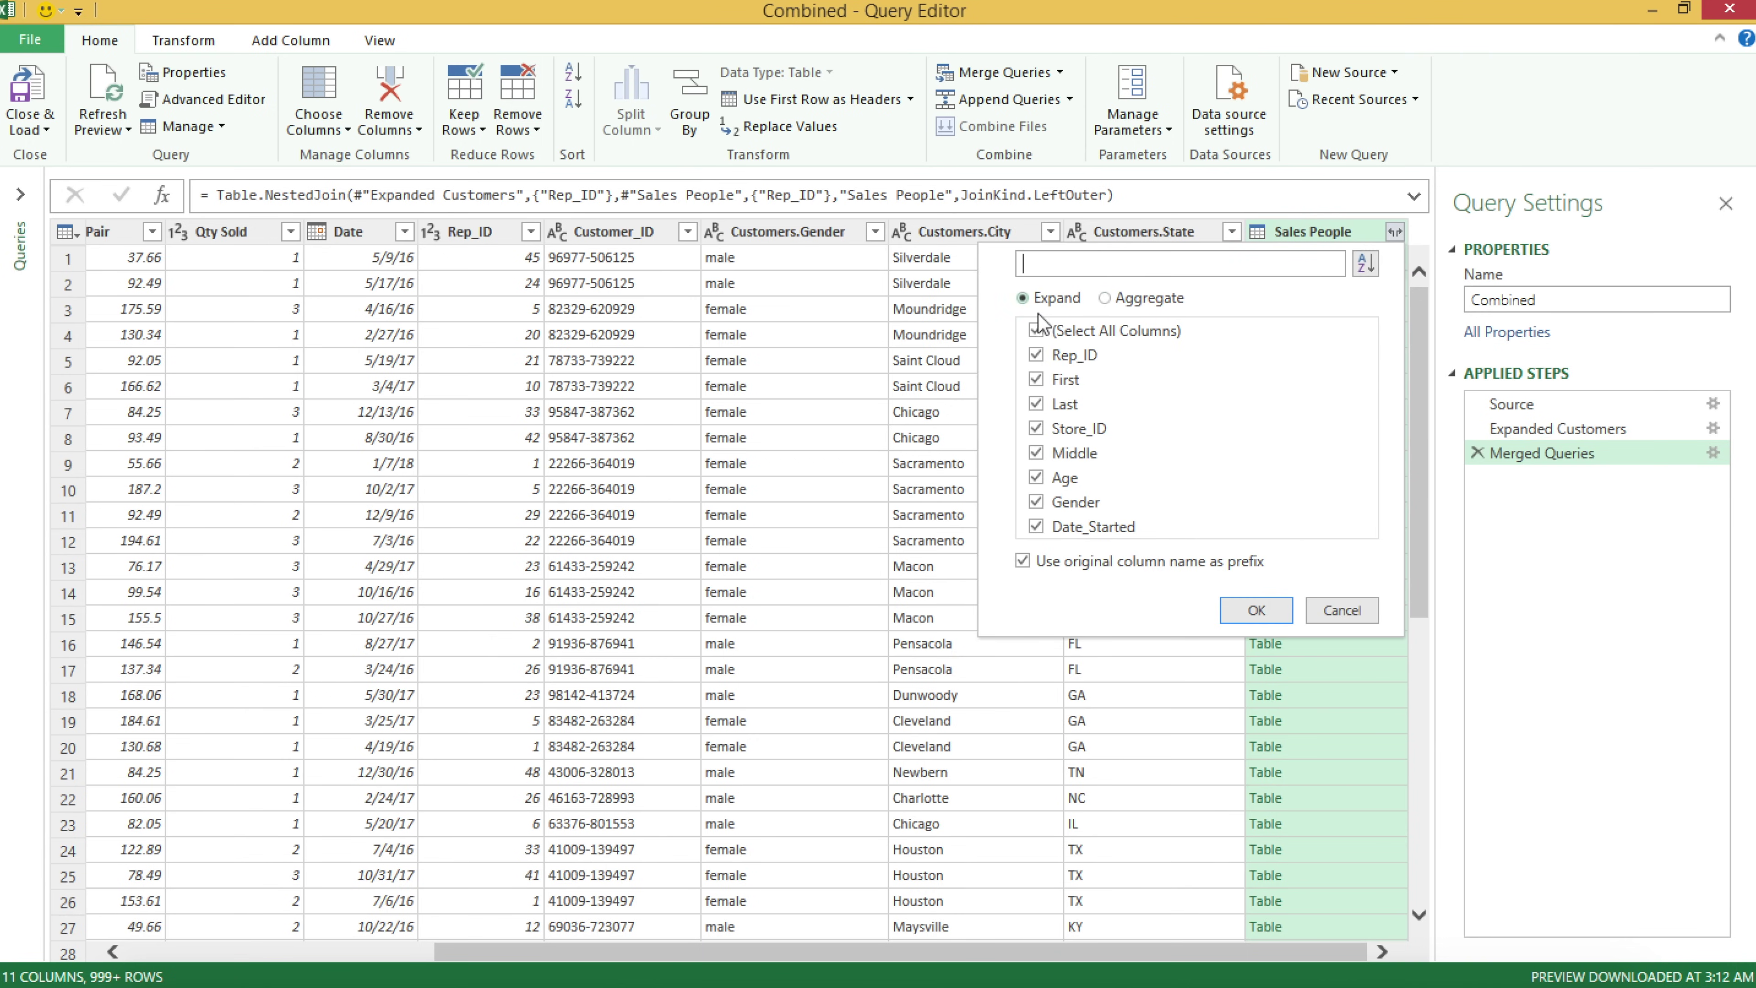
pyautogui.click(1044, 330)
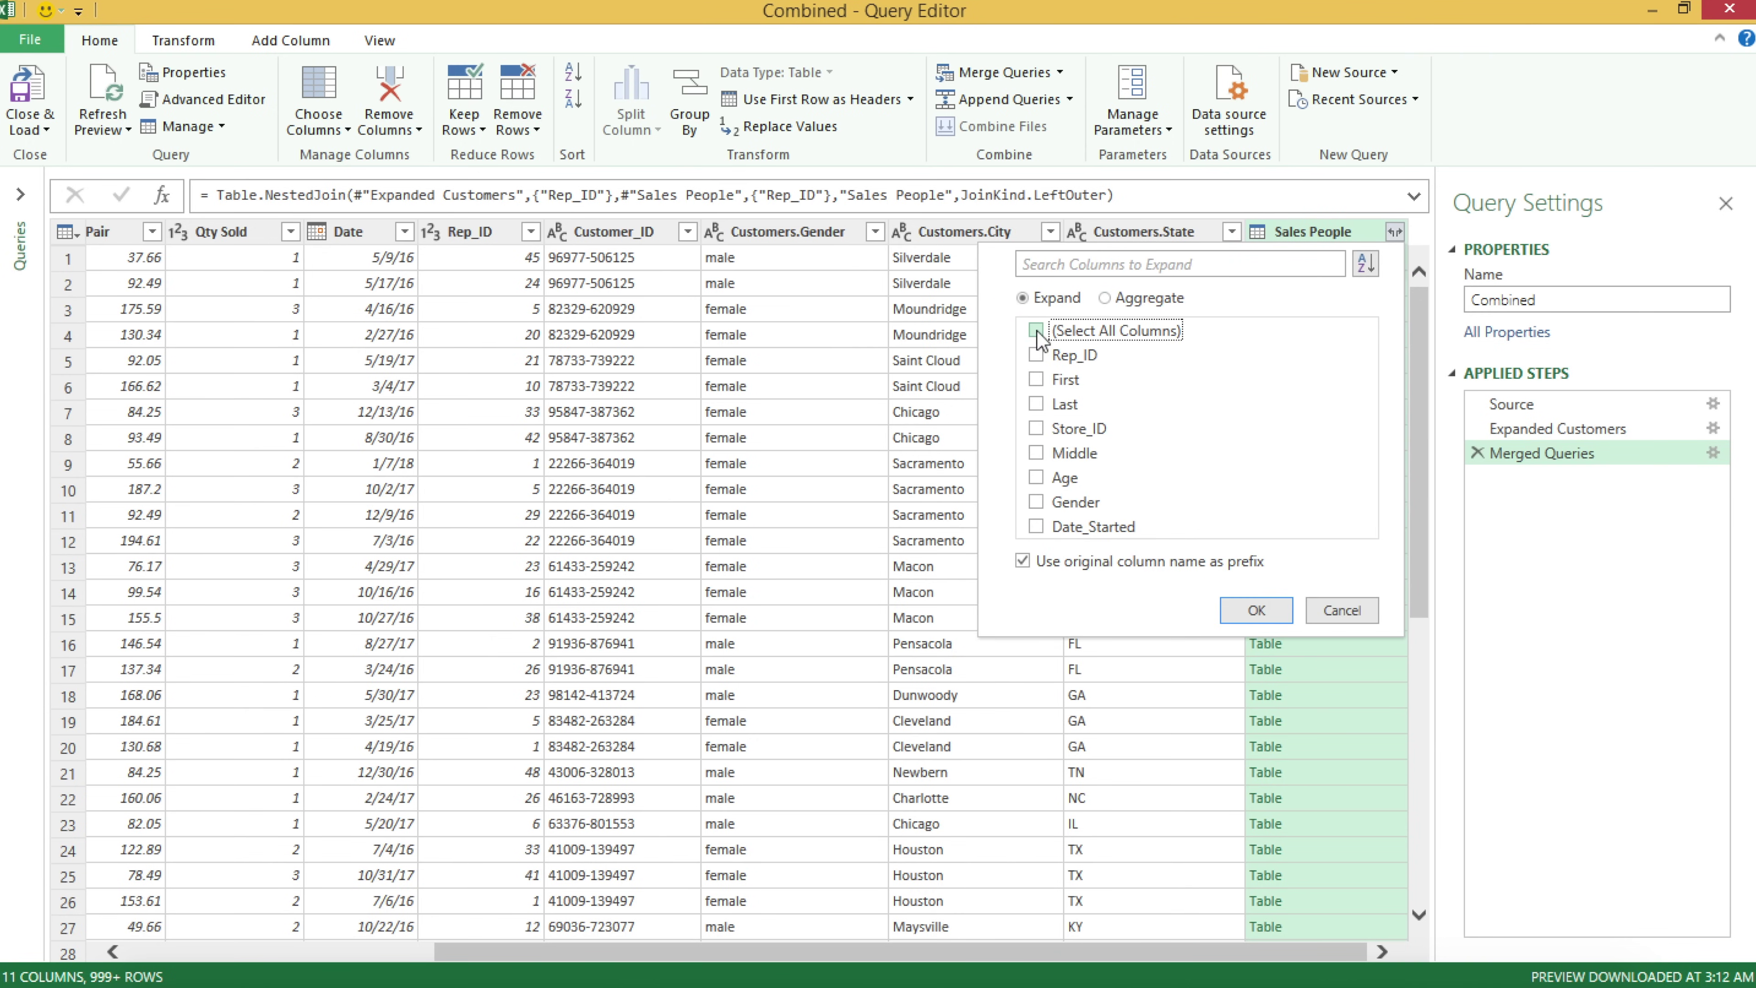
pyautogui.click(1037, 379)
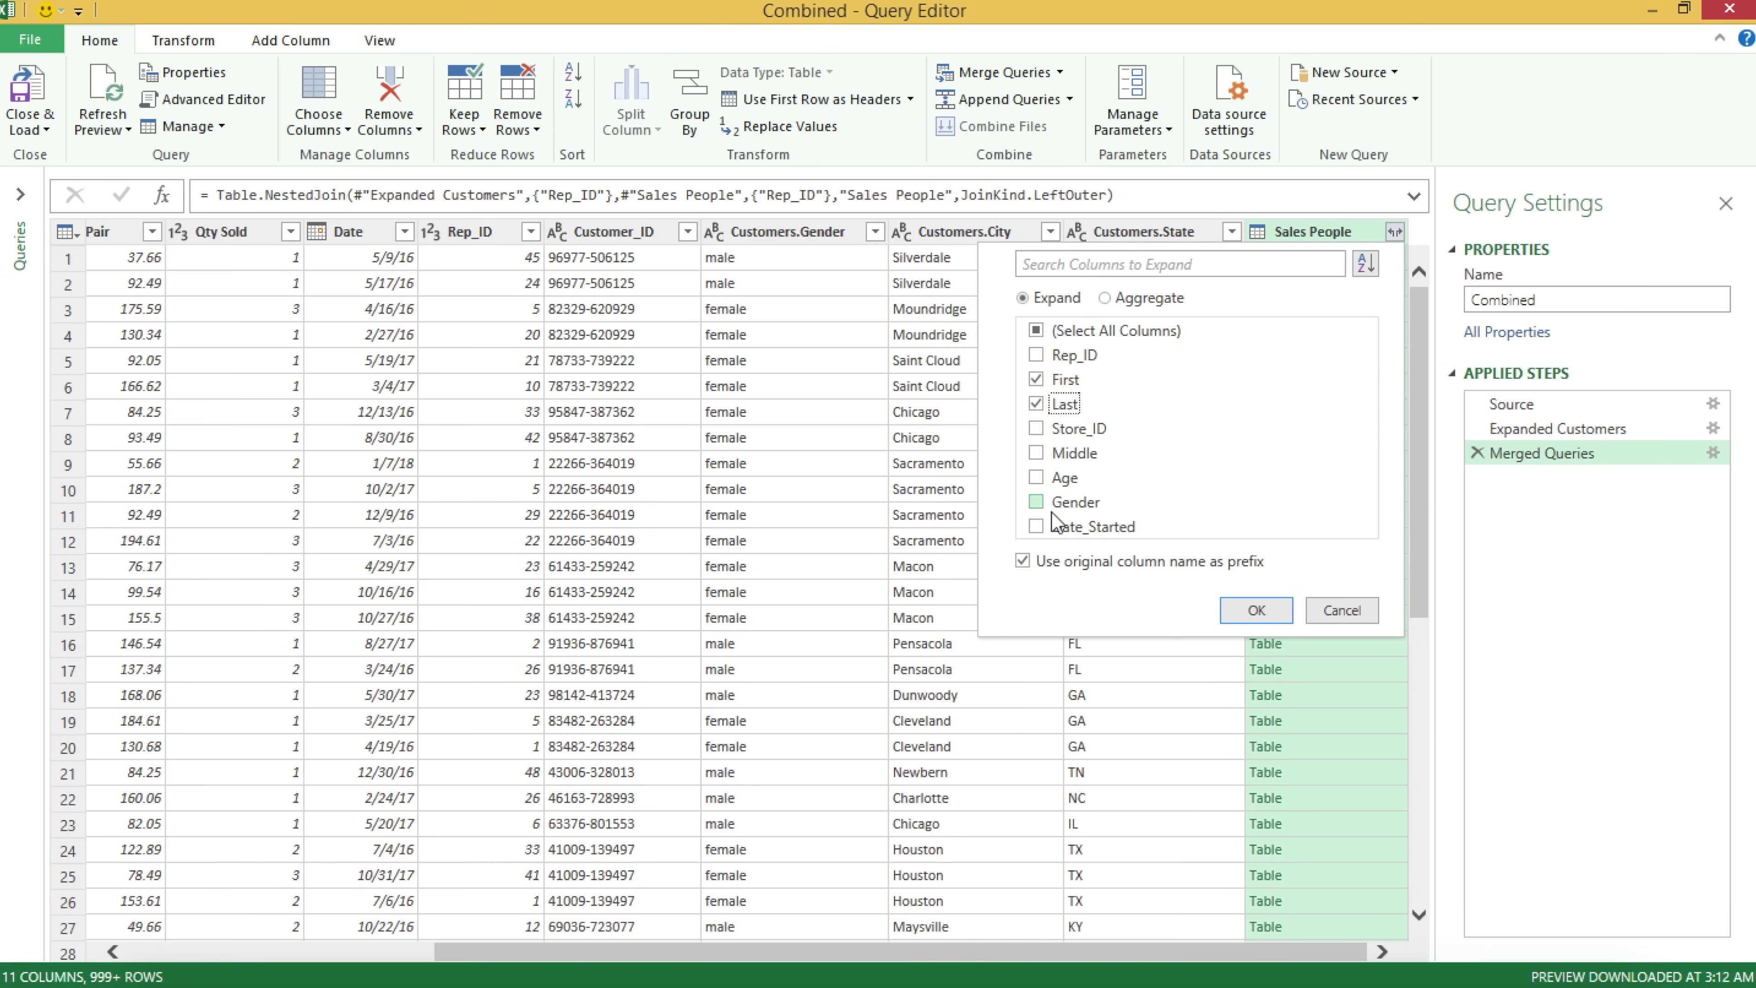
pyautogui.click(1037, 477)
pyautogui.click(1255, 610)
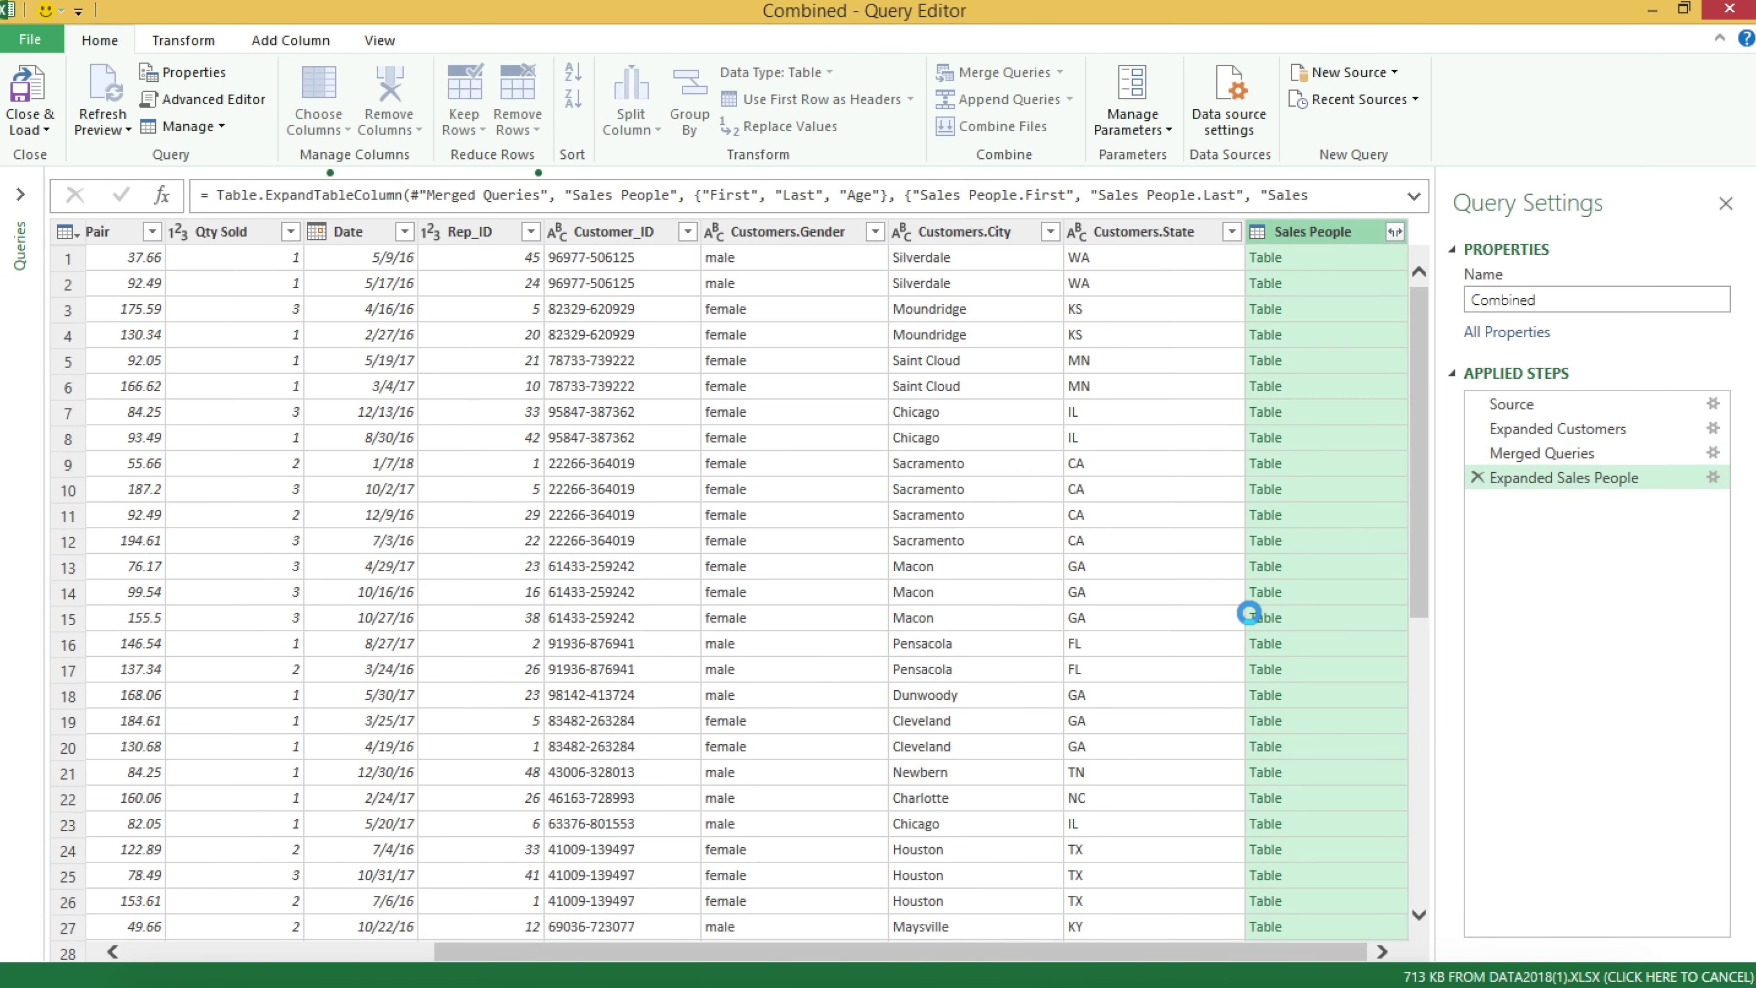
pyautogui.moveTo(1136, 947); pyautogui.dragTo(1324, 945)
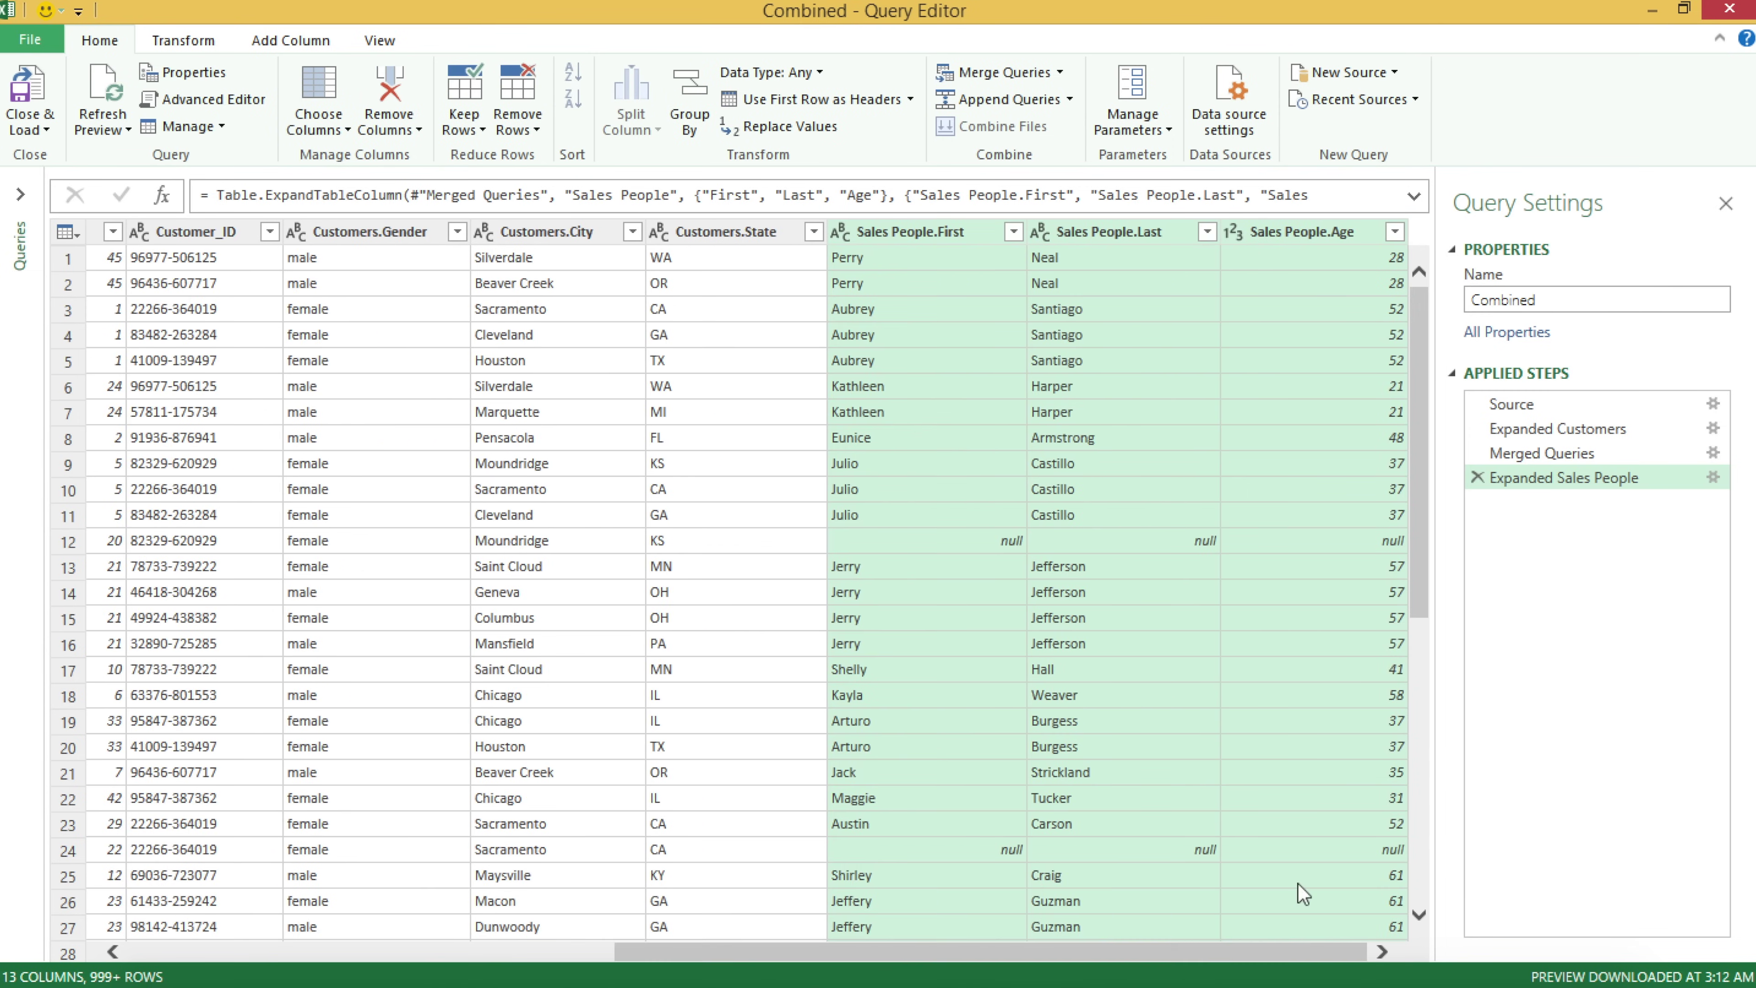
# Merge the Sales People.First and Sales People.Last columns with a Space separator into a column named Sales Rep Name.
pyautogui.click(945, 237)
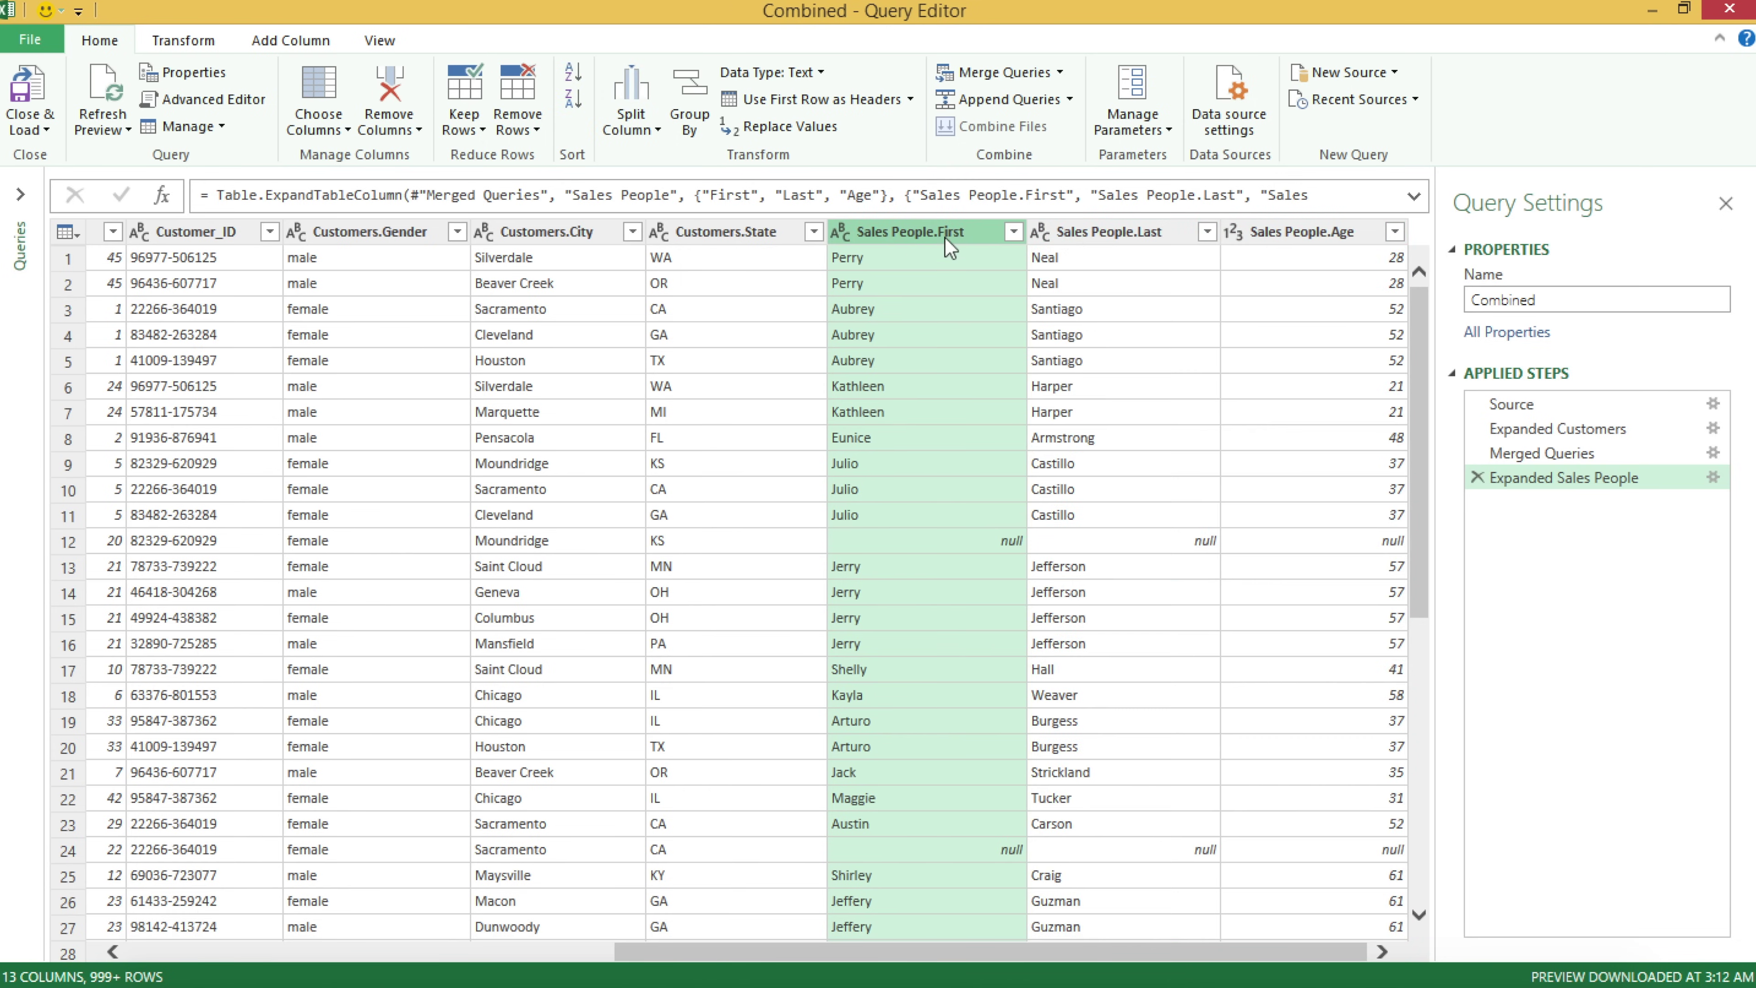
pyautogui.keyDown('ctrl'); pyautogui.click(1073, 235); pyautogui.keyUp('ctrl')
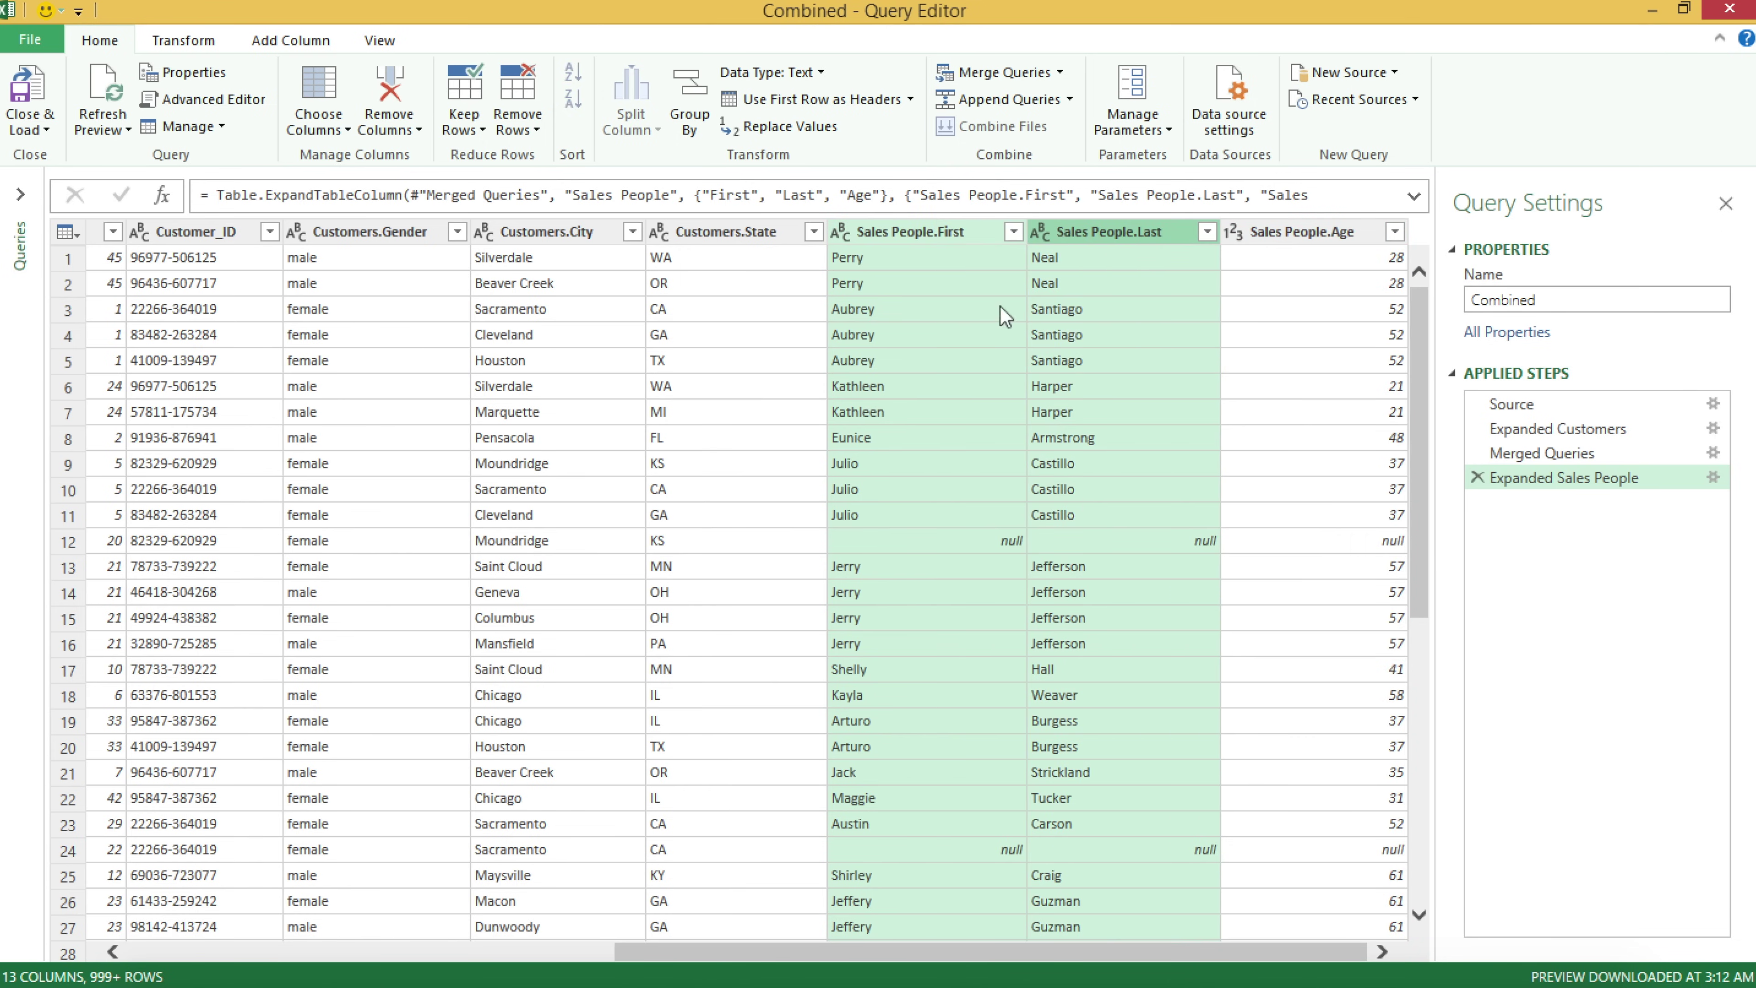
pyautogui.click(922, 230)
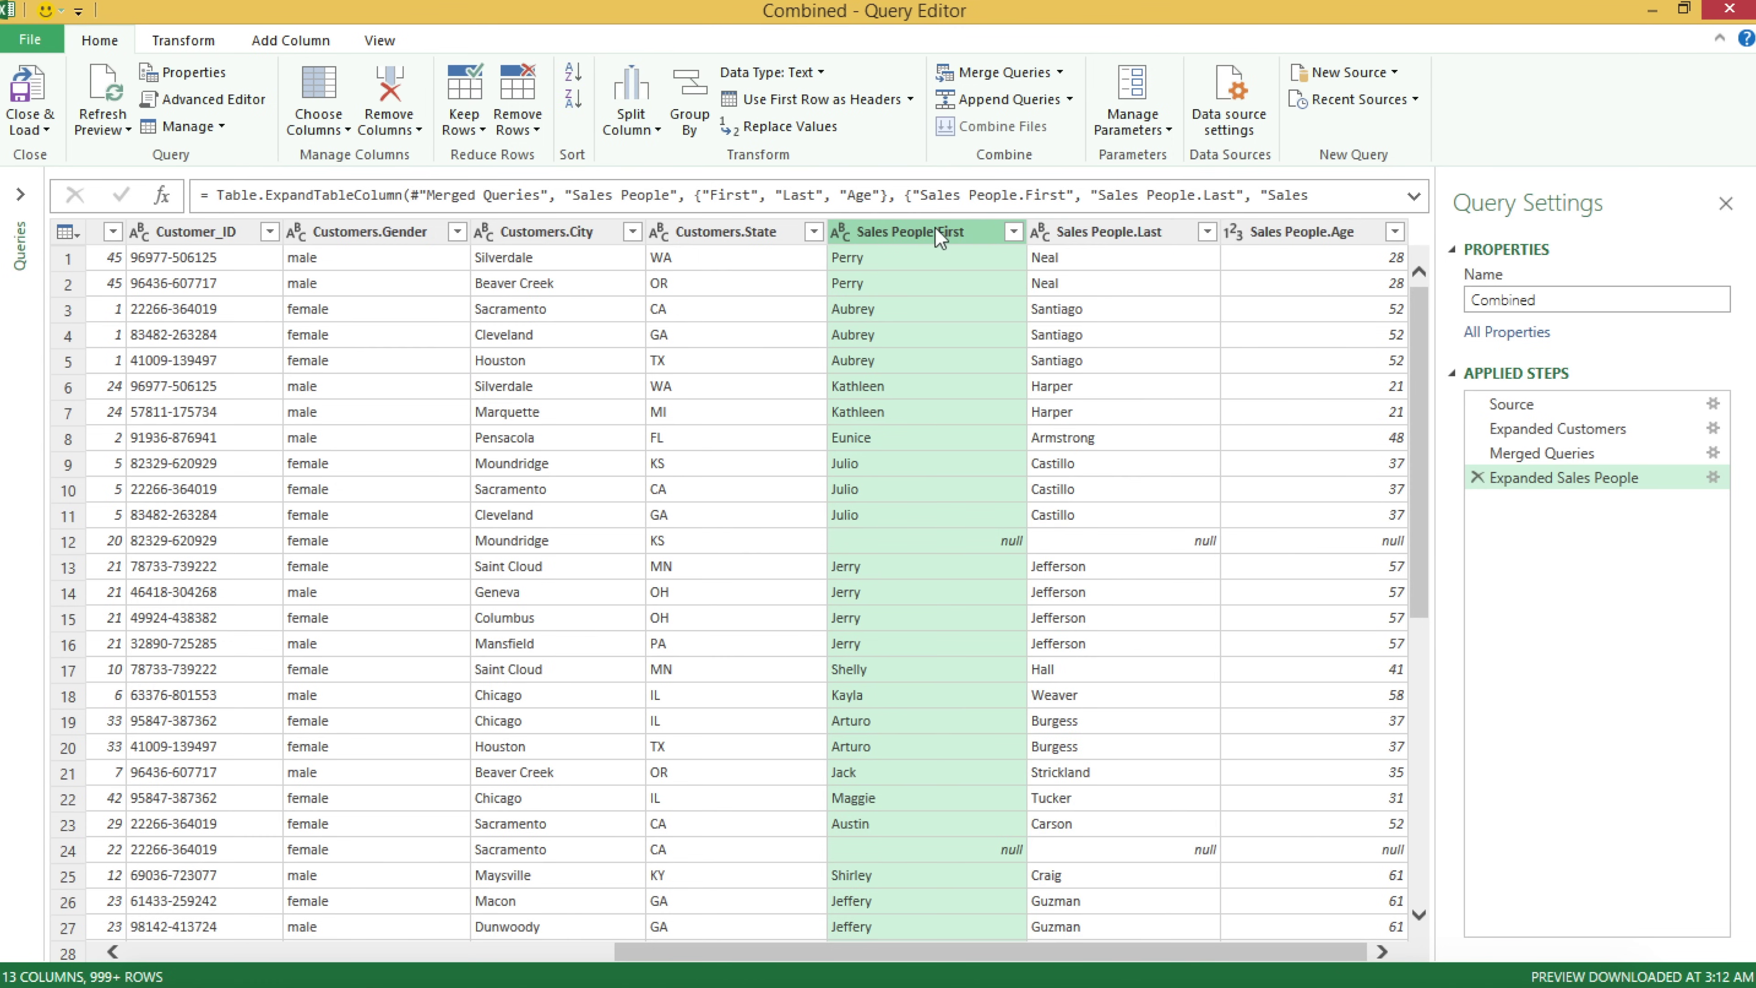
pyautogui.keyDown('ctrl'); pyautogui.click(1067, 231); pyautogui.keyUp('ctrl')
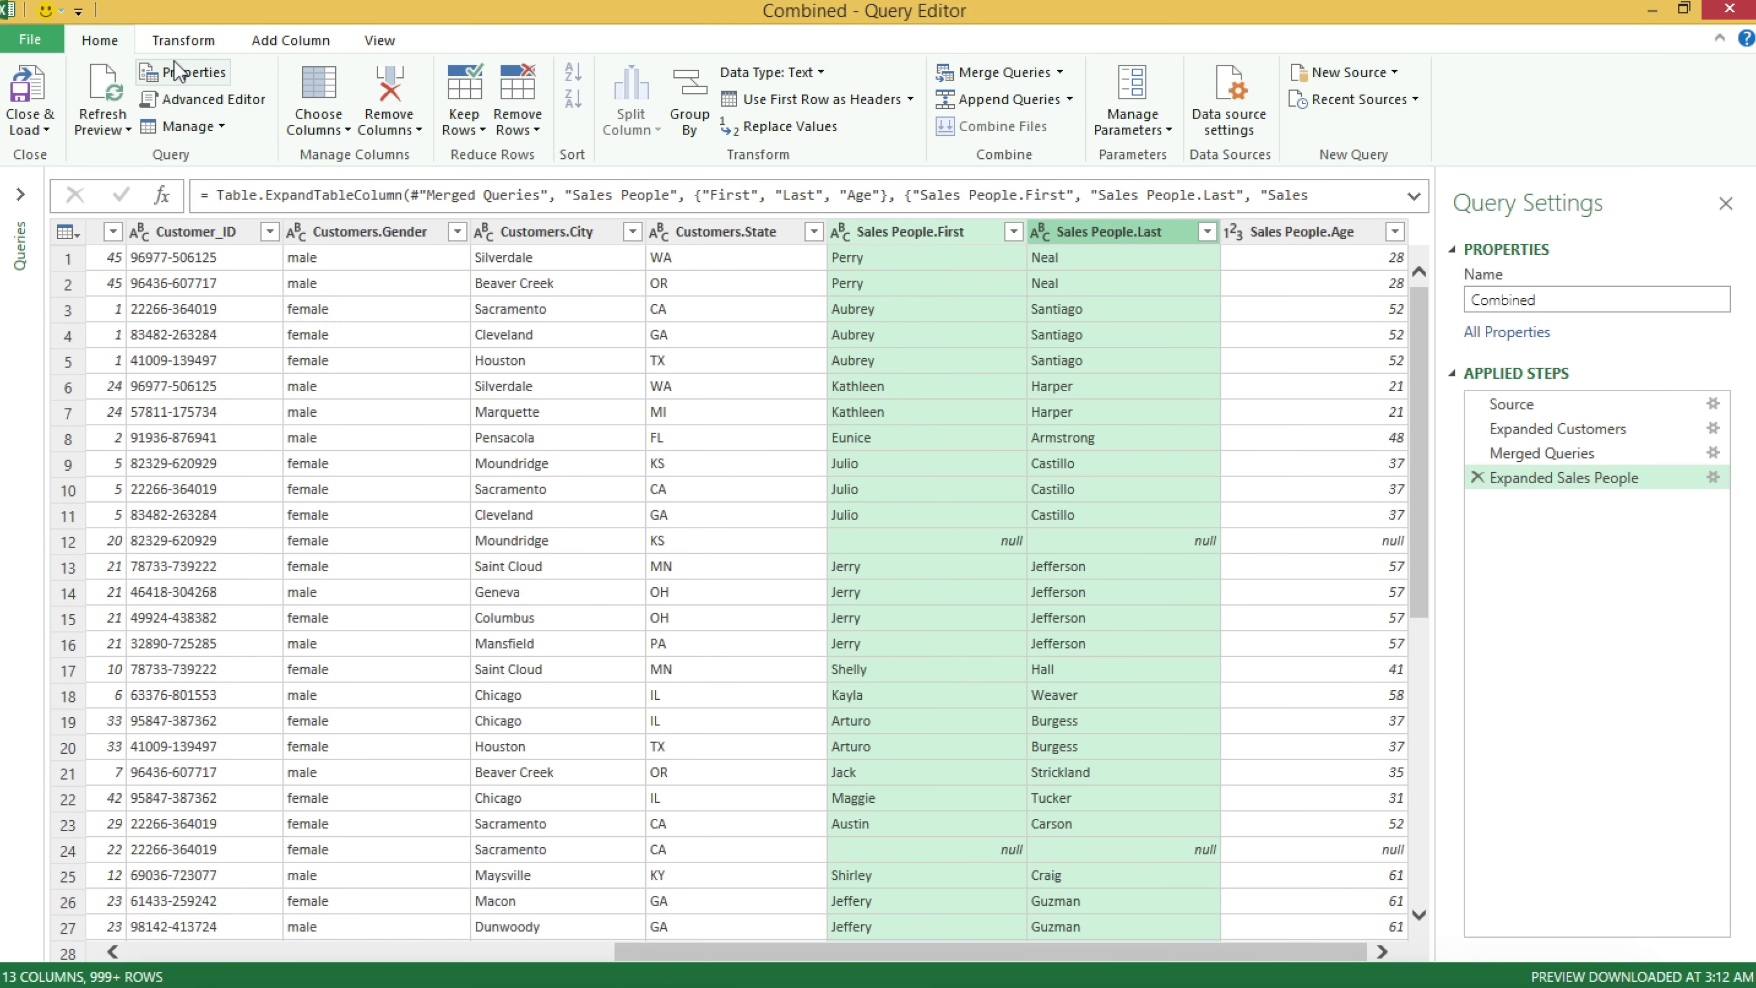
pyautogui.click(182, 42)
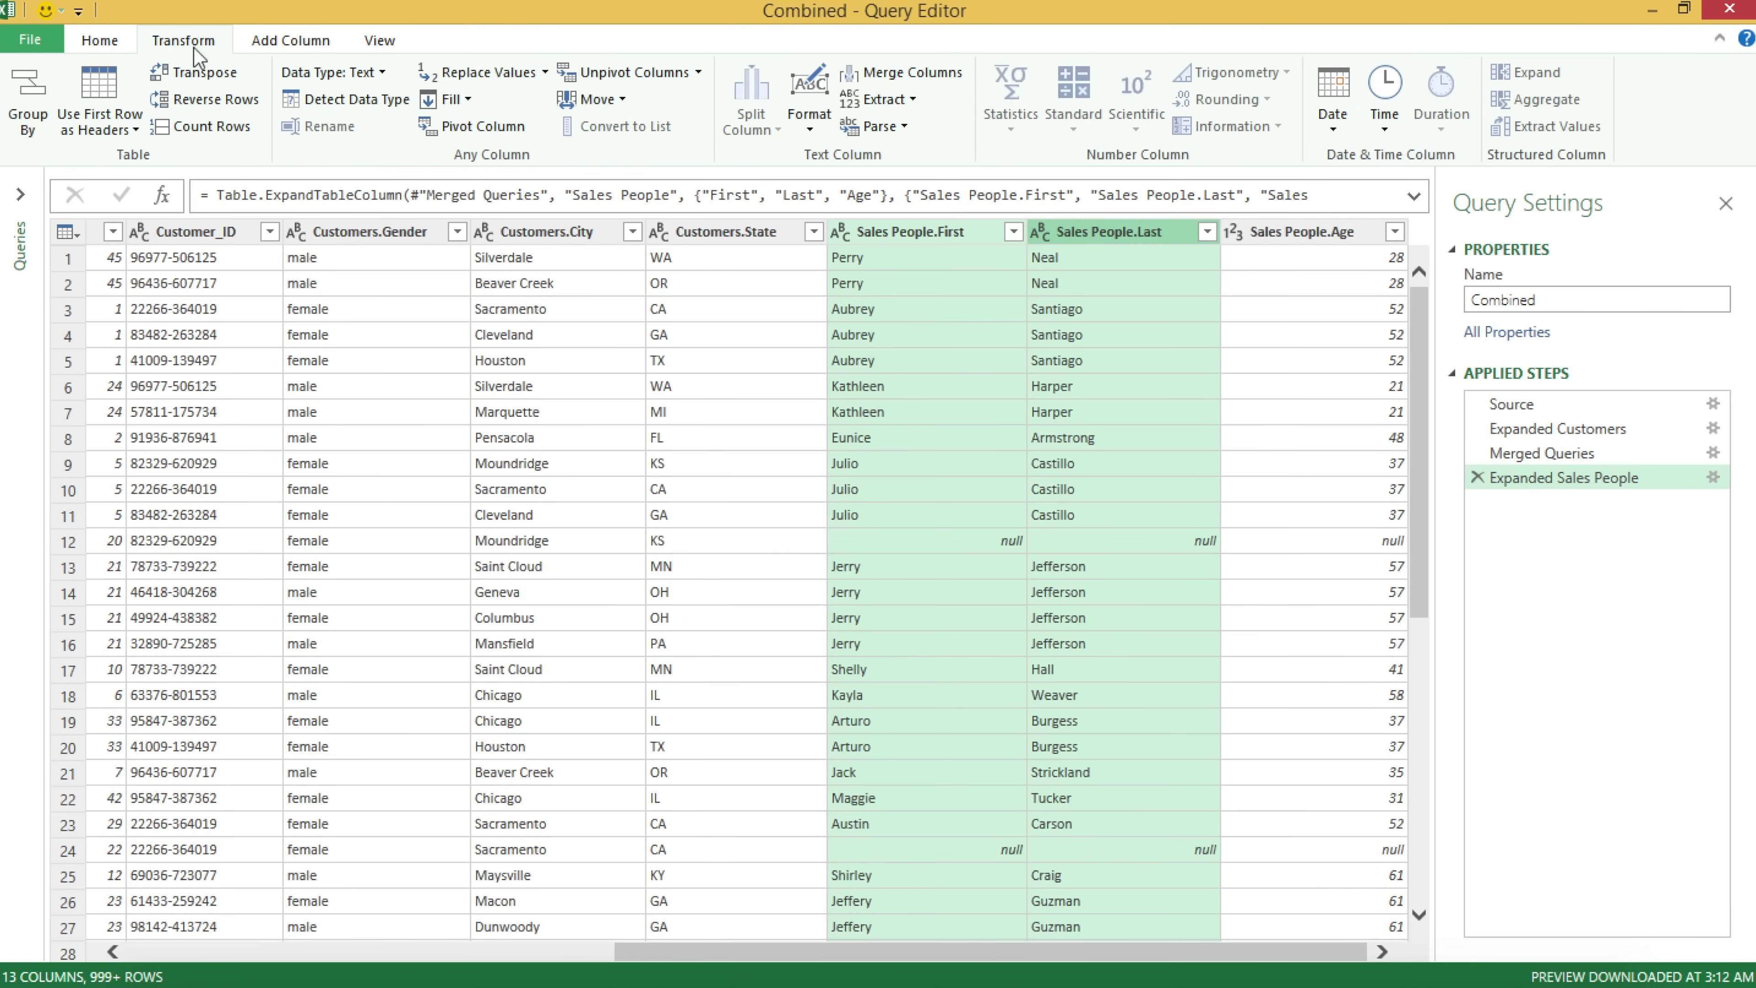
pyautogui.click(895, 80)
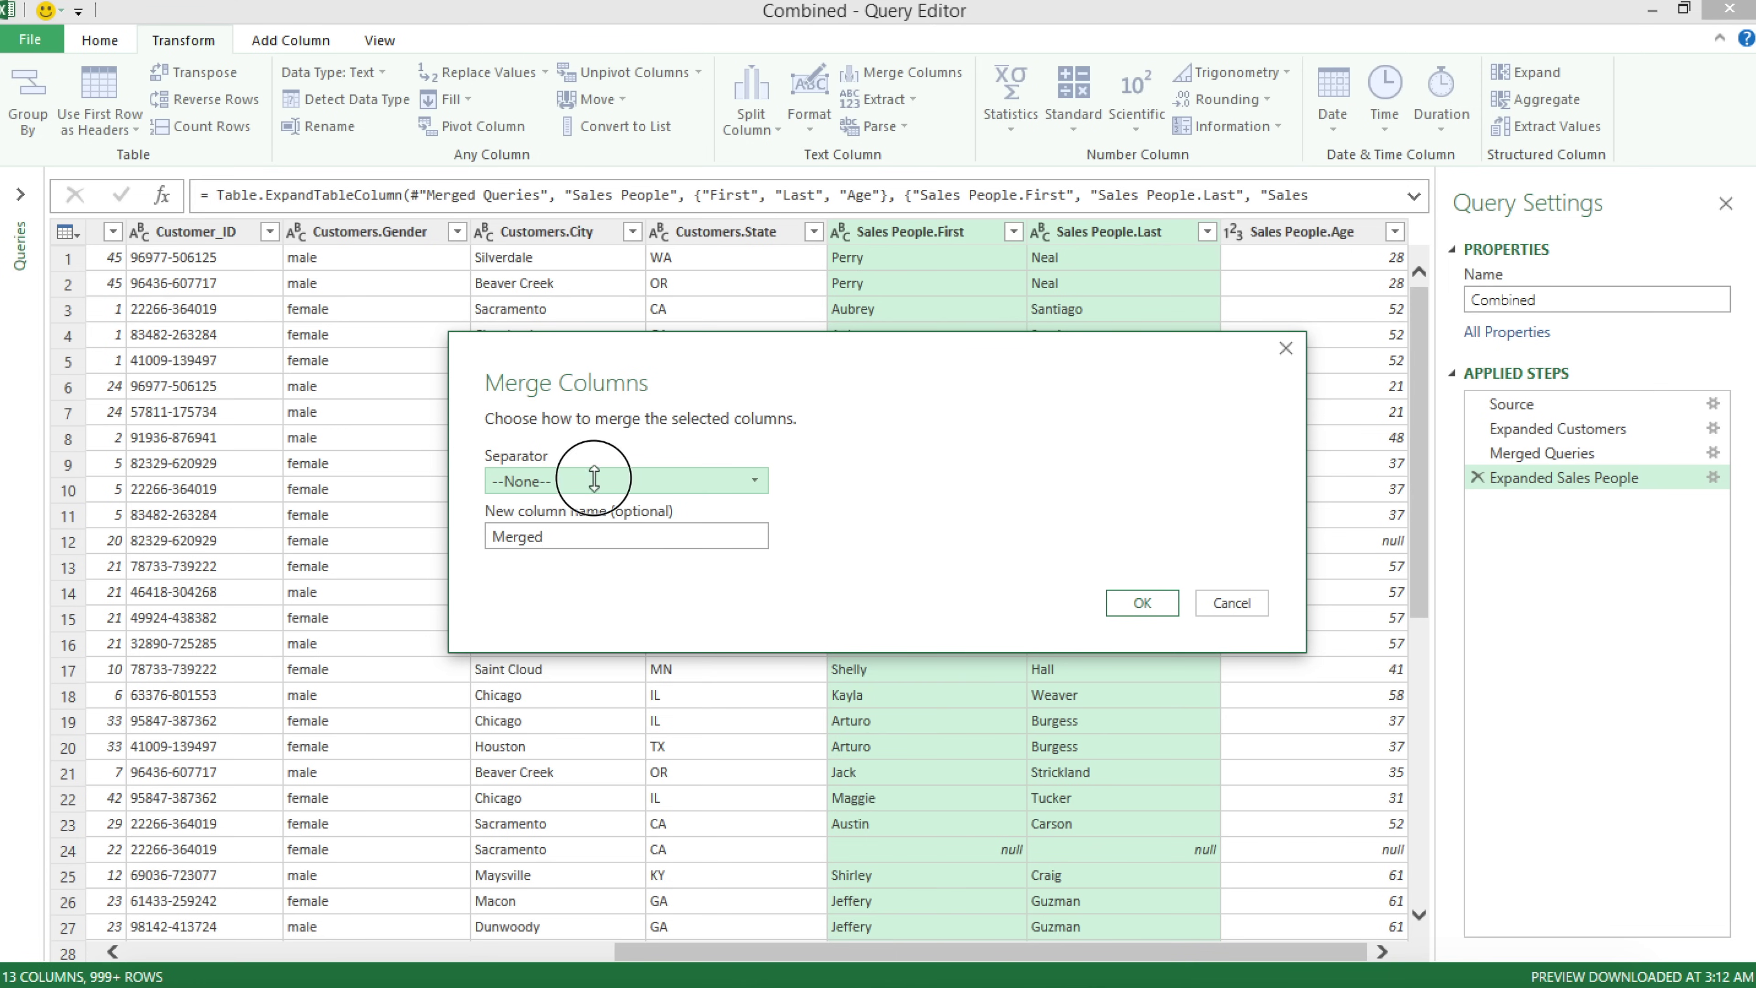
pyautogui.click(594, 479)
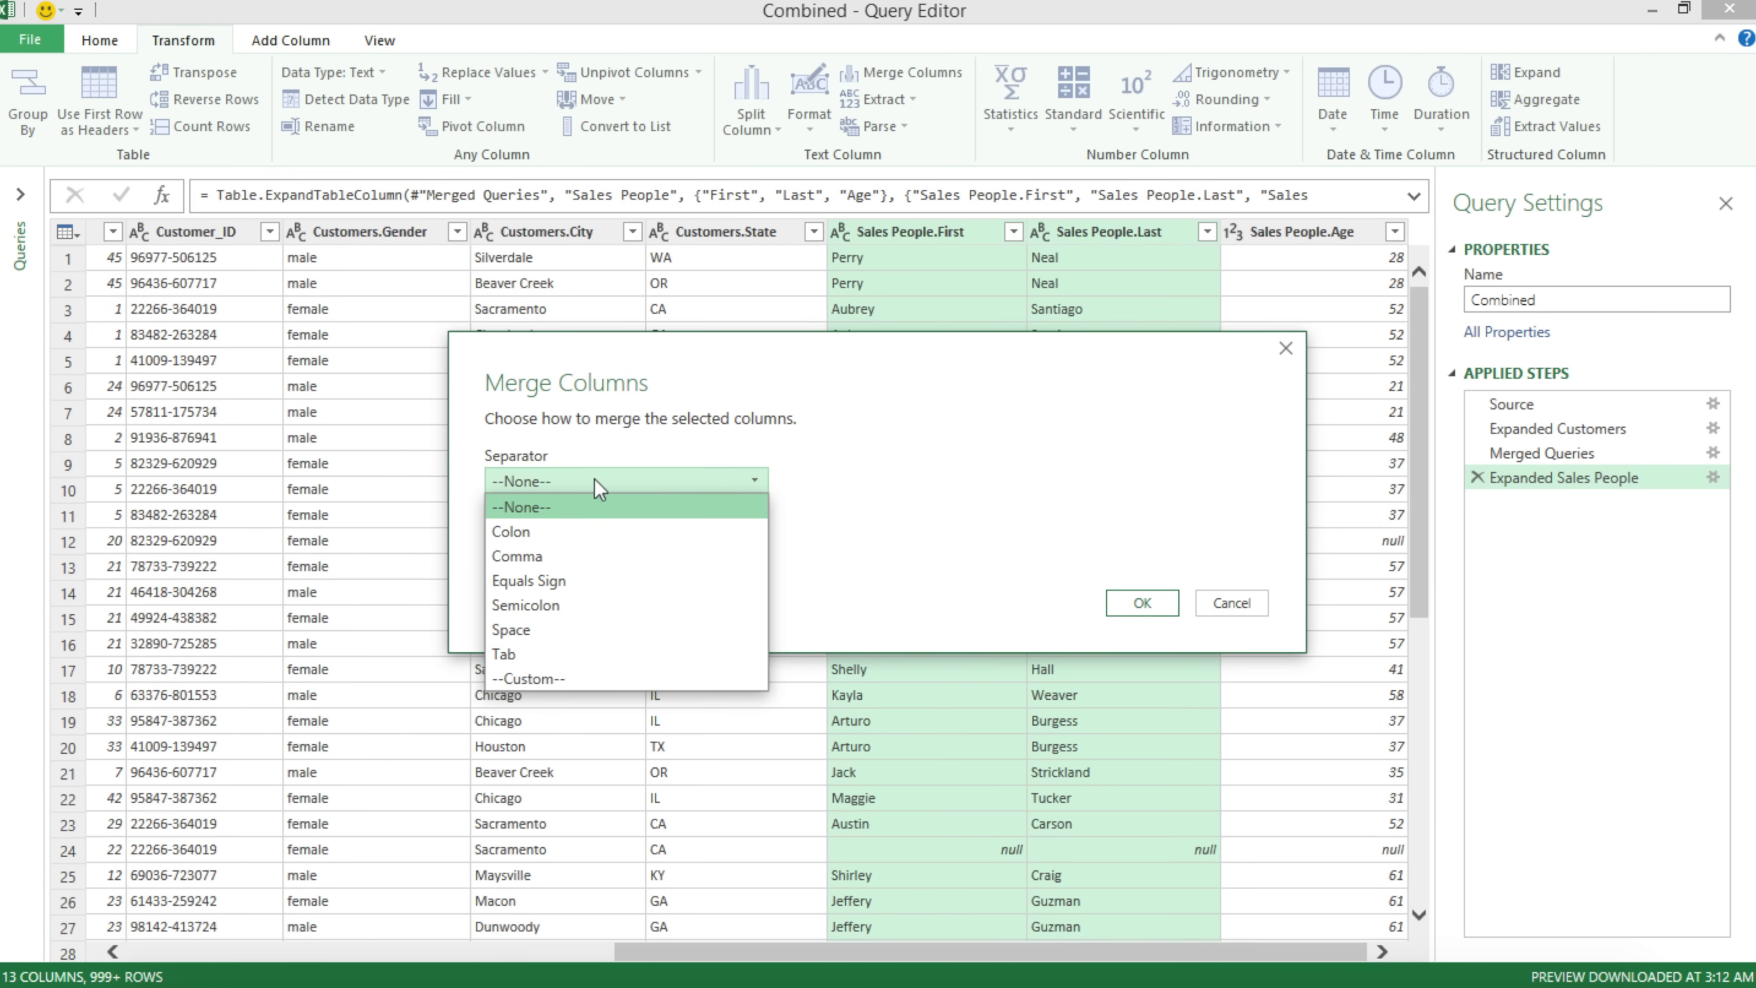
pyautogui.click(549, 628)
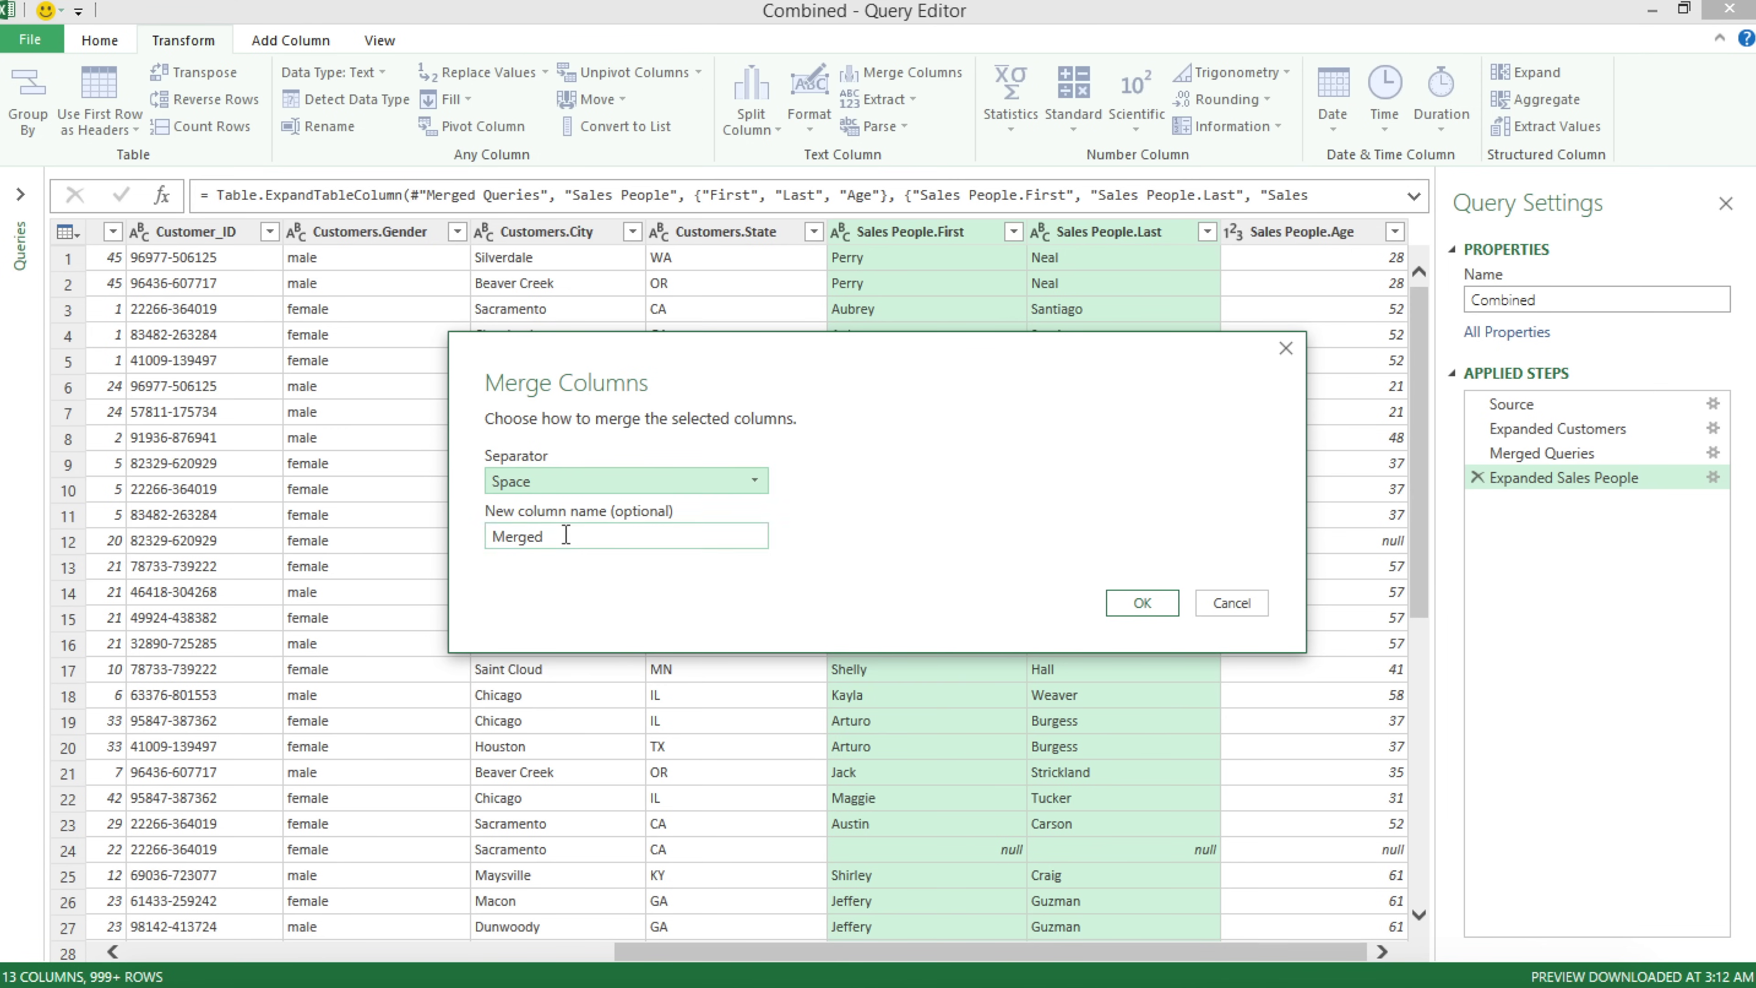
pyautogui.moveTo(563, 539); pyautogui.dragTo(441, 543)
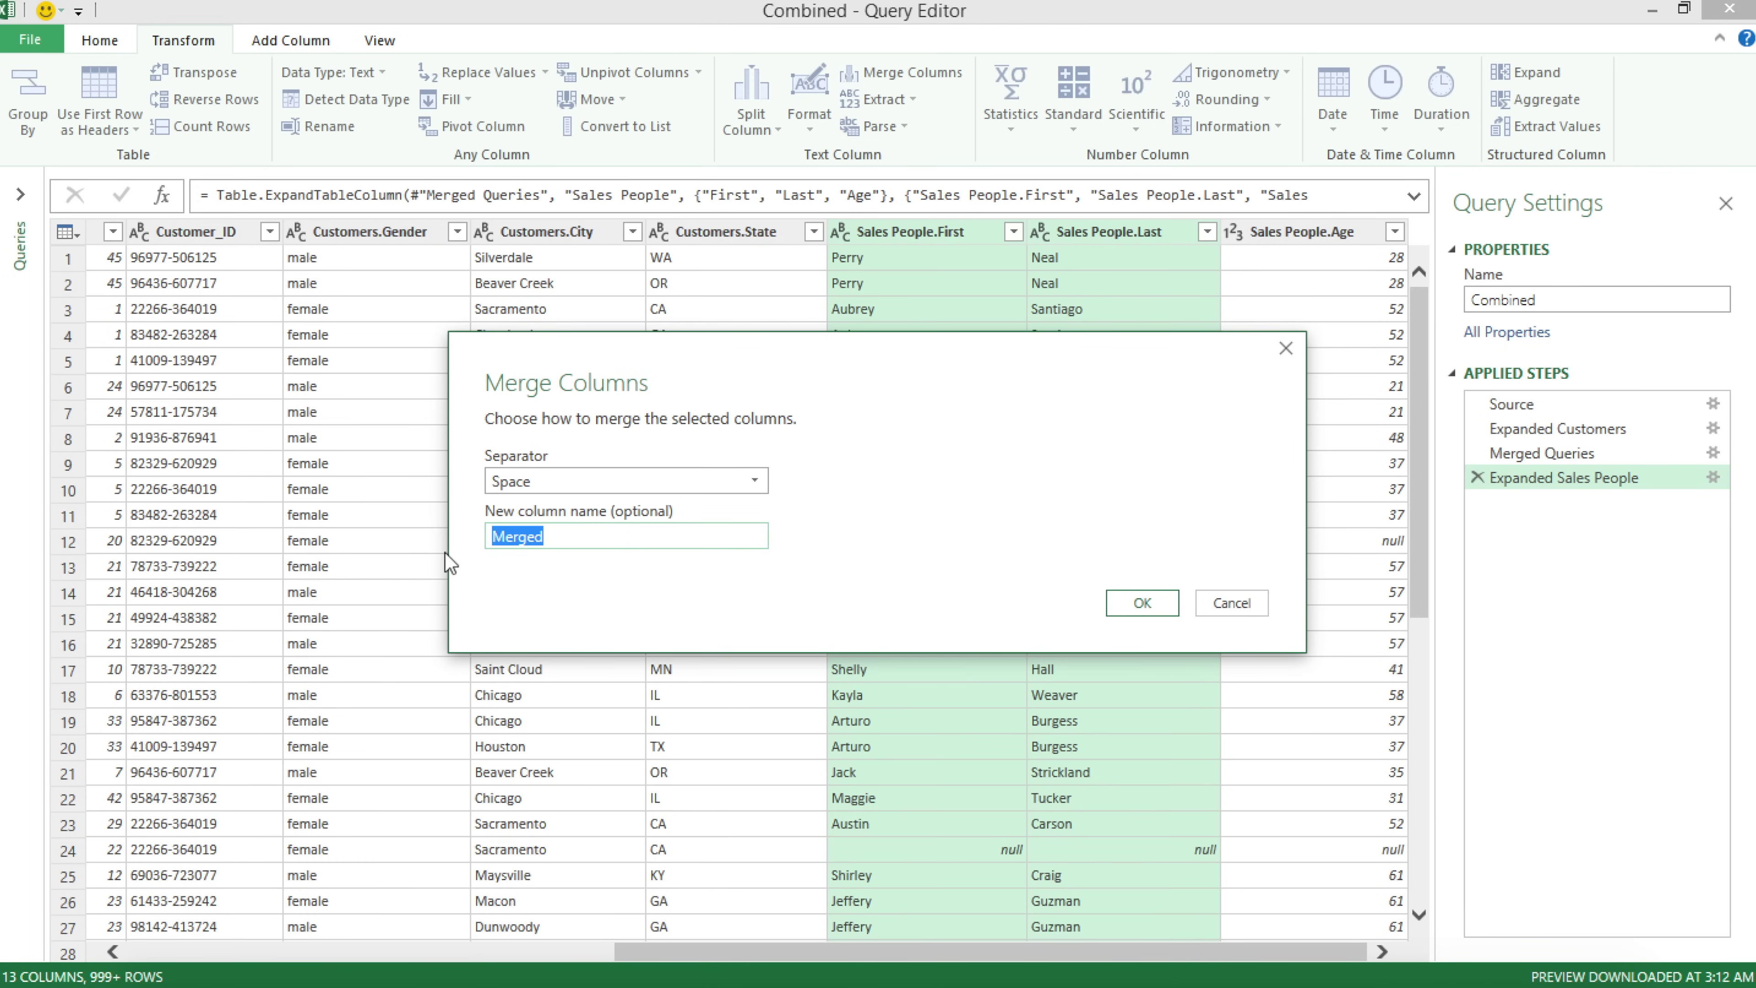
pyautogui.write('Sales Rep Name')
pyautogui.click(1142, 603)
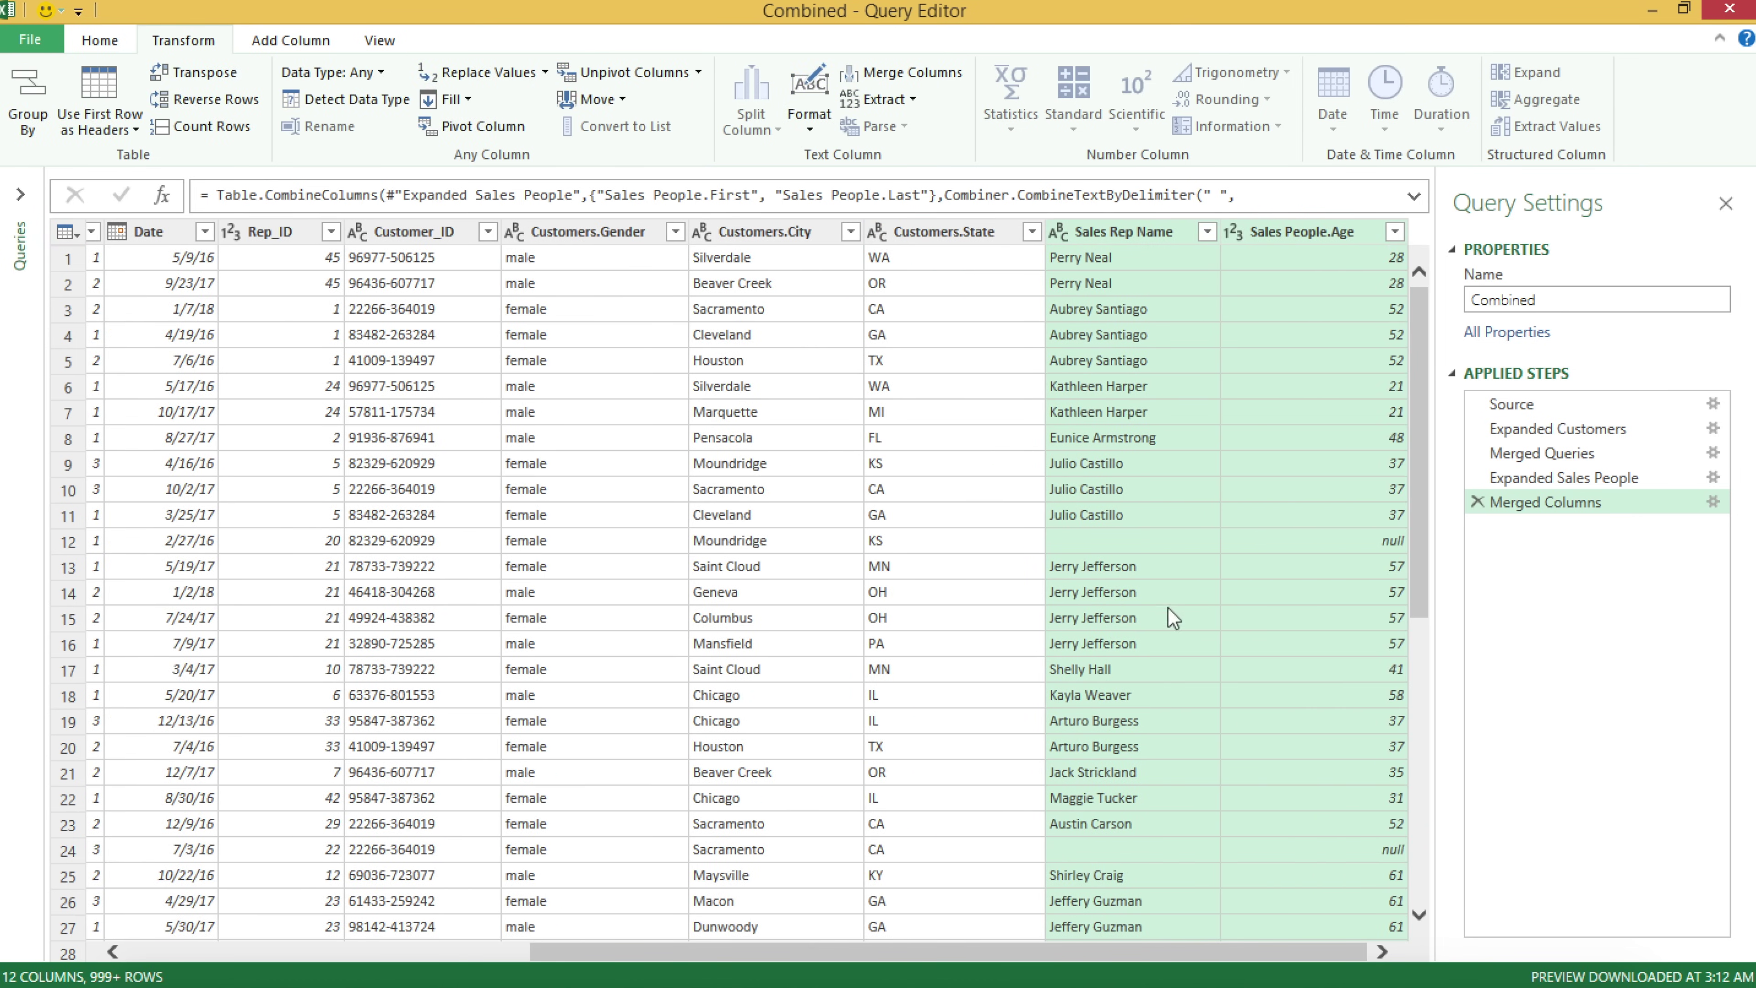
pyautogui.click(1103, 305)
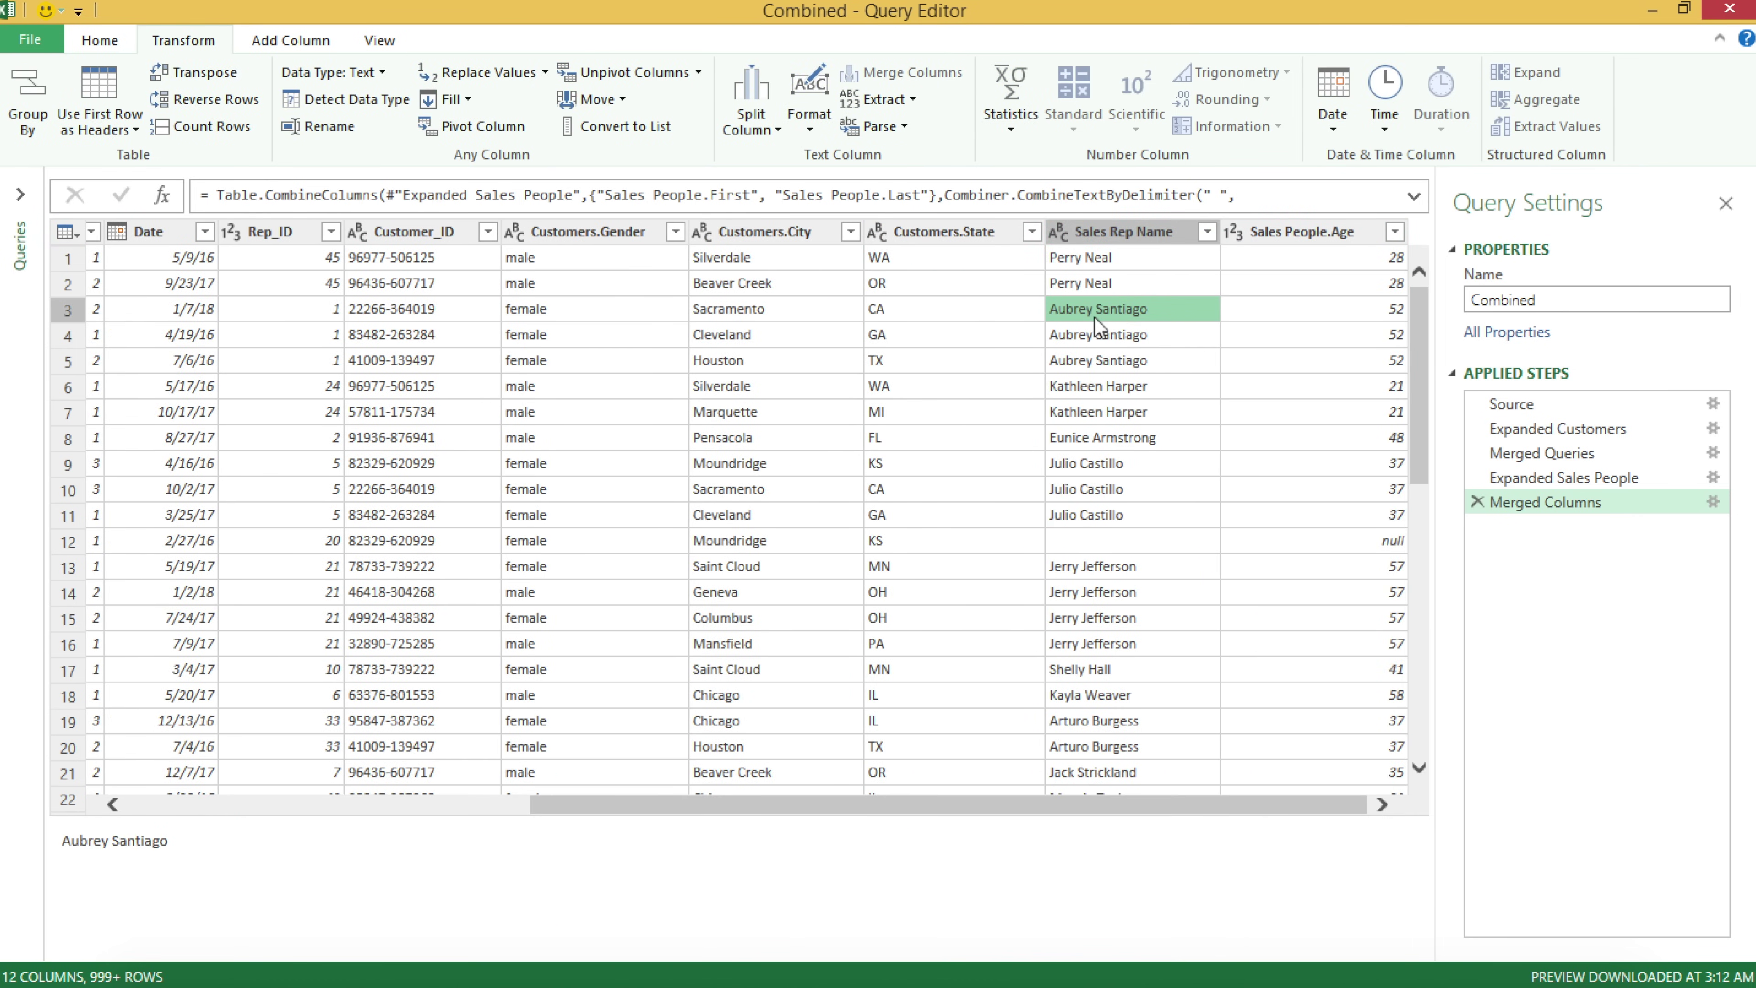
pyautogui.click(990, 261)
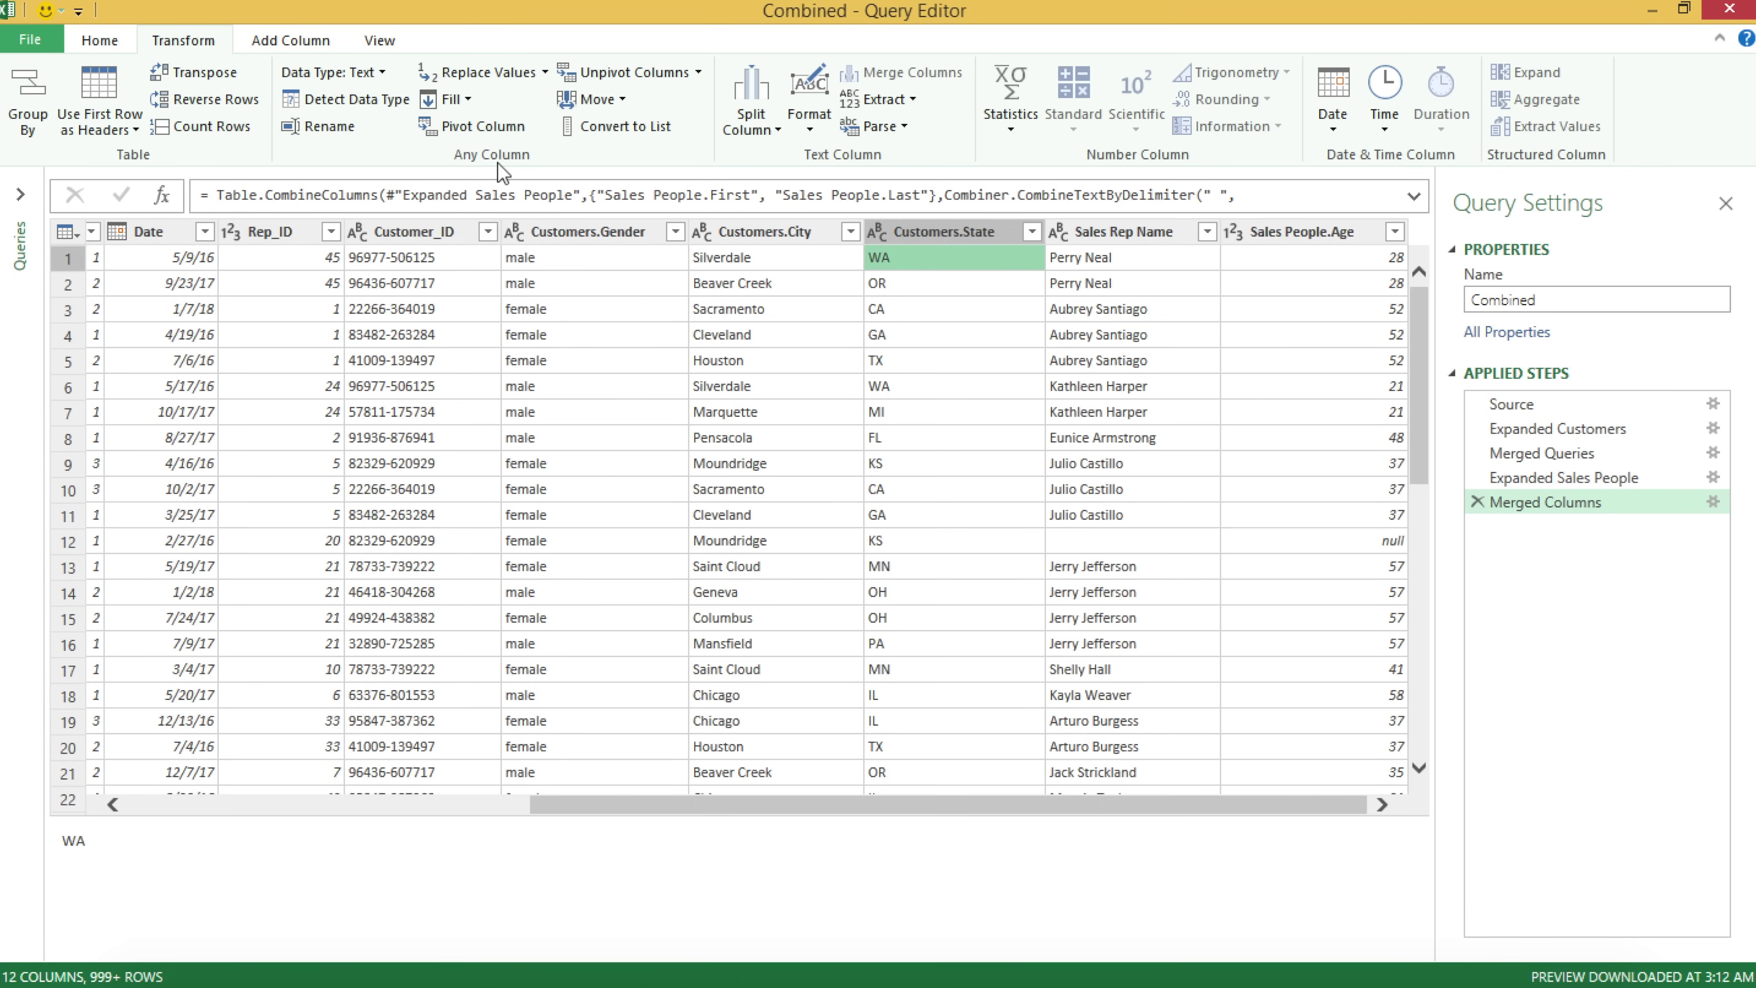
# Merge the Products query into the Combined query, matching on Stock_Number with a Left Outer join.
pyautogui.click(117, 47)
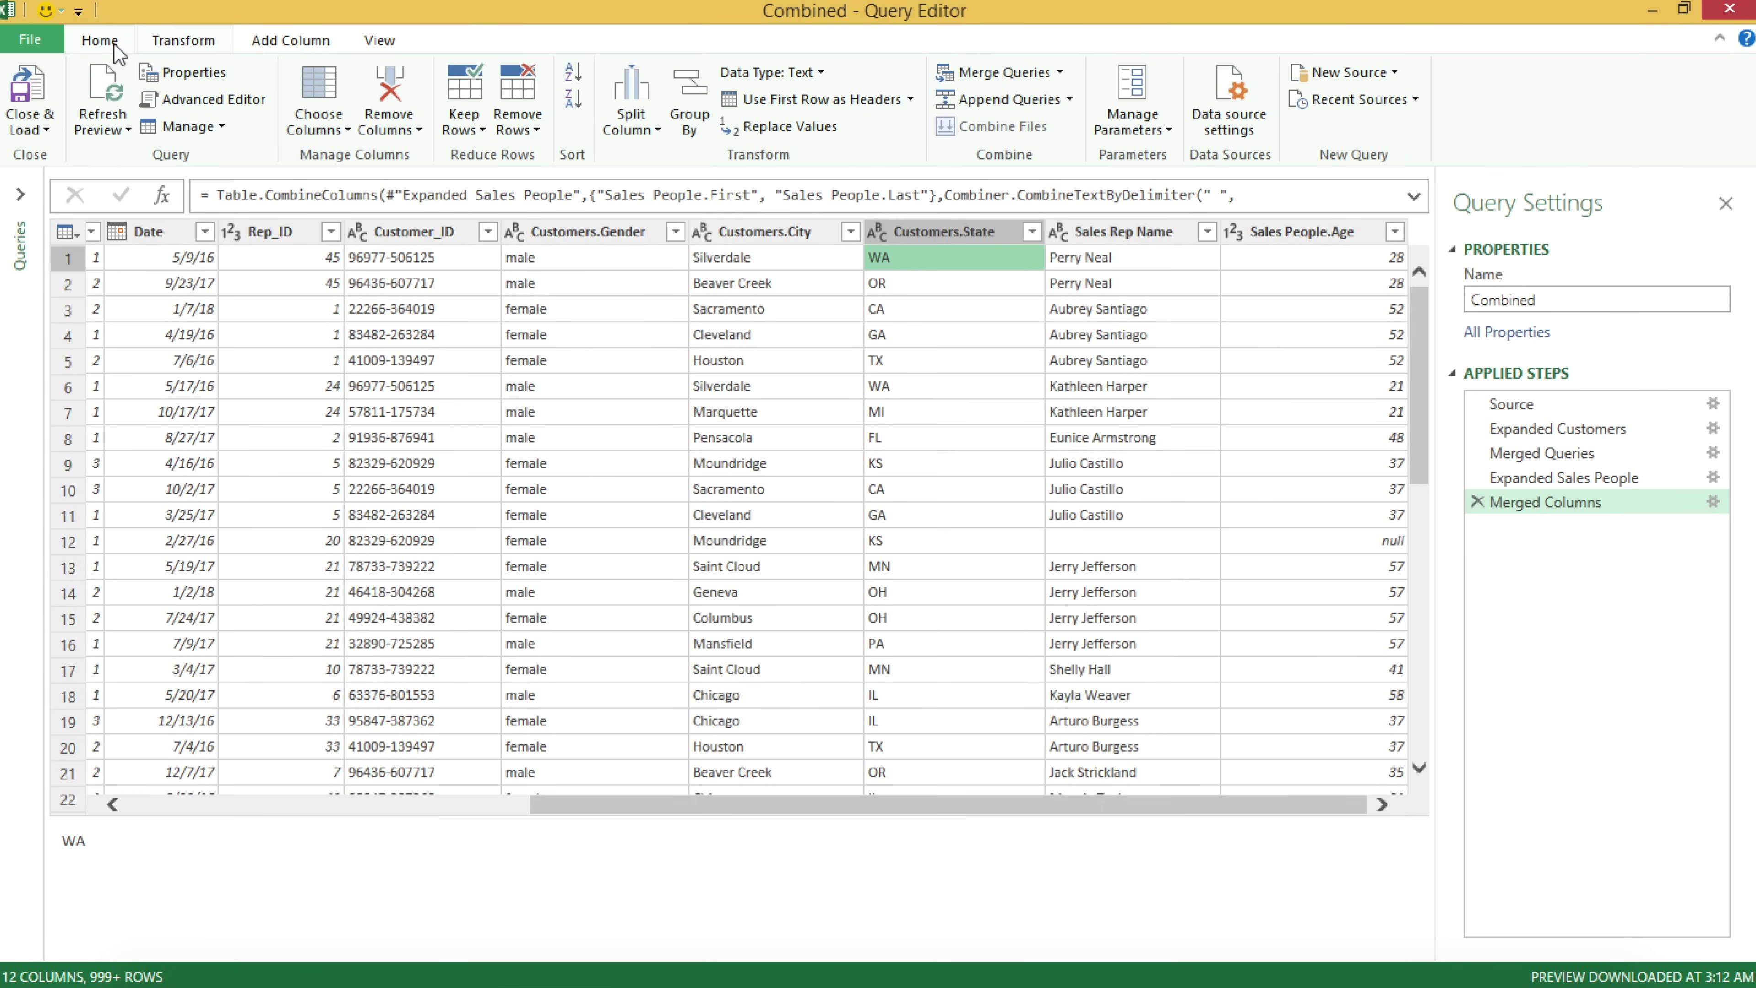
pyautogui.click(1062, 73)
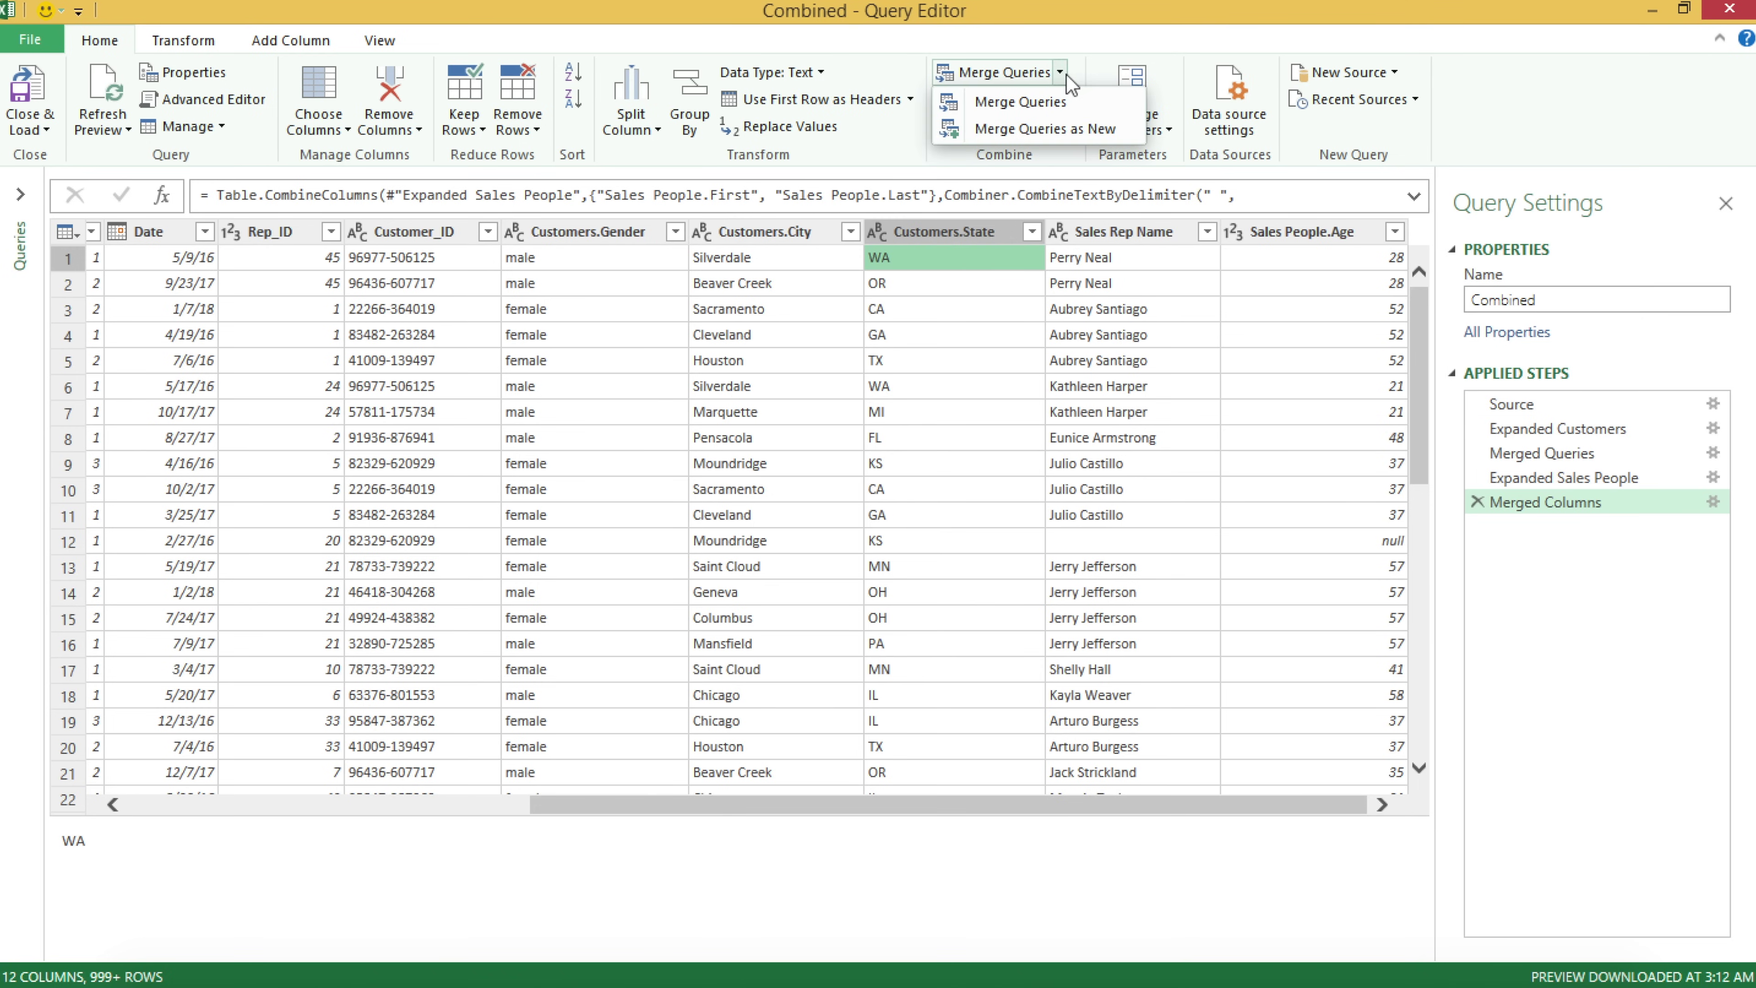
pyautogui.click(1040, 102)
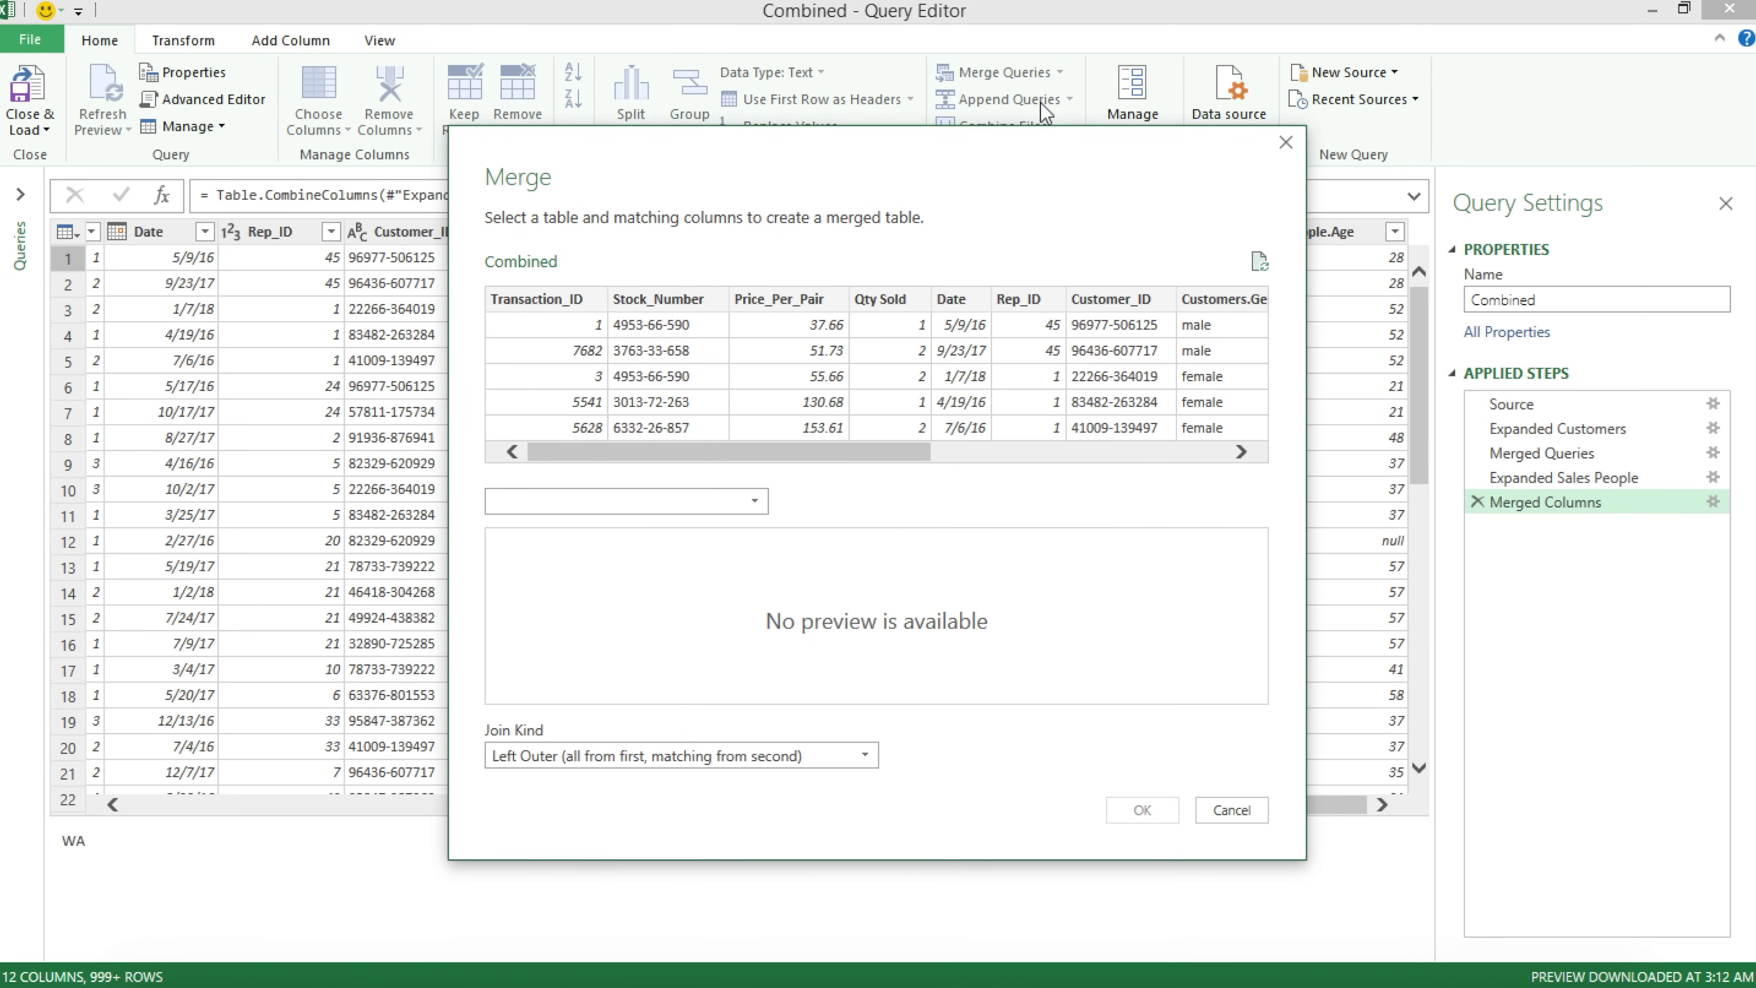
pyautogui.click(750, 500)
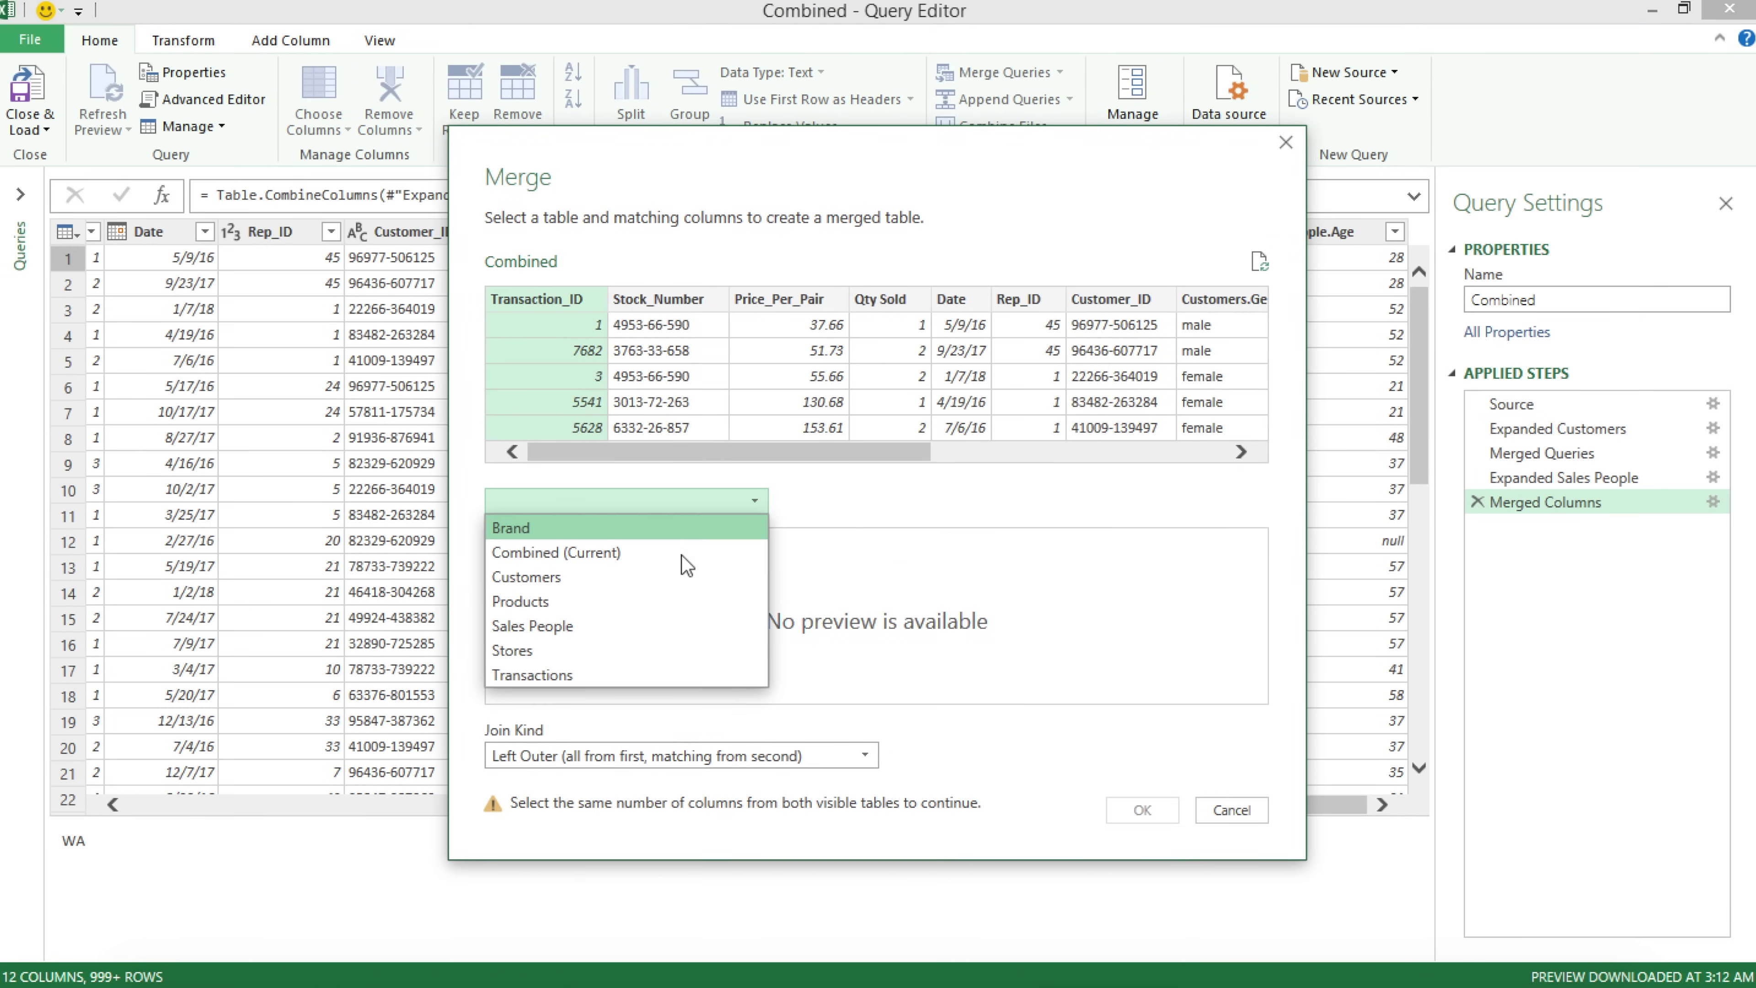
pyautogui.click(629, 607)
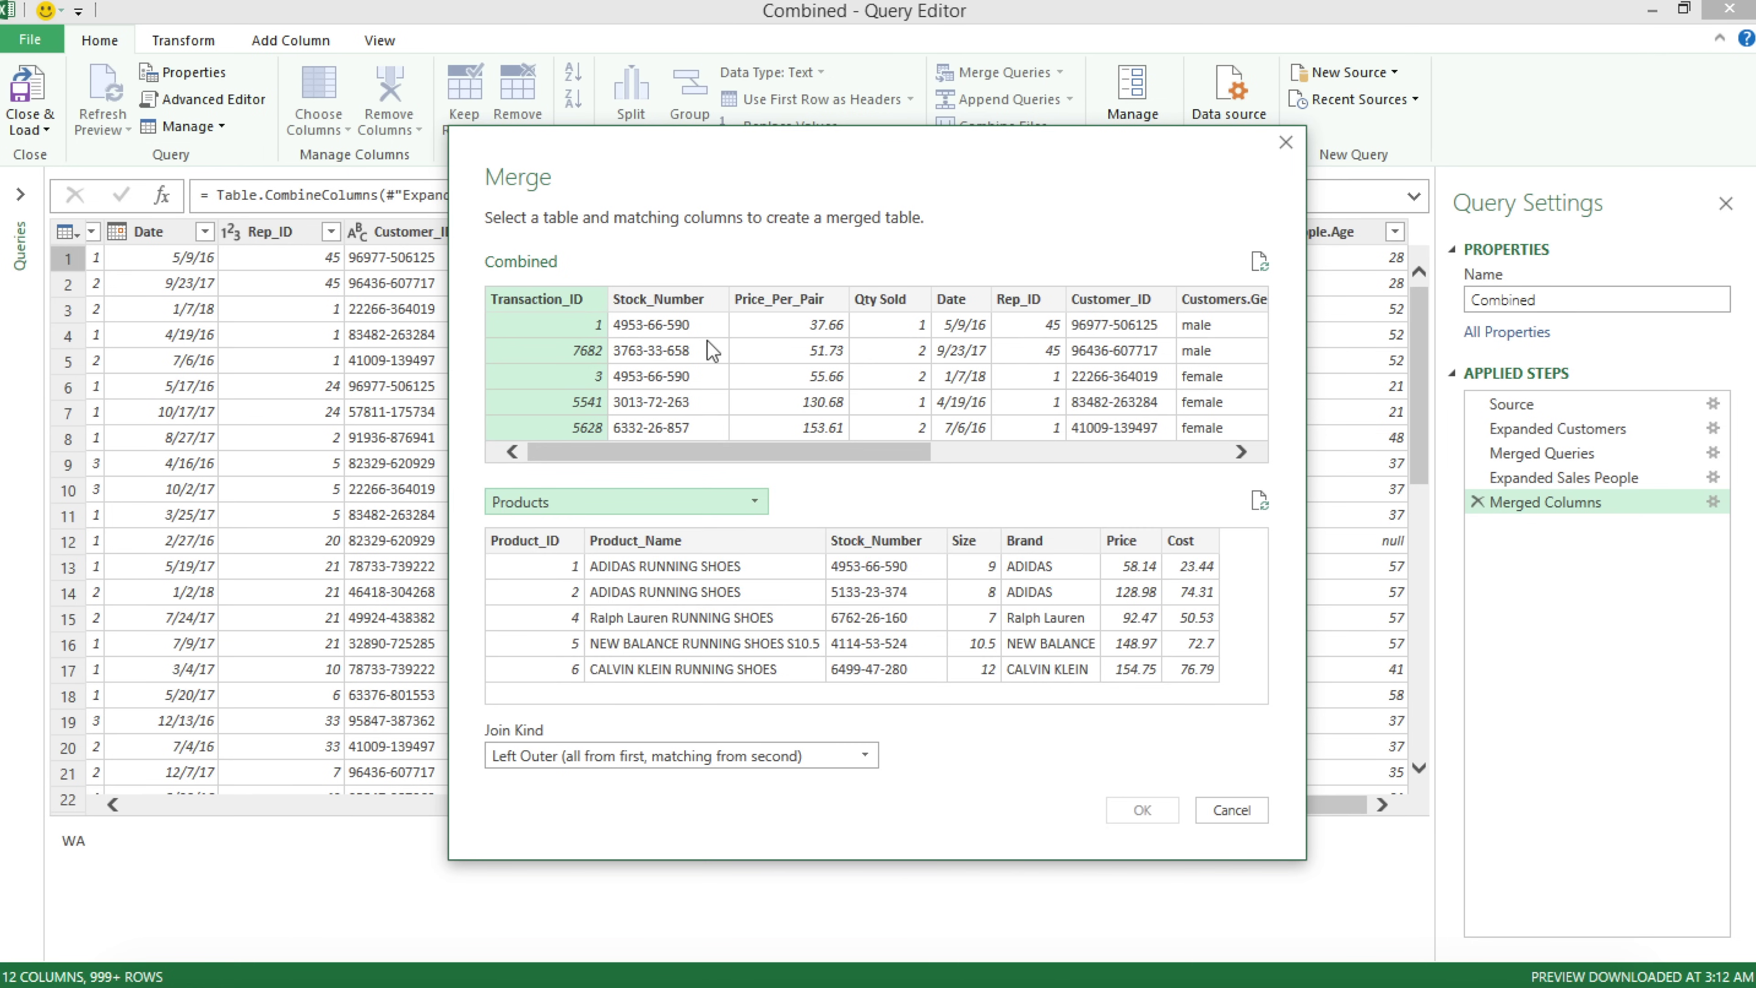
pyautogui.click(671, 301)
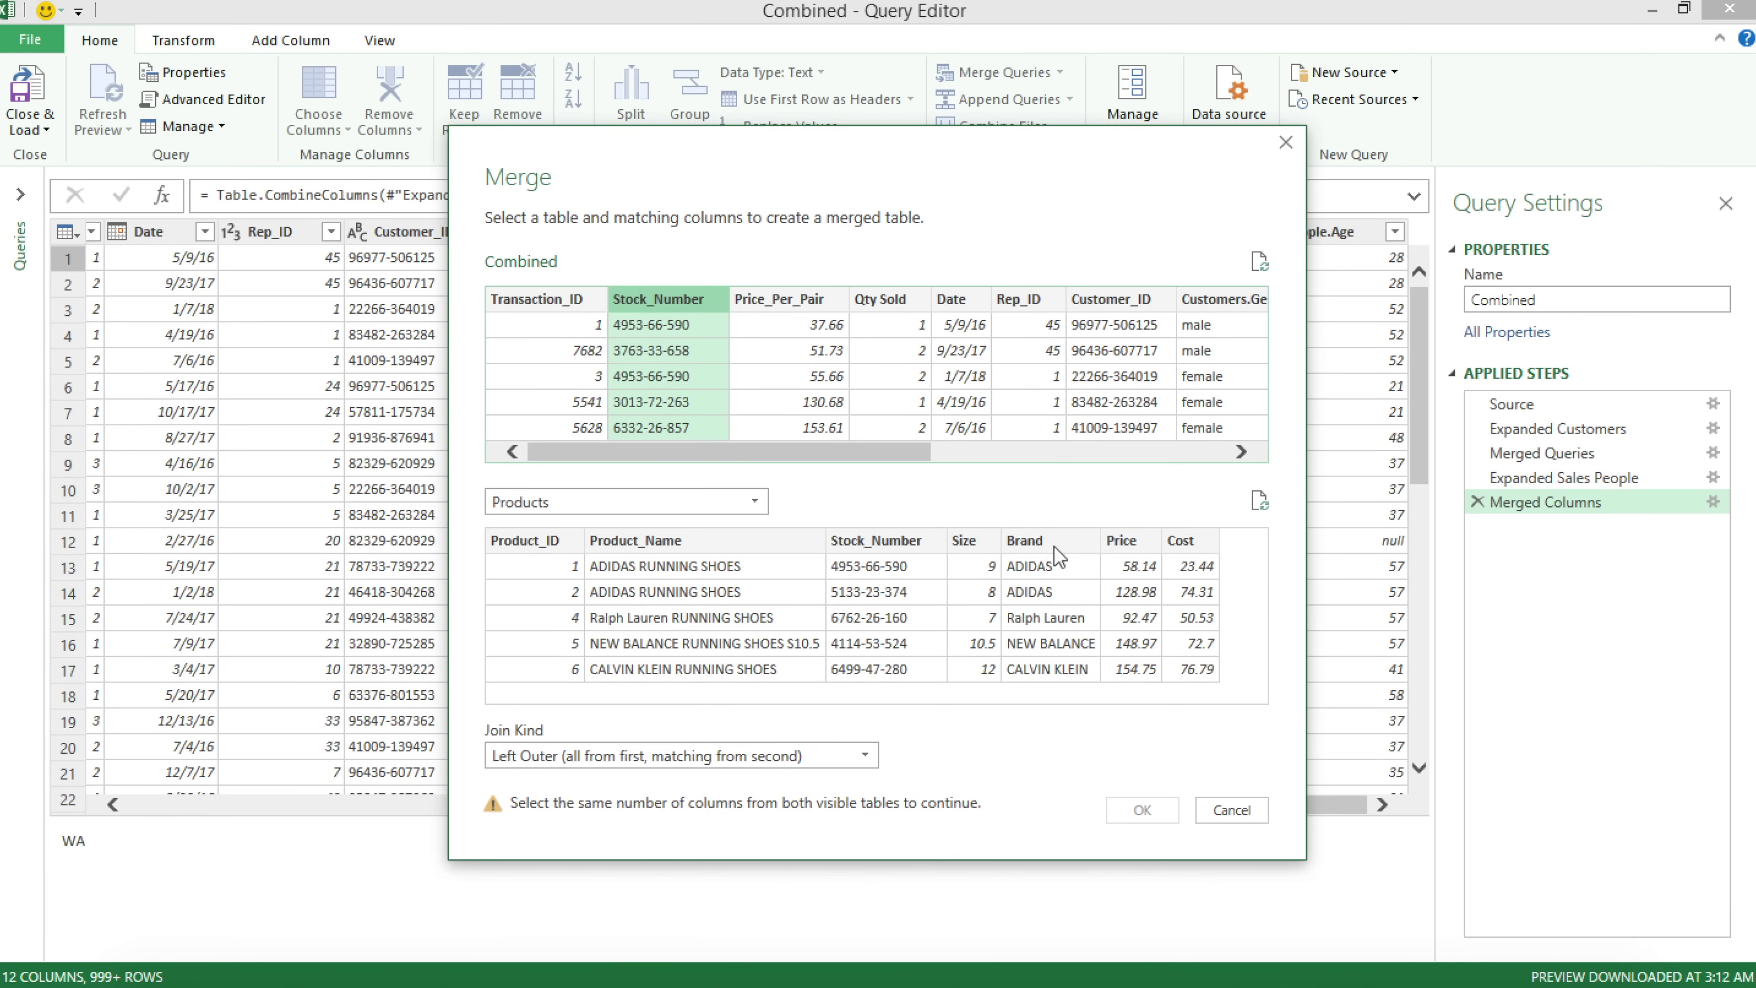
pyautogui.click(864, 540)
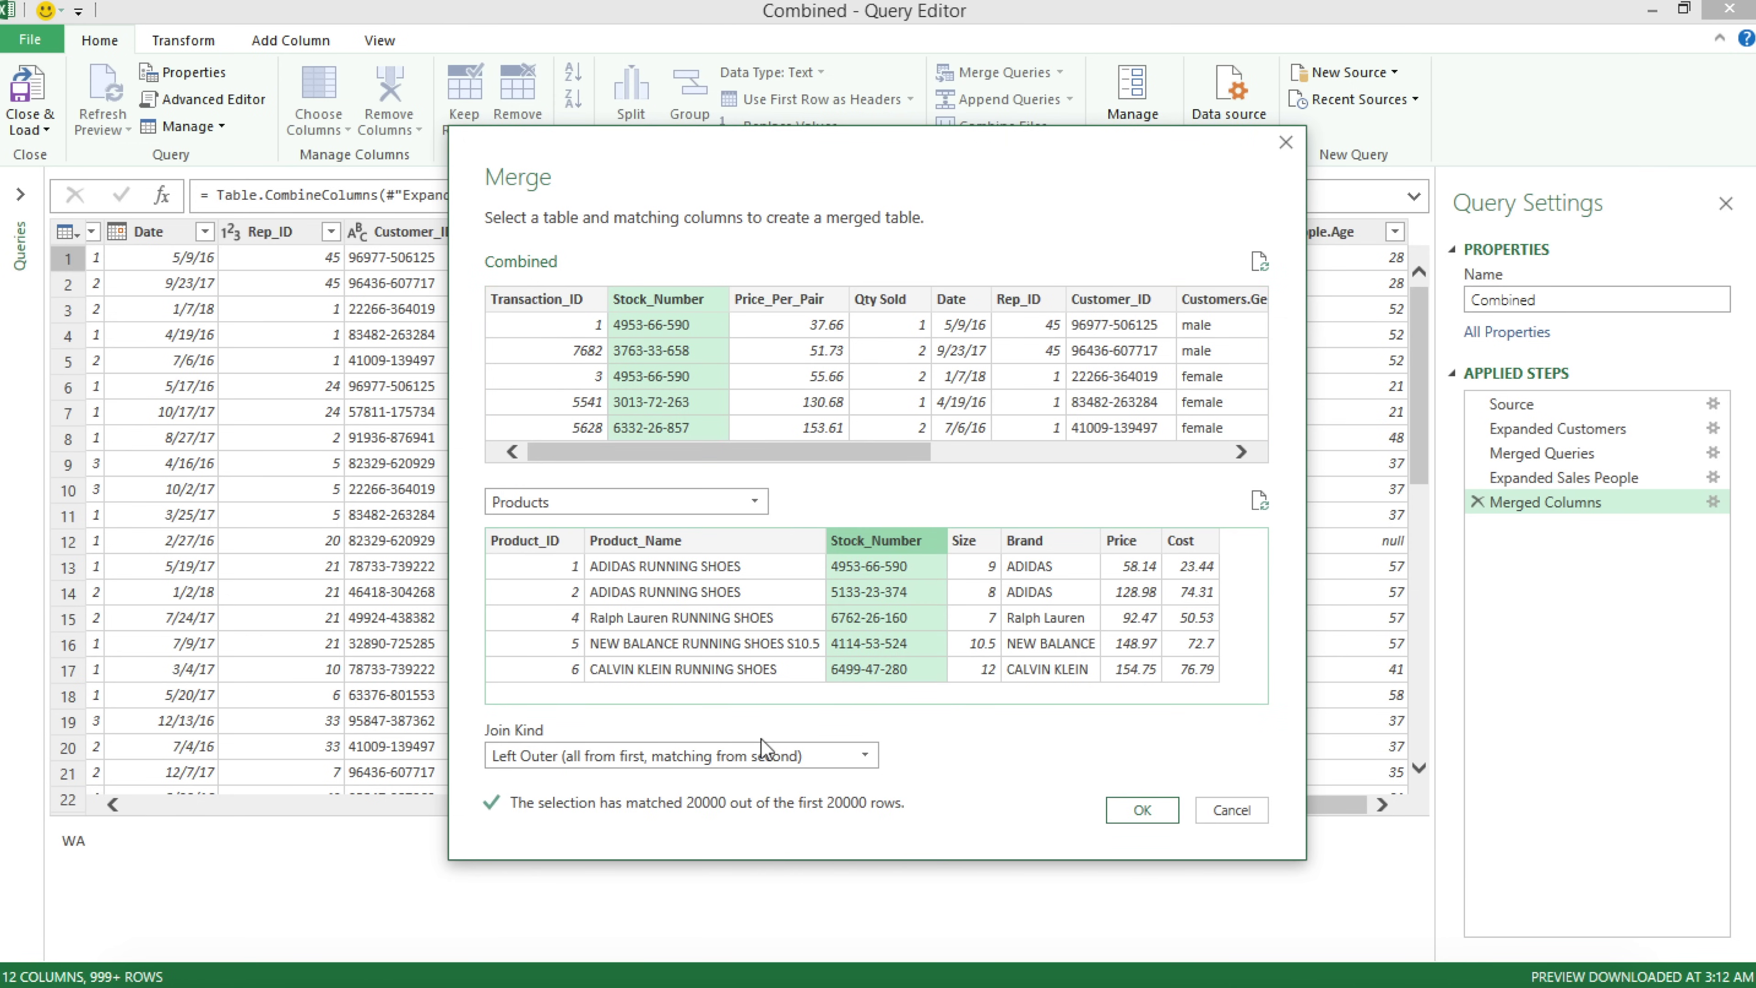
pyautogui.click(1139, 810)
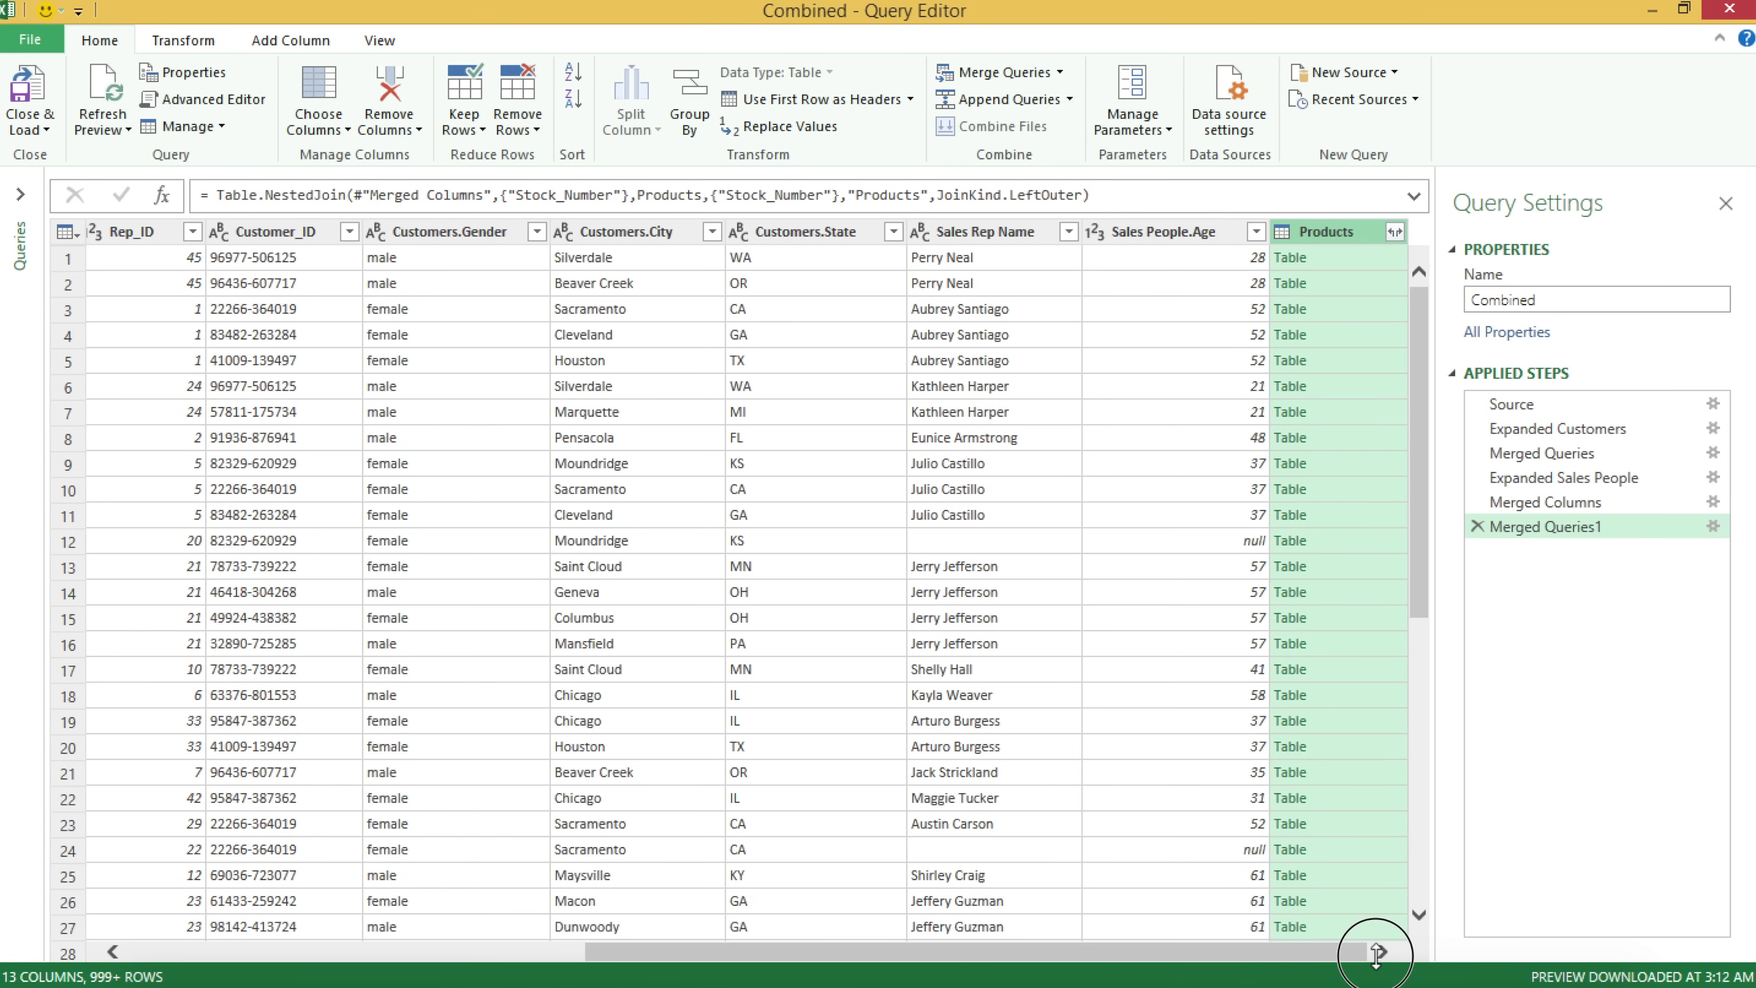
# Expand the merged Products column to include only Brand, and close and load the Combined query to a worksheet.
pyautogui.click(1394, 231)
pyautogui.click(1037, 332)
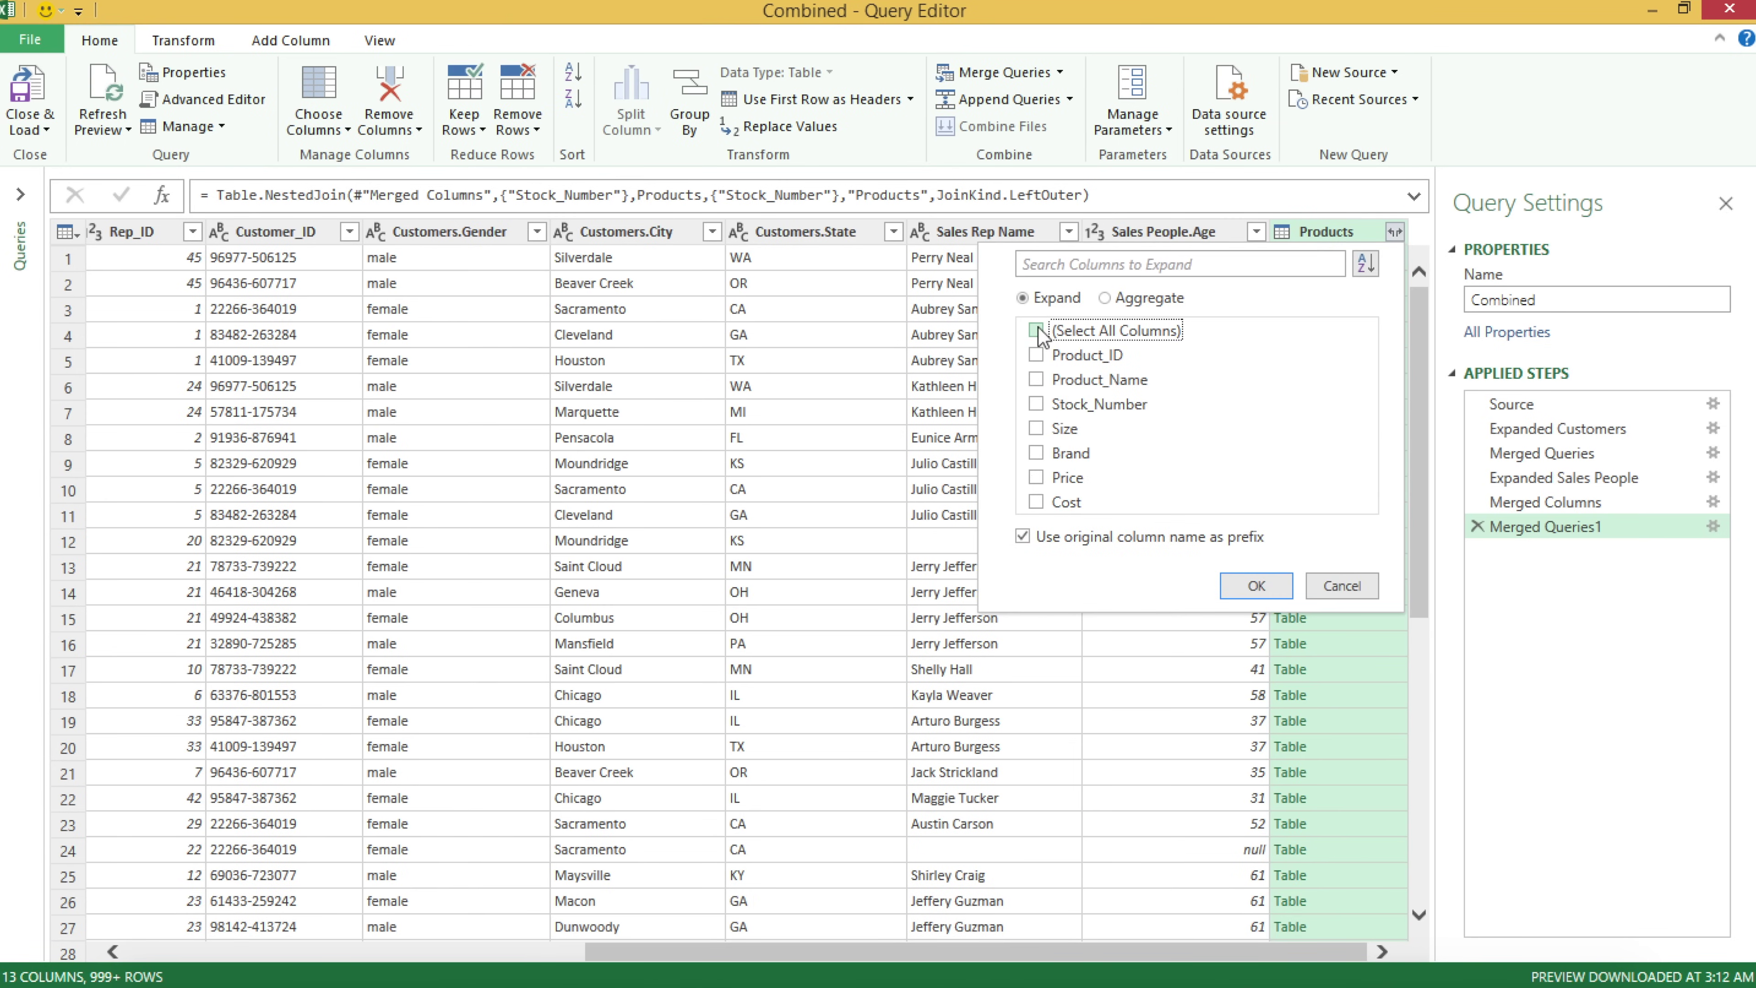
pyautogui.click(1035, 455)
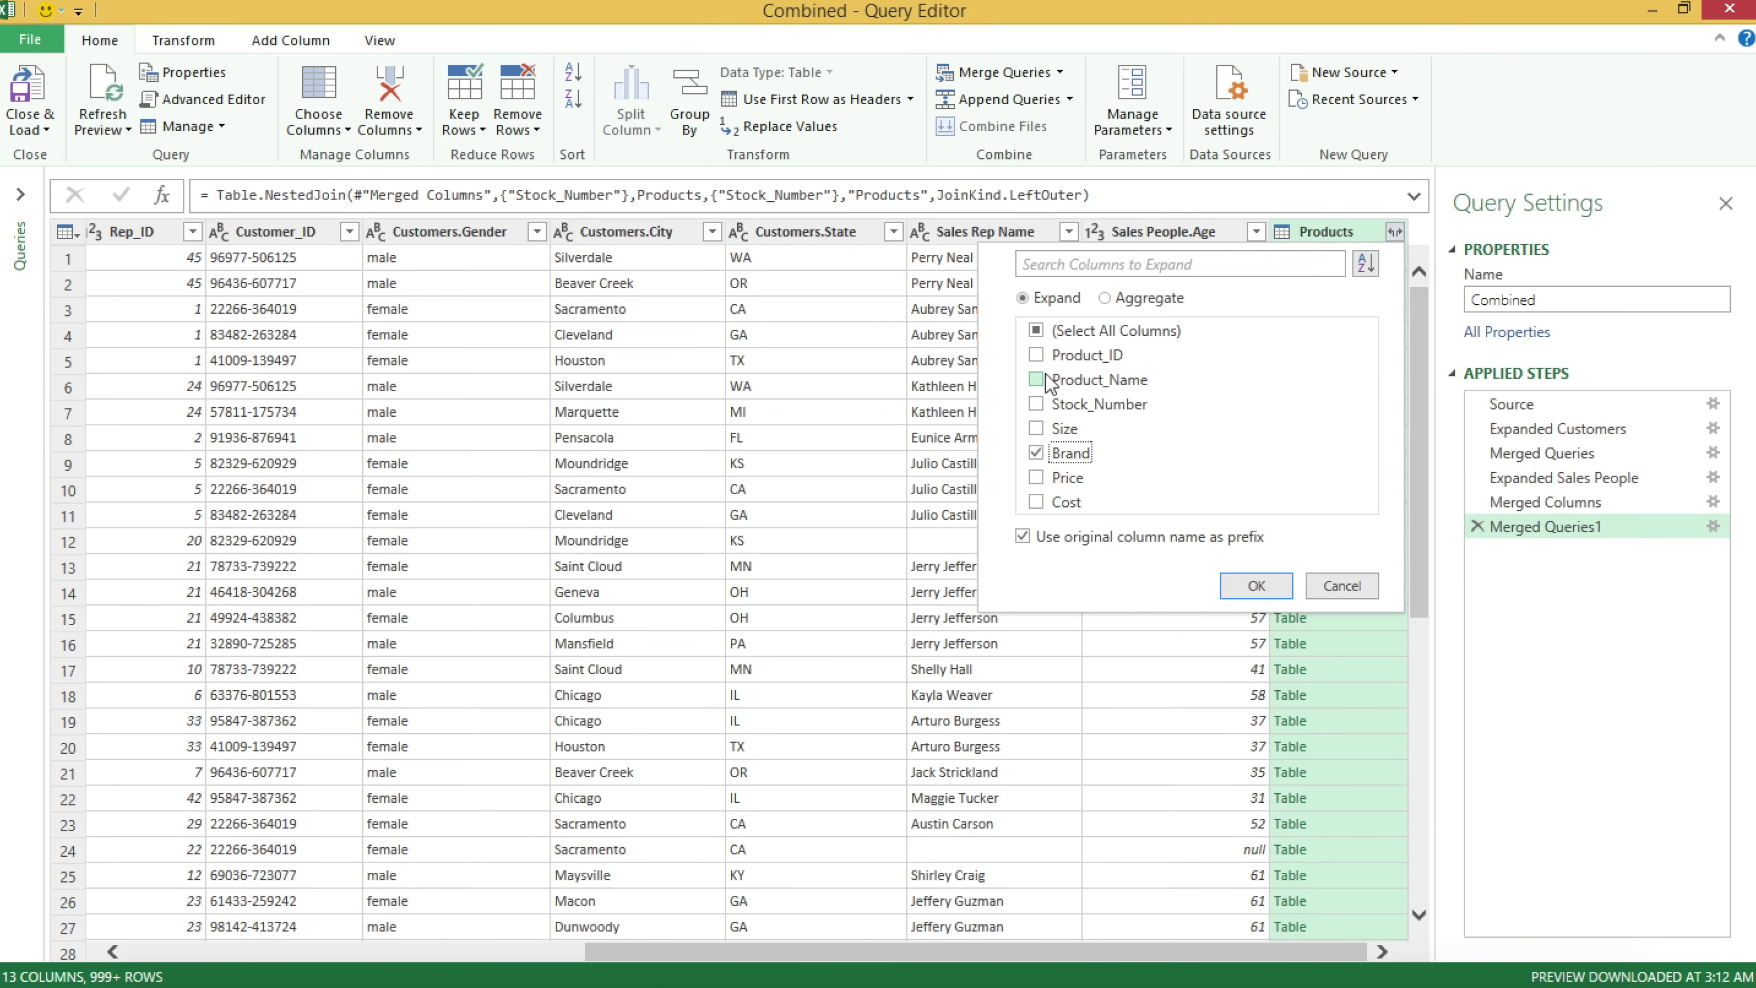
pyautogui.click(1257, 586)
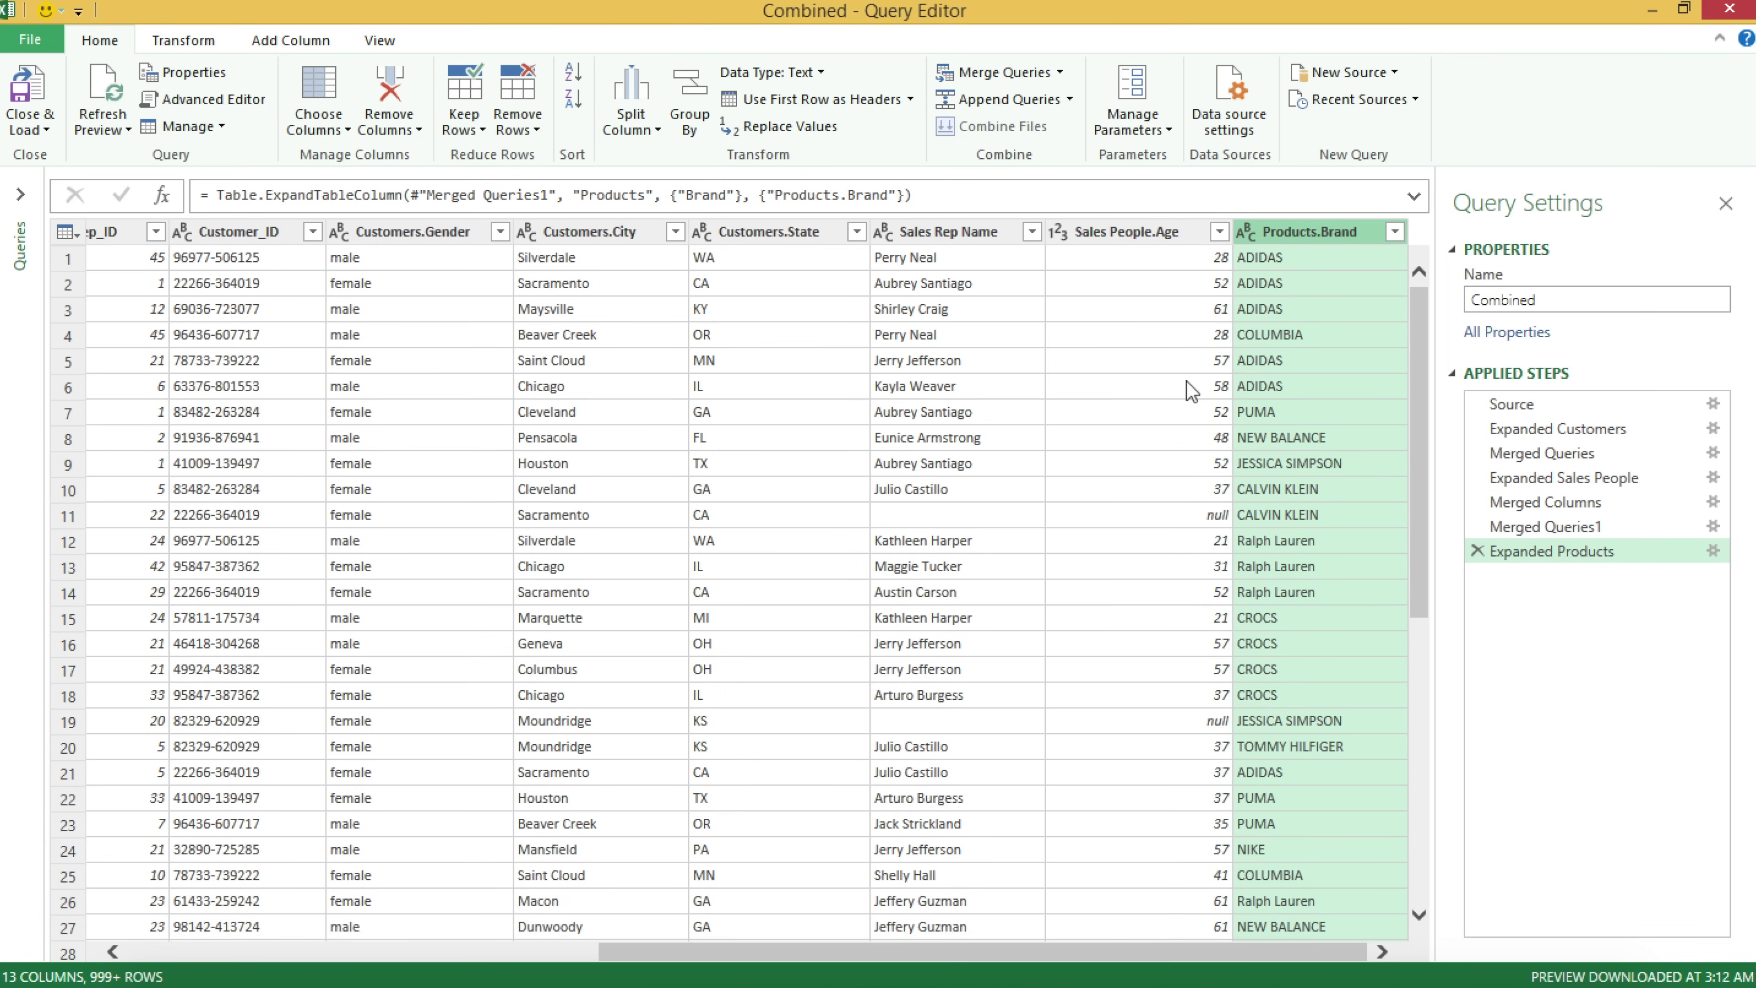
pyautogui.click(47, 128)
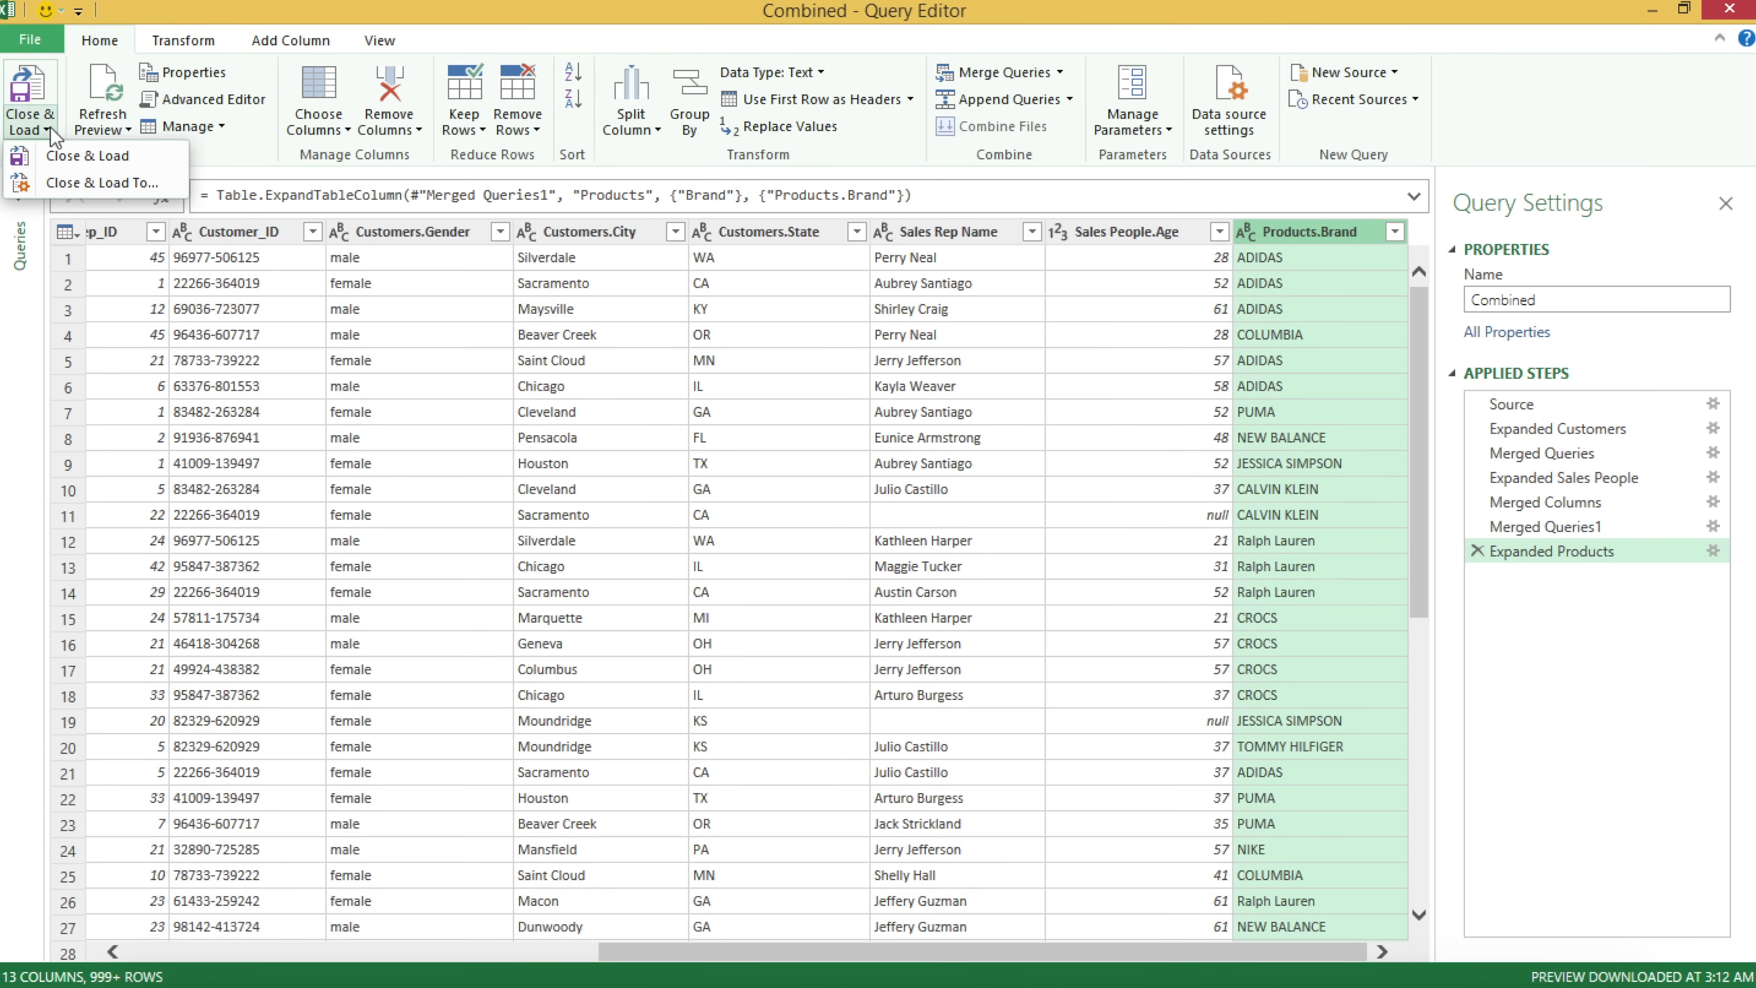
pyautogui.click(104, 162)
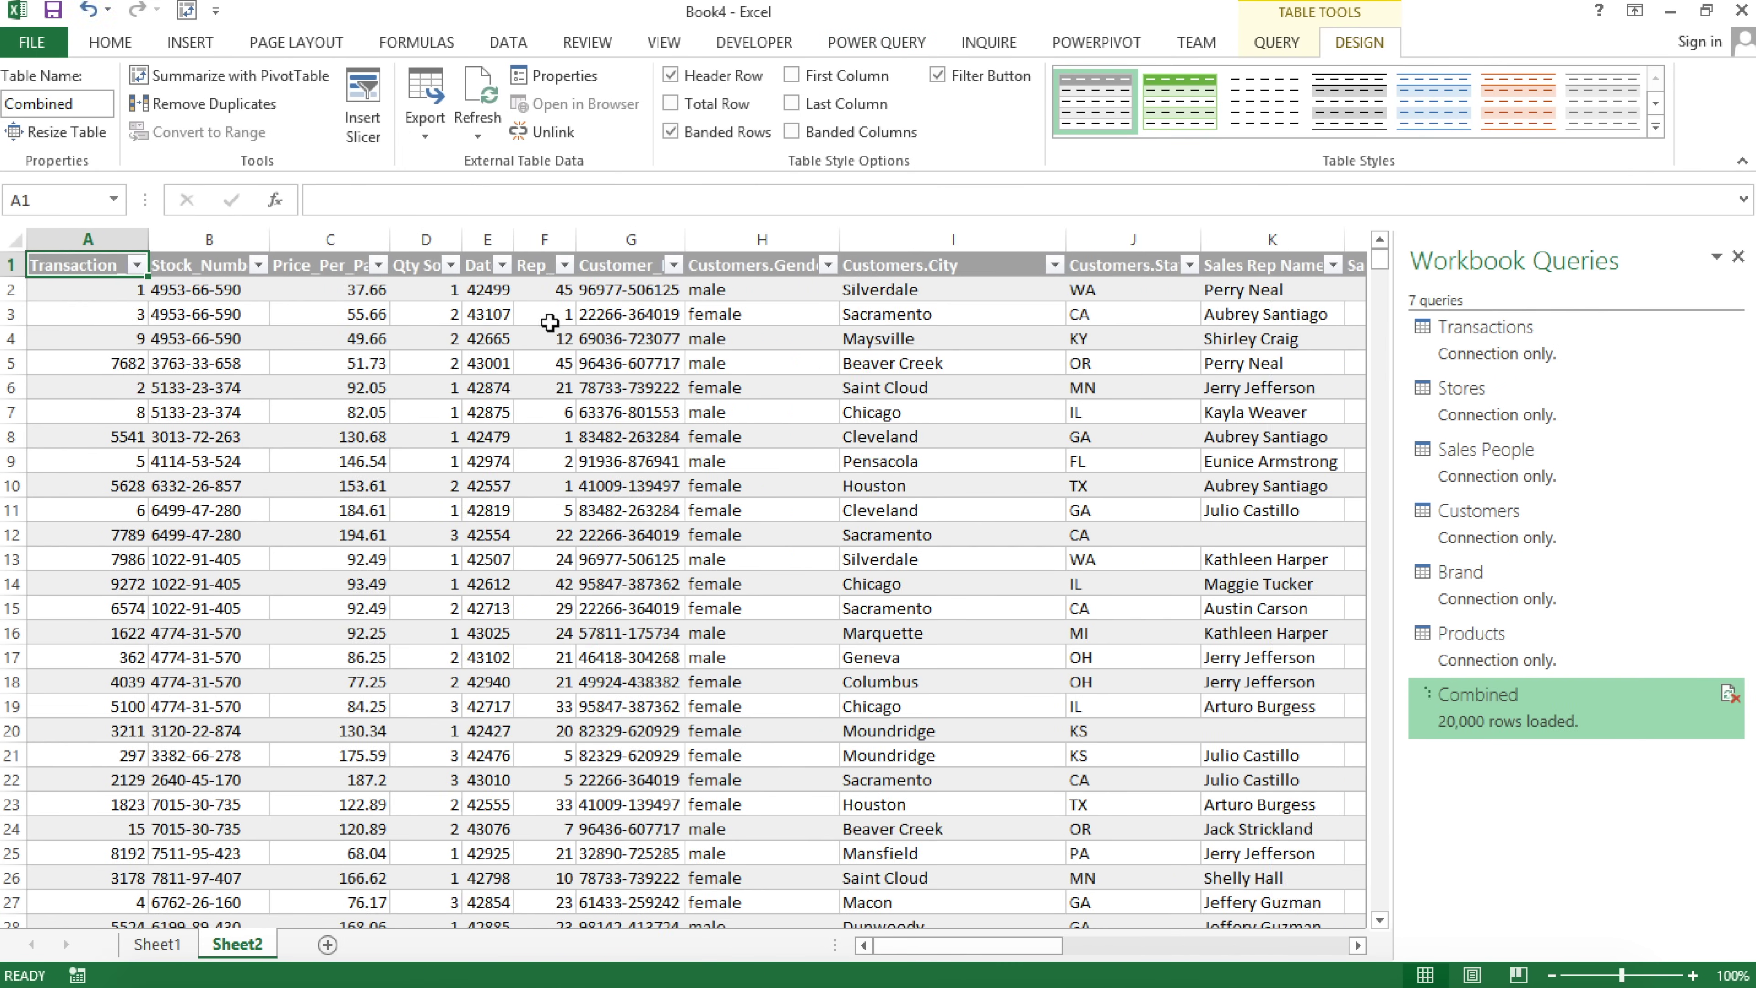
# Review the loaded Combined table's columns across to Customers.Gender and select that entire column including its header.
pyautogui.click(372, 395)
pyautogui.press('Up')
pyautogui.press('Up')
pyautogui.press('Up')
pyautogui.press('Up')
pyautogui.press('Up')
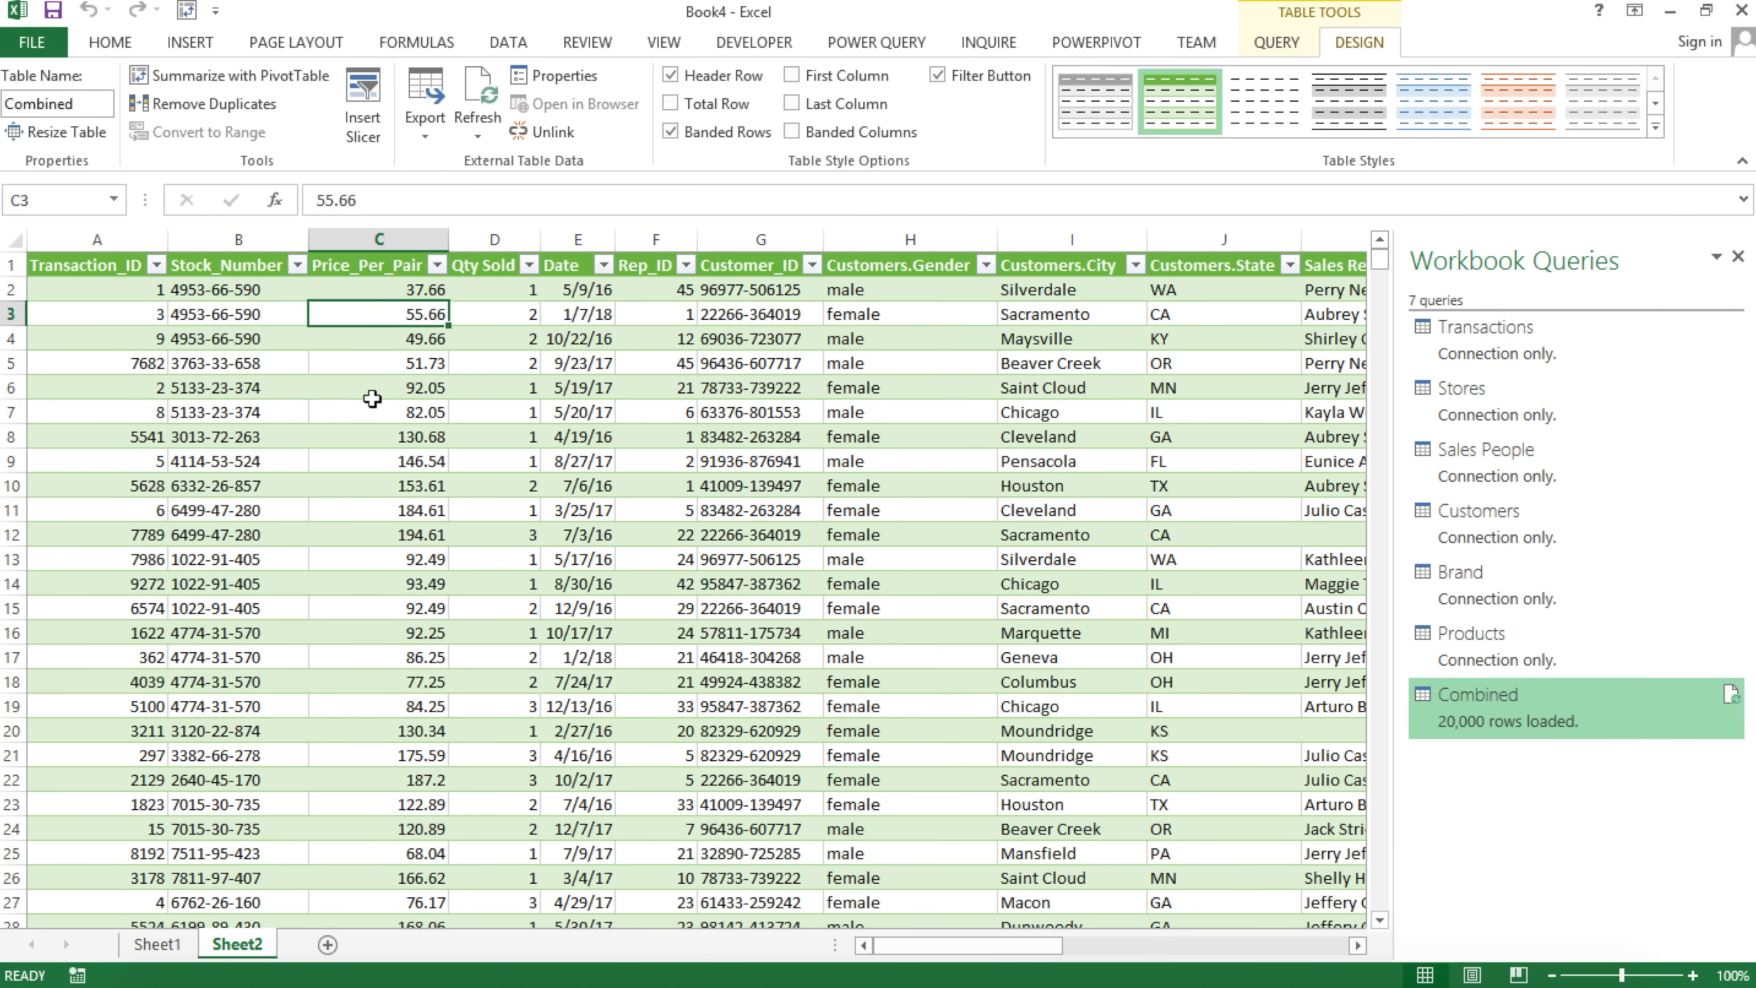
pyautogui.press('Right')
pyautogui.press('Right')
pyautogui.press('Right')
pyautogui.press('Right')
pyautogui.press('Right')
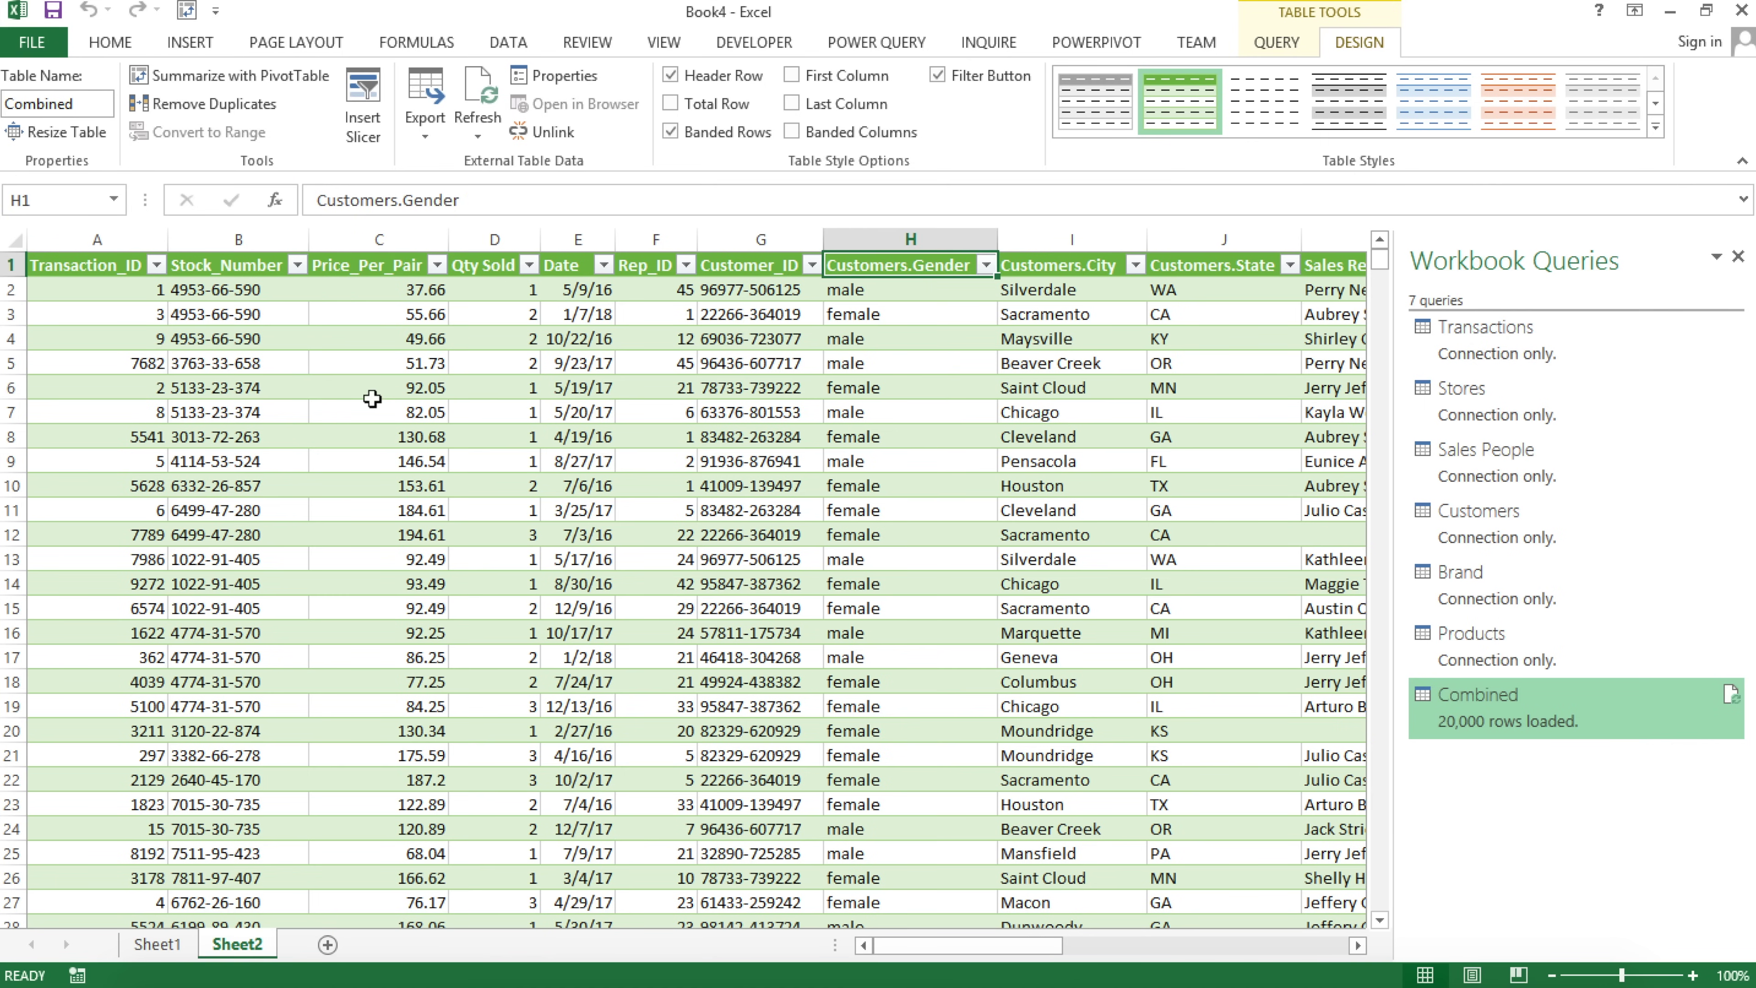
pyautogui.hotkey('ctrl', 'shift', 'Down')
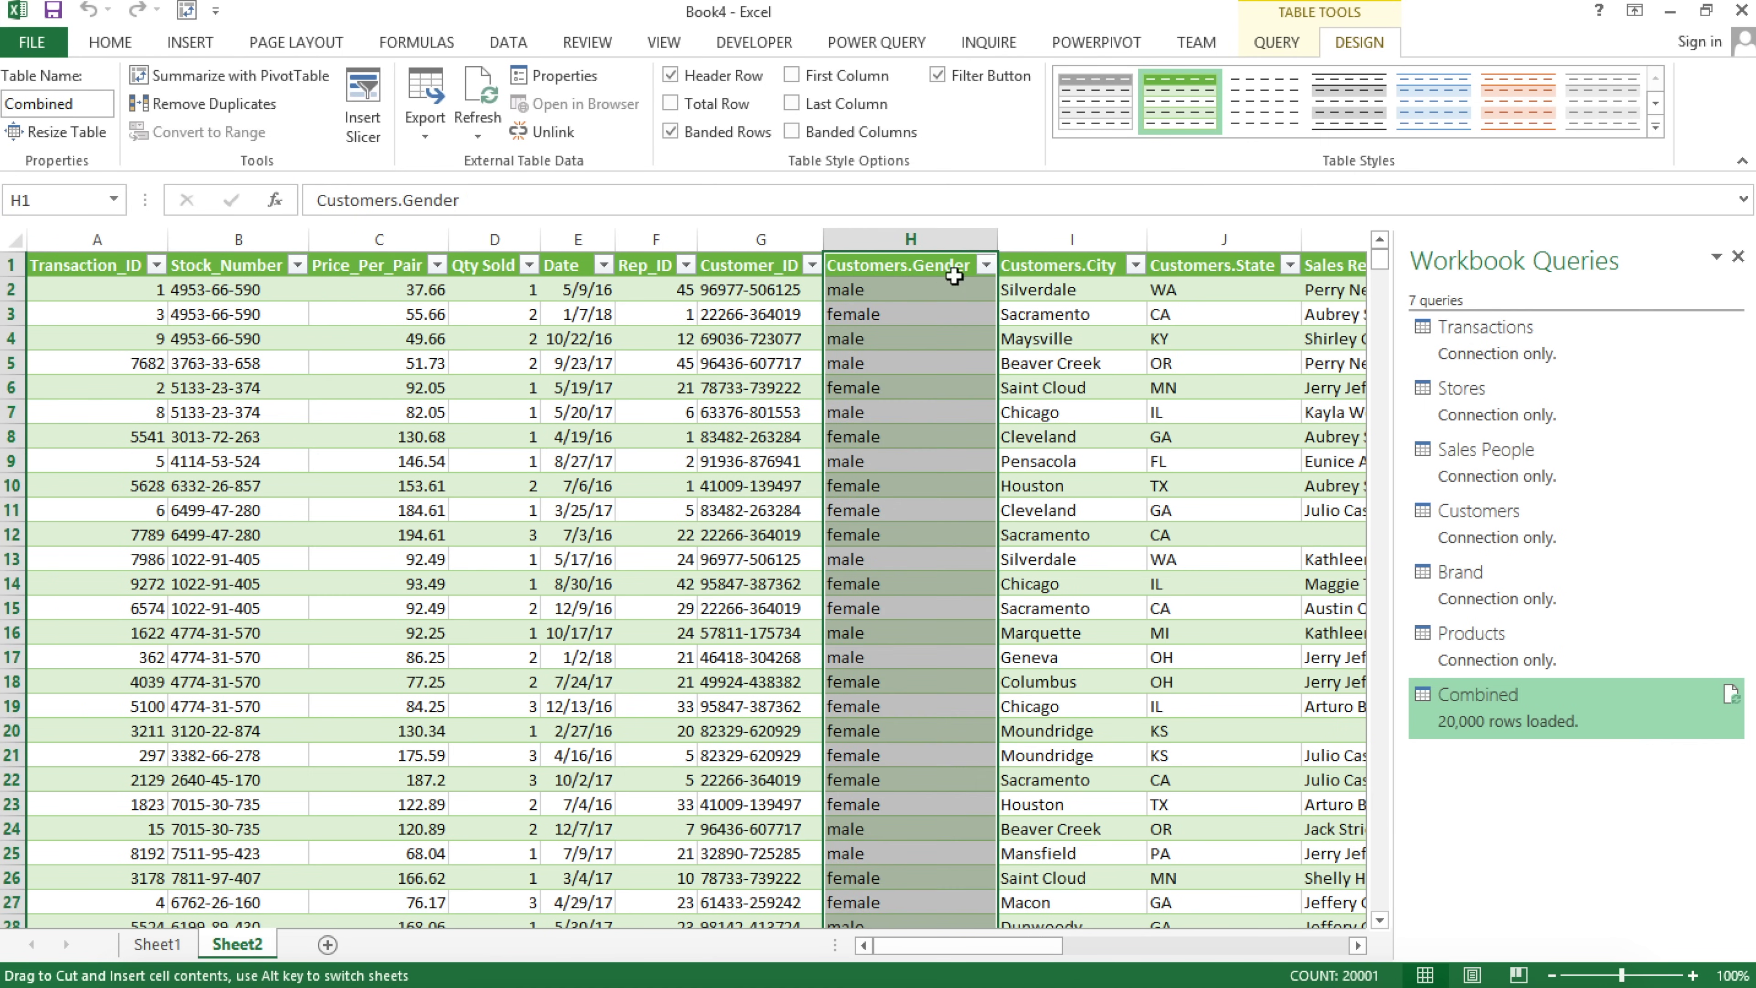
# Examine the Combined table's first data row from the customer columns across to Products.Brand and back to Transaction_ID.
pyautogui.click(1092, 289)
pyautogui.press('Right')
pyautogui.press('Right')
pyautogui.press('Right')
pyautogui.press('Right')
pyautogui.press('Right')
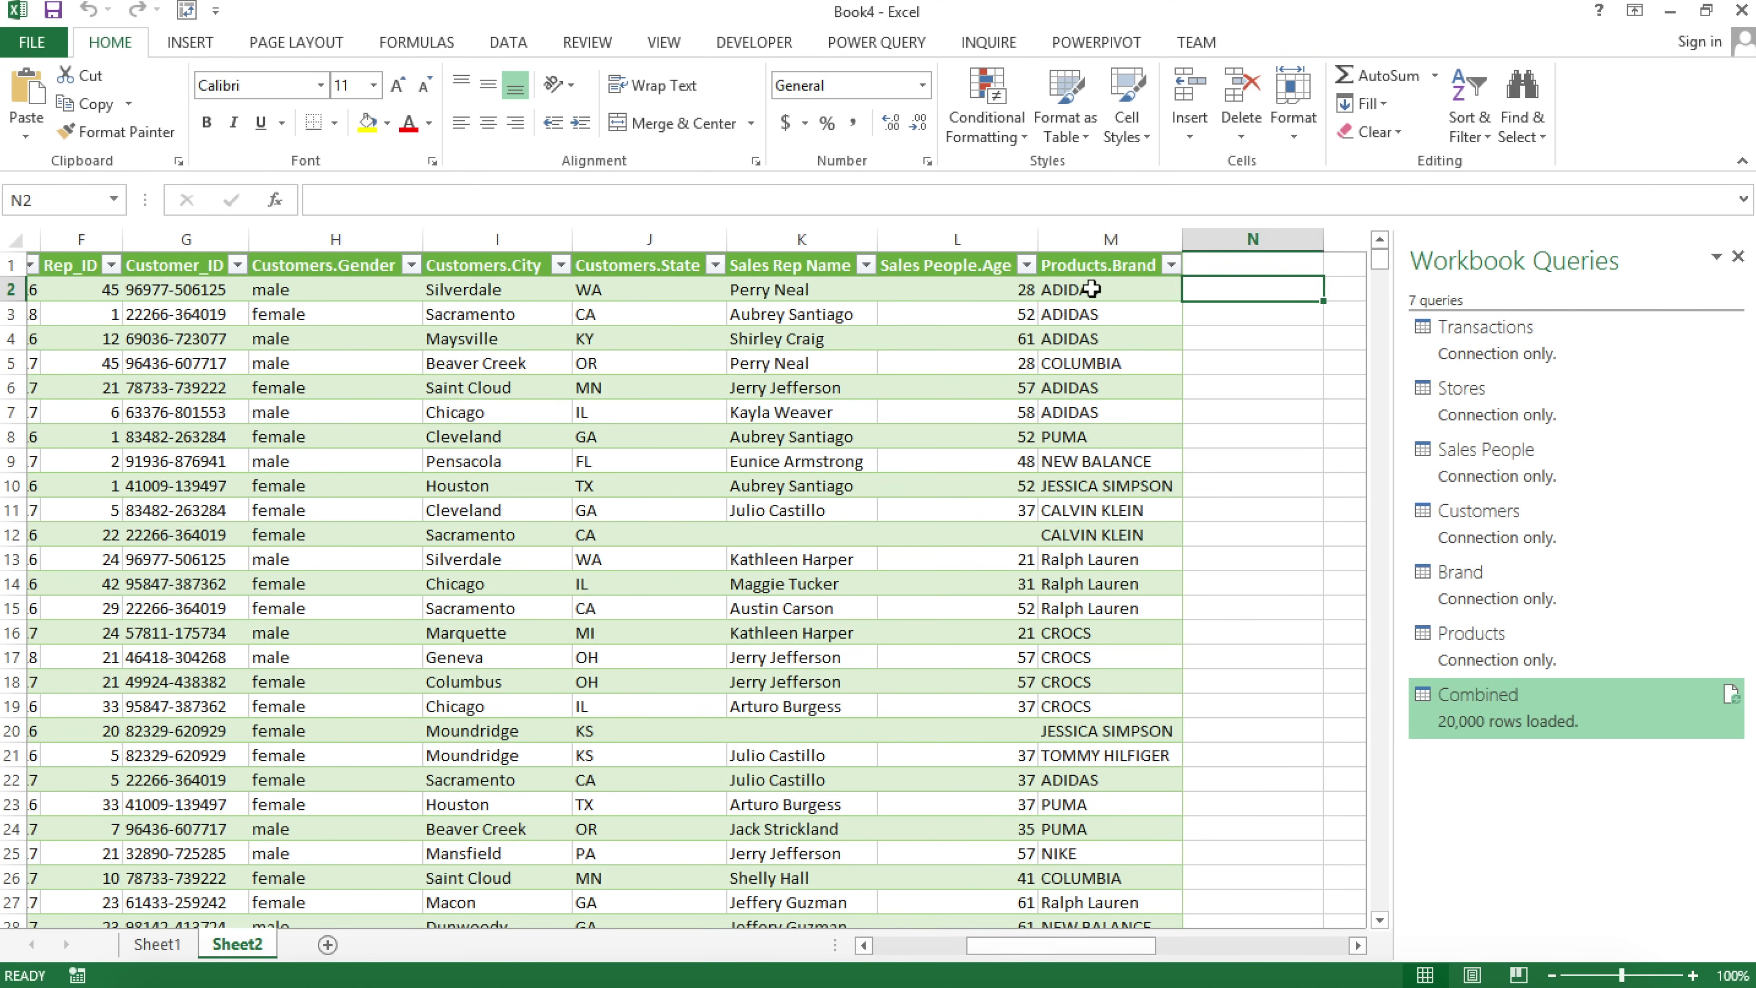
pyautogui.press('Left')
pyautogui.press('Left')
pyautogui.press('Left')
pyautogui.press('Left')
pyautogui.press('Left')
pyautogui.press('Left')
pyautogui.press('Left')
pyautogui.press('Left')
pyautogui.press('Left')
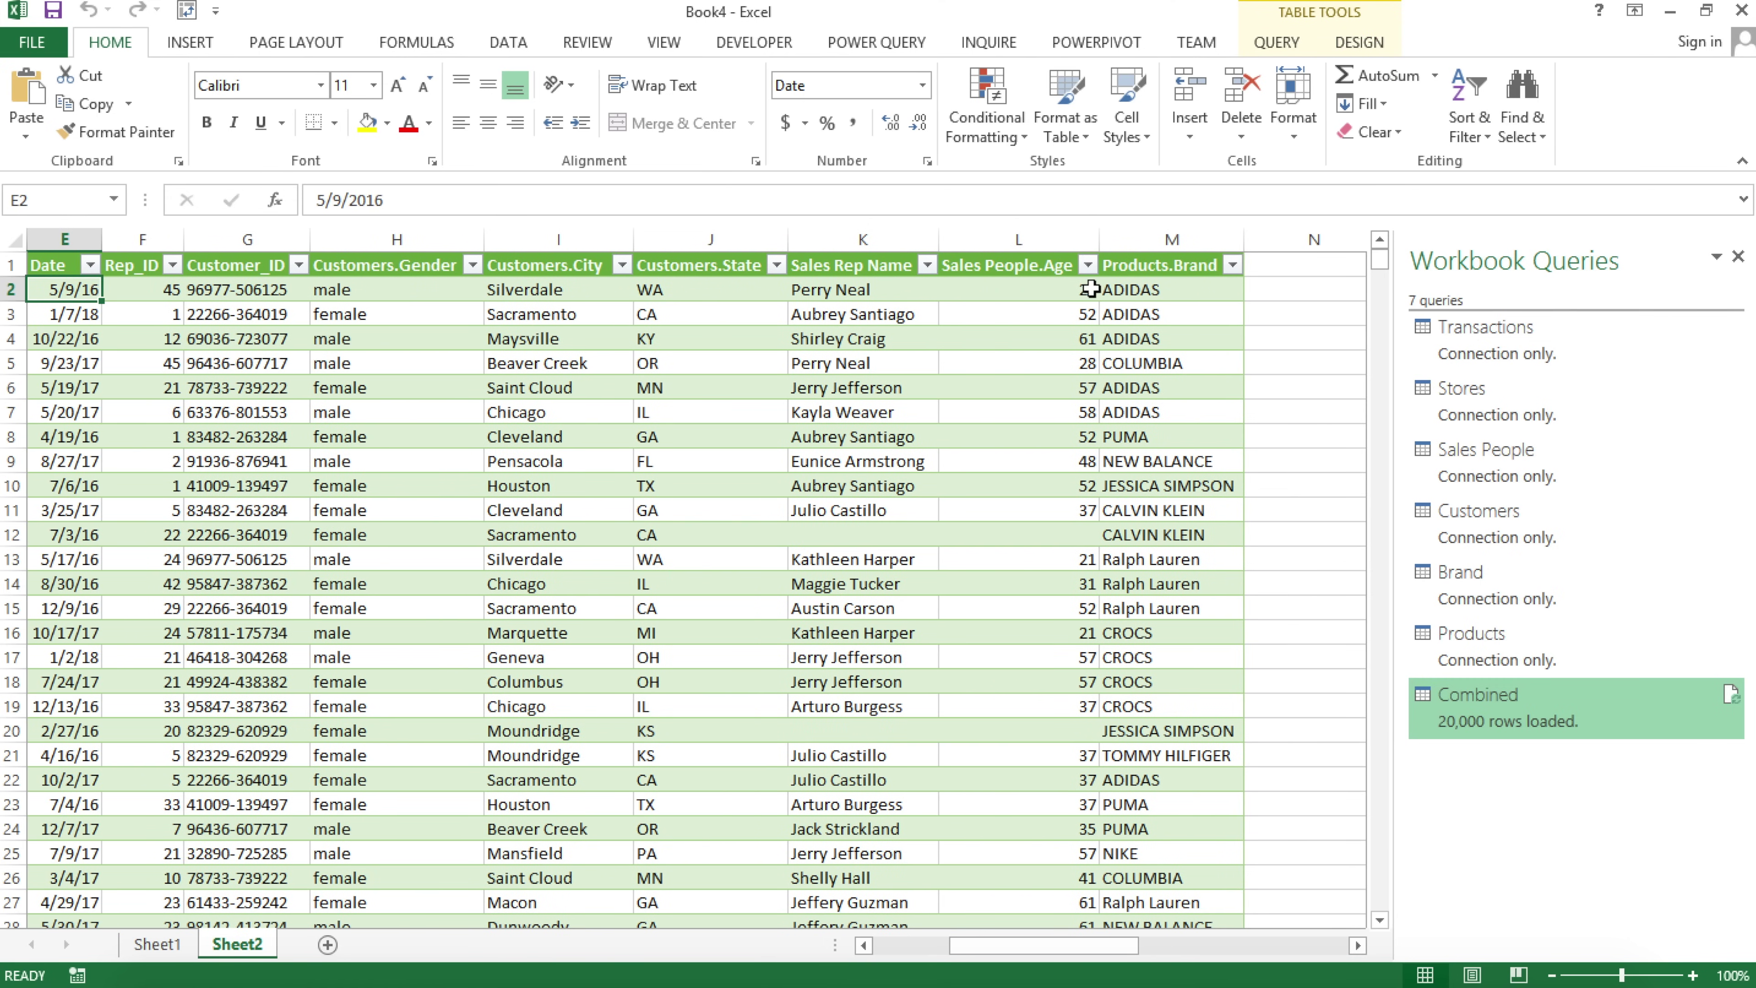
pyautogui.press('Left')
pyautogui.press('Left')
pyautogui.press('Left')
pyautogui.press('Left')
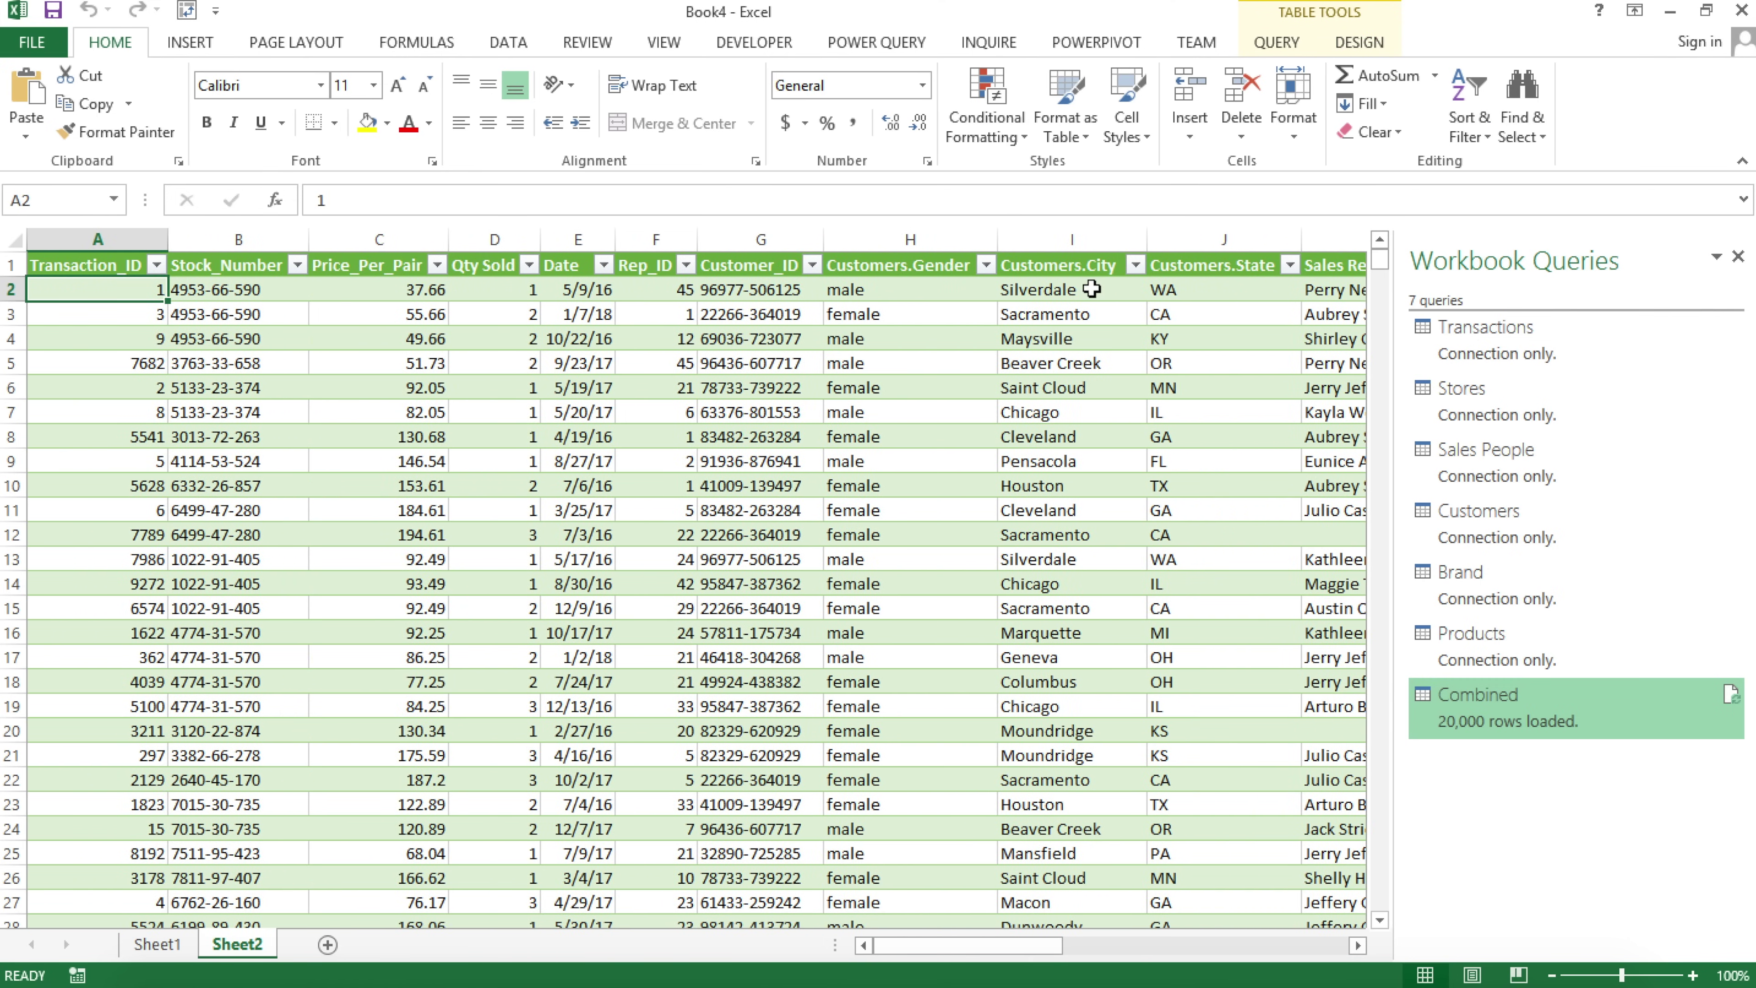